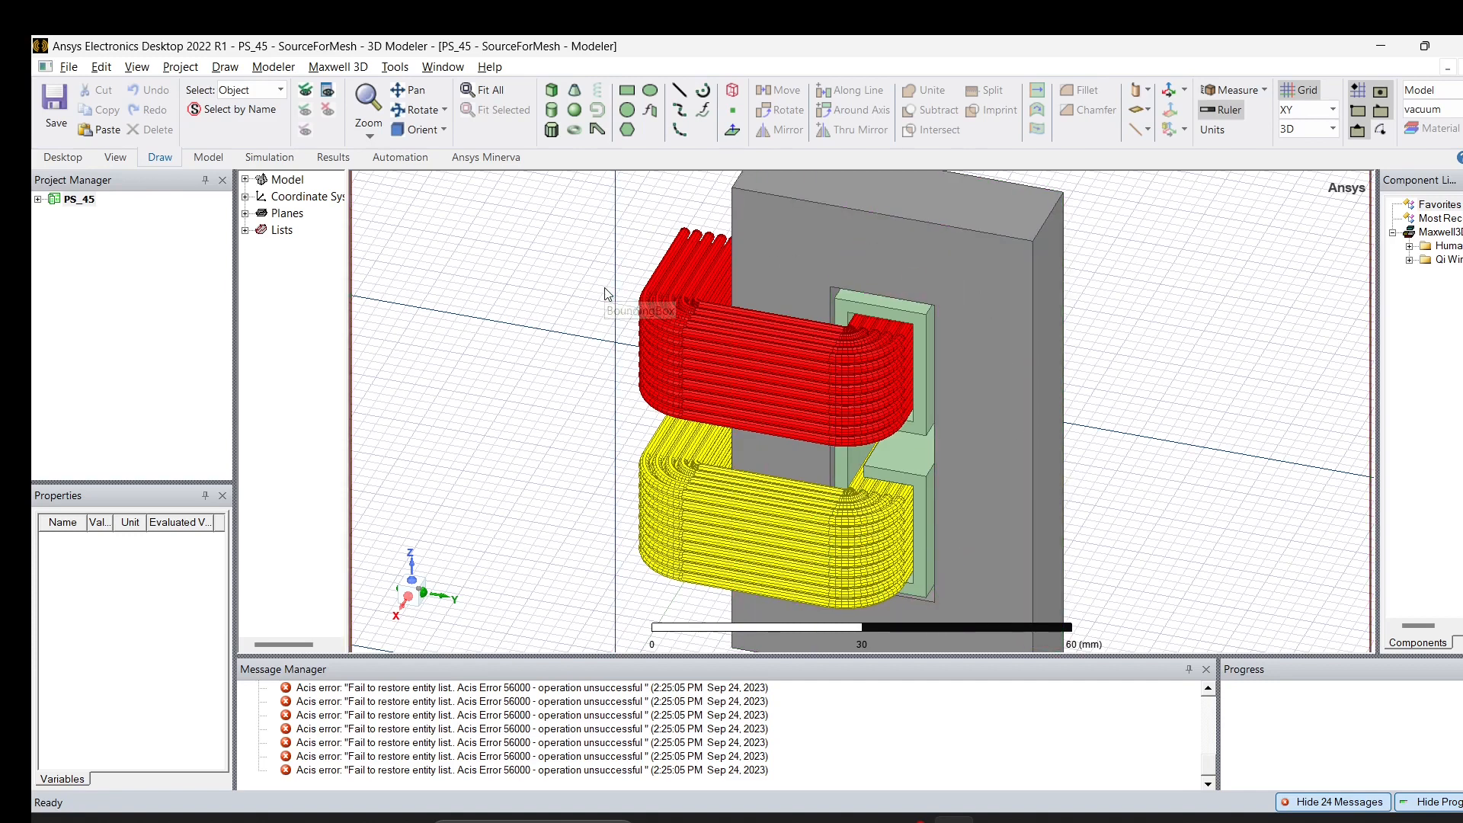
scroll(607, 293, "up", 5)
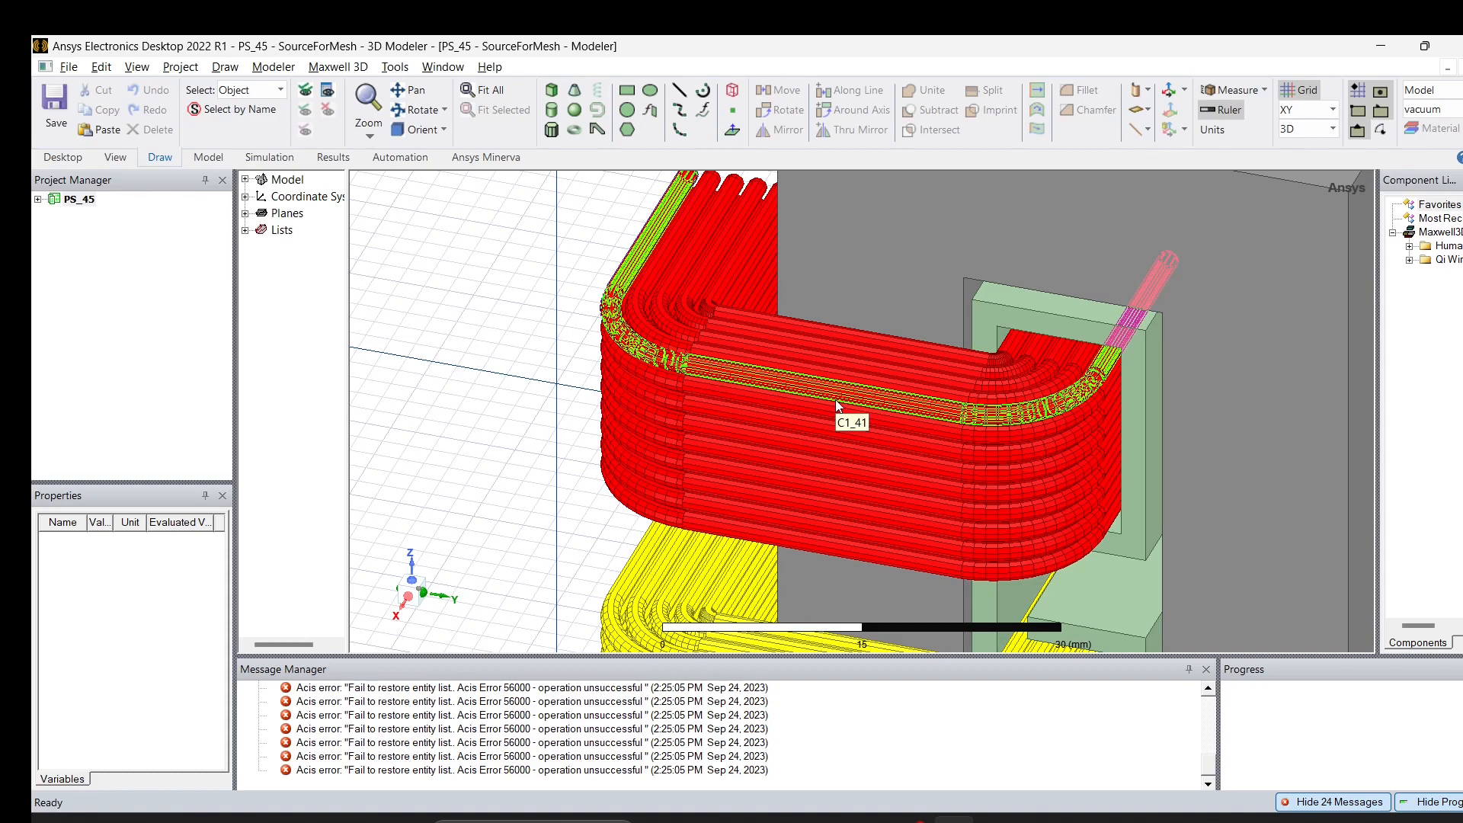
scroll(837, 405, "down", 3)
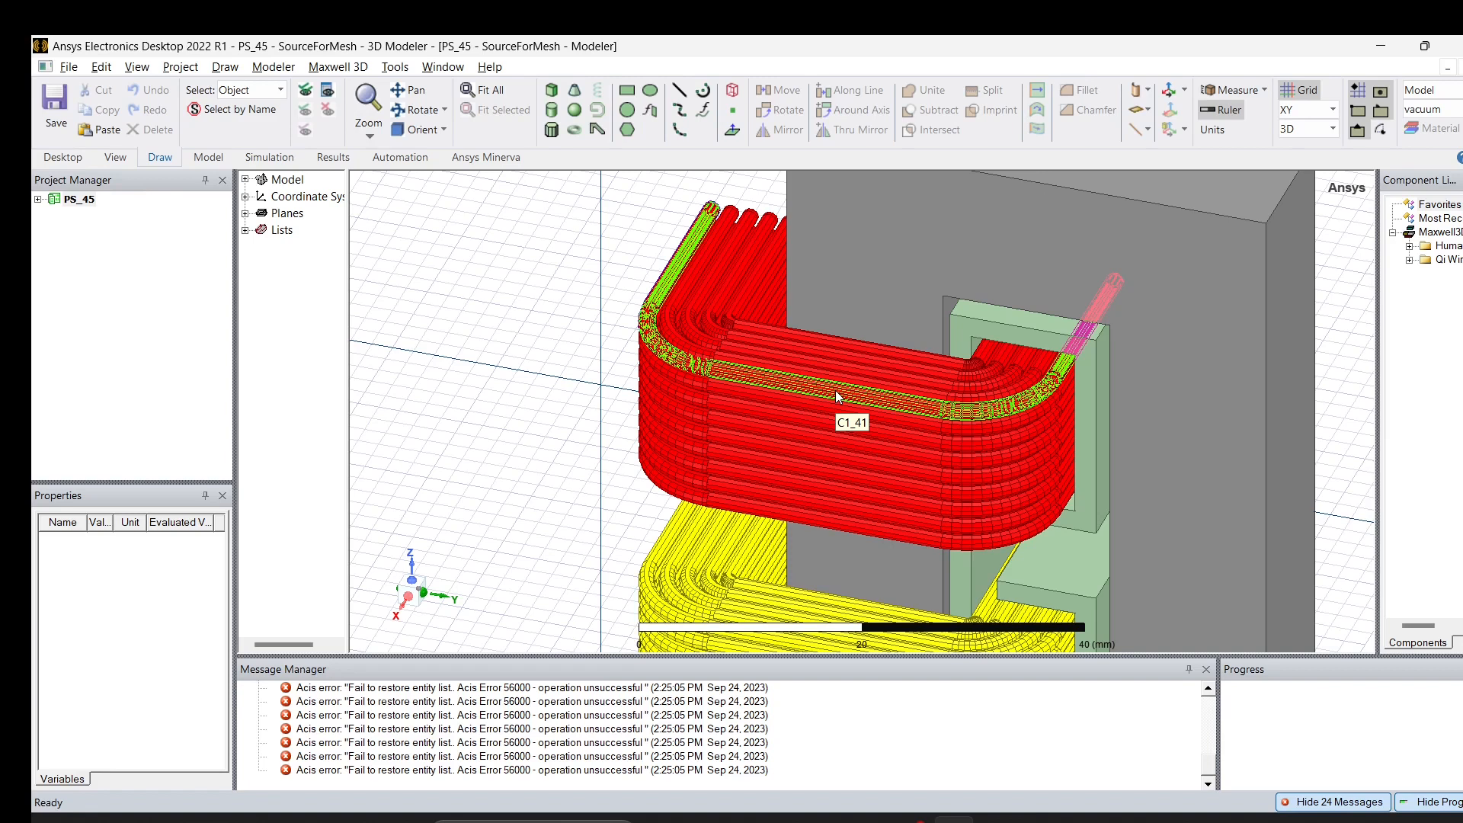
scroll(658, 314, "down", 1)
scroll(658, 319, "down", 1)
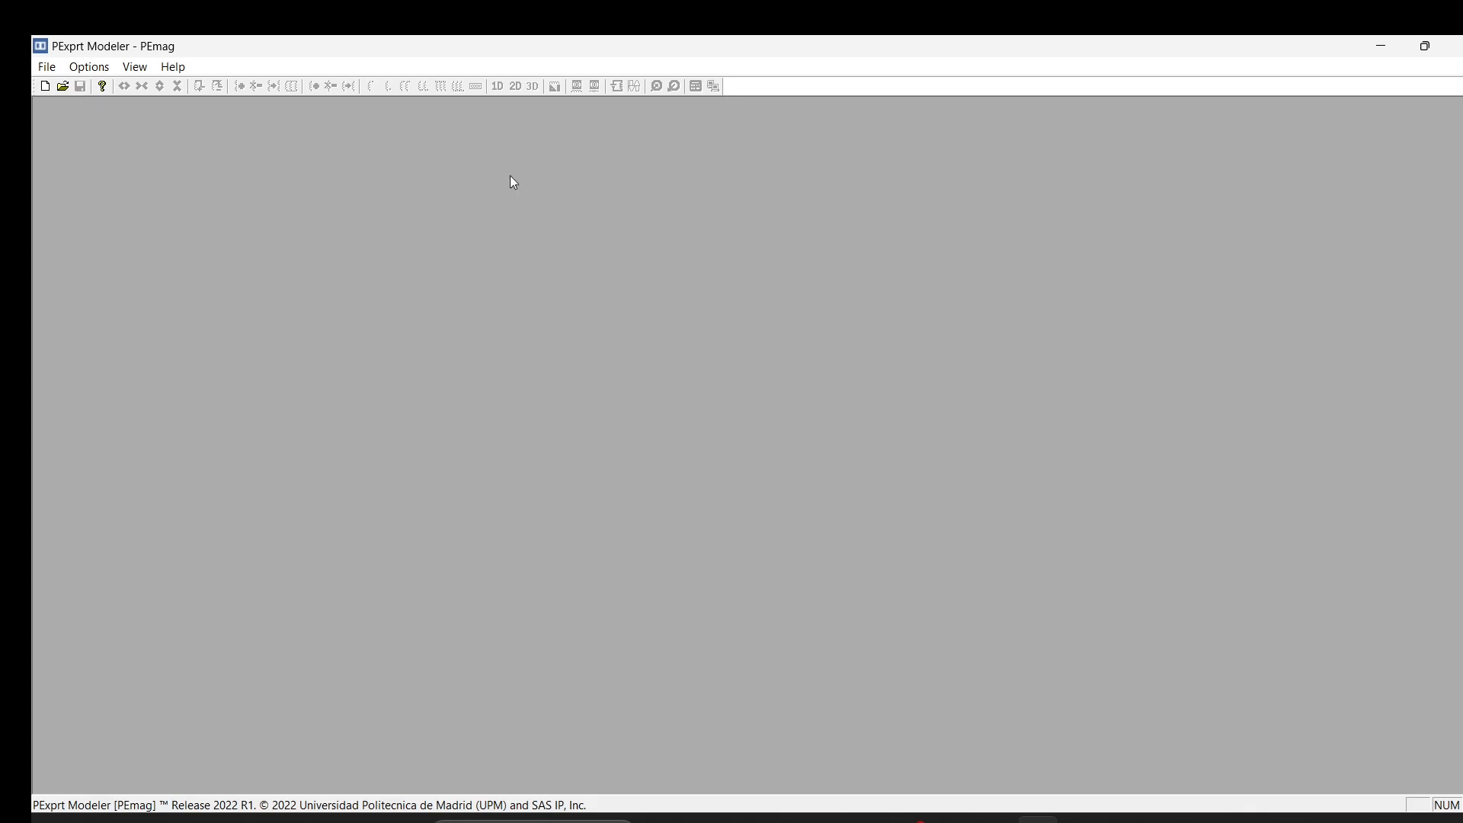
- Switch to PExprt Modeler, create a new PEmag design and list the AVX cores of type UU
left_click(42, 66)
left_click(76, 85)
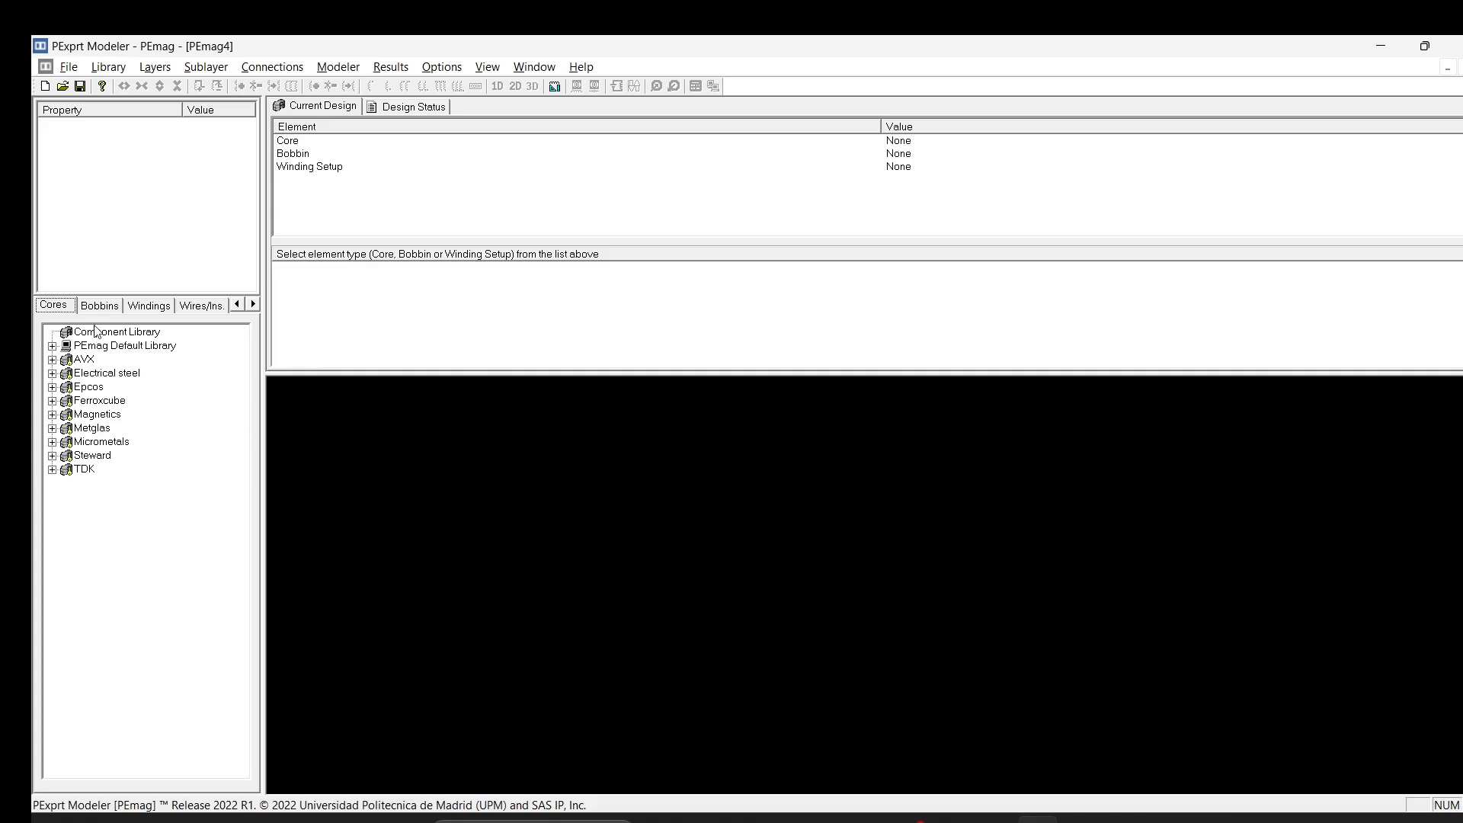
left_click(51, 361)
left_click(69, 372)
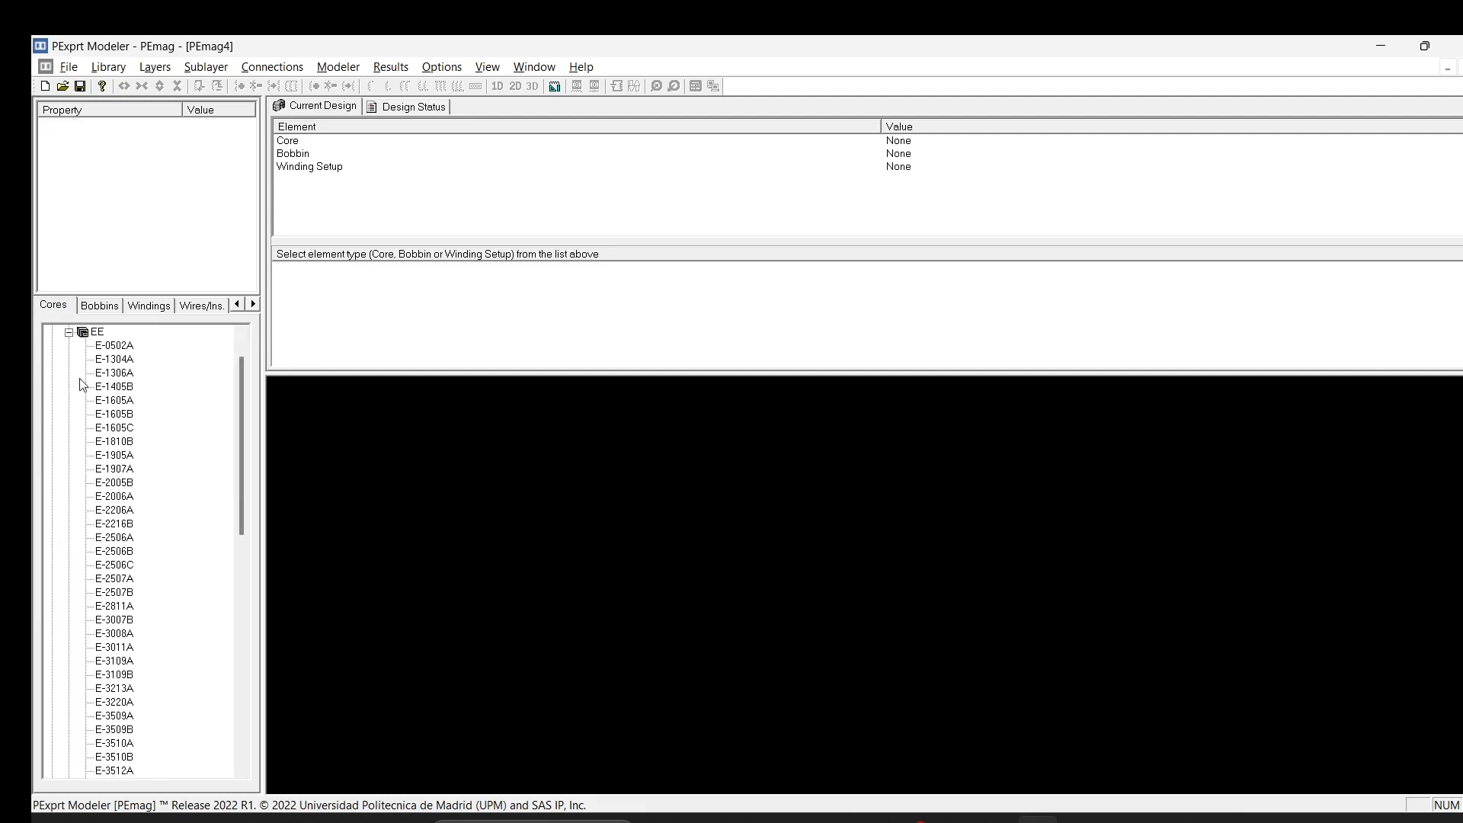
left_click(73, 340)
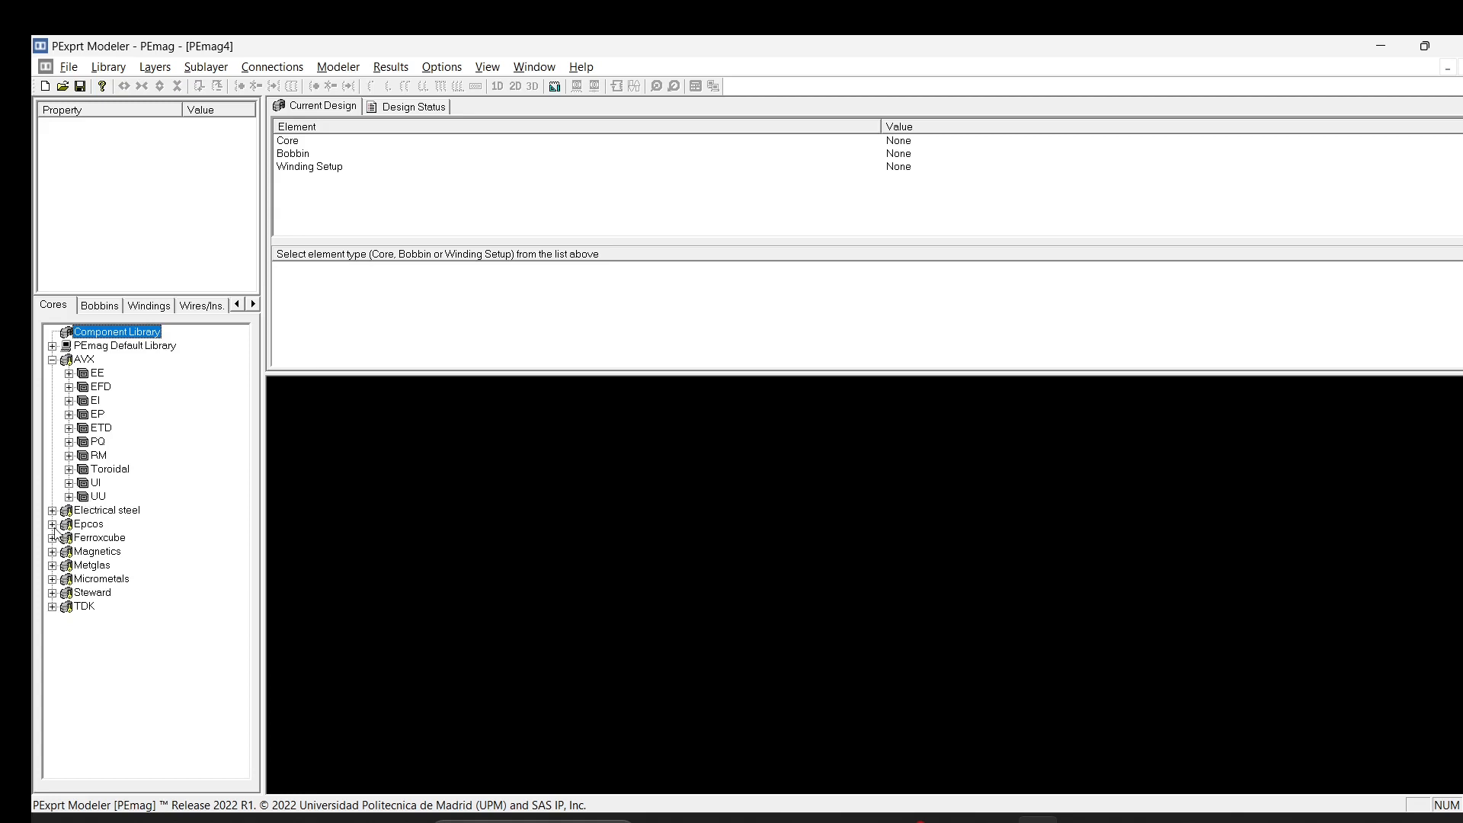
left_click(53, 552)
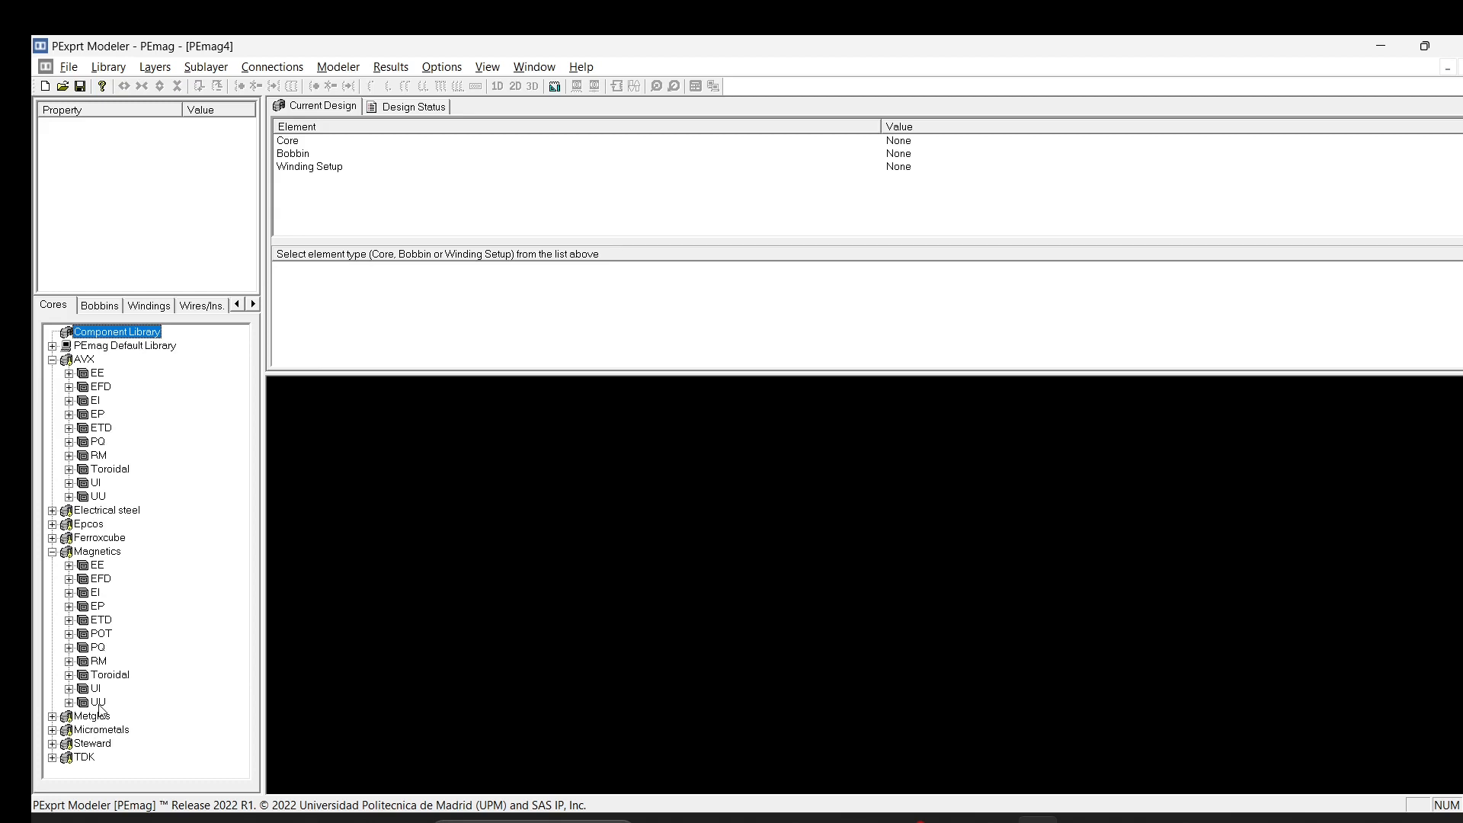
left_click(68, 497)
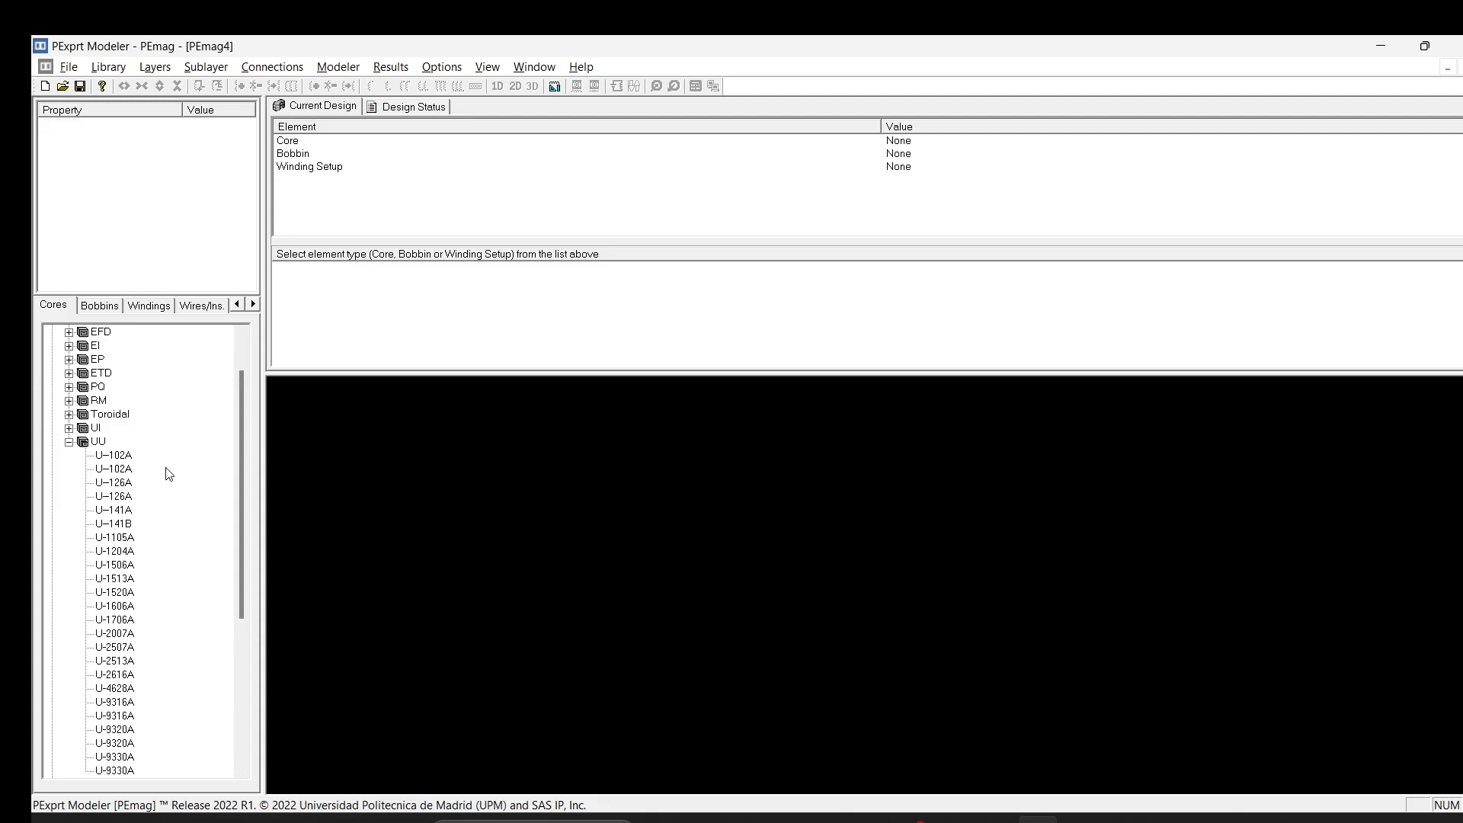
scroll(169, 474, "down", 2)
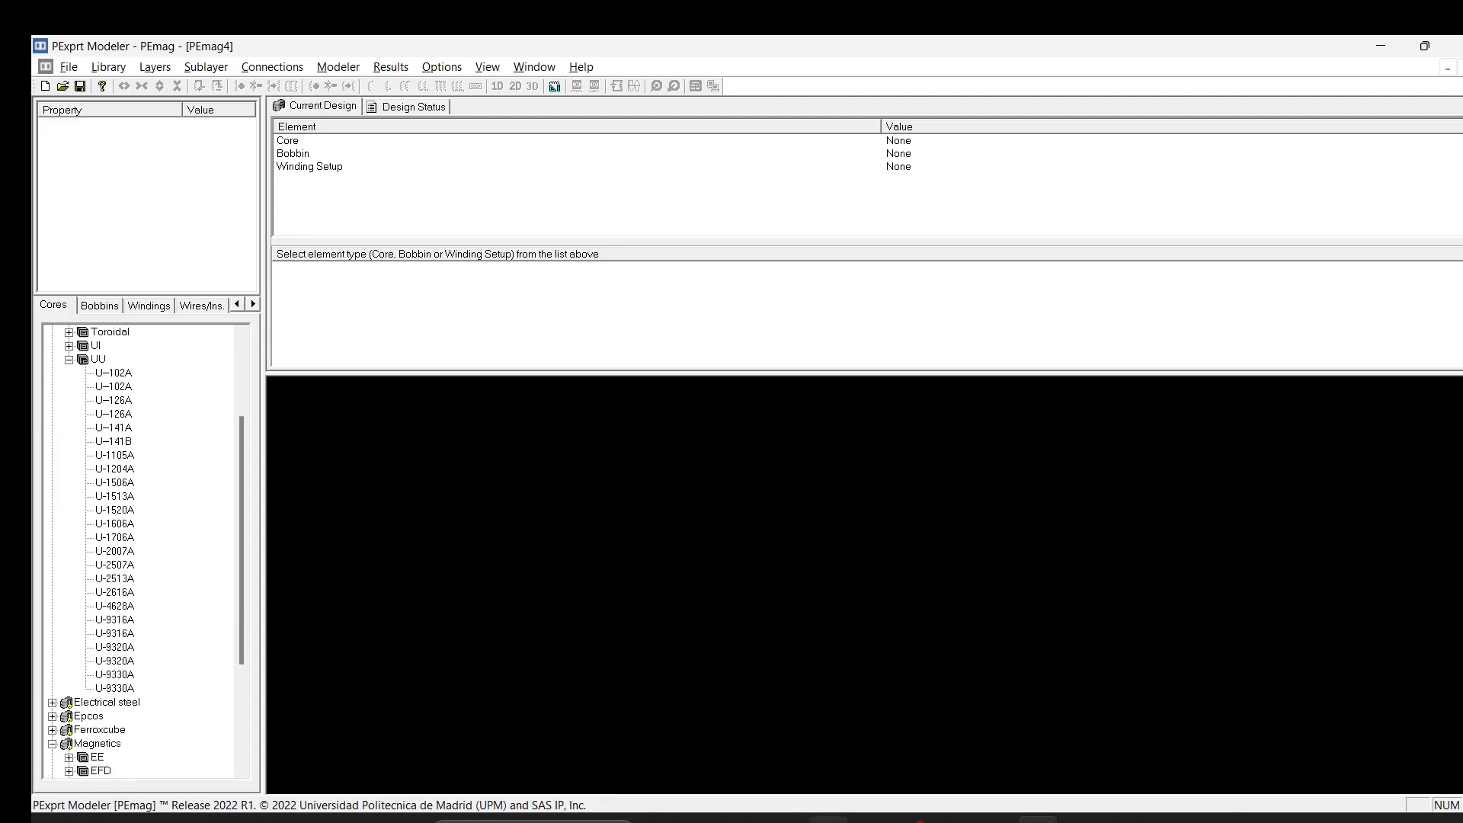
- Bring up the U46-39-28 N87 datasheet in the PDF reader and look up the core's size designation
left_click(828, 820)
scroll(1263, 409, "up", 2)
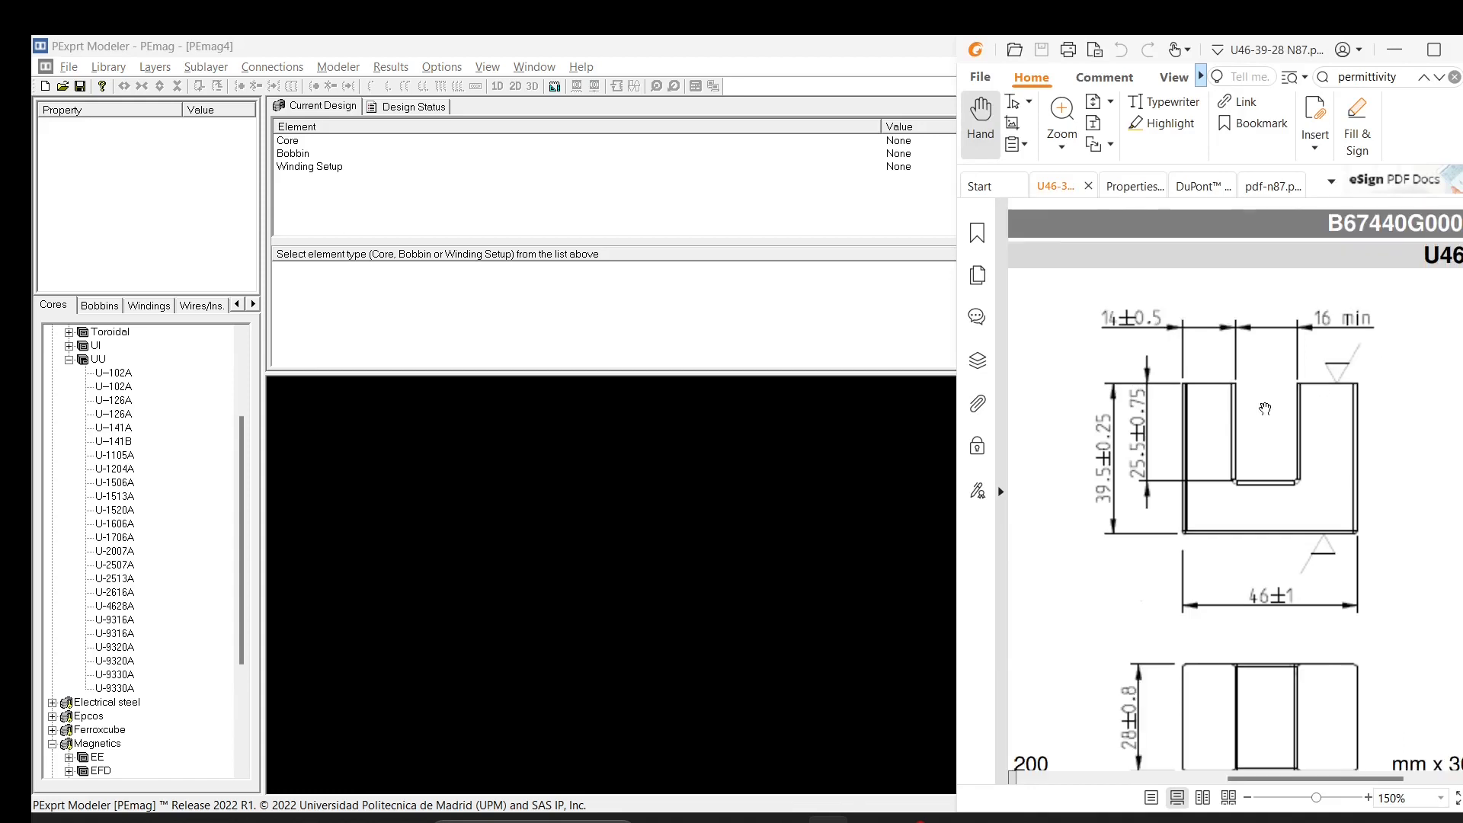
left_click_drag(1283, 779, 1342, 779)
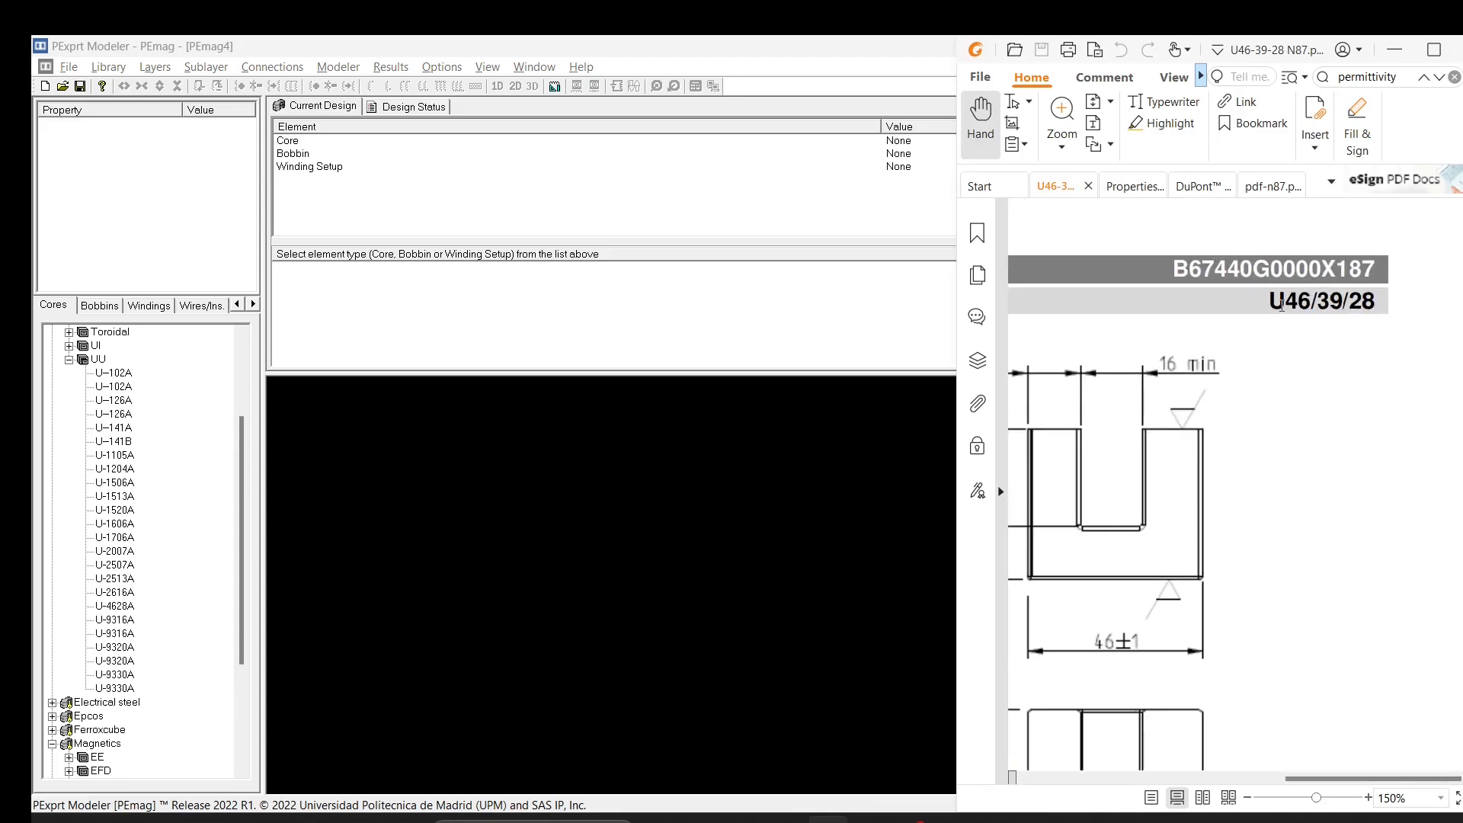
left_click_drag(1269, 302, 1382, 304)
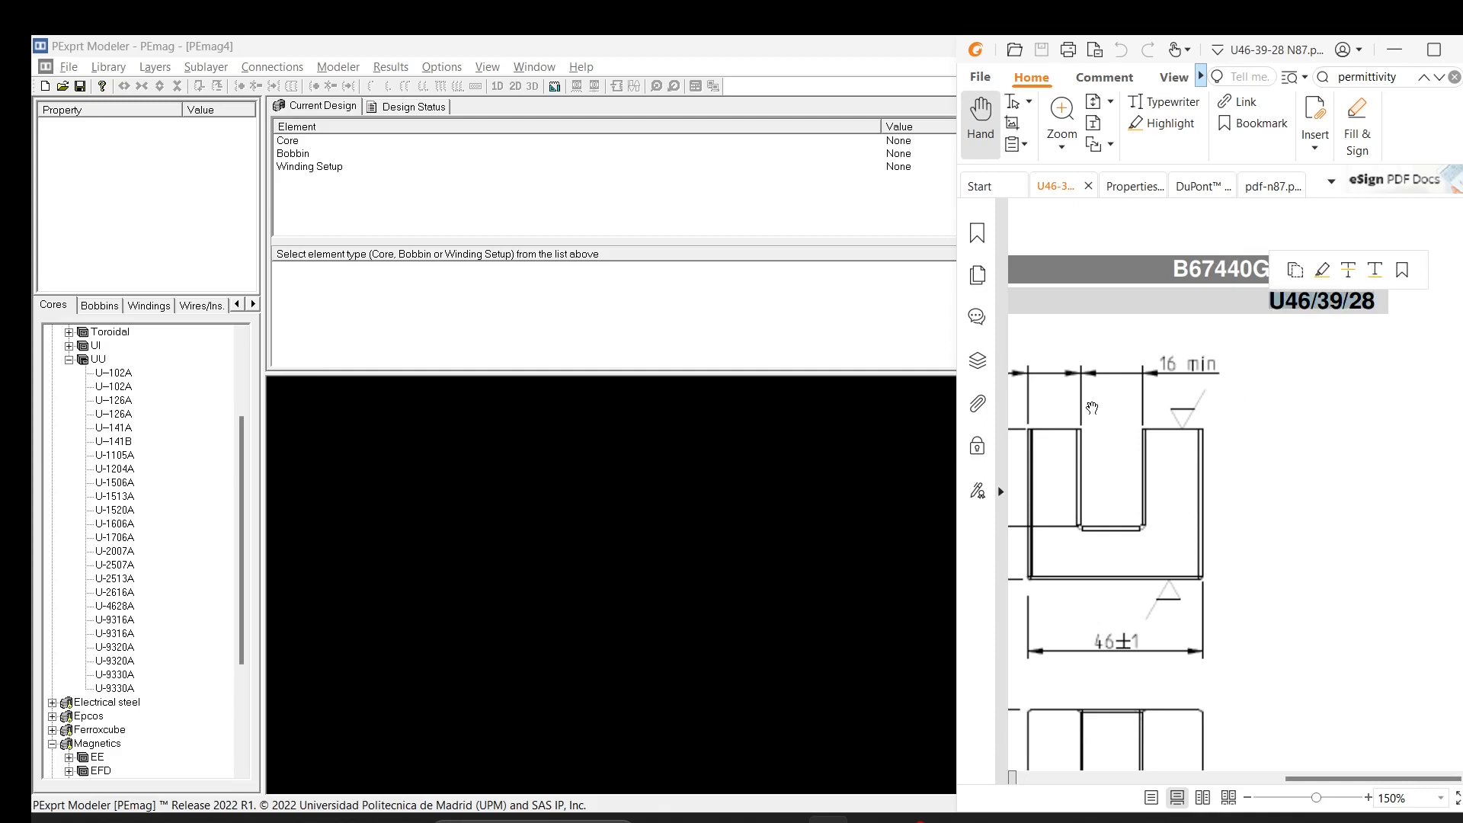
left_click(1381, 312)
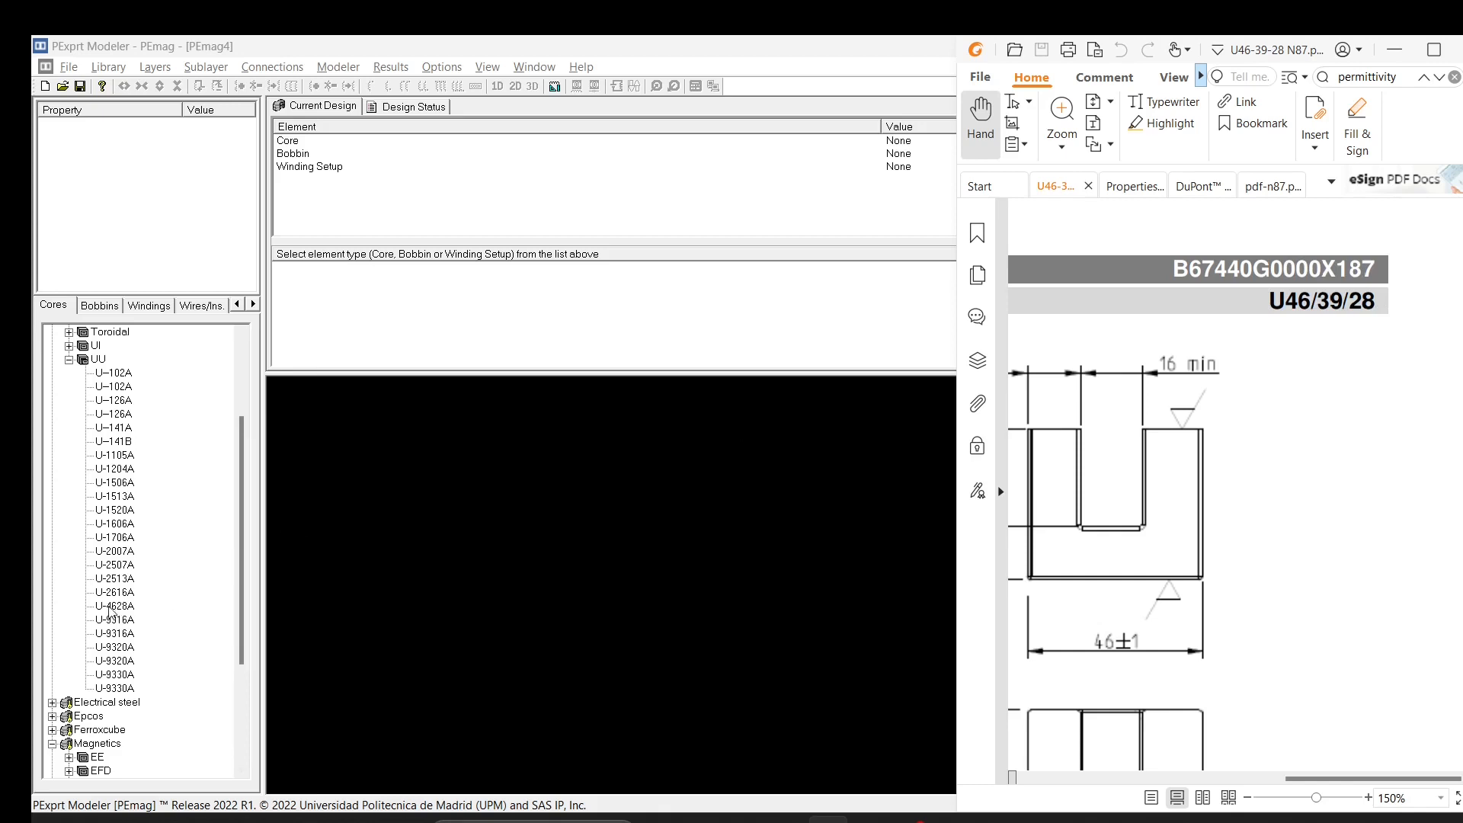
- View the dimensions of the AVX core U-4628A and compare them with the datasheet drawing
double_click(107, 609)
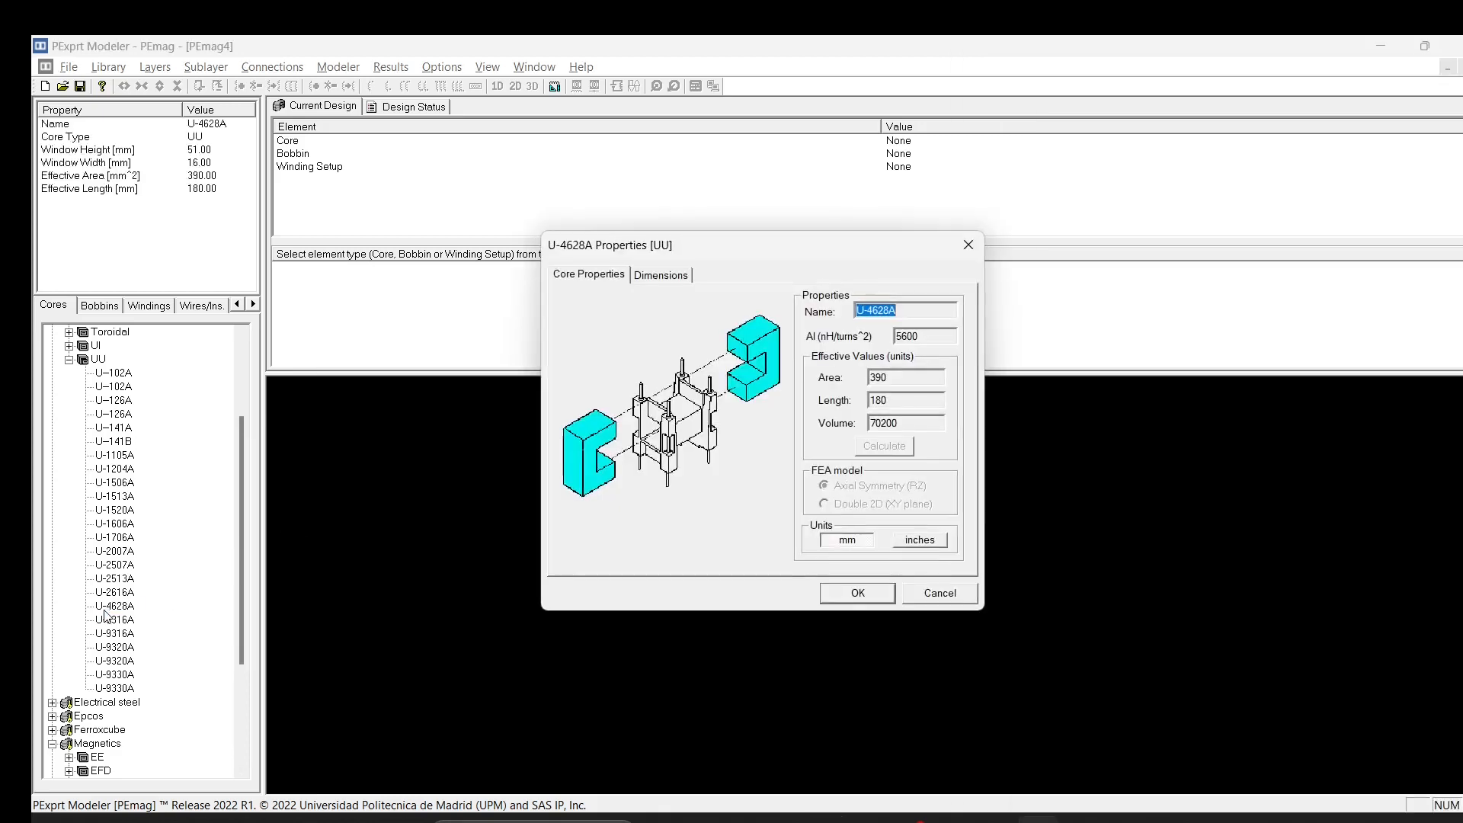
left_click(673, 279)
left_click_drag(719, 239, 409, 218)
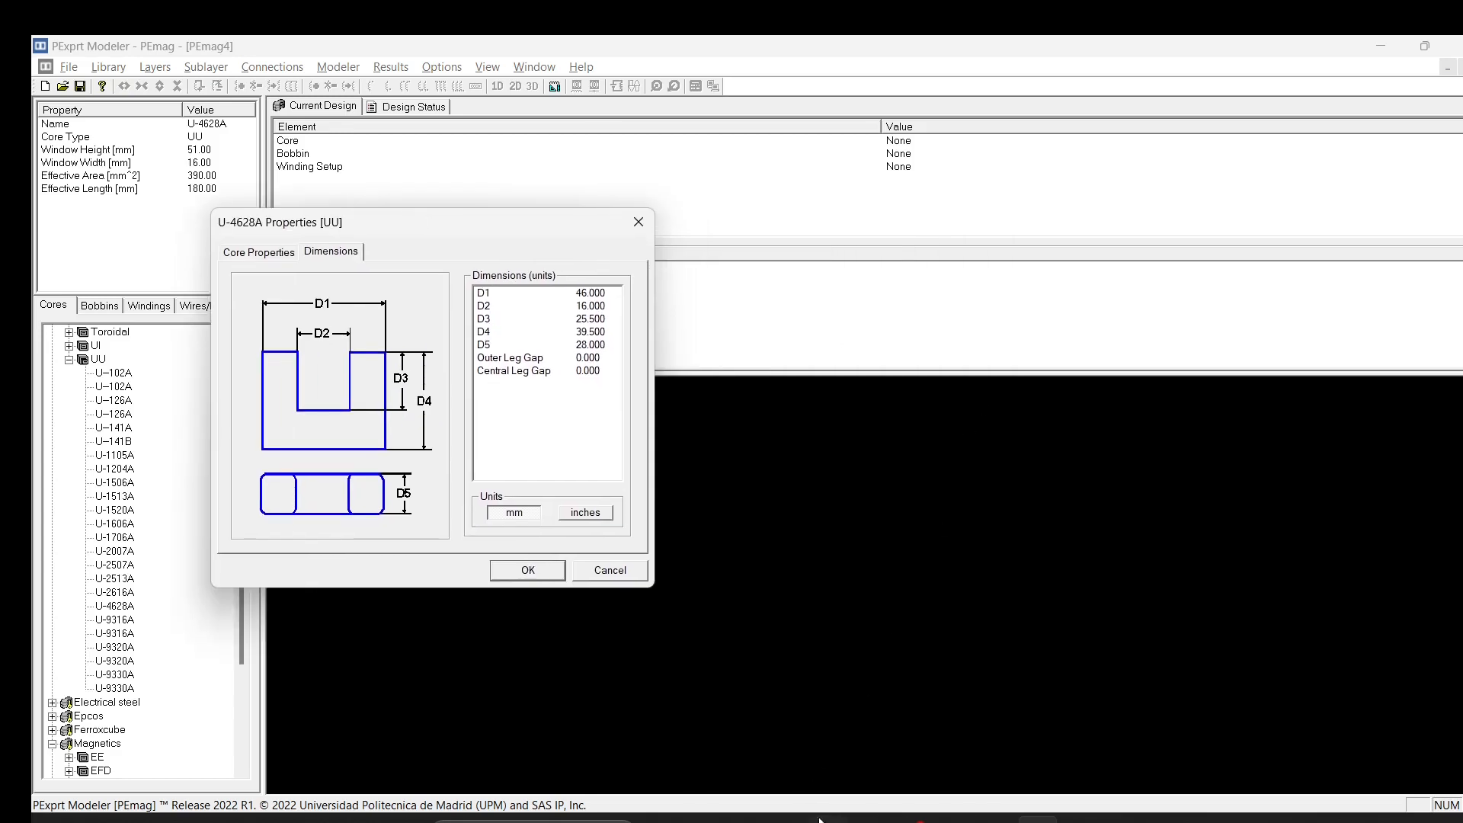
left_click(827, 818)
mouse_move(1197, 488)
left_mouse_down()
mouse_move(1262, 468)
mouse_move(1285, 428)
mouse_move(1320, 414)
left_mouse_up()
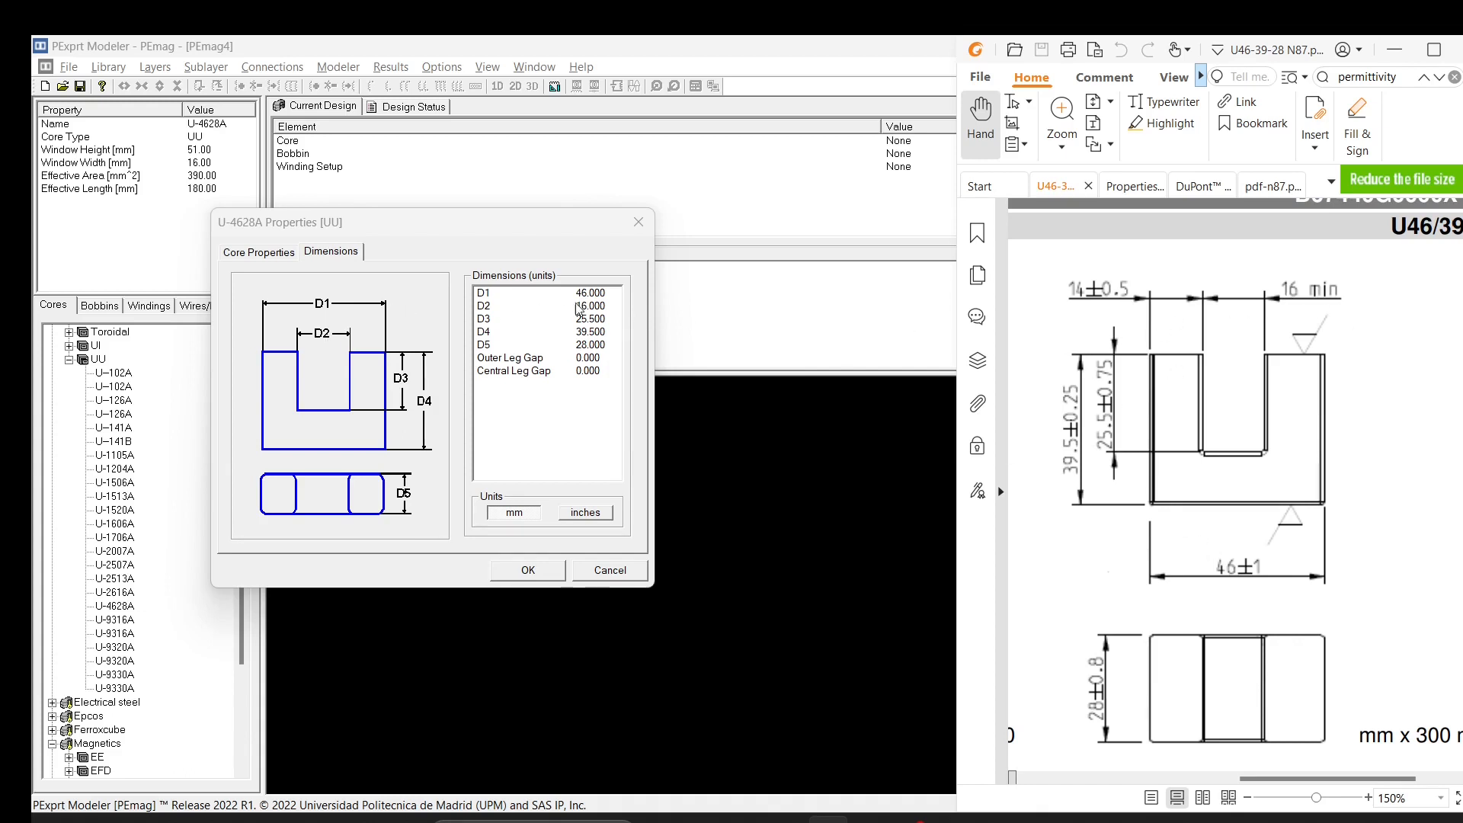
left_click(598, 314)
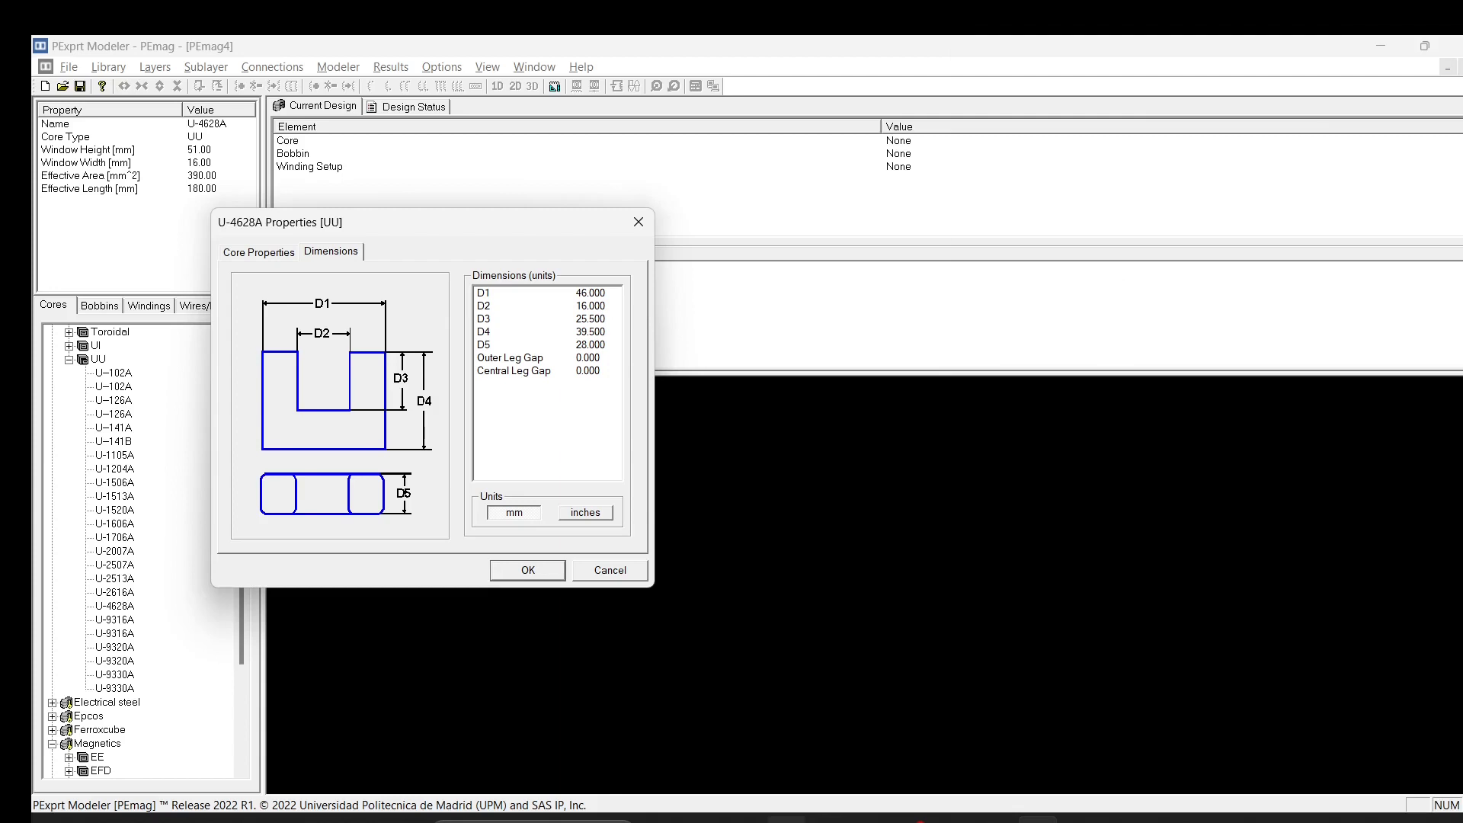
left_click(830, 819)
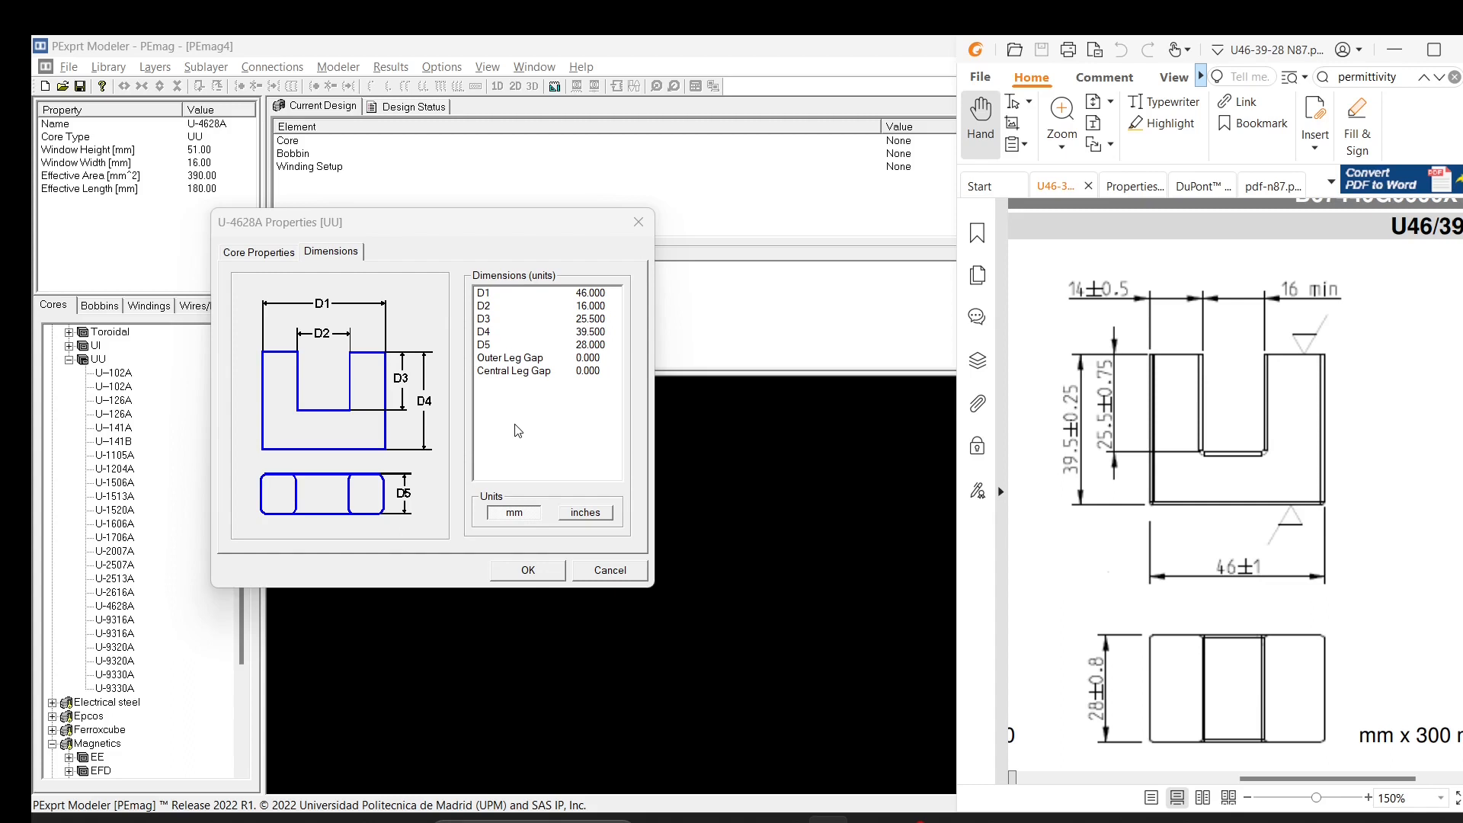
left_click(529, 574)
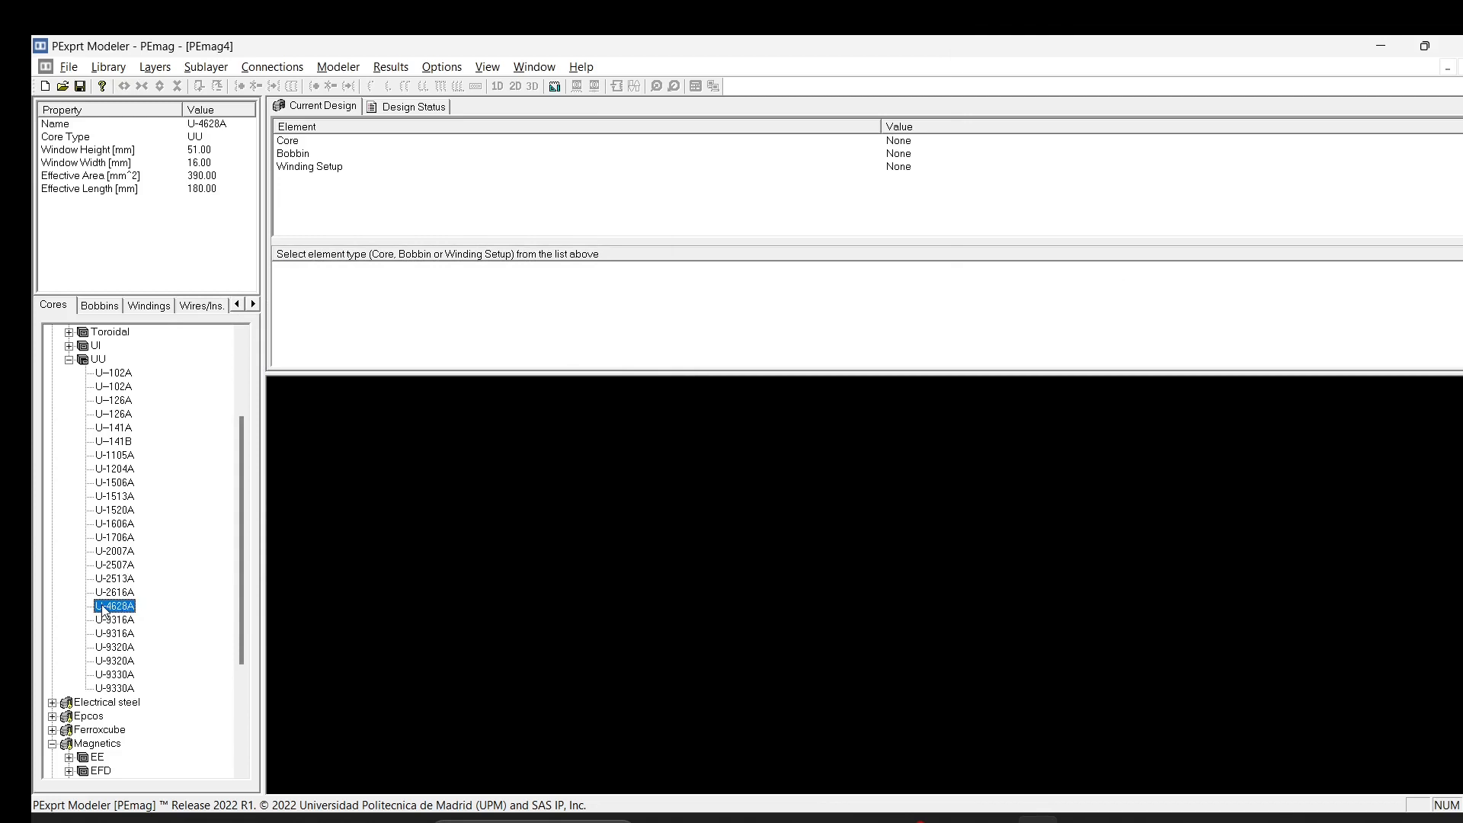
- Place the U-4628A core in the design and review the dimensions and leg gaps in its properties
left_click_drag(105, 609, 622, 468)
left_click_drag(766, 558, 767, 560)
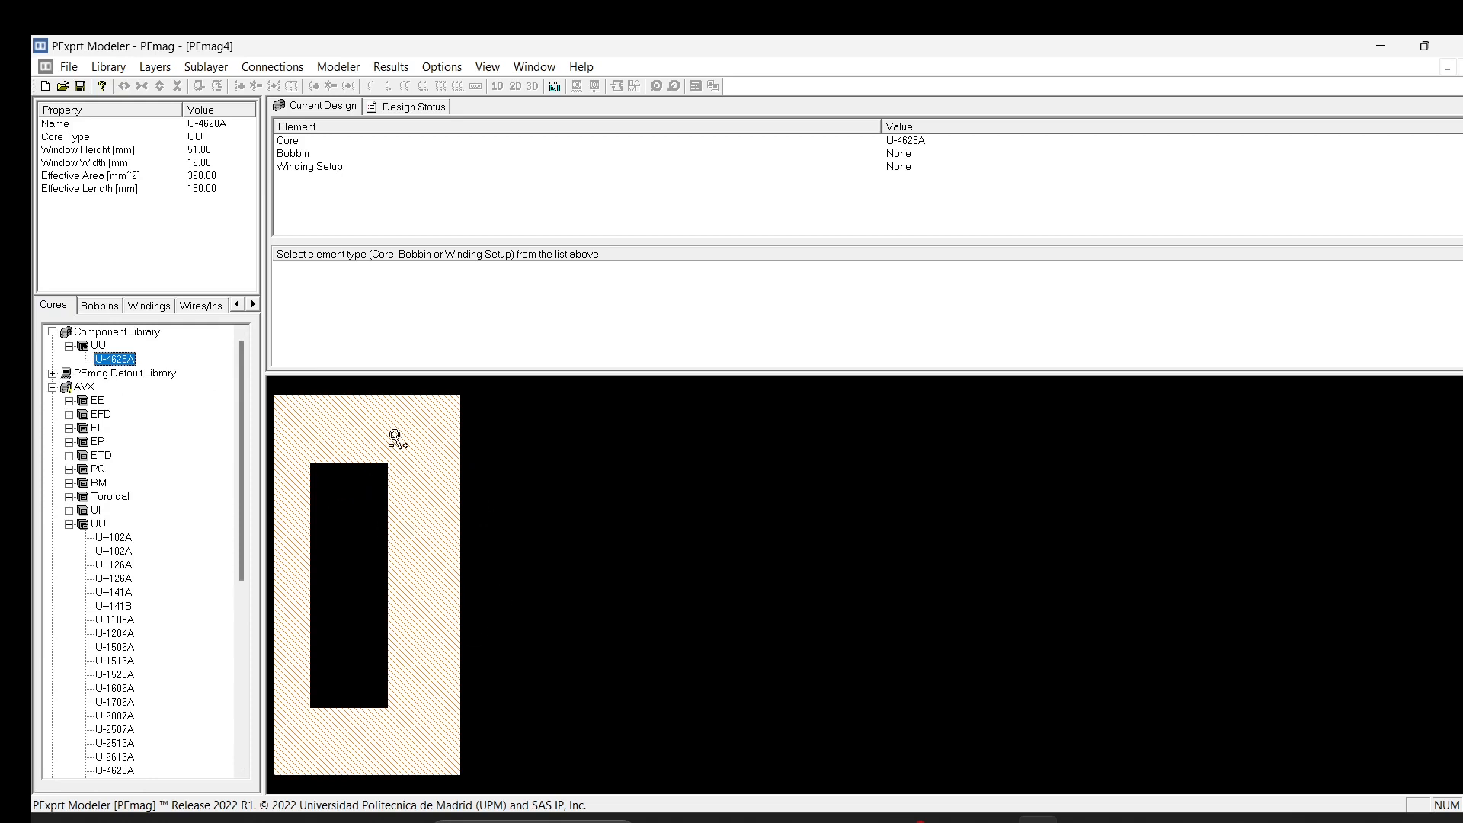
double_click(114, 359)
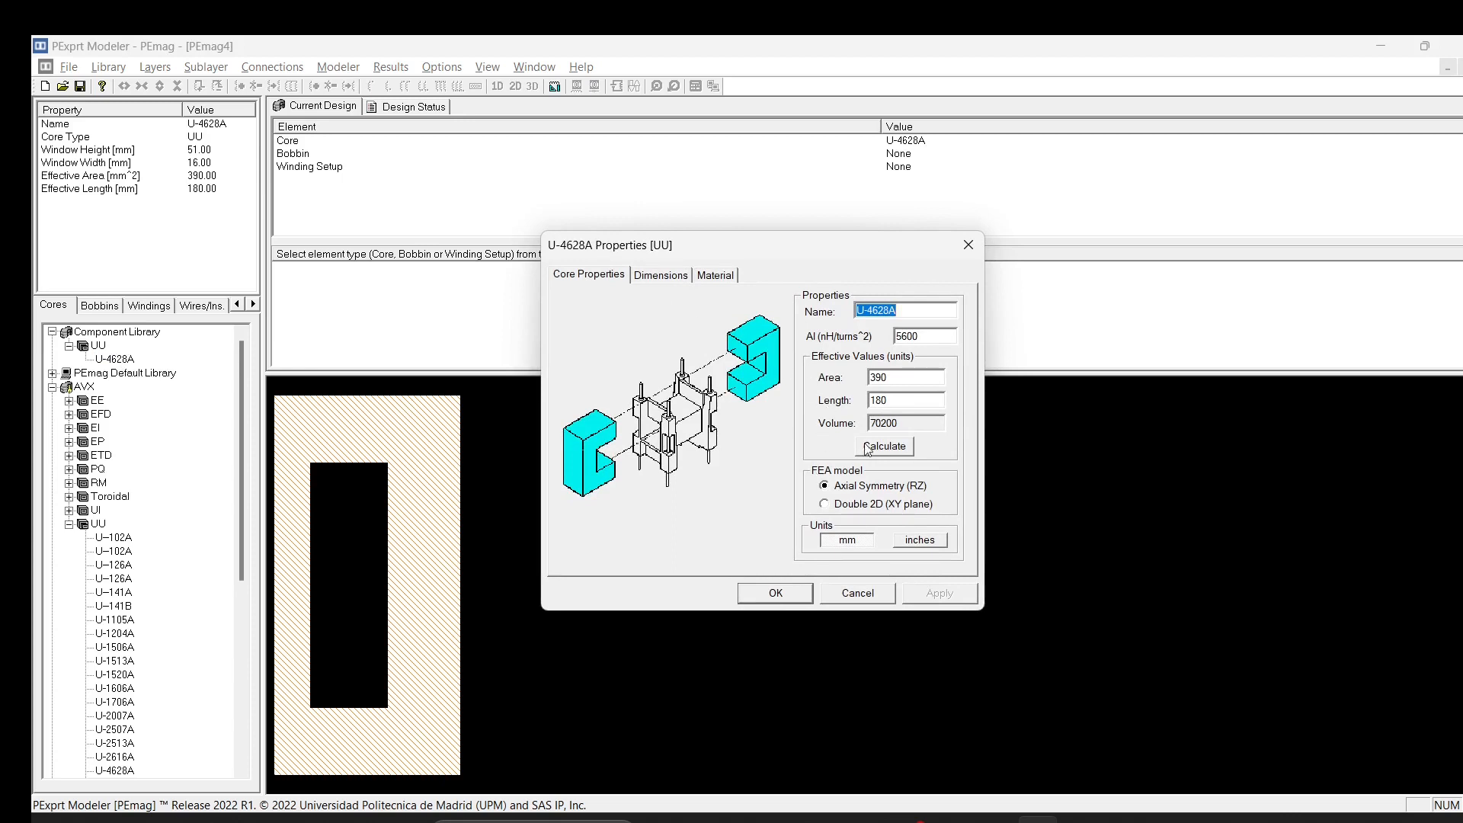
left_click(663, 275)
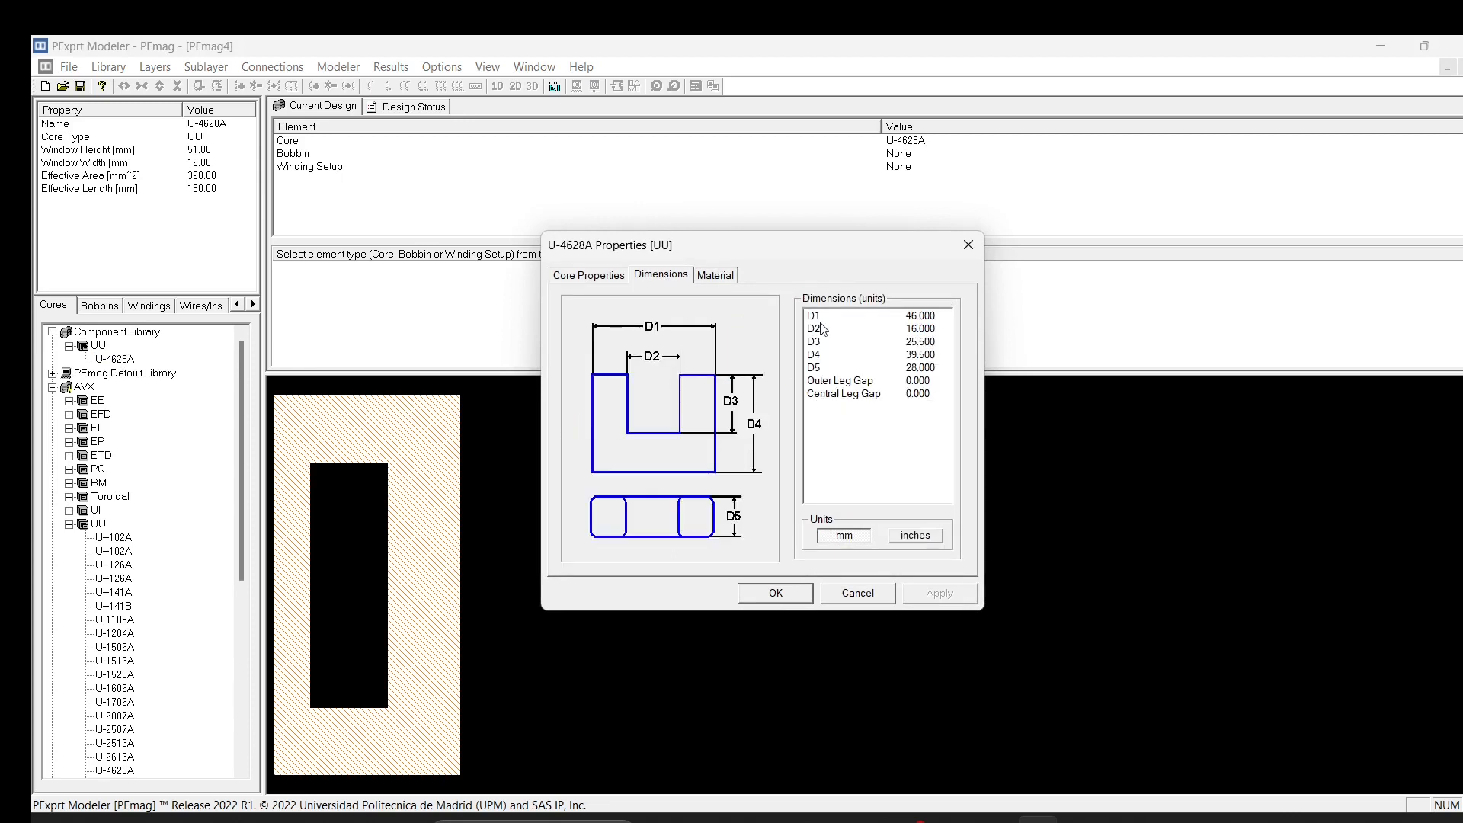
left_click(916, 317)
left_click(922, 355)
left_click(921, 381)
left_click(922, 414)
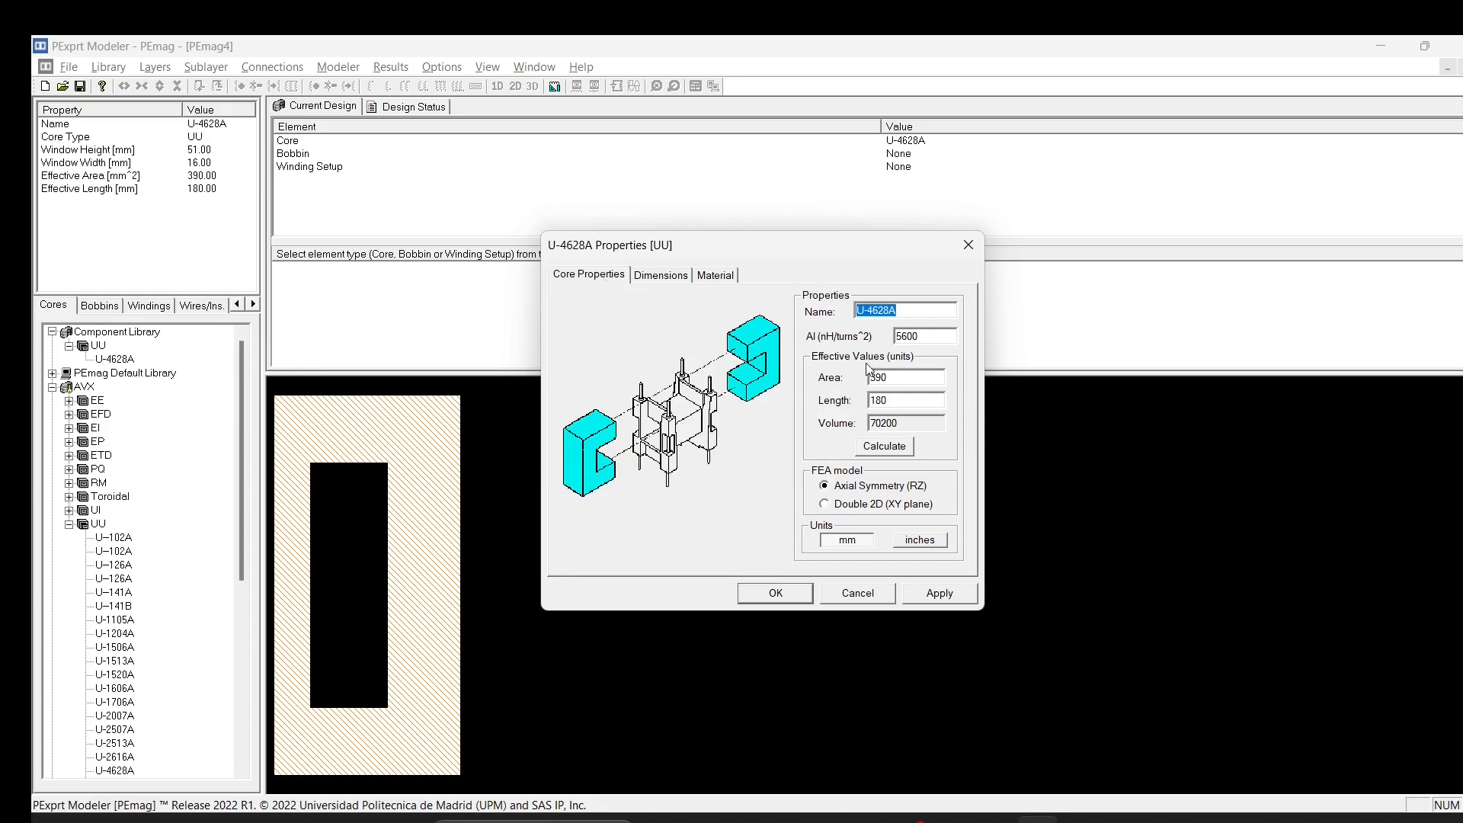
- Set the core's FEA model to Double 2D (XY plane) and its Al value to 5630, copied from the datasheet
left_click(824, 505)
double_click(920, 338)
left_click(831, 820)
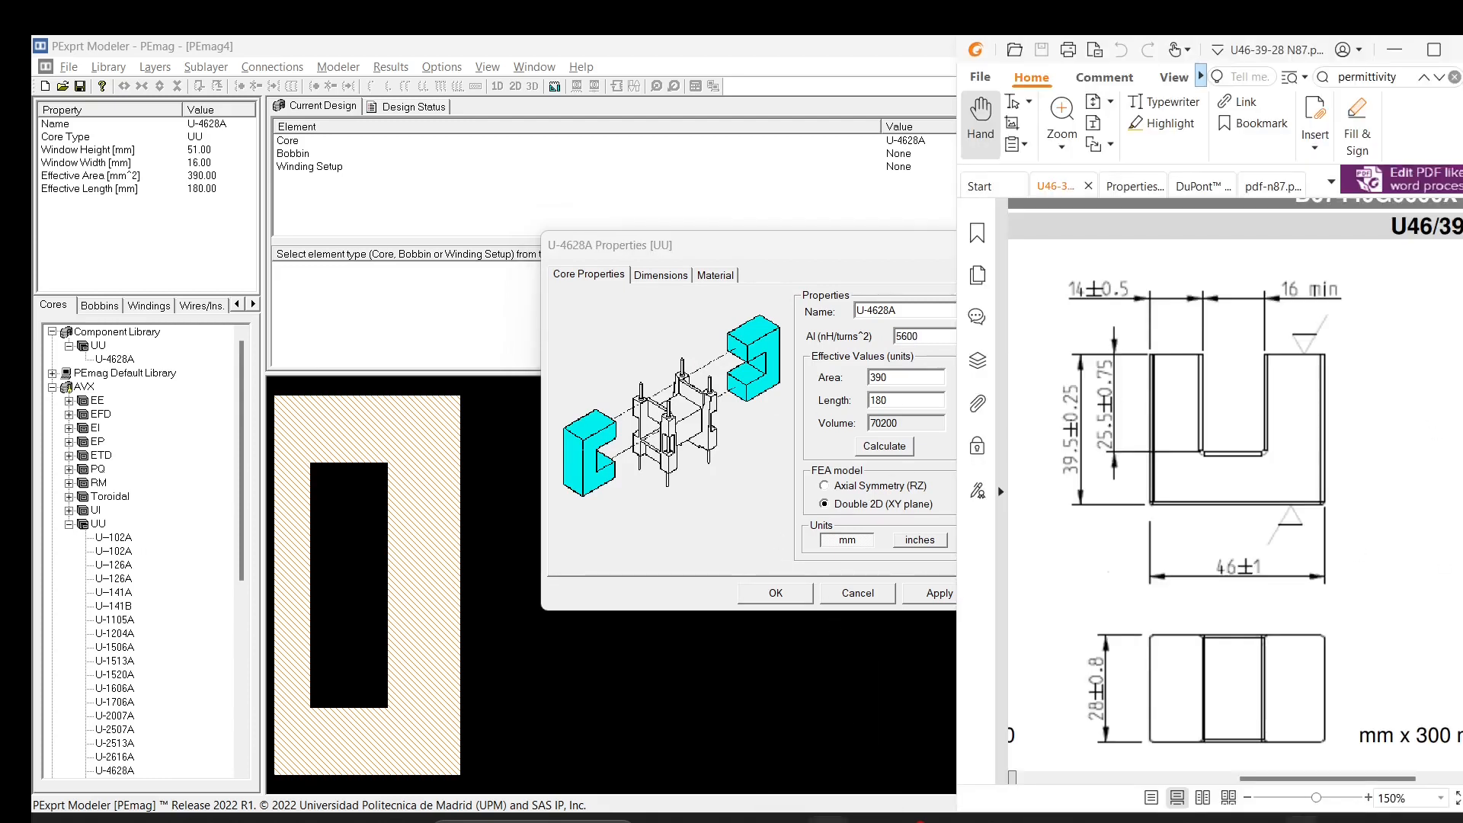
left_click_drag(1311, 778, 1247, 765)
scroll(1247, 764, "up", 5)
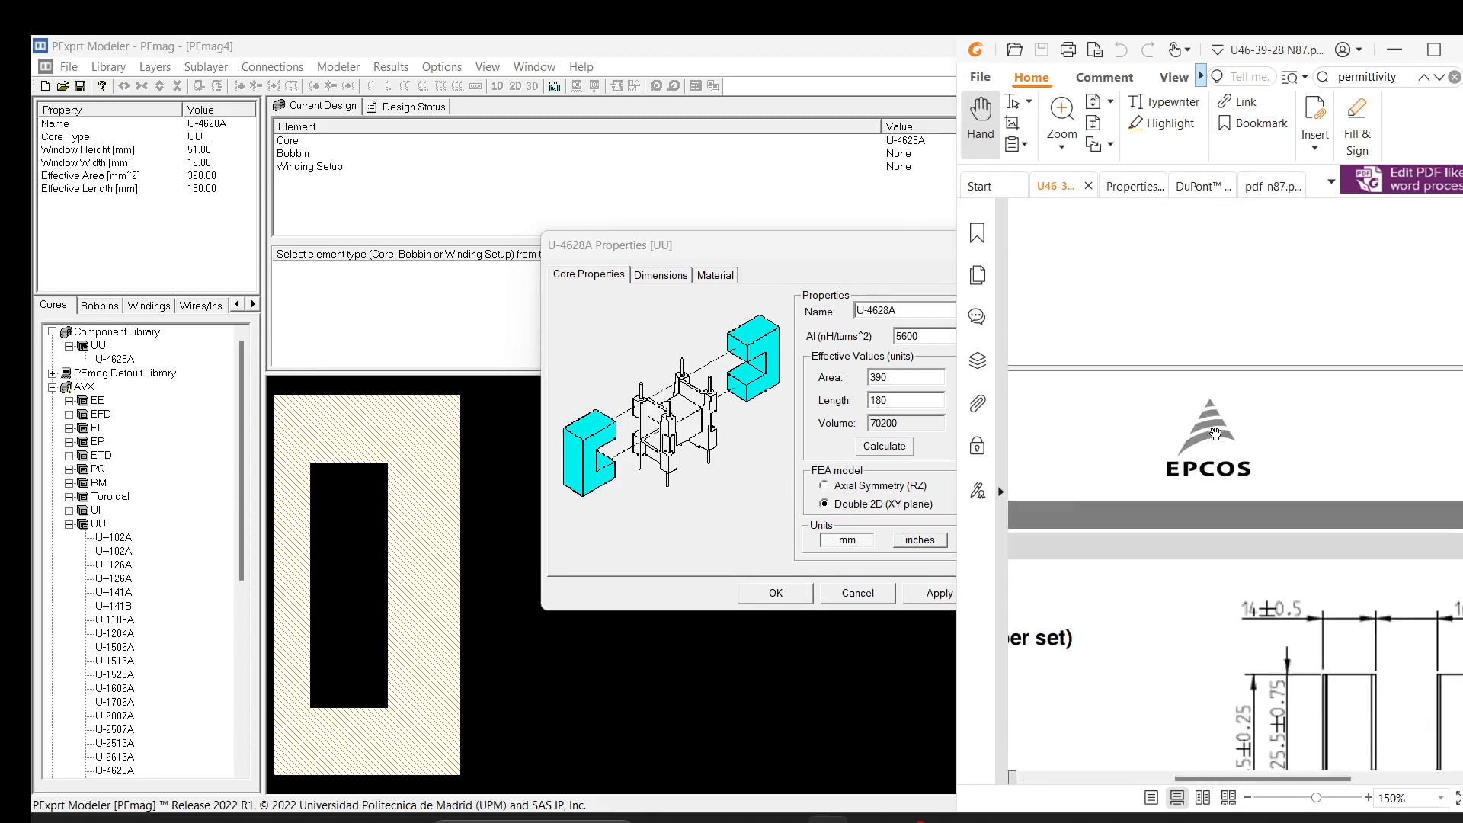
scroll(1244, 434, "down", 4)
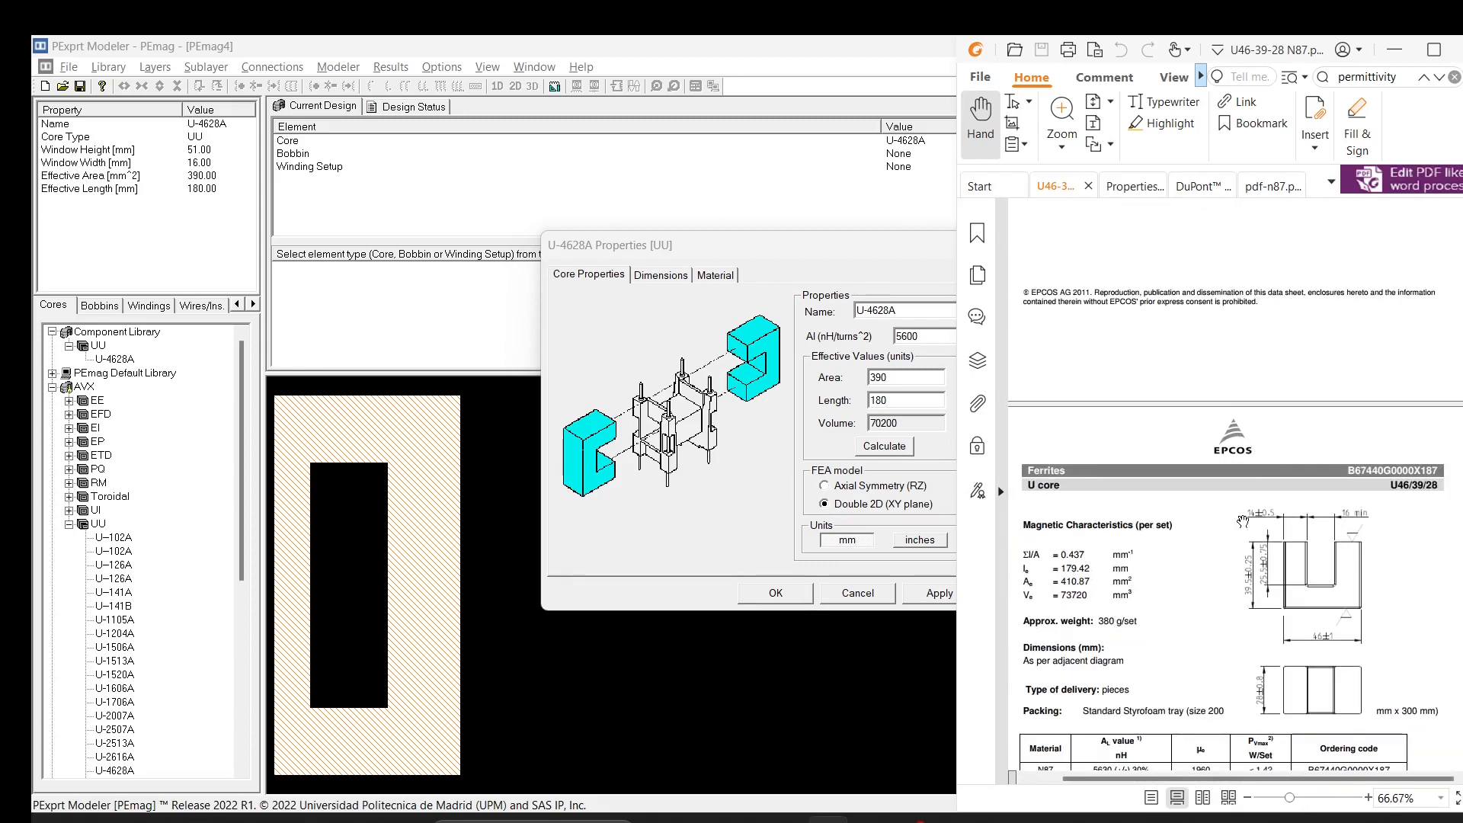
scroll(1261, 467, "down", 2)
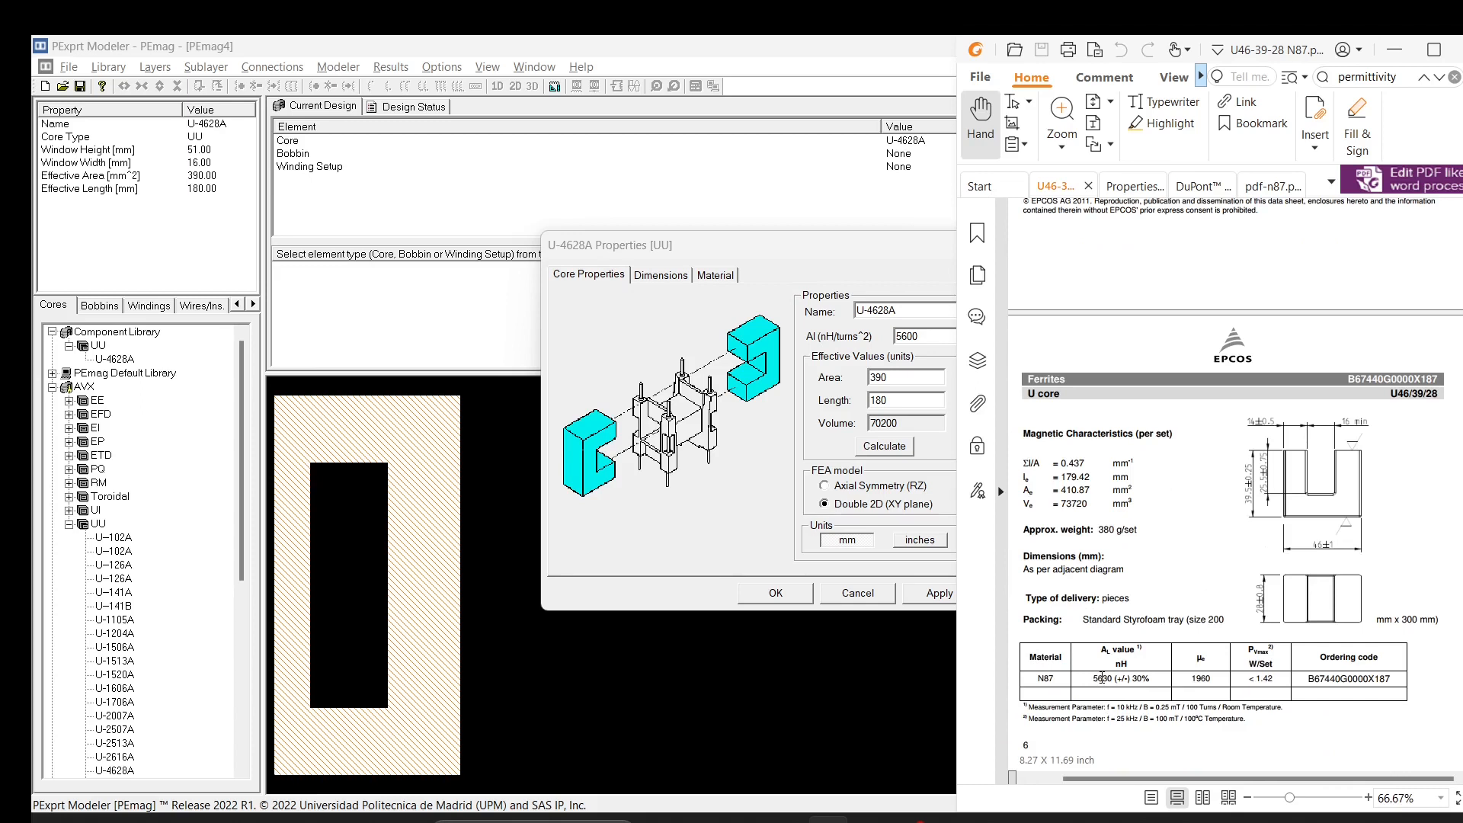
double_click(1103, 678)
key("ctrl+c")
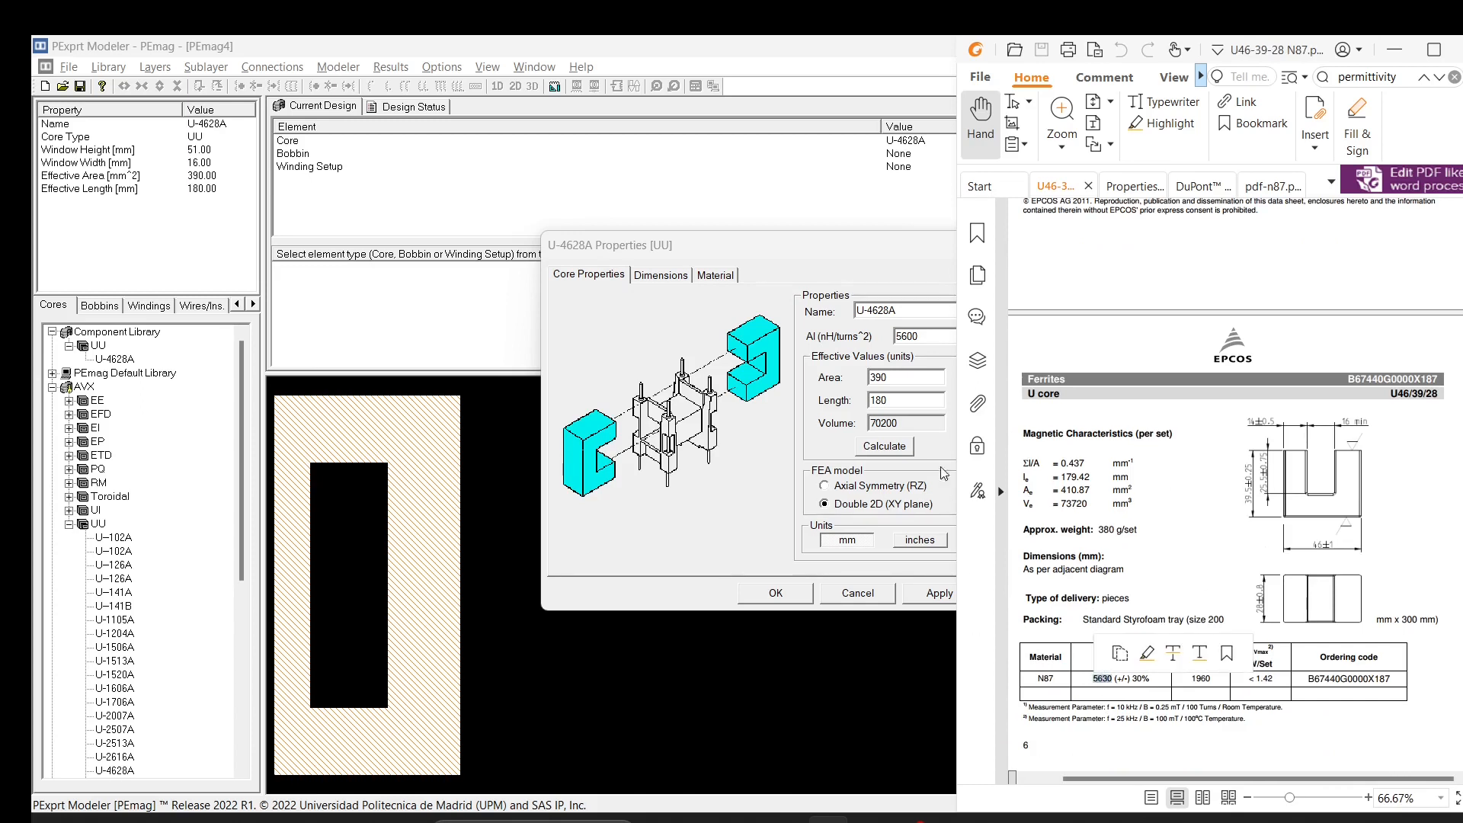
double_click(929, 334)
key("ctrl+v")
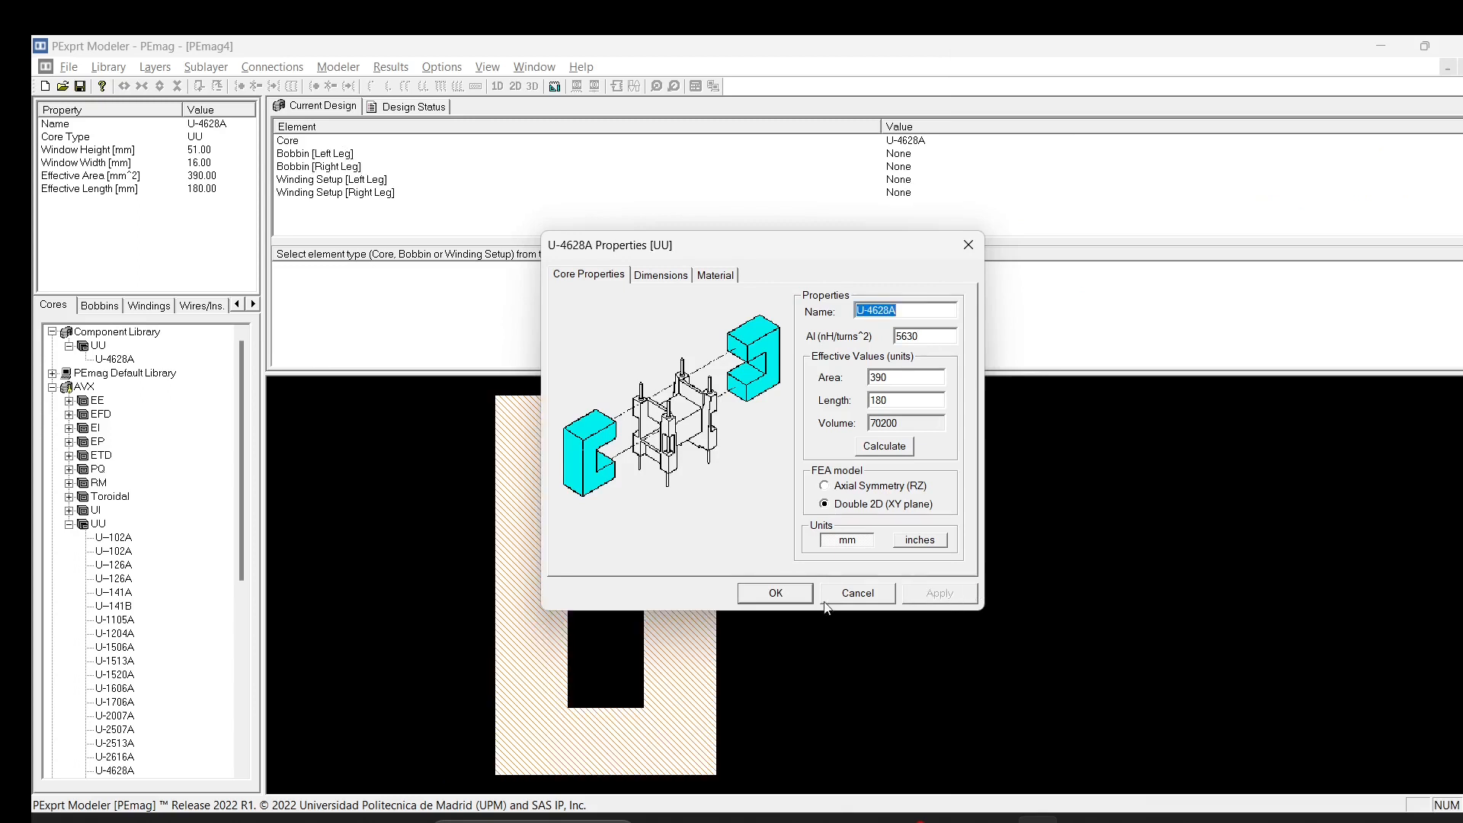
left_click(776, 594)
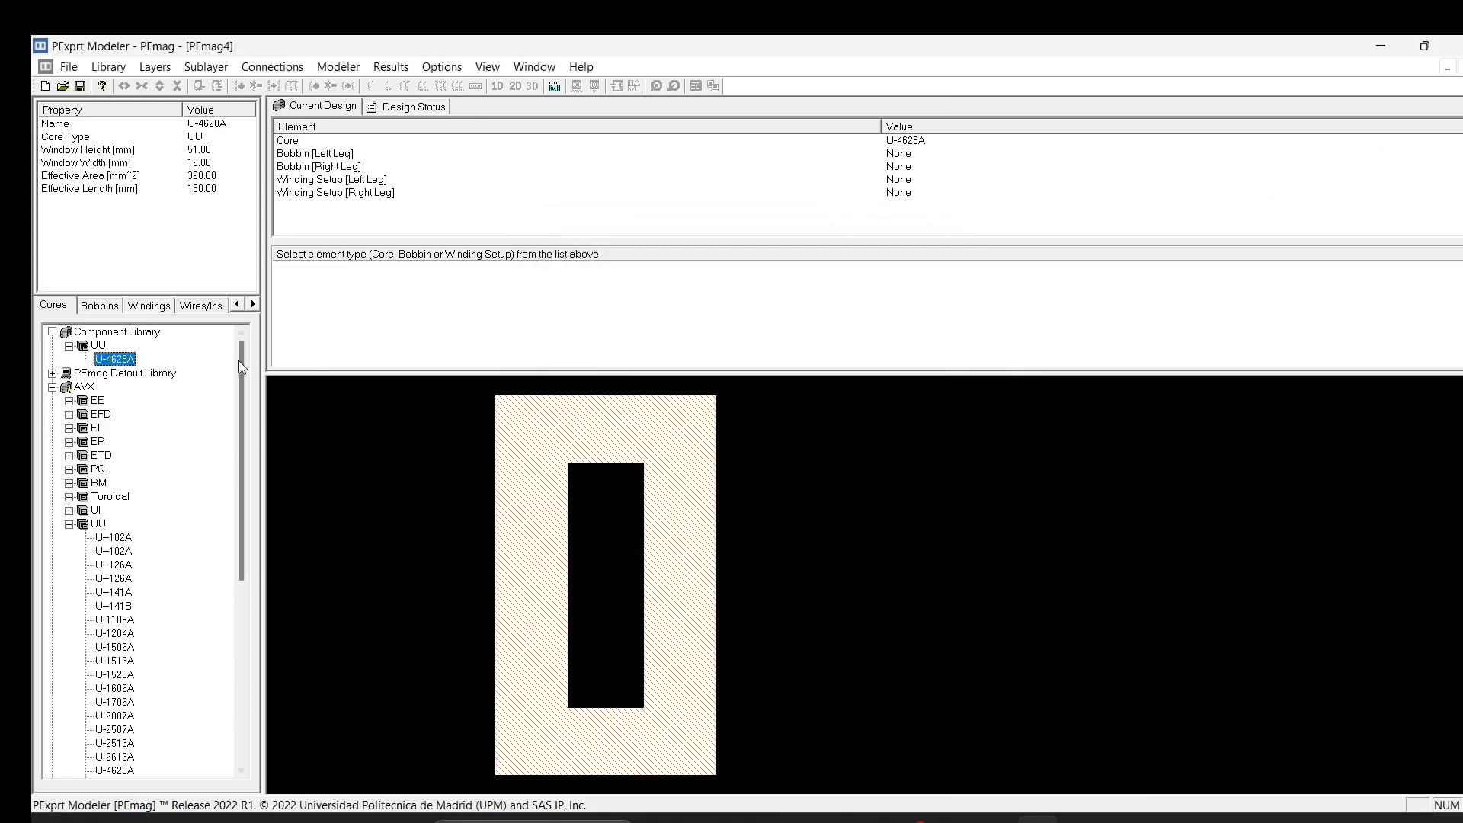
- Place the Default UU Coil bobbin from the PEmag Default Library on the core's left leg
left_click(106, 308)
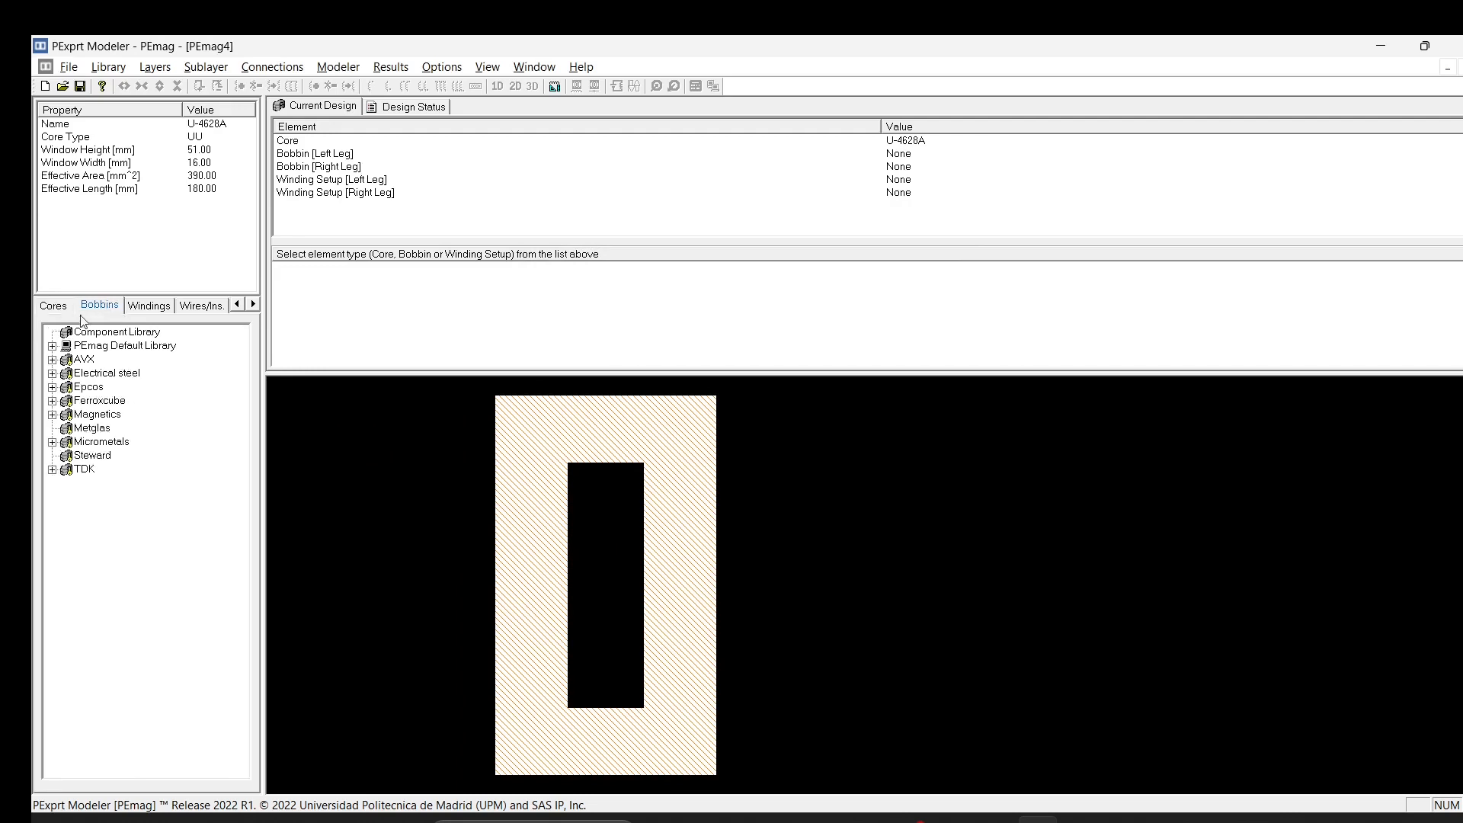
left_click(52, 346)
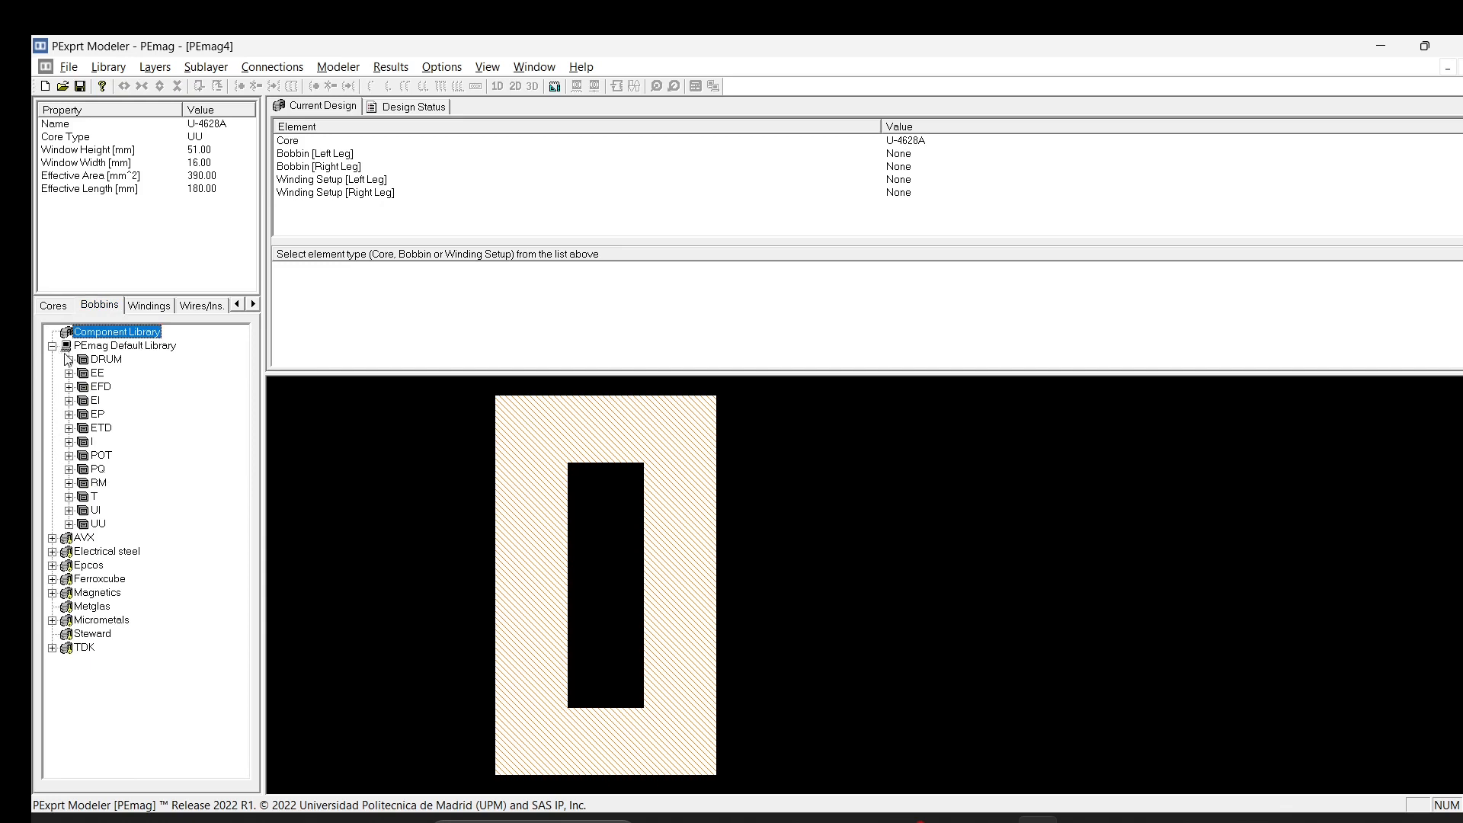
left_click(68, 524)
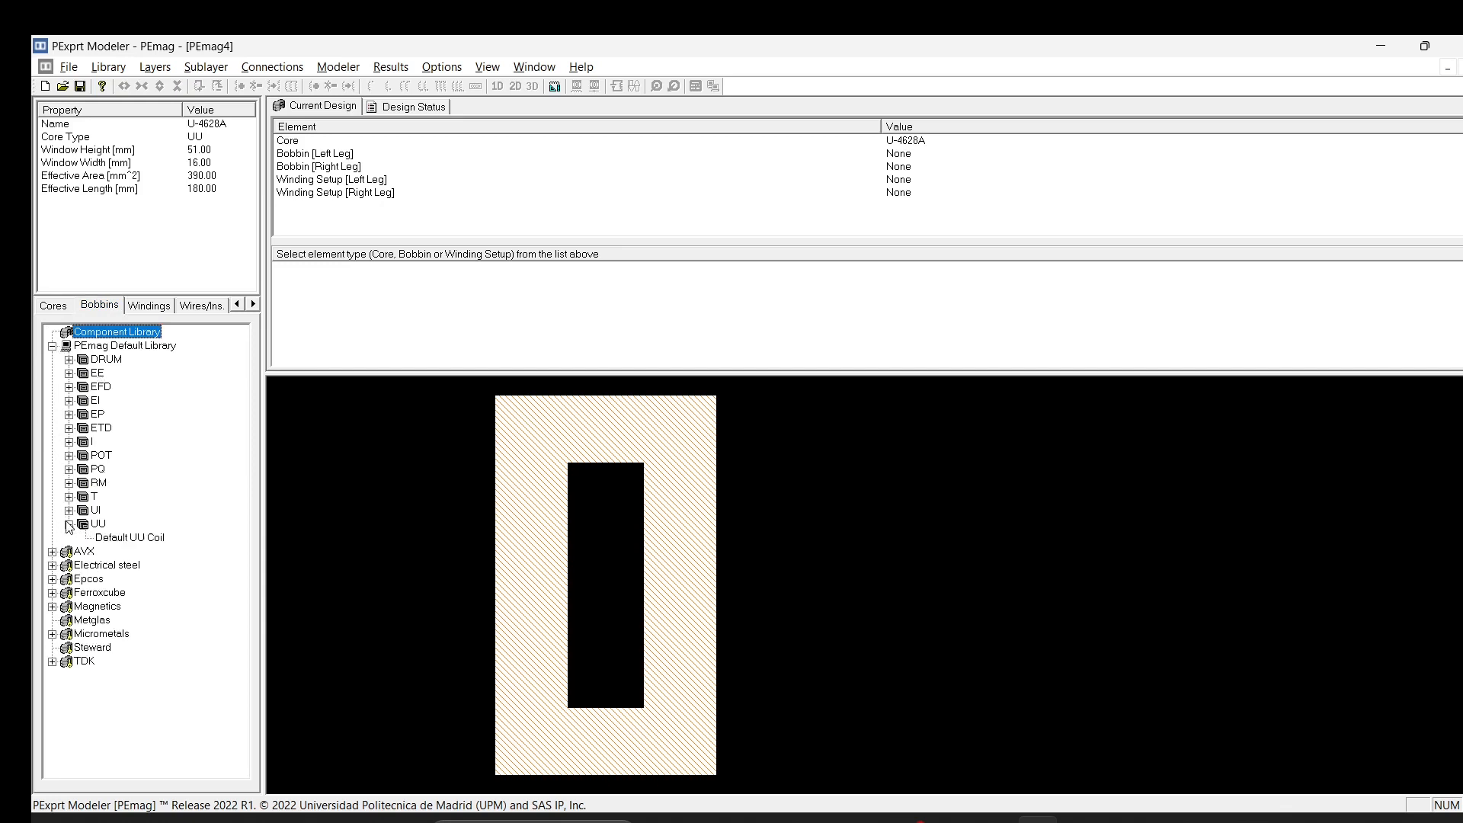
left_click(131, 537)
mouse_move(131, 537)
left_mouse_down()
mouse_move(560, 496)
mouse_move(576, 523)
left_mouse_up()
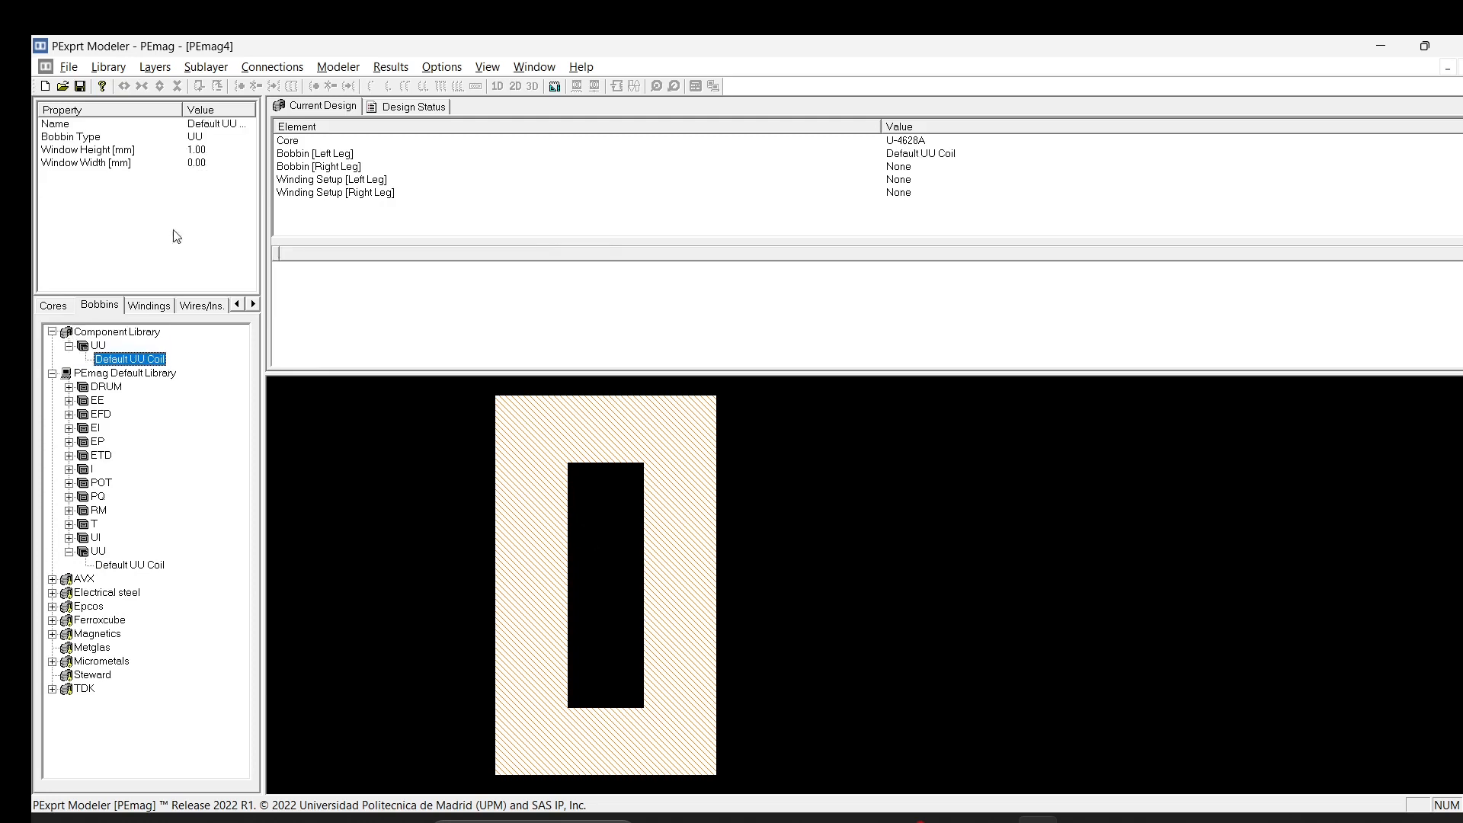
- Review the Default UU Coil bobbin's dimension diagram and the dimensions of the U-4628A core in their properties
double_click(129, 359)
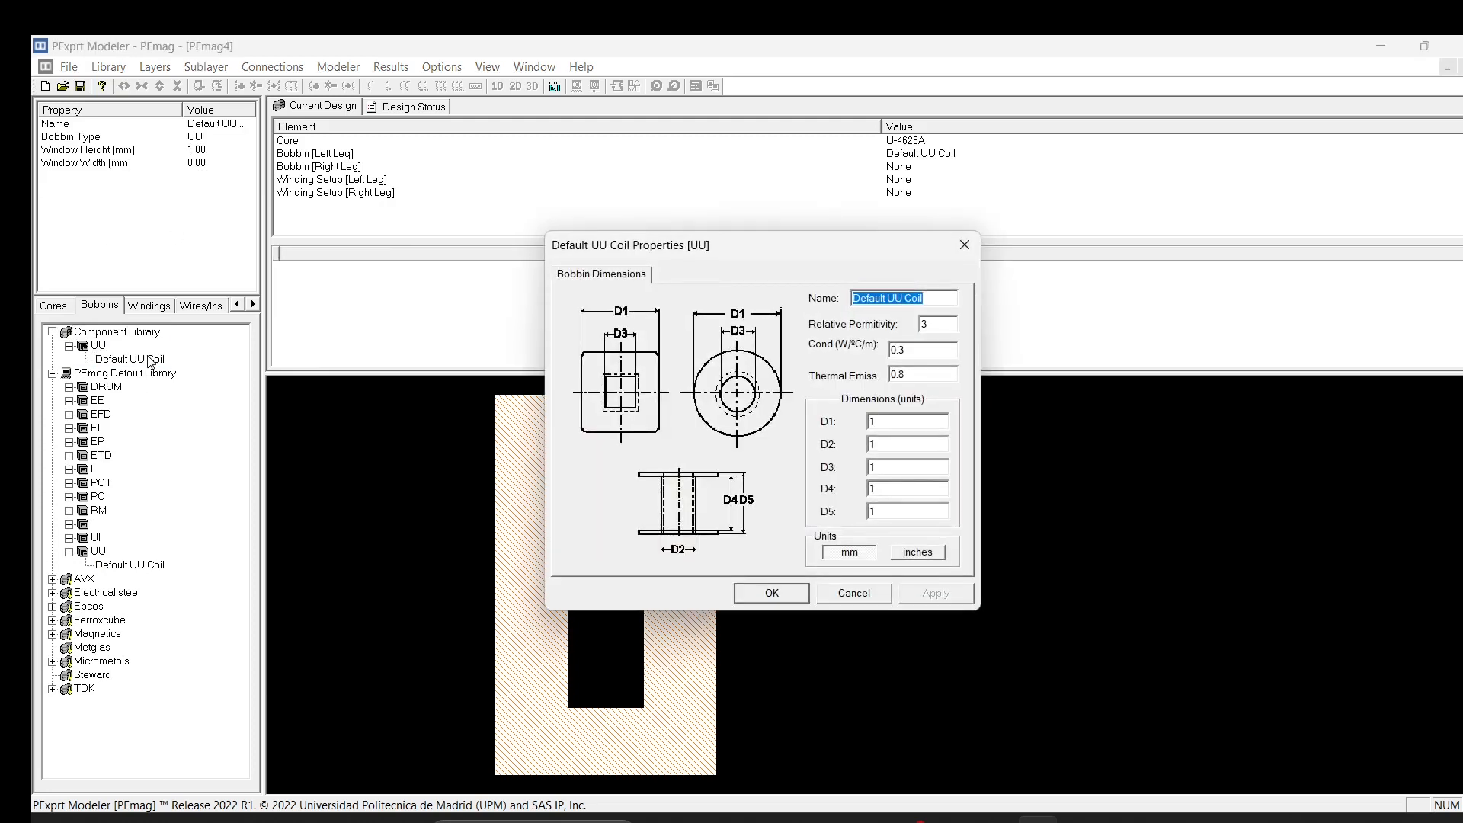
left_click_drag(772, 252, 1056, 231)
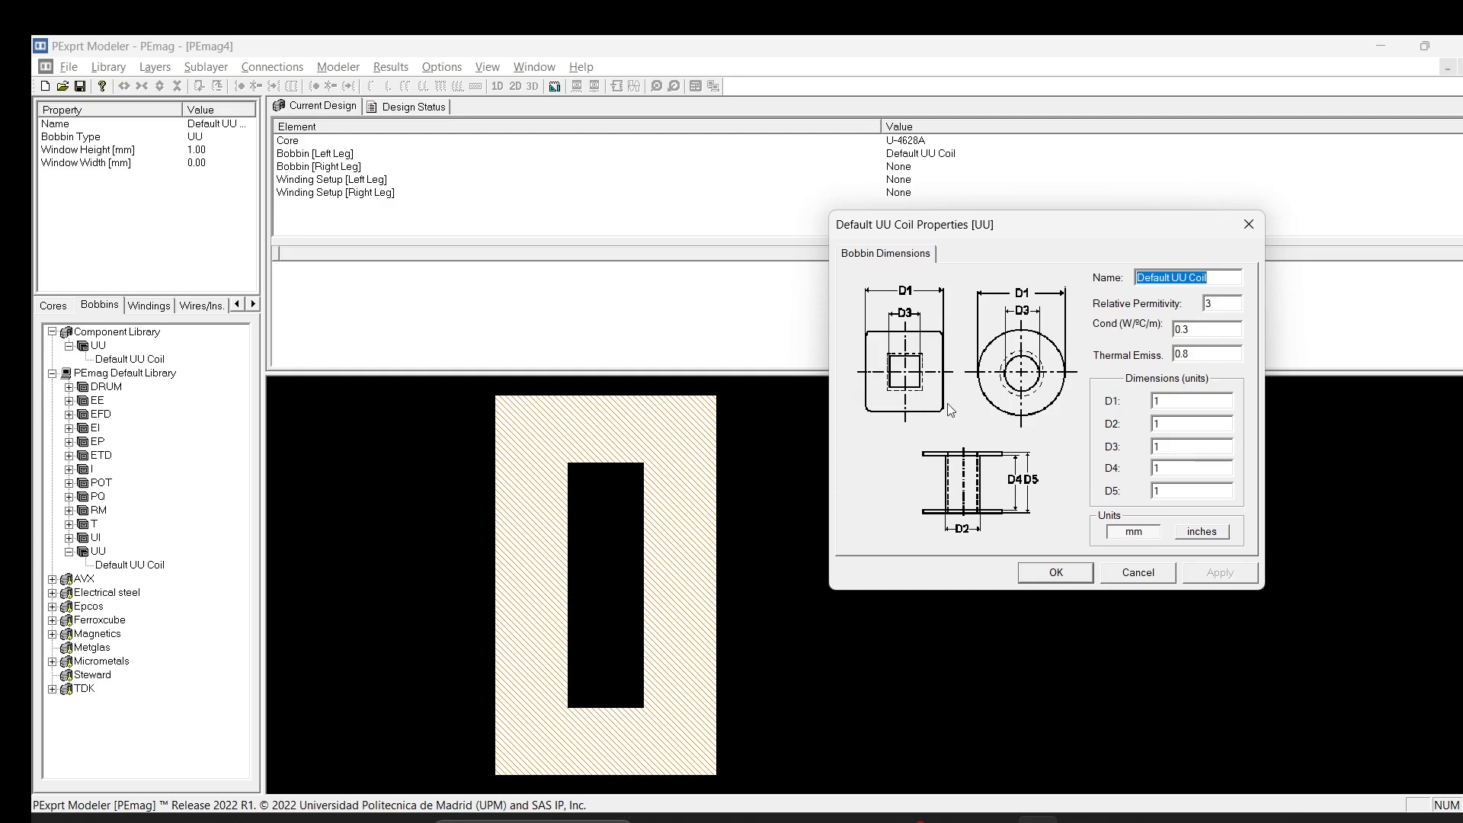
left_click(1248, 224)
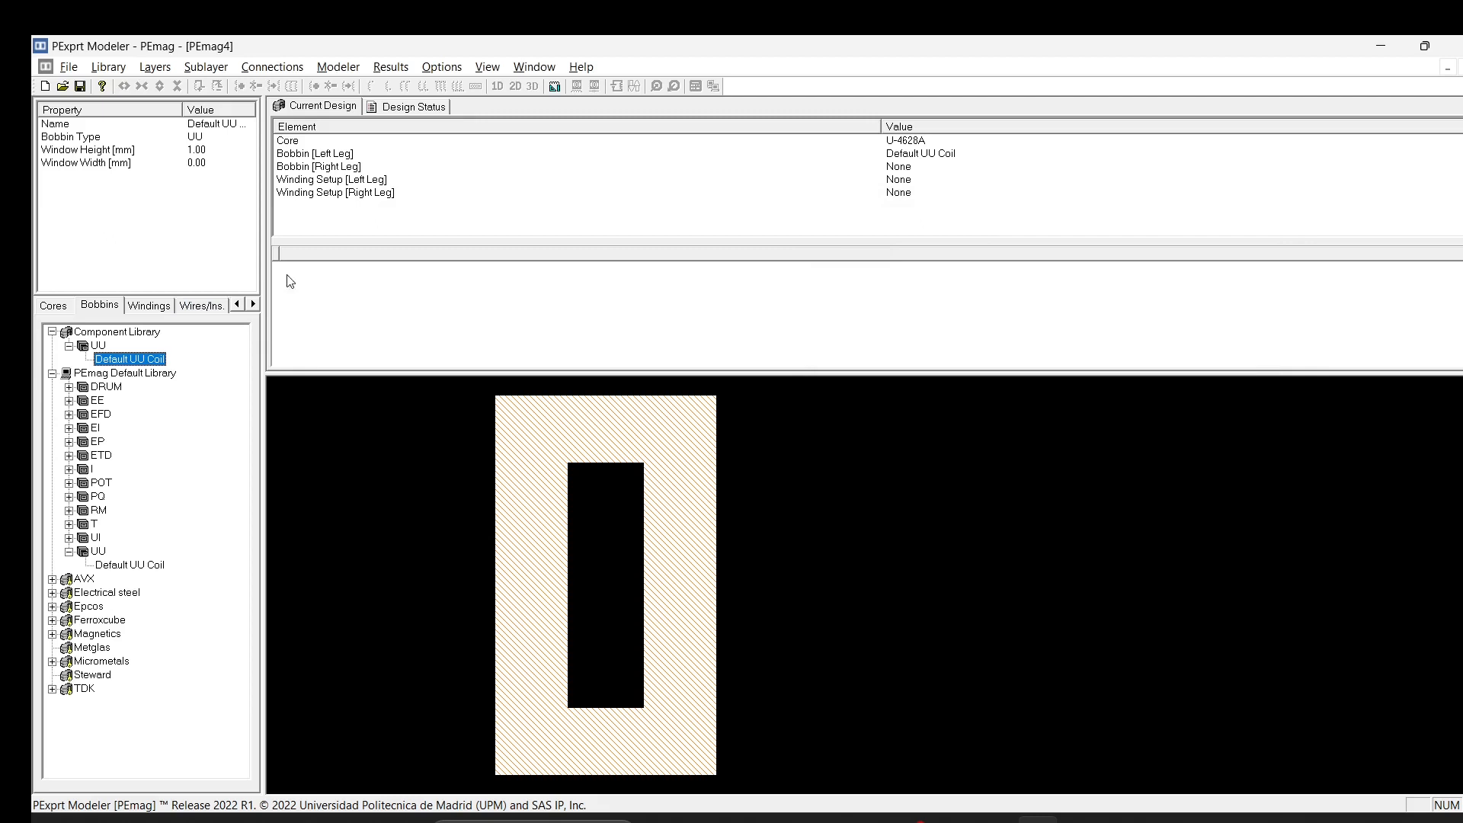
left_click(52, 306)
double_click(115, 359)
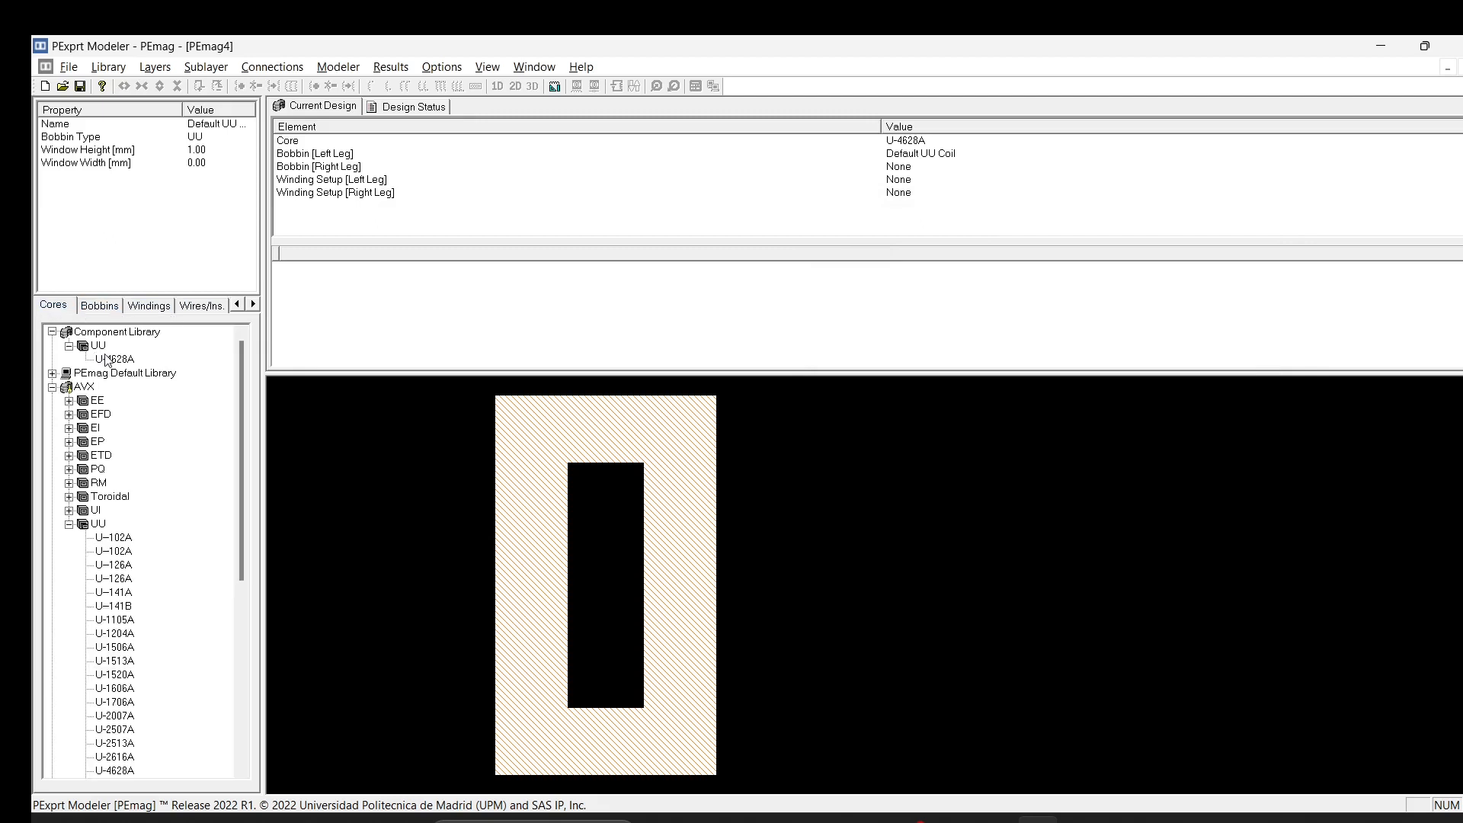
left_click(668, 281)
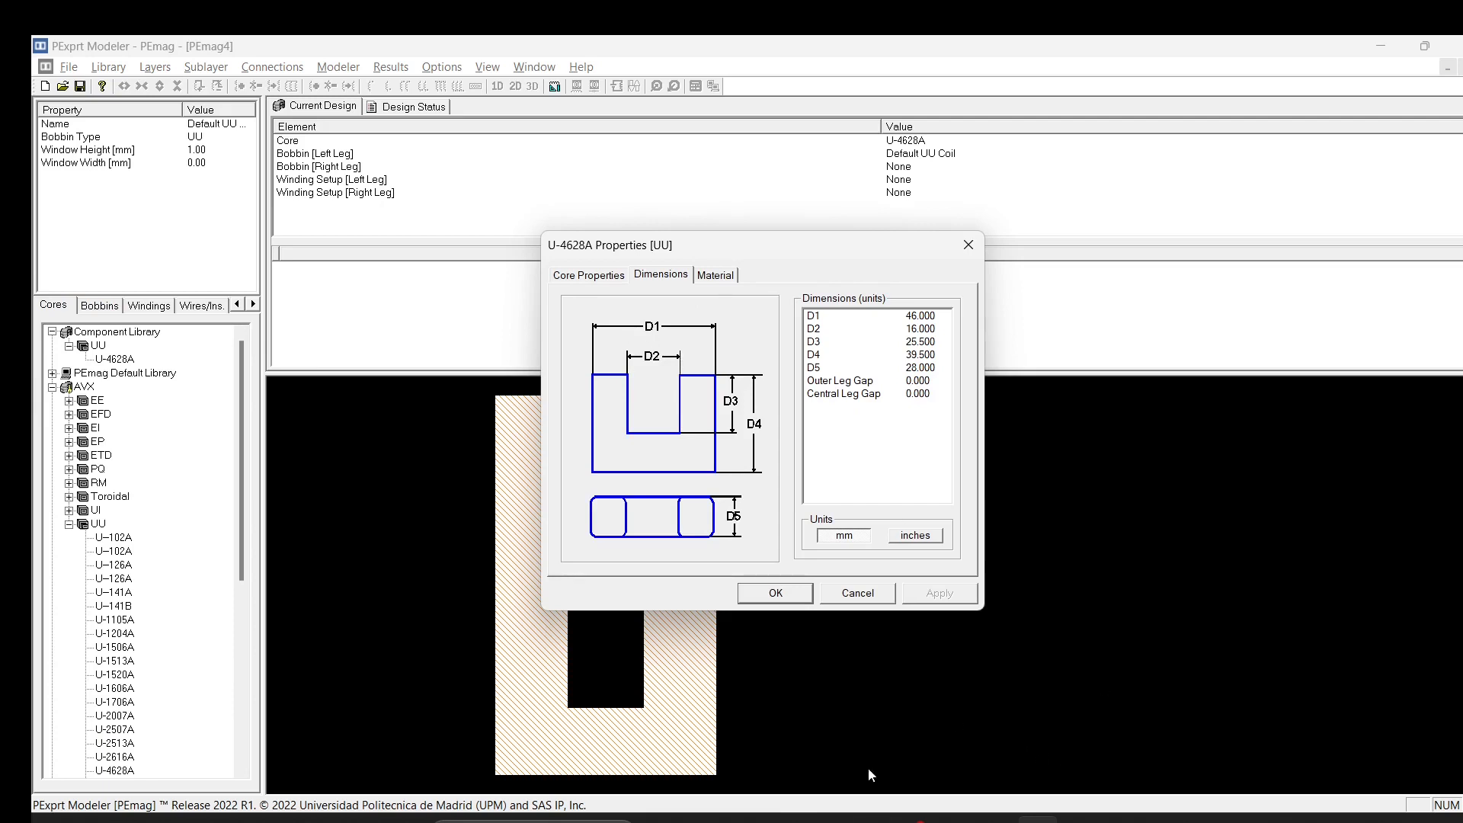
- Switch to Calculator and compute the core's leg width from D1 and D2 as (46 - 16) ÷ 2
left_click(871, 821)
left_click_drag(1026, 282, 1177, 176)
left_click(1265, 433)
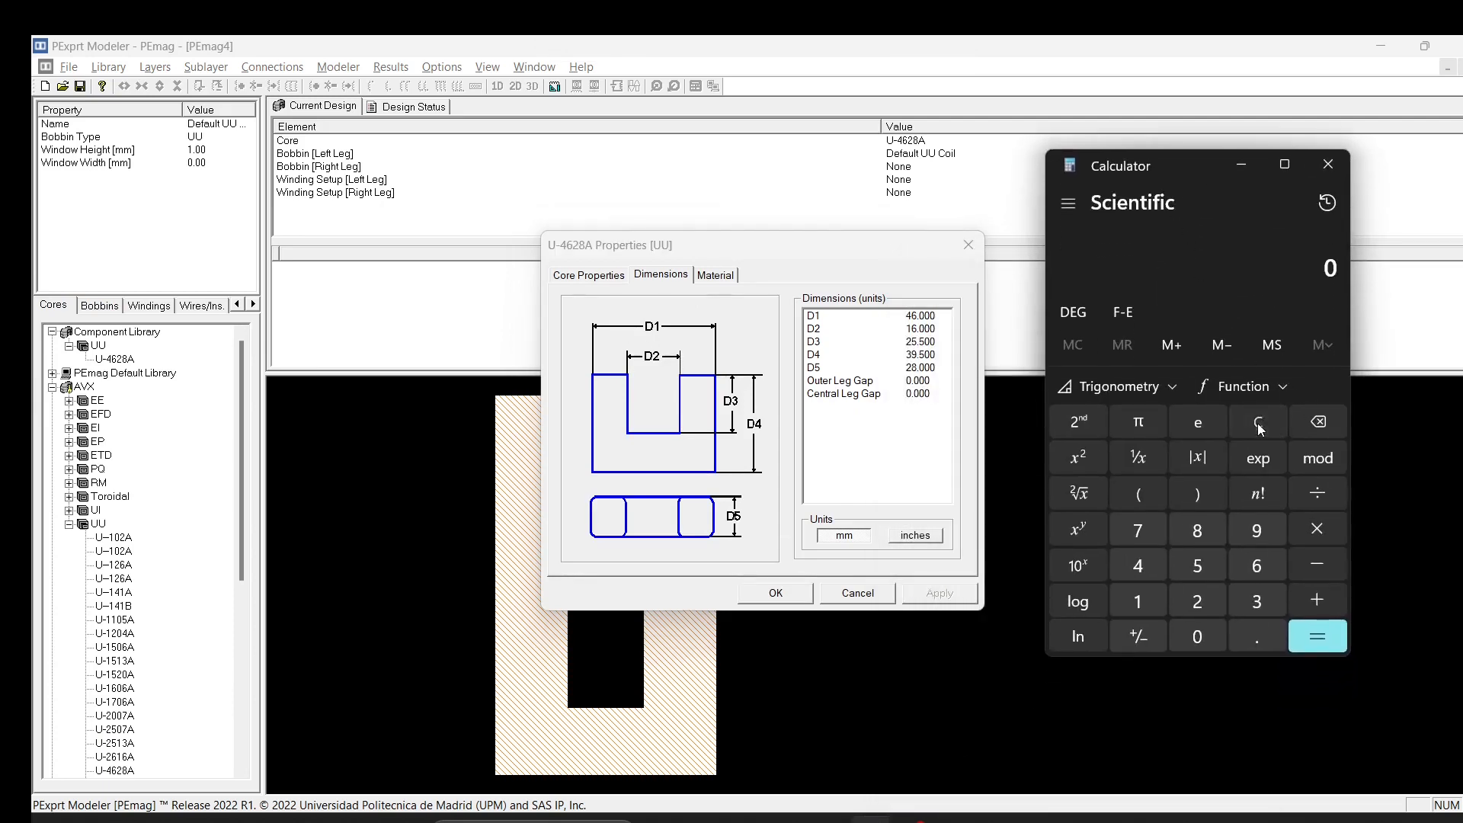
left_click(1160, 562)
left_click(1236, 565)
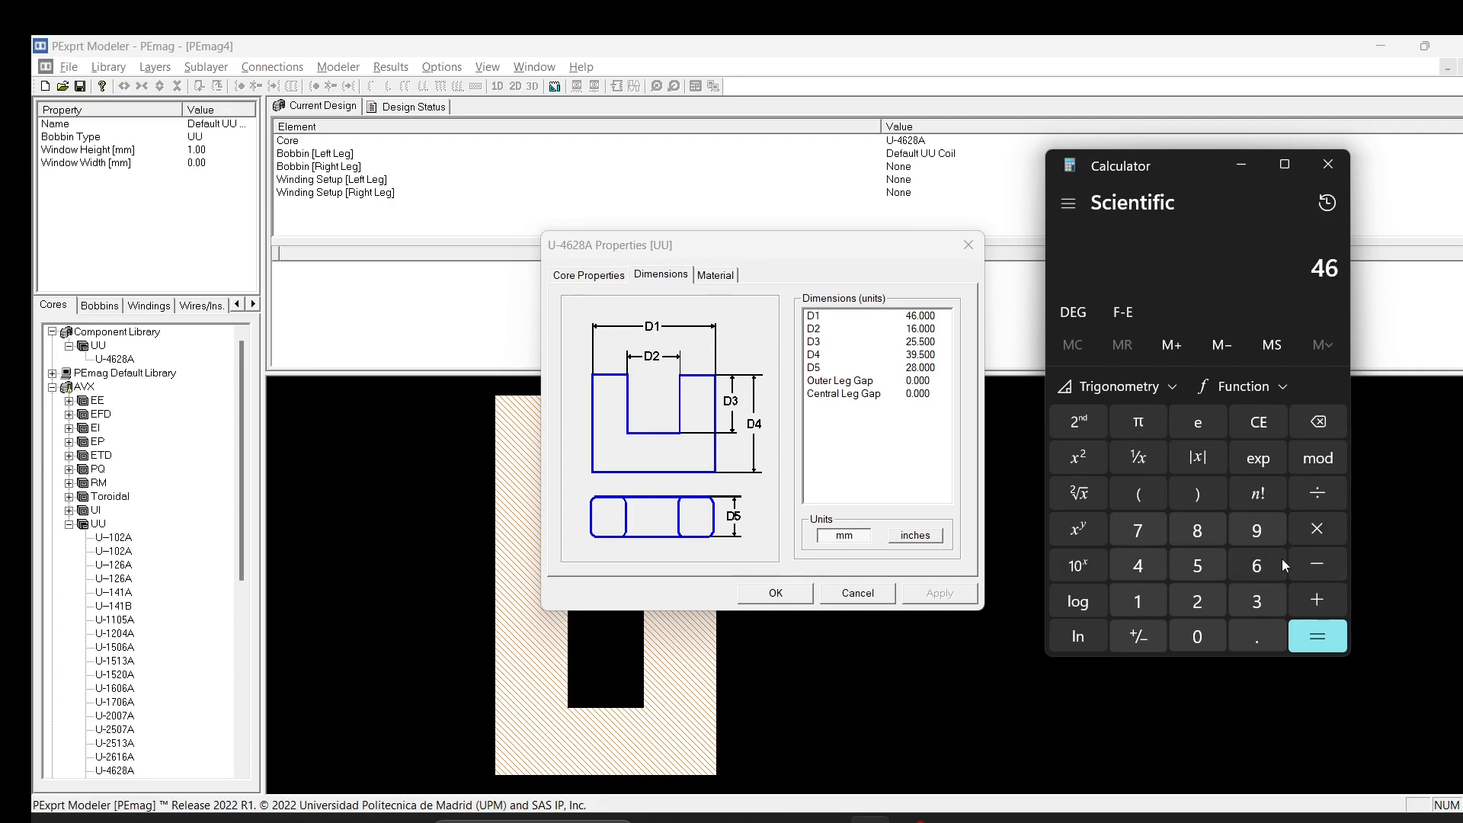
left_click(1323, 567)
left_click(1143, 598)
left_click(1257, 565)
left_click(1306, 627)
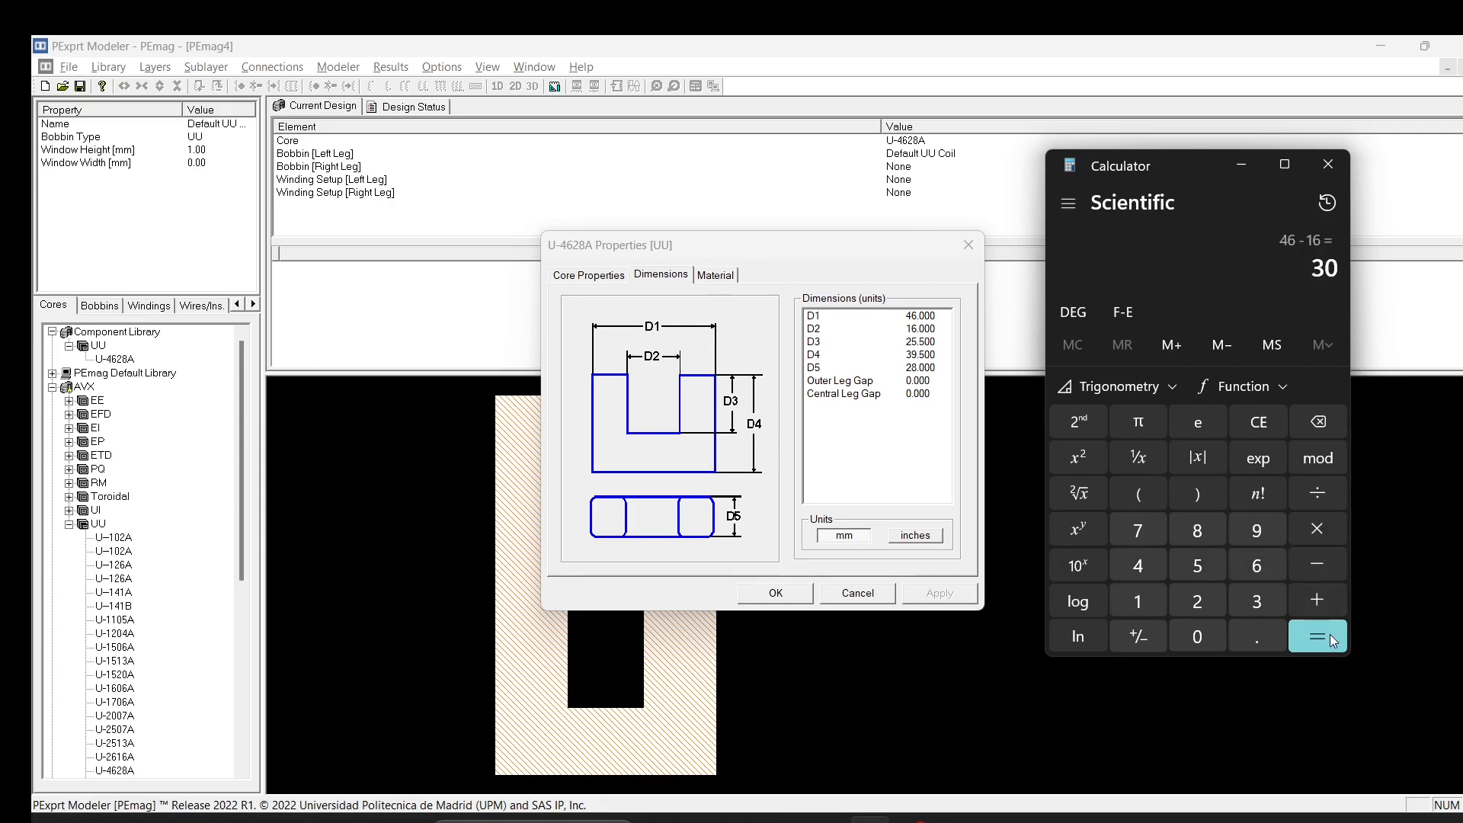
left_click(1330, 492)
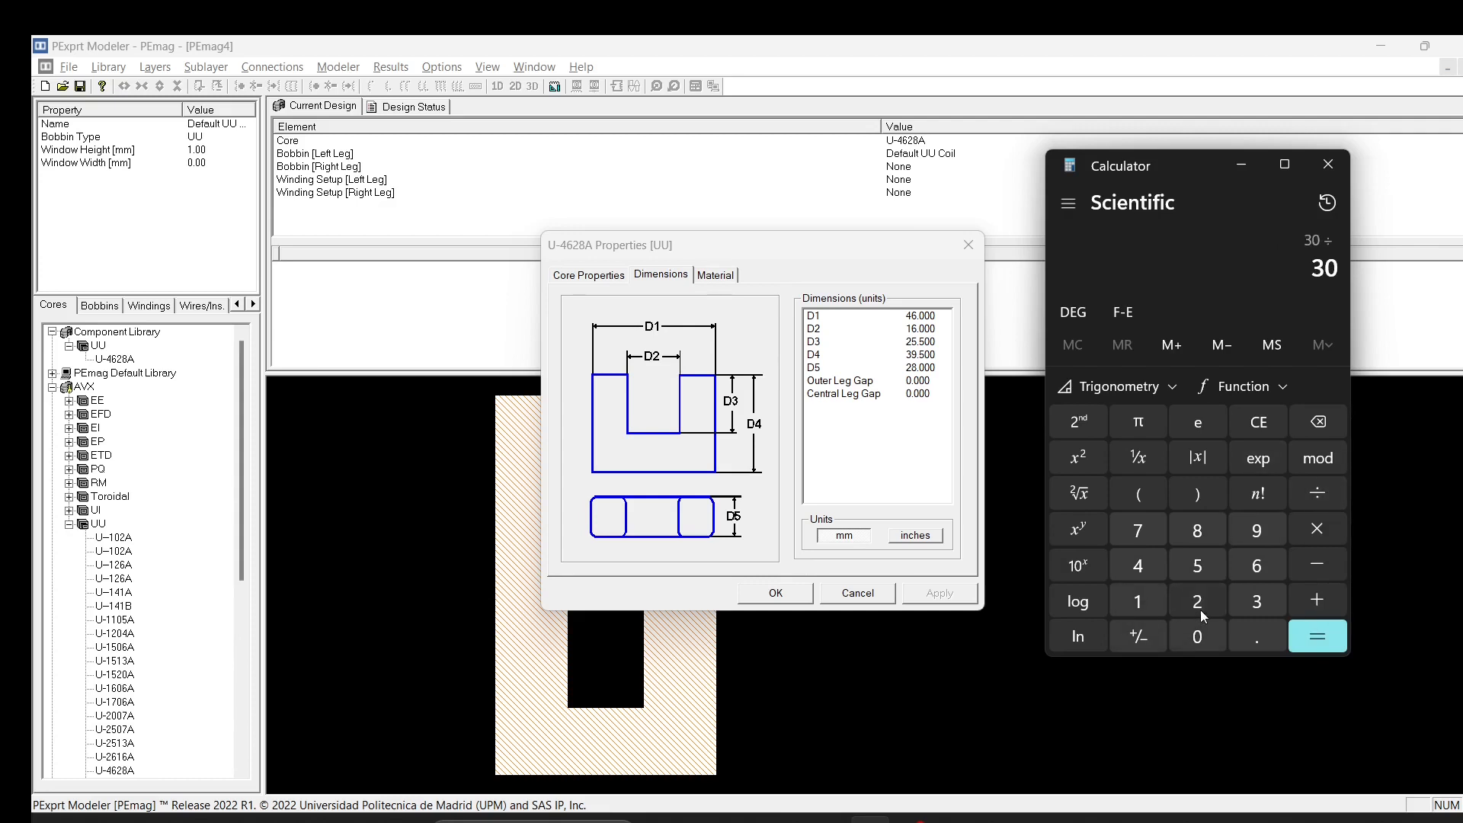
left_click(1202, 607)
left_click(1322, 644)
- Return to the Default UU Coil bobbin's properties and set D3 to 15 mm and D2 to 19 mm
left_click(1229, 166)
left_click(967, 246)
left_click(99, 305)
double_click(112, 360)
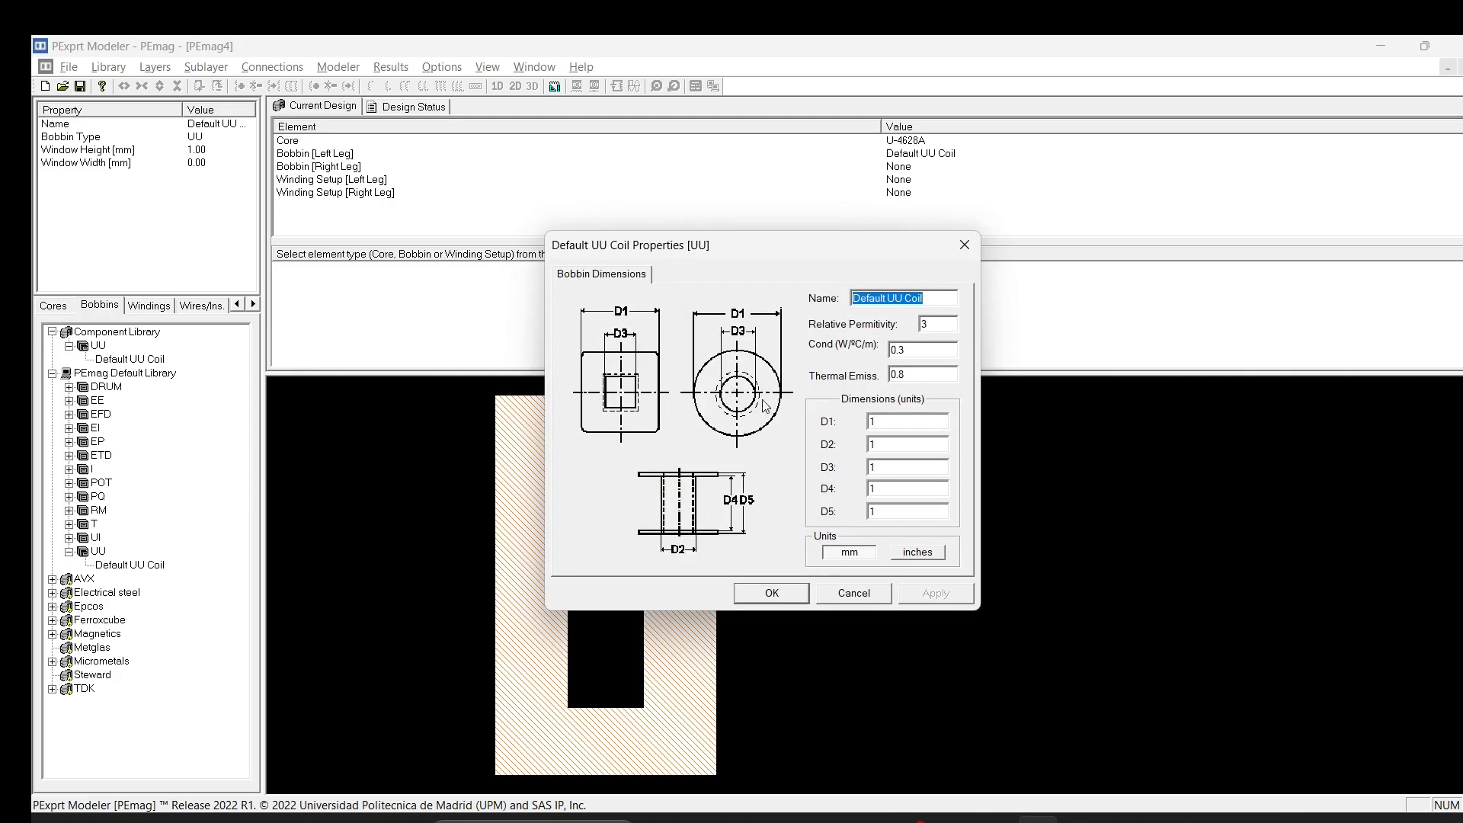
double_click(908, 470)
type("15")
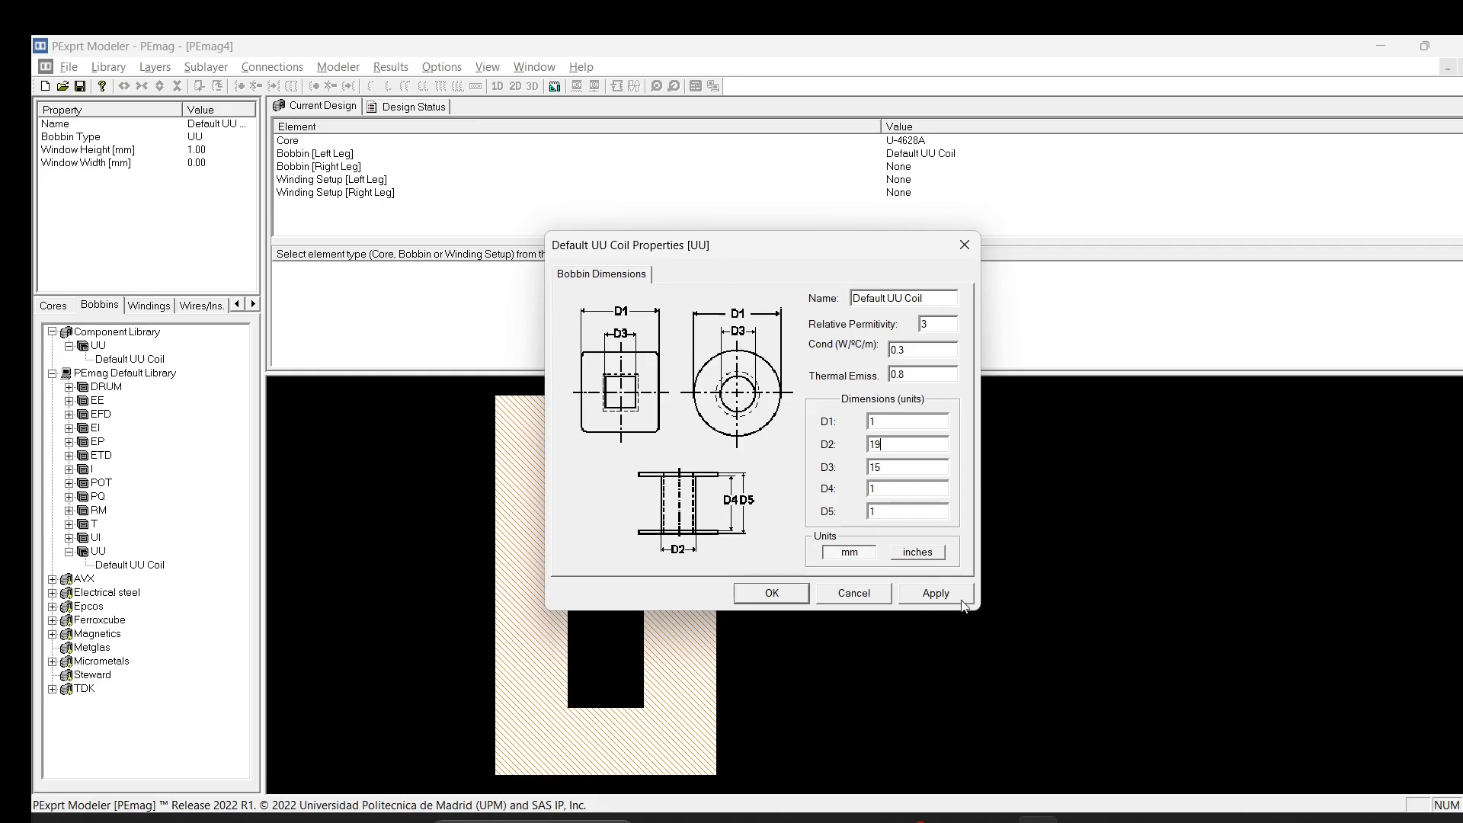
- Switch to the U46-39-28 N87 datasheet in Foxit PDF Reader and examine the window width on the core drawing
mouse_move(828, 819)
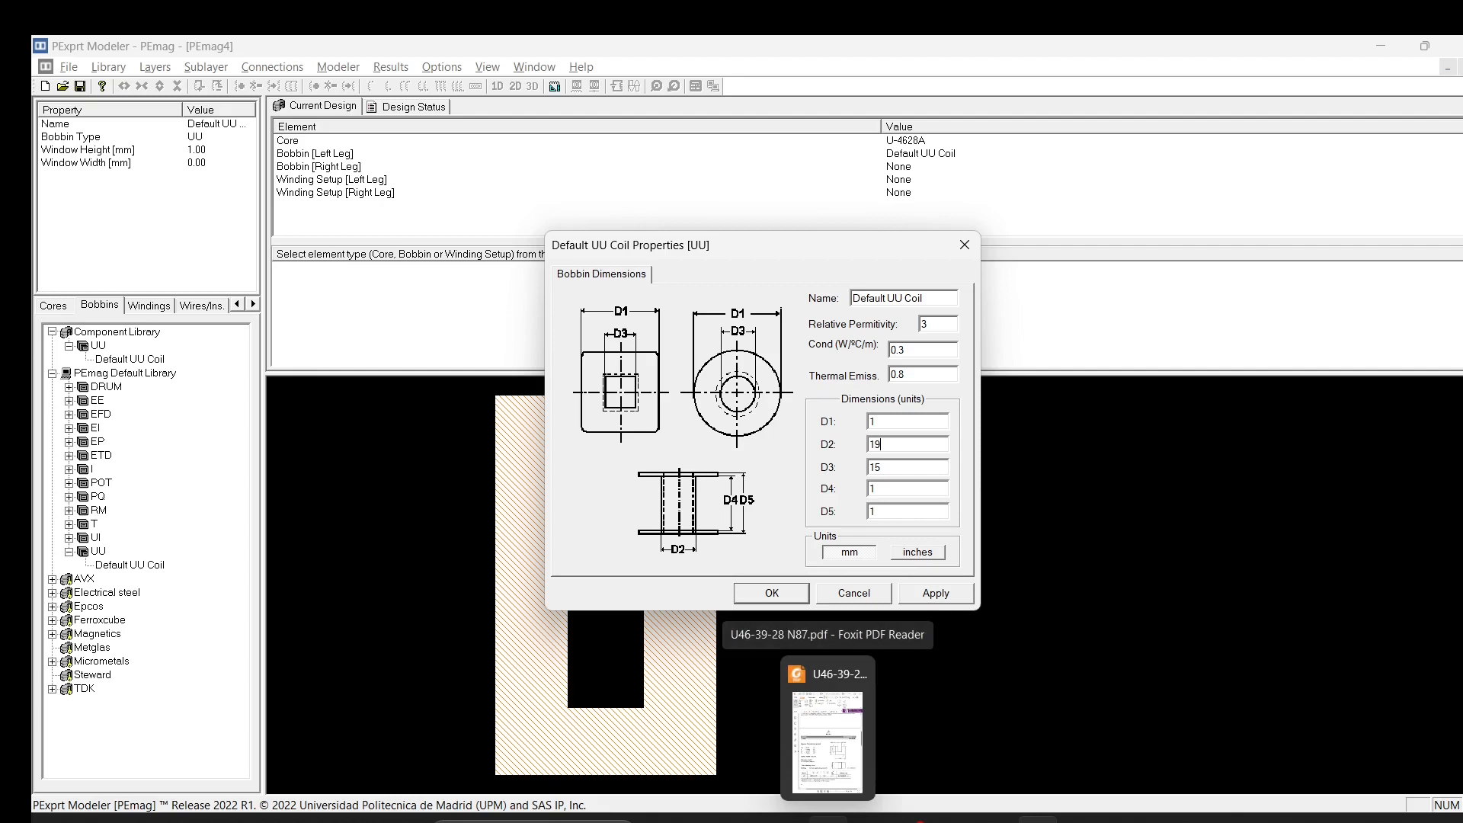
left_click(827, 735)
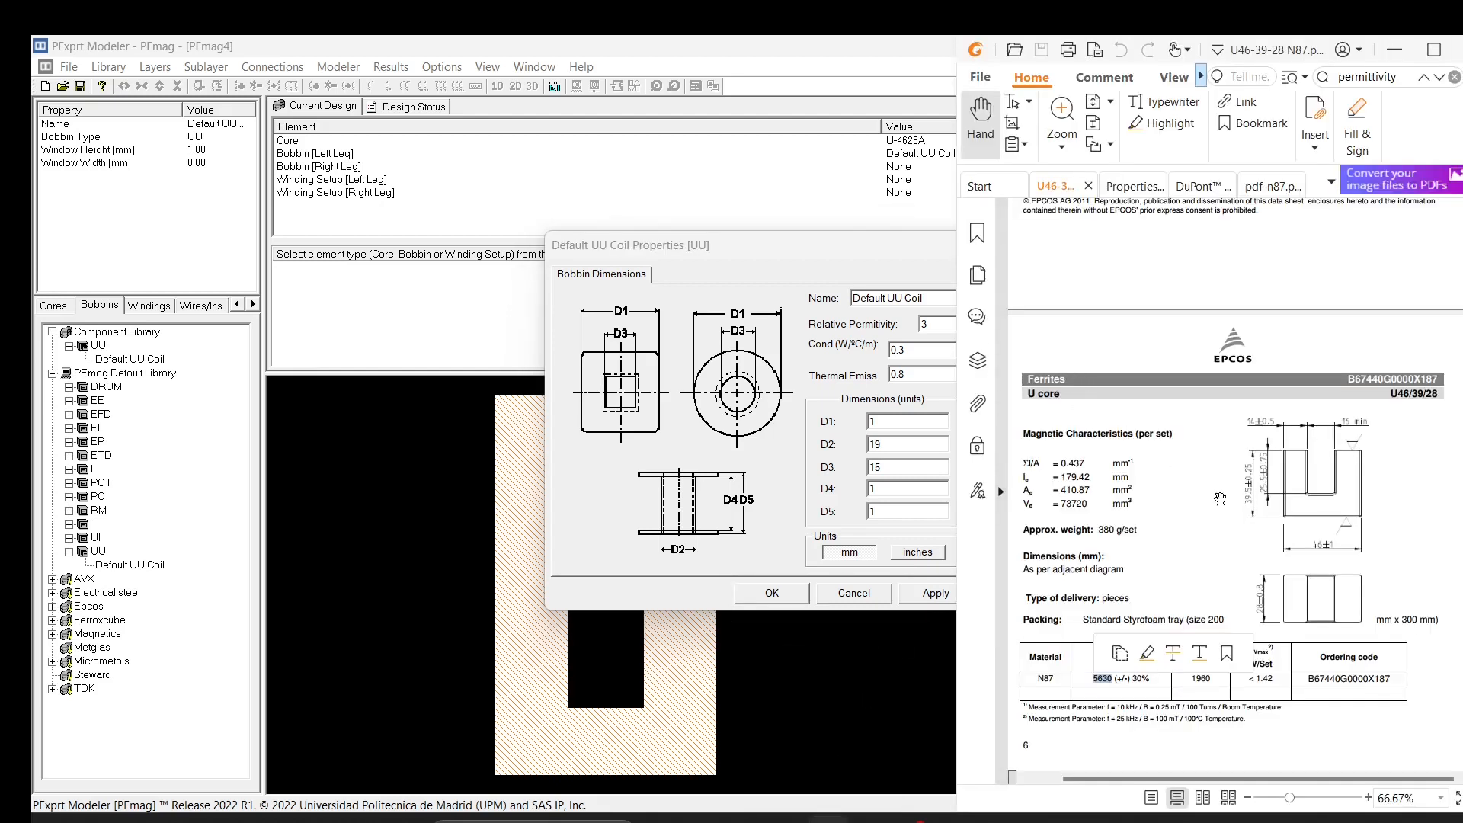
scroll(1334, 474, "up", 4, "ctrl")
scroll(1341, 477, "up", 1, "ctrl")
scroll(1356, 450, "down", 1, "ctrl")
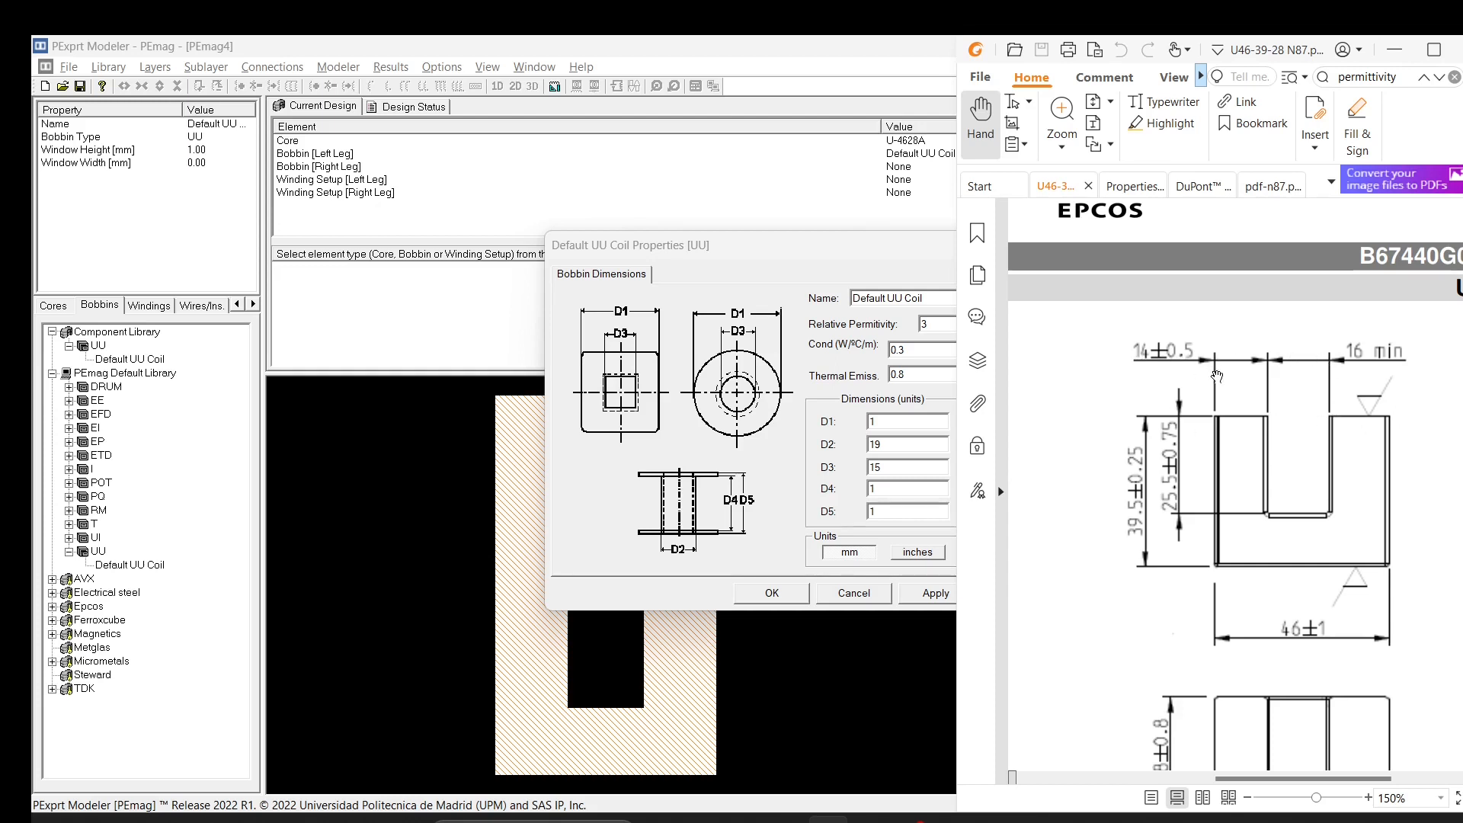
- Switch to Calculator and compute the bobbin's outer width D1 as 2 × 16 + 15
mouse_move(870, 818)
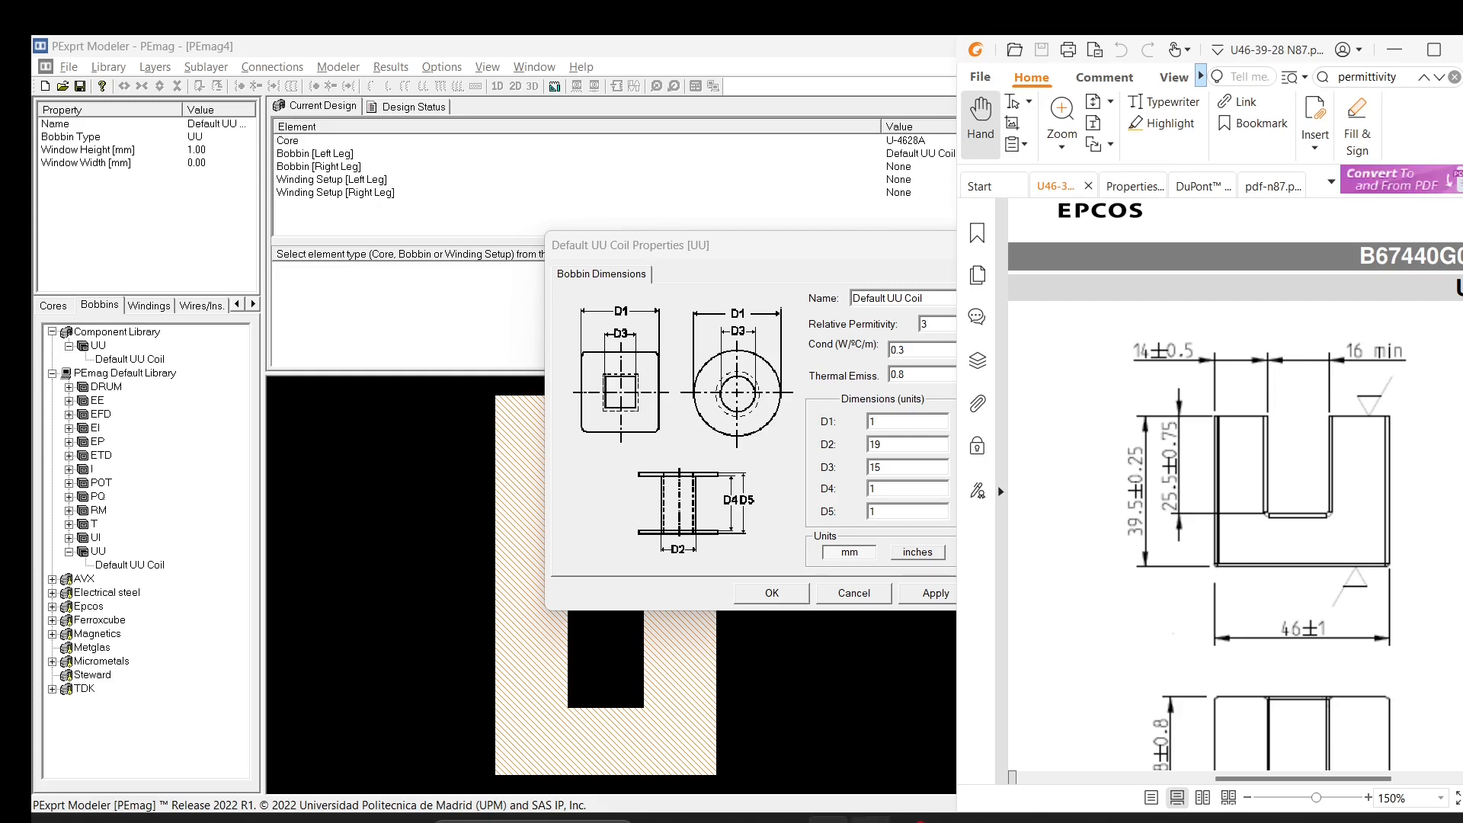
left_click(870, 819)
left_click(1258, 423)
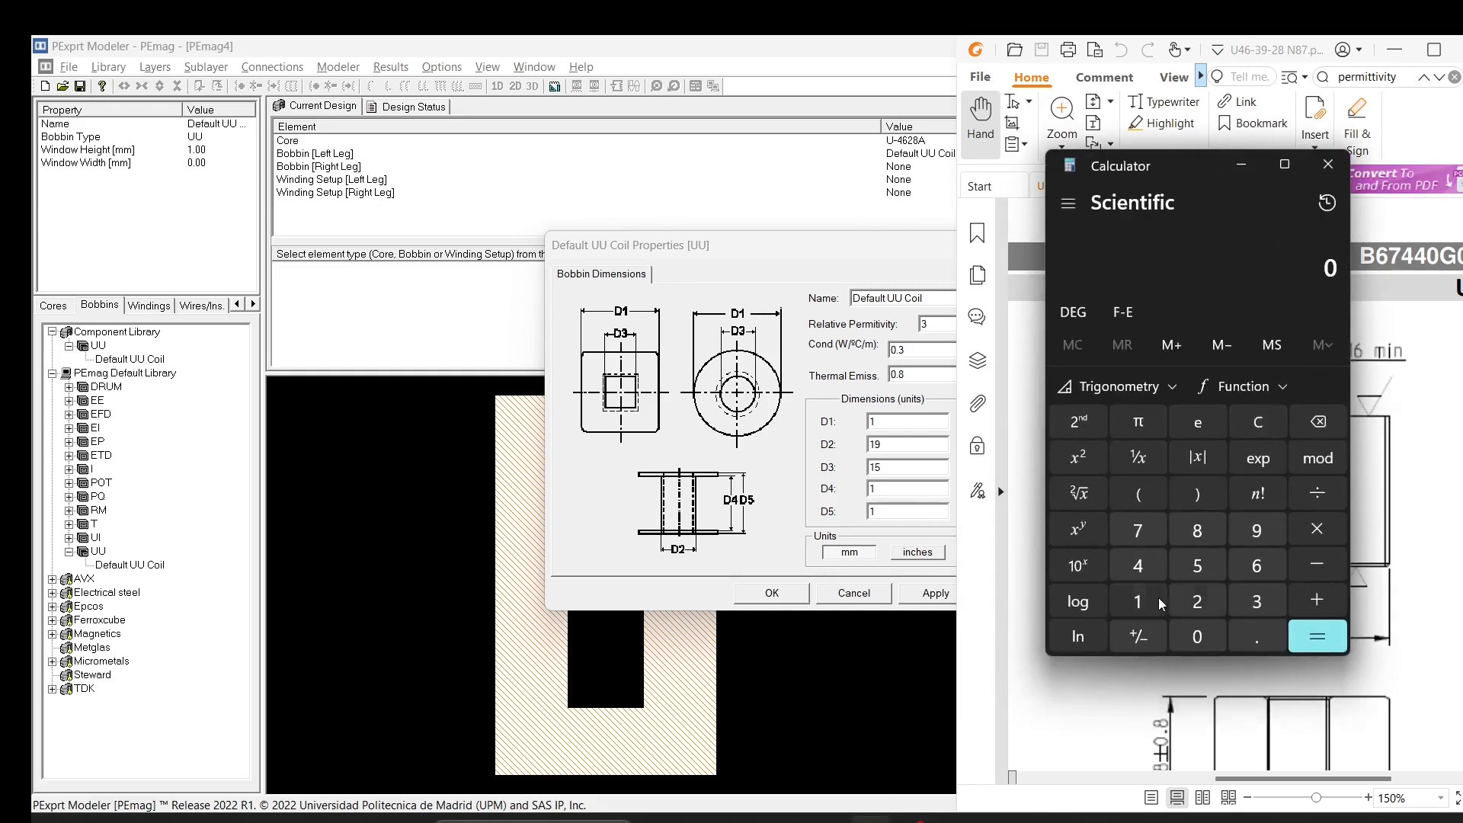
left_click(1198, 602)
left_click(1317, 529)
left_click(1138, 601)
left_click(1257, 565)
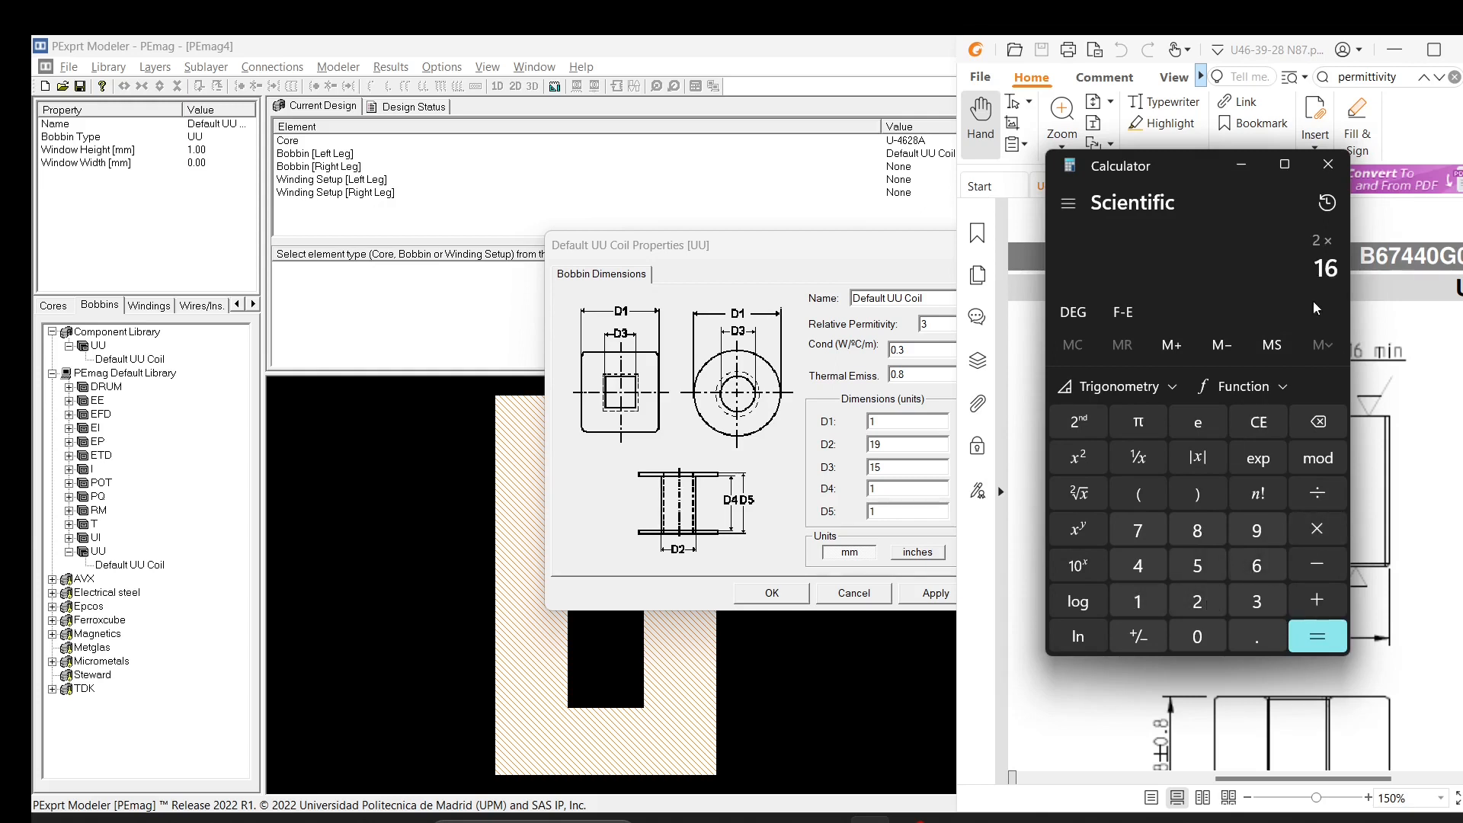
left_click(1317, 600)
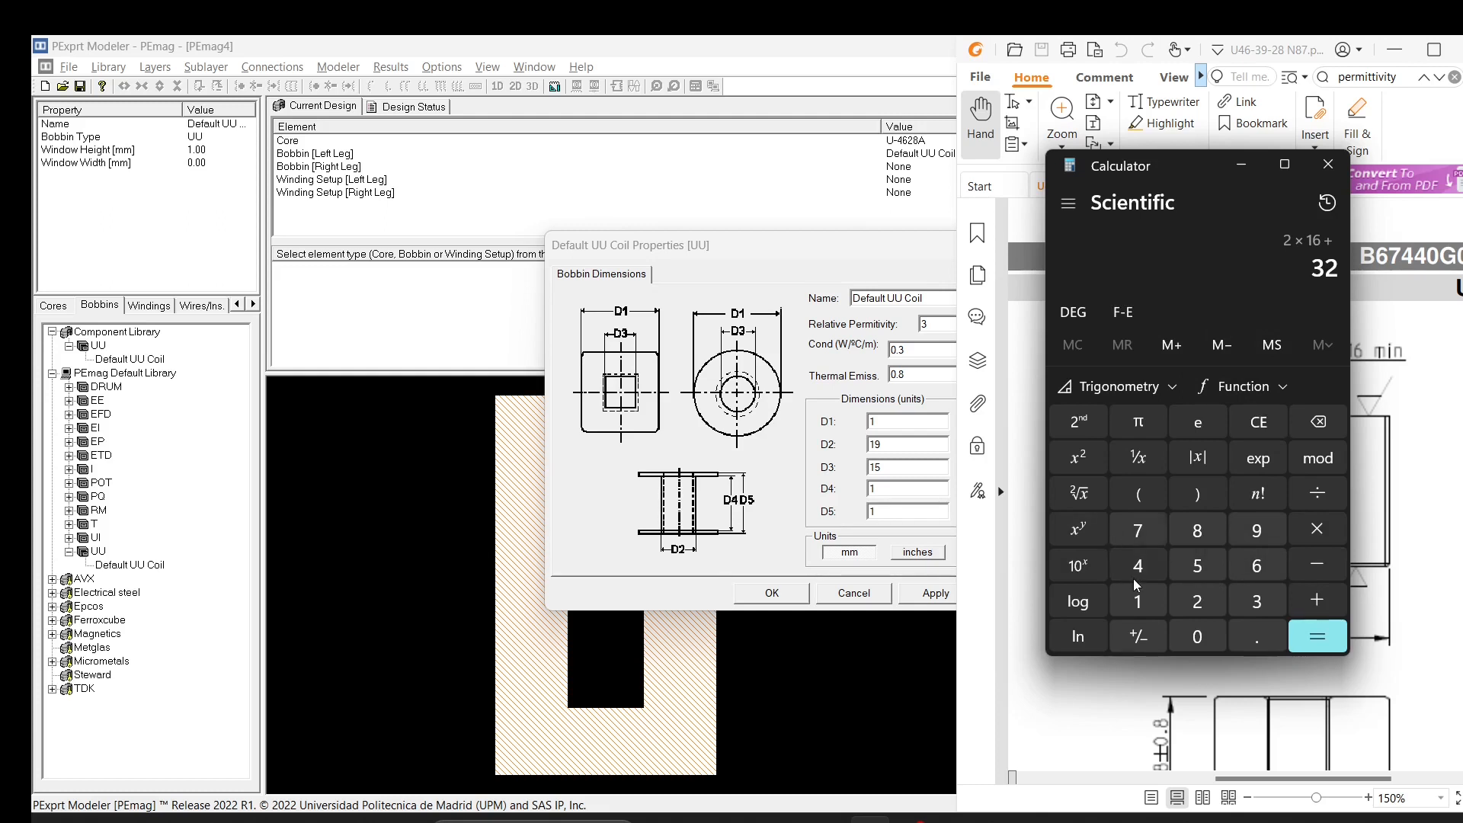
left_click(1138, 602)
left_click(1184, 578)
left_click(1318, 636)
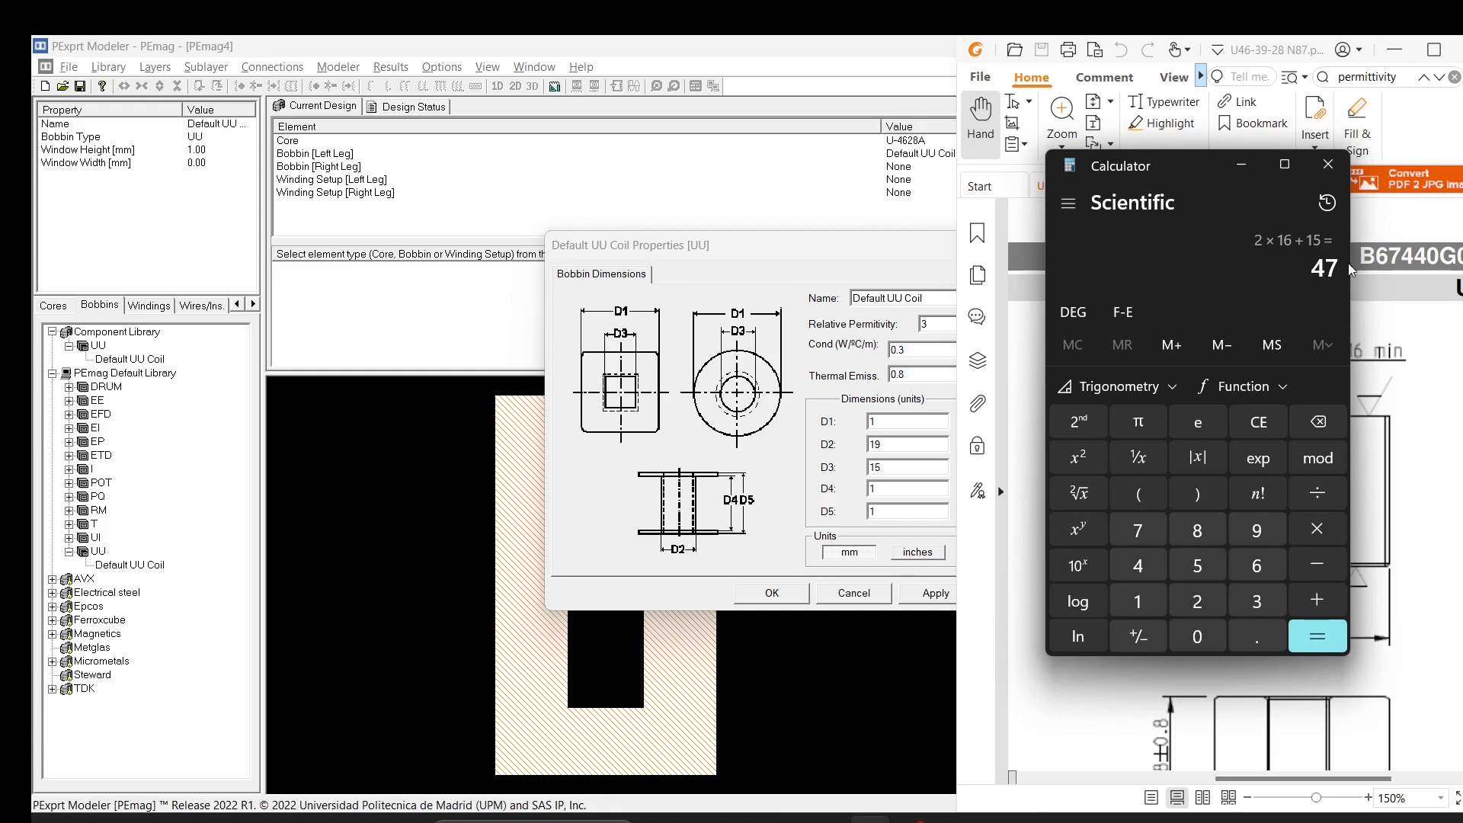
- Set the Default UU Coil bobbin's D1 to 47 mm, D5 to 51 mm and D4 to 47 mm, and apply the dimensions
left_click(900, 441)
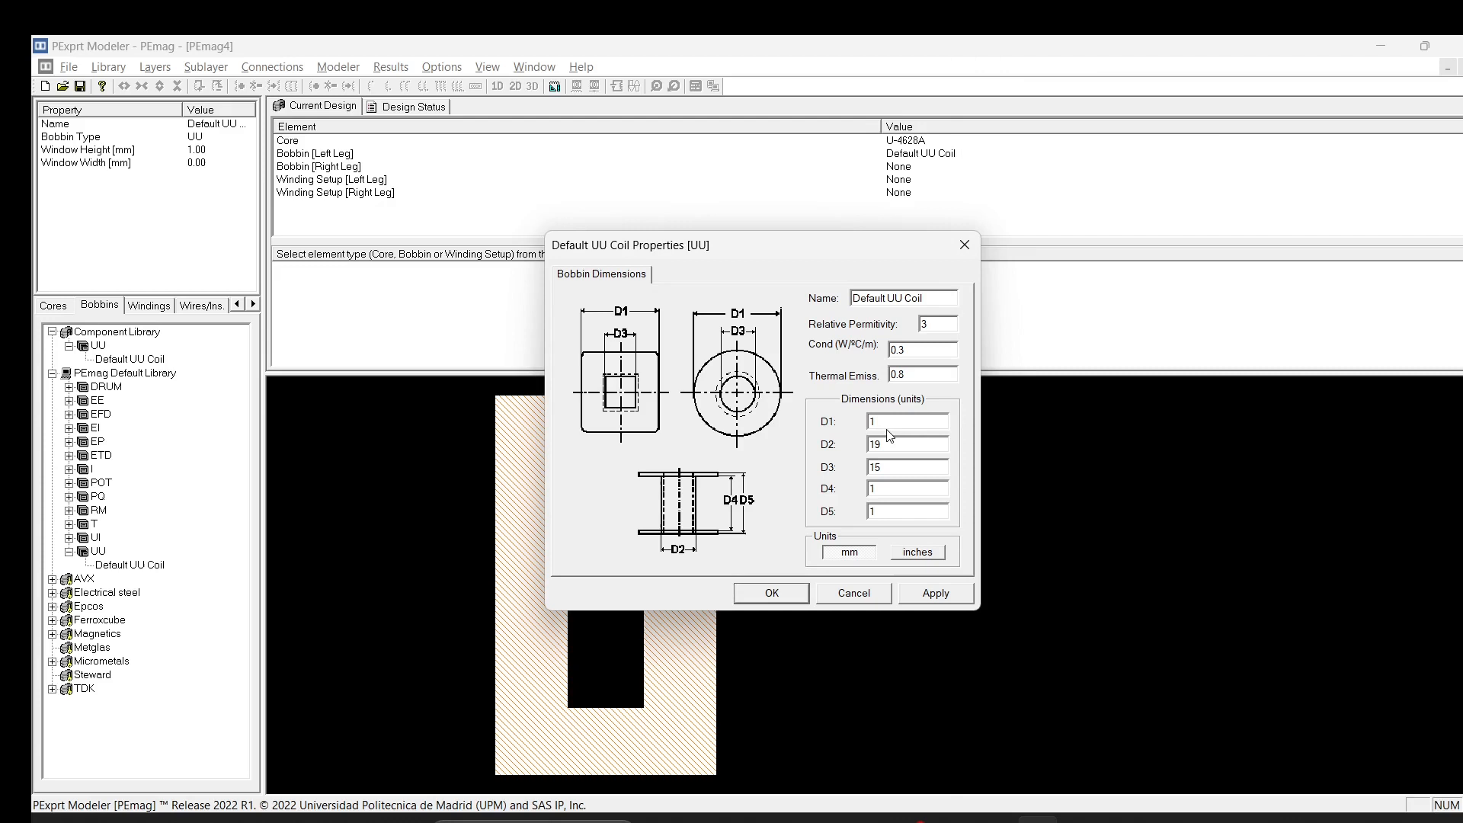
type("47")
type("51")
left_click_drag(915, 492, 822, 492)
type("47")
left_click(937, 595)
left_click(768, 594)
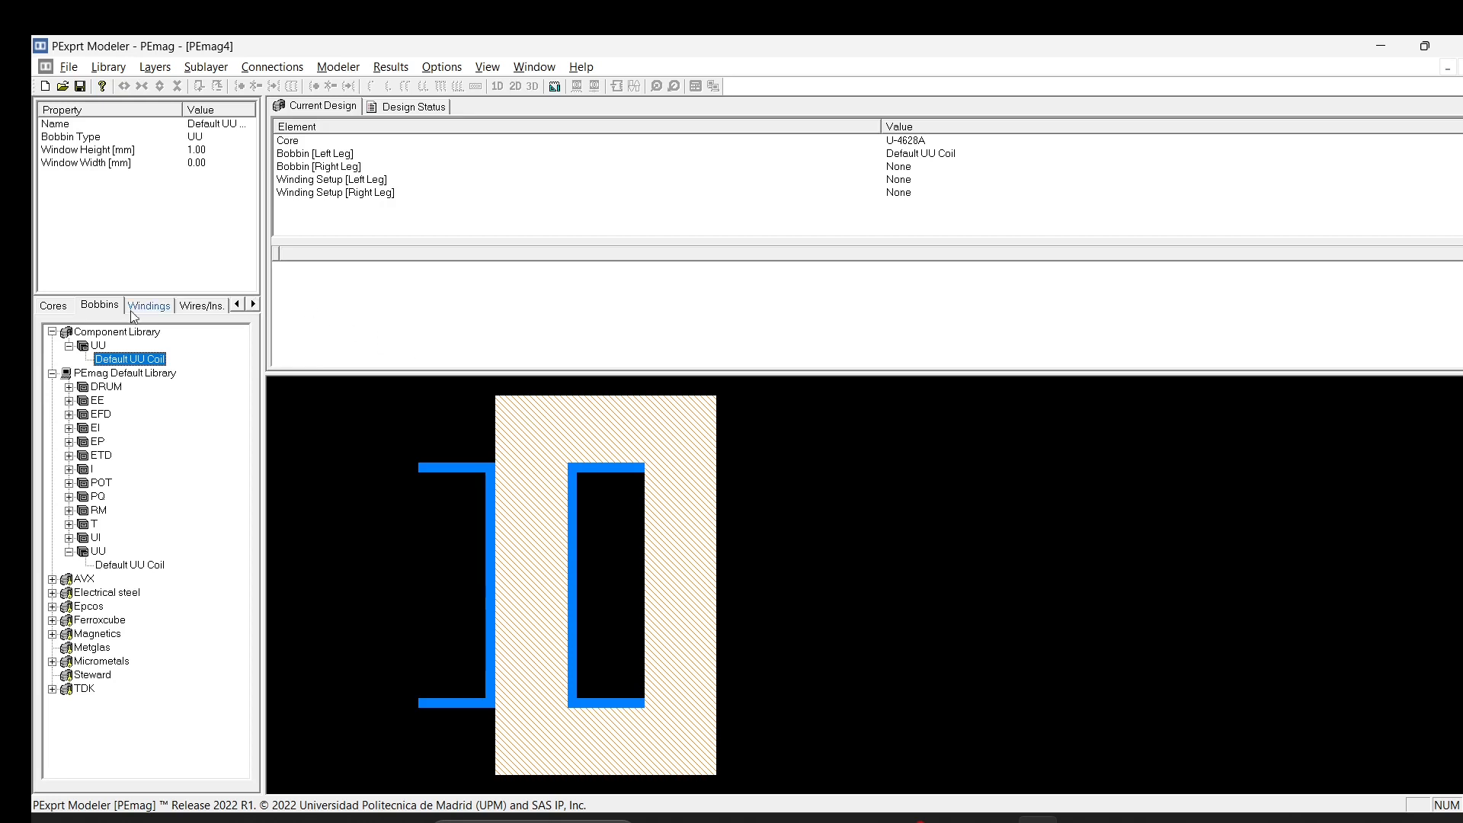
- Add the Default Winding Setup from the PEmag Default Library to the design
left_click(151, 307)
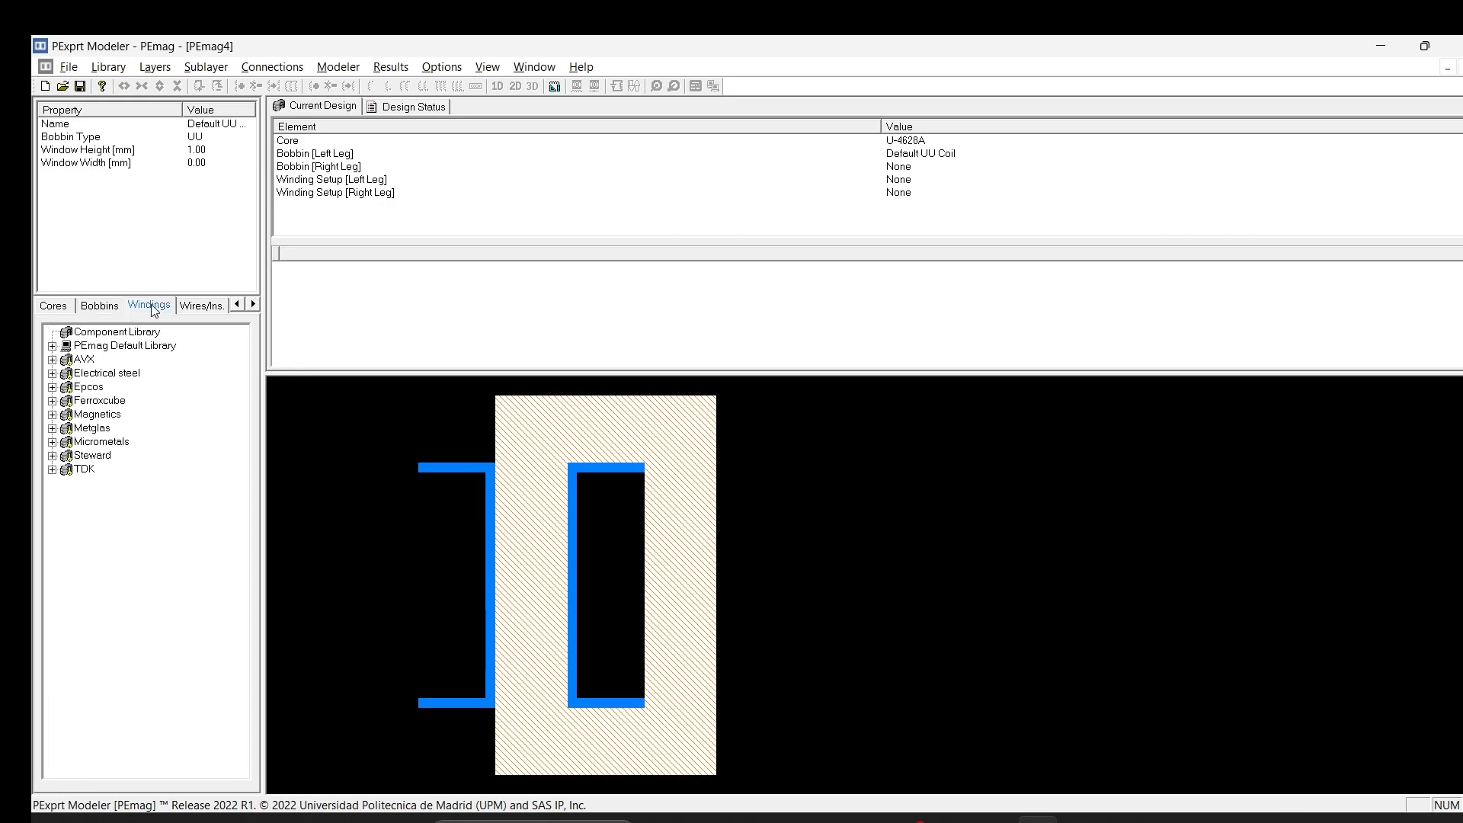
left_click(52, 347)
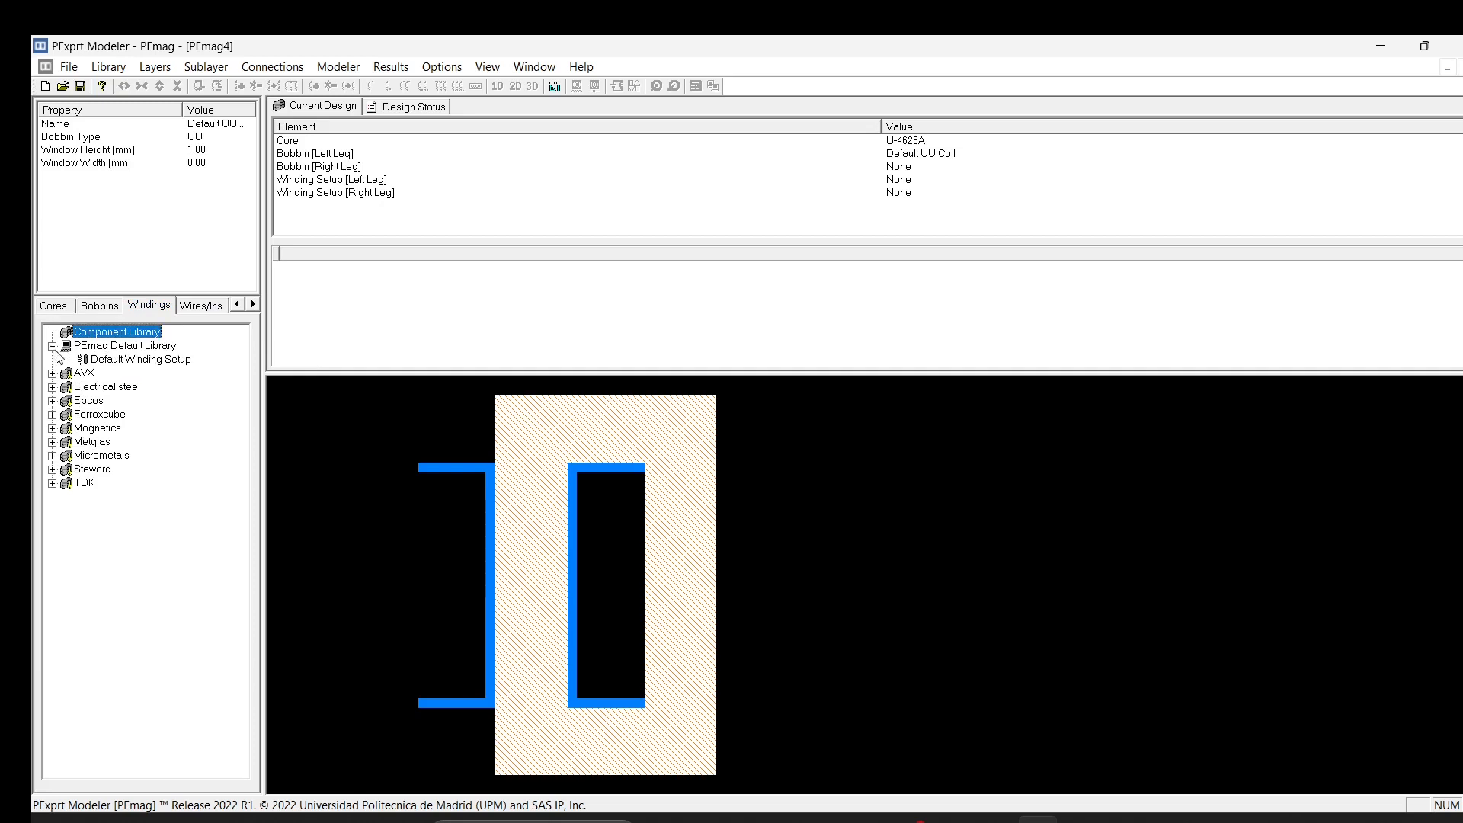
left_click(107, 362)
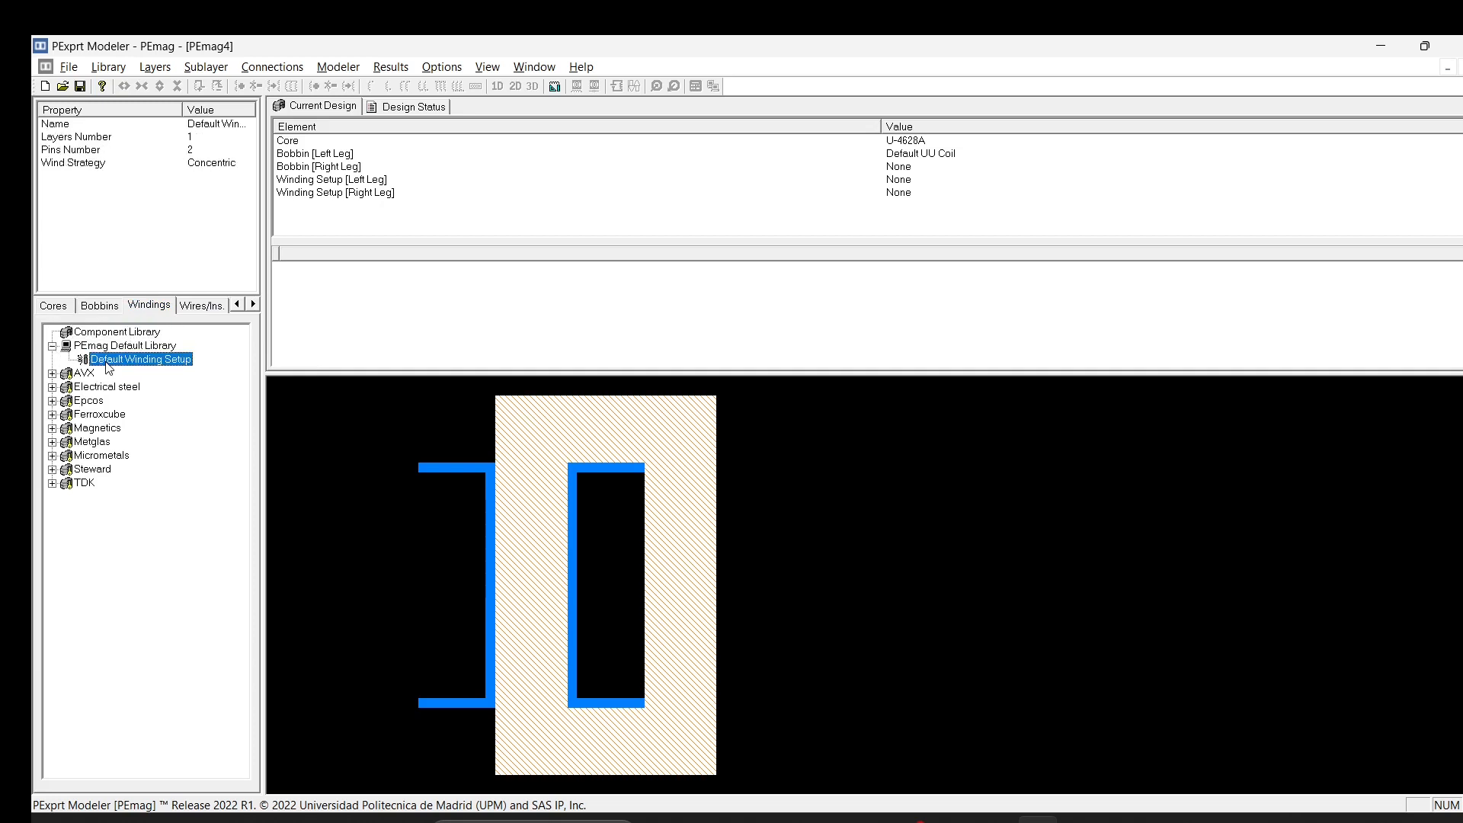
left_click_drag(108, 368, 579, 533)
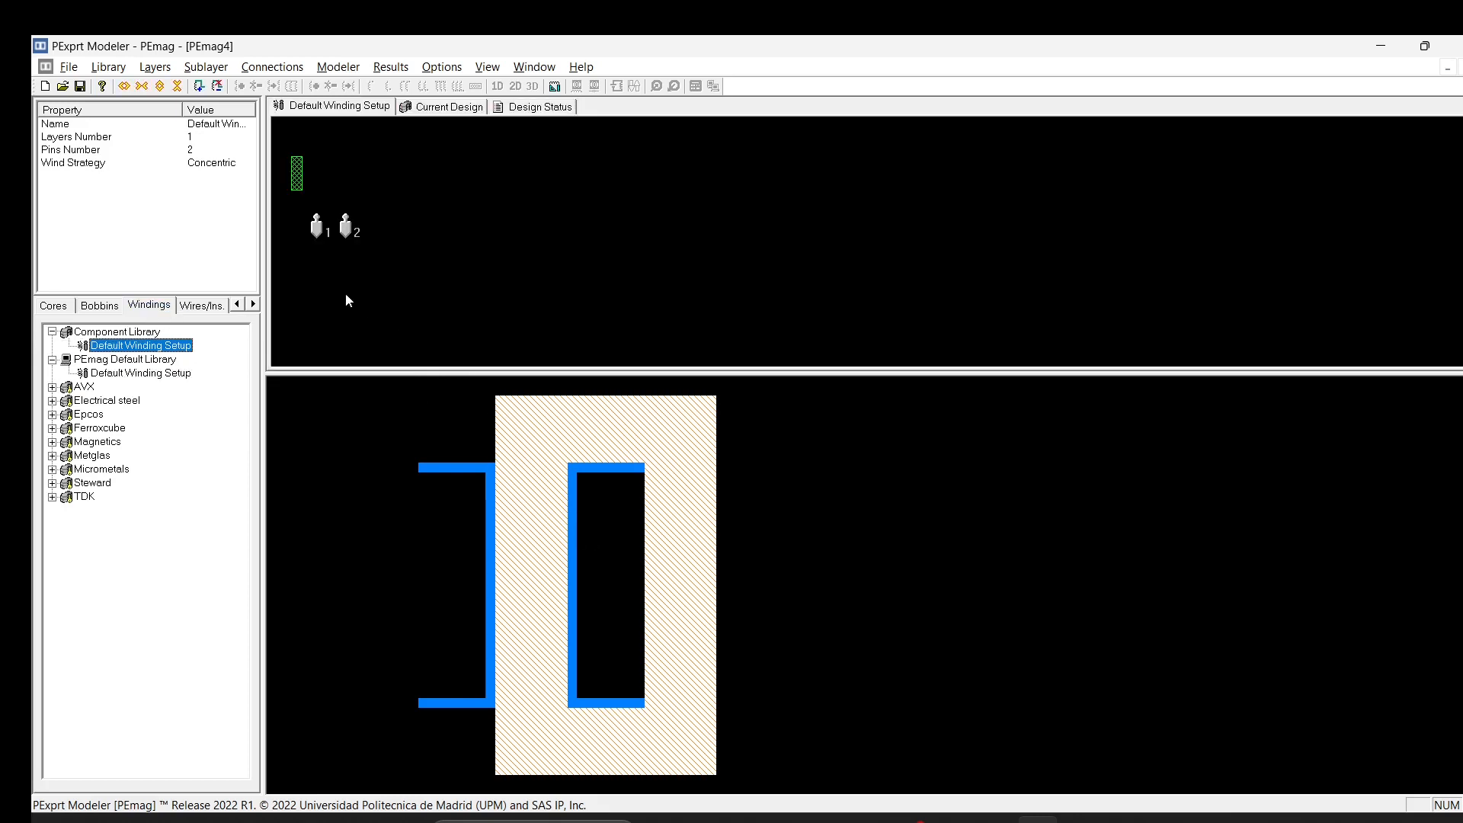
- Set the Default Winding Setup in the Component Library to 4 pins and 3 layers
double_click(118, 346)
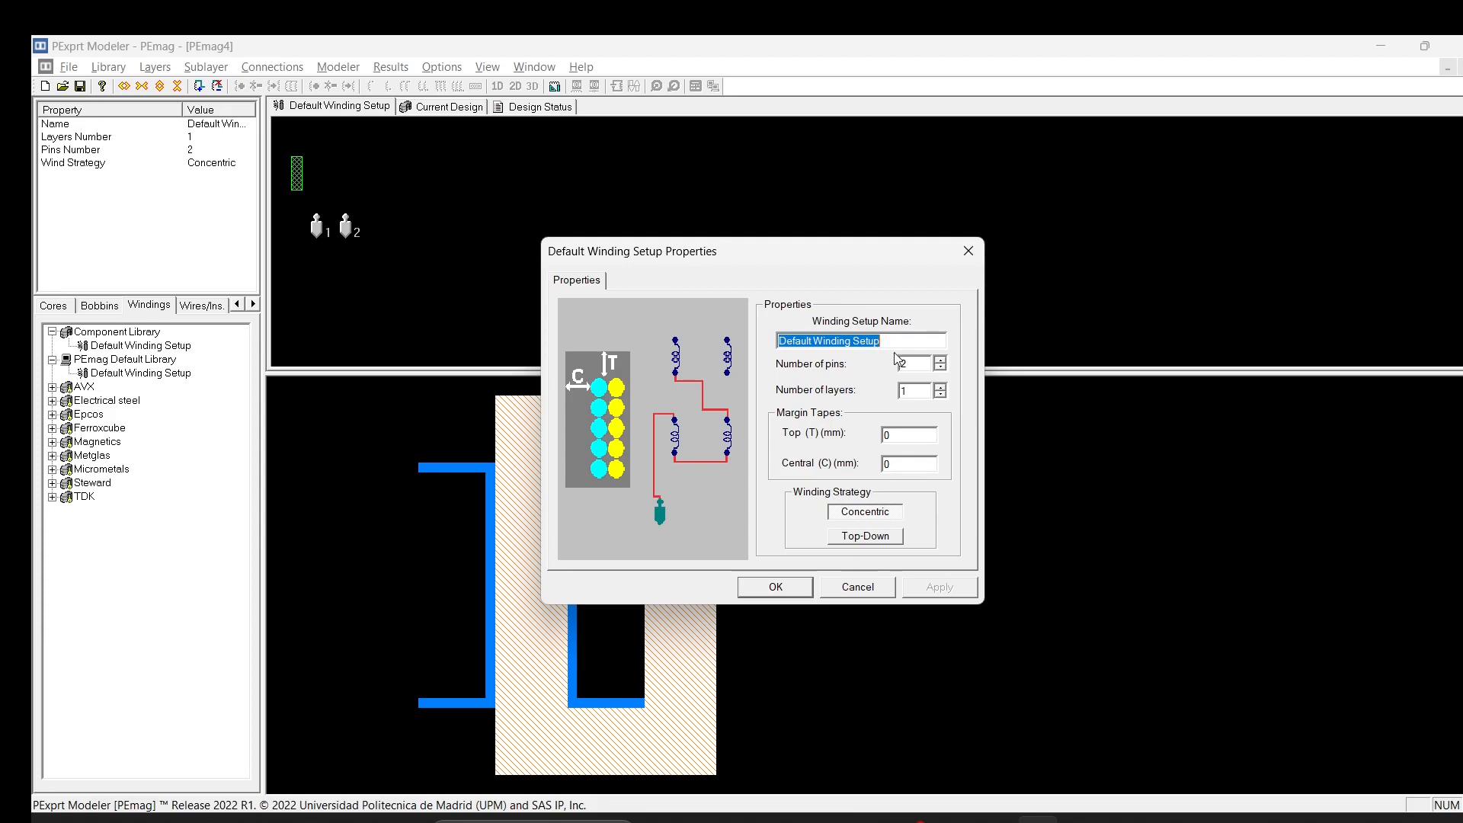
left_click_drag(919, 363, 809, 369)
type("4")
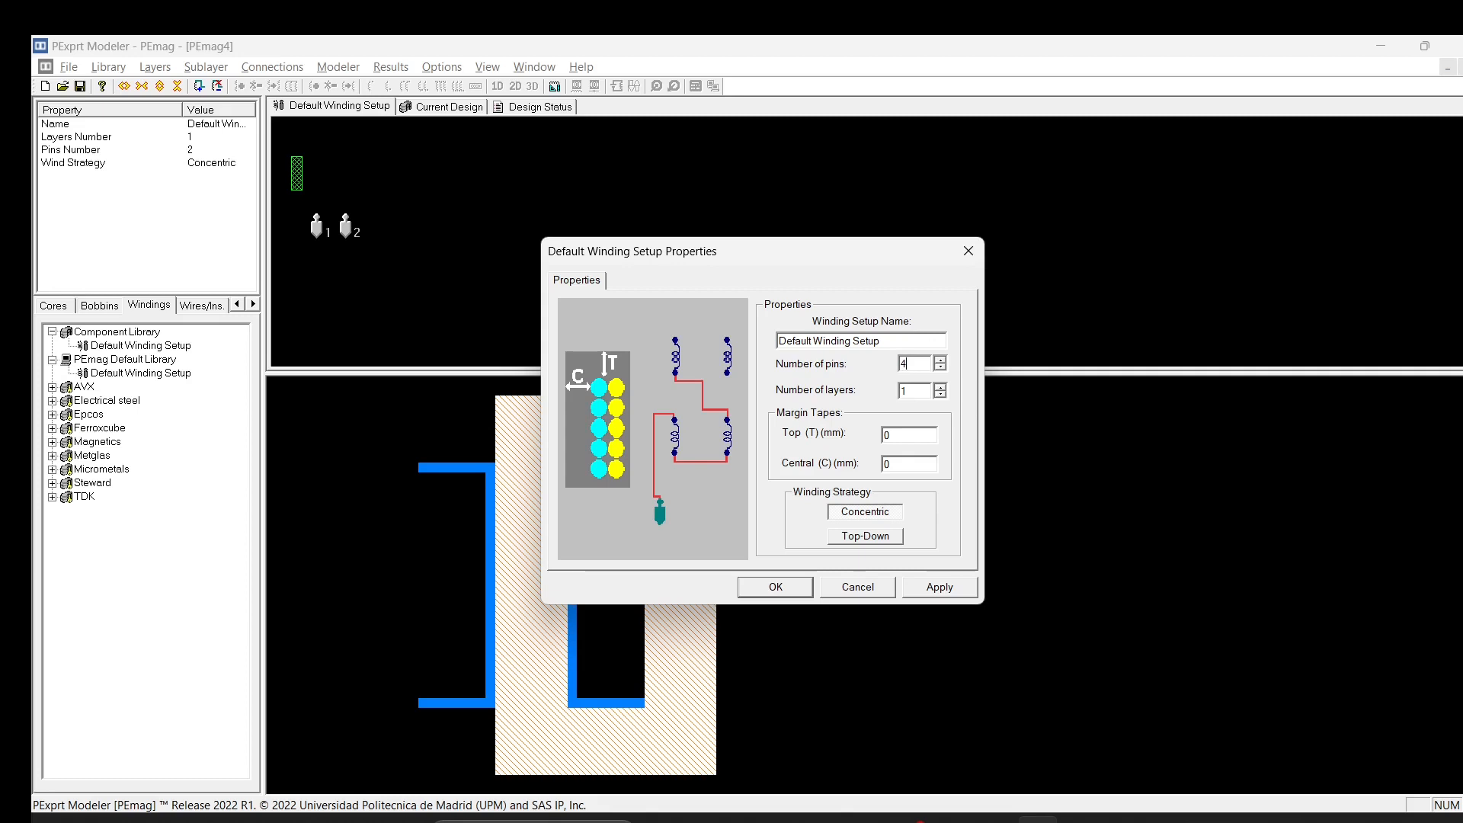
left_click_drag(924, 393, 835, 390)
type("3")
left_click(951, 590)
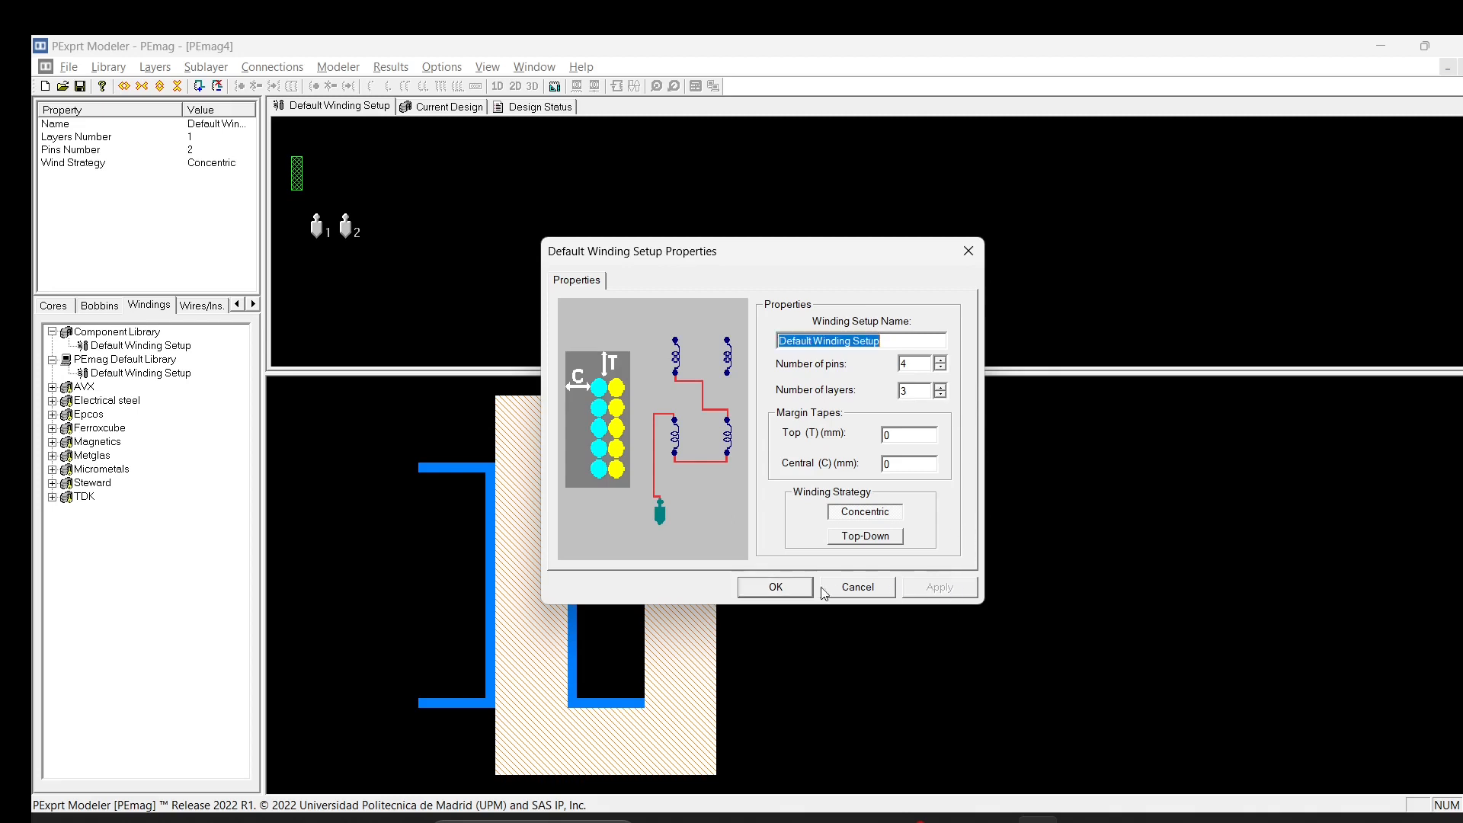
left_click(775, 588)
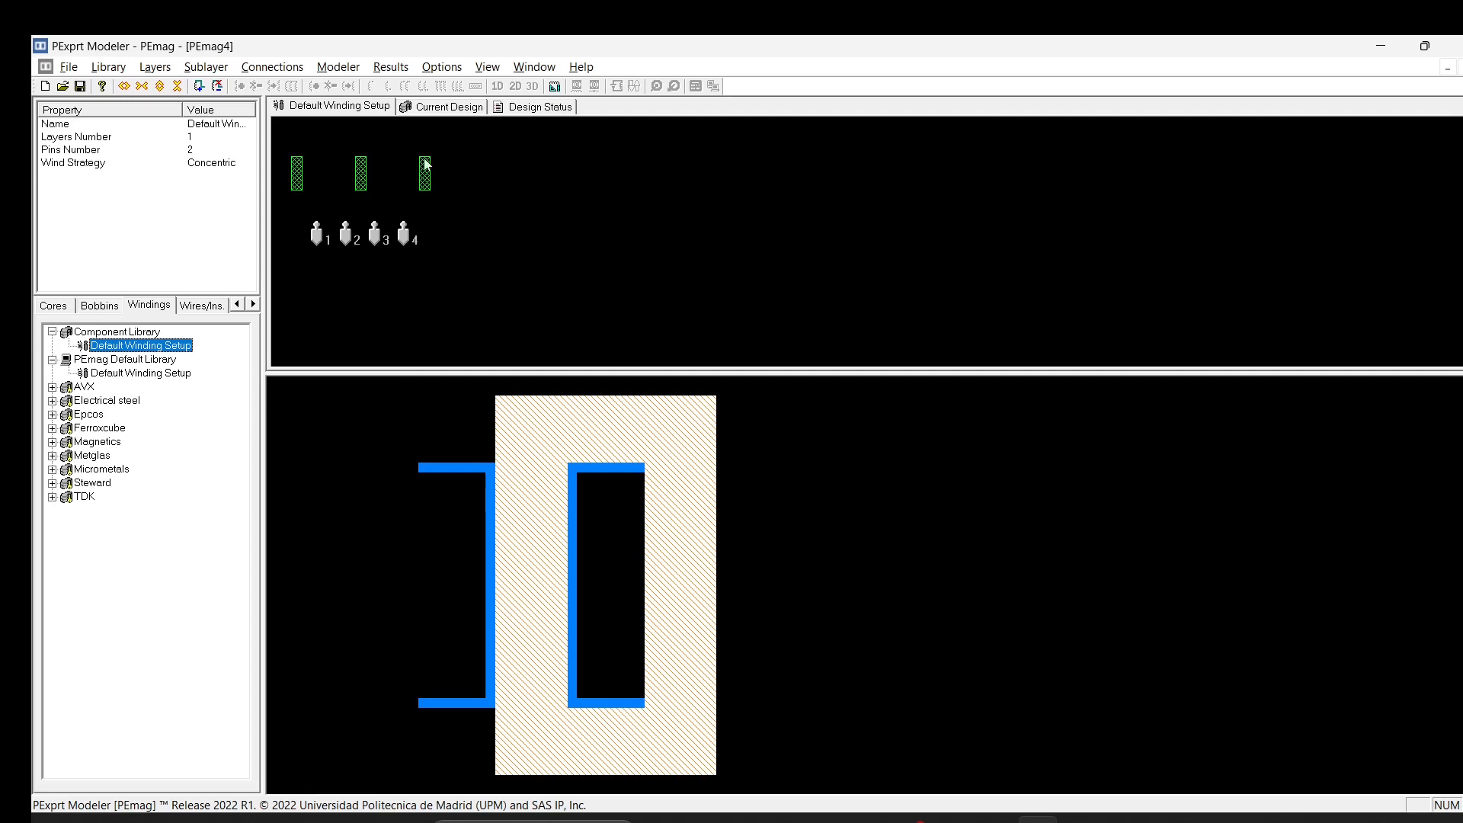
- Try the Top-Down winding strategy on the Default Winding Setup and restore the Concentric strategy
left_click(362, 179)
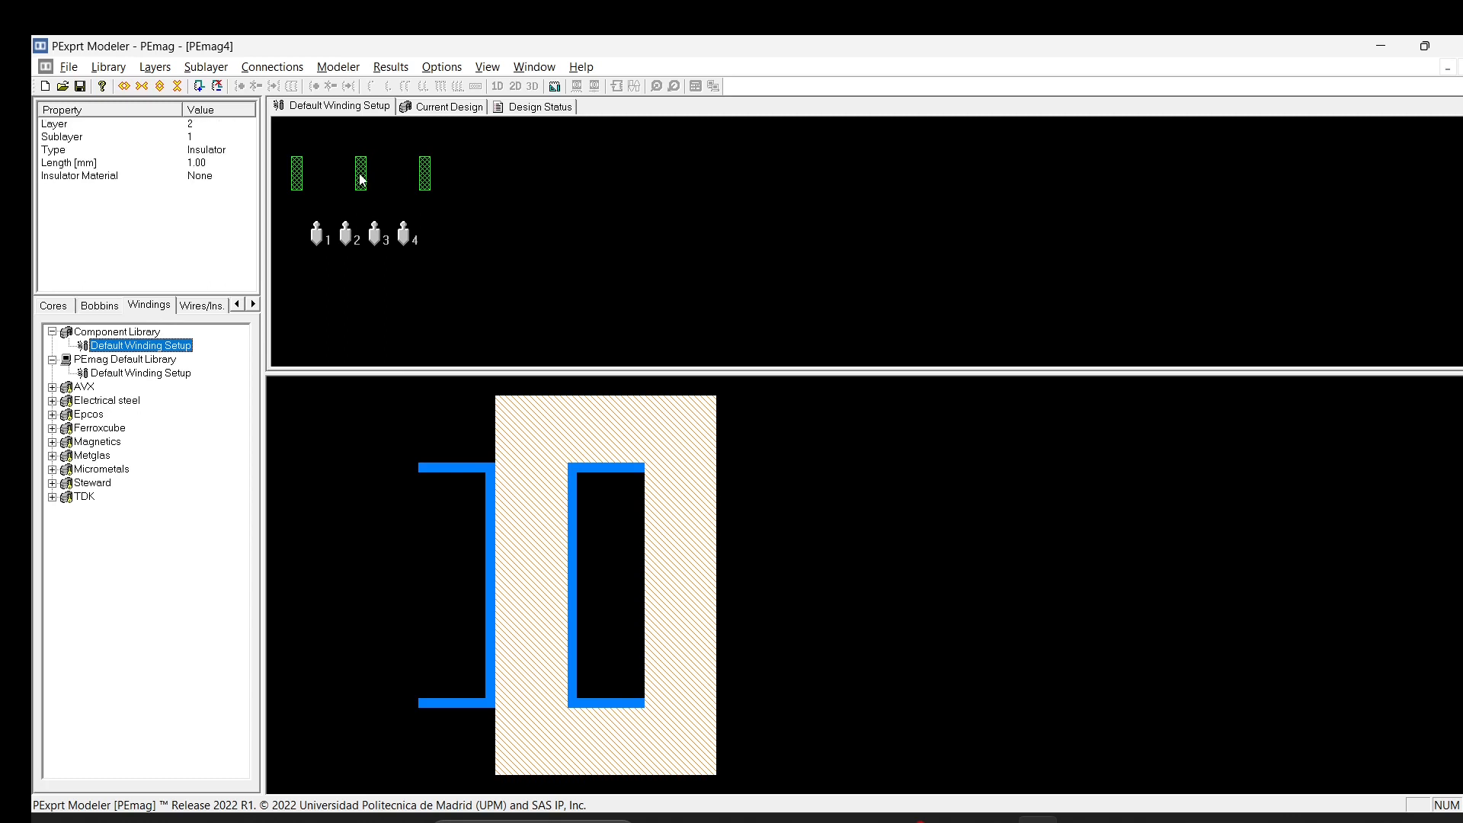
left_click(140, 335)
left_click(135, 347)
double_click(135, 347)
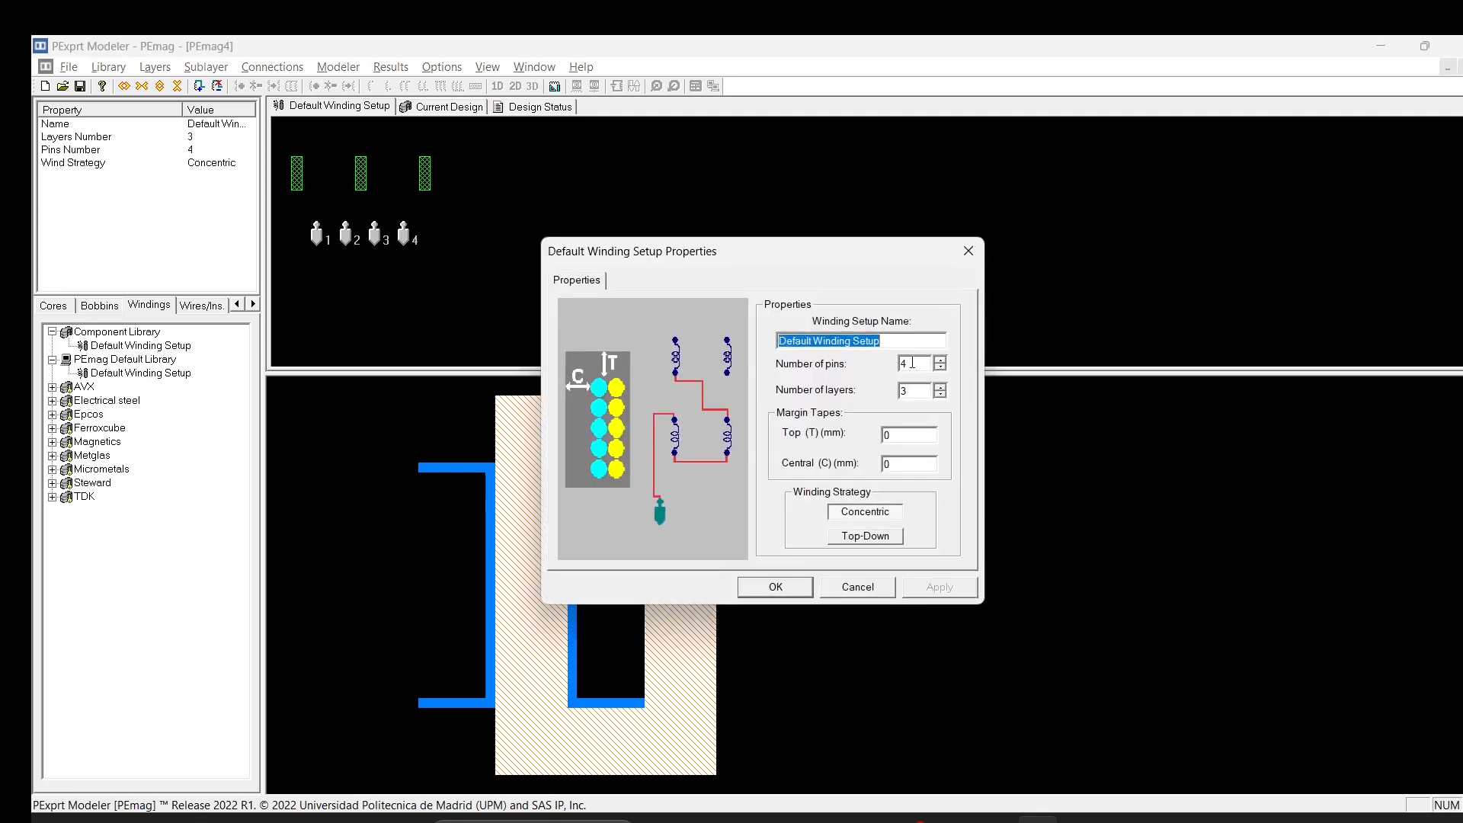
double_click(925, 390)
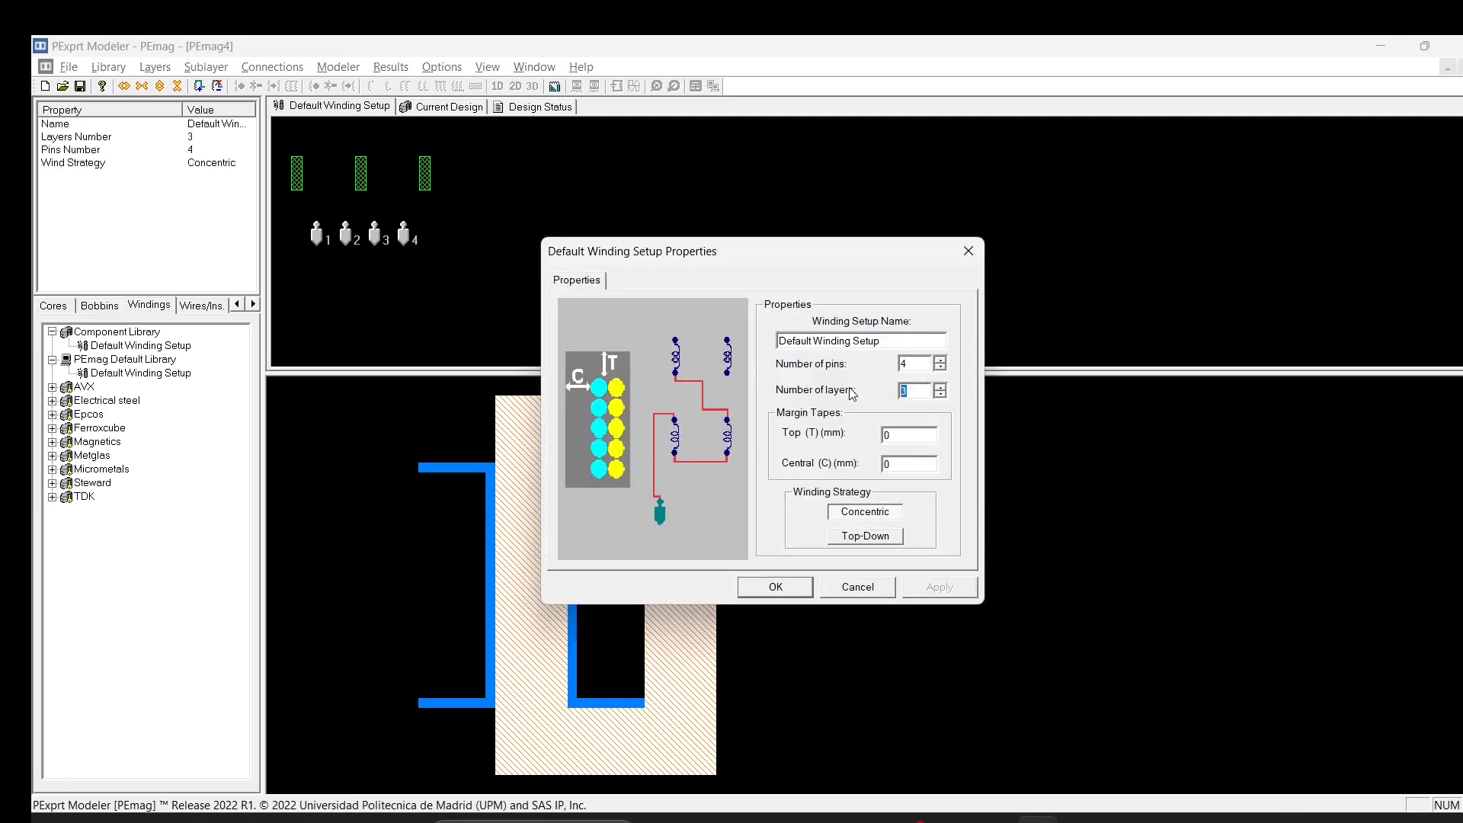
left_click(848, 518)
left_click(859, 542)
left_click(940, 588)
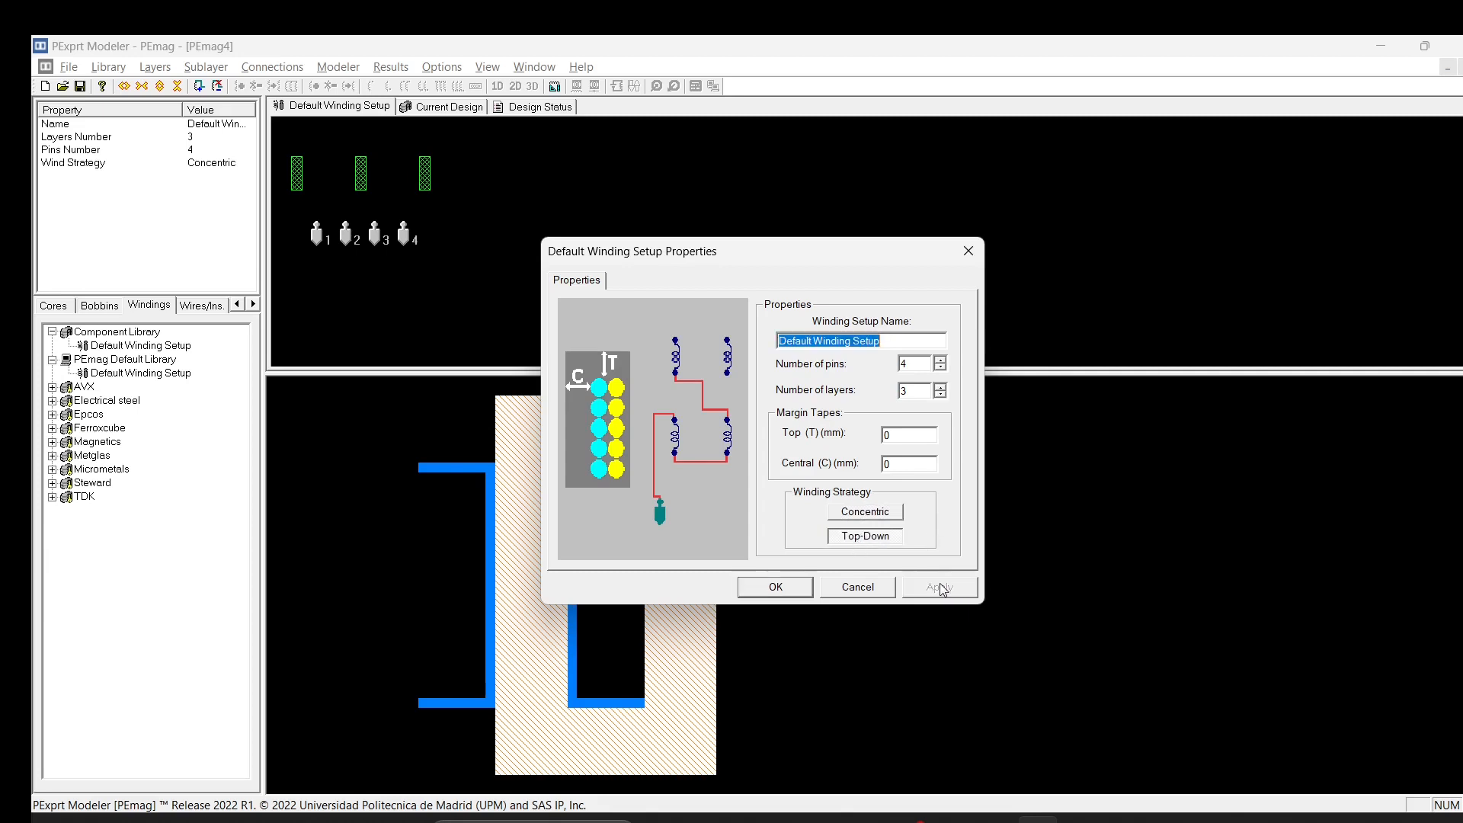
left_click(878, 518)
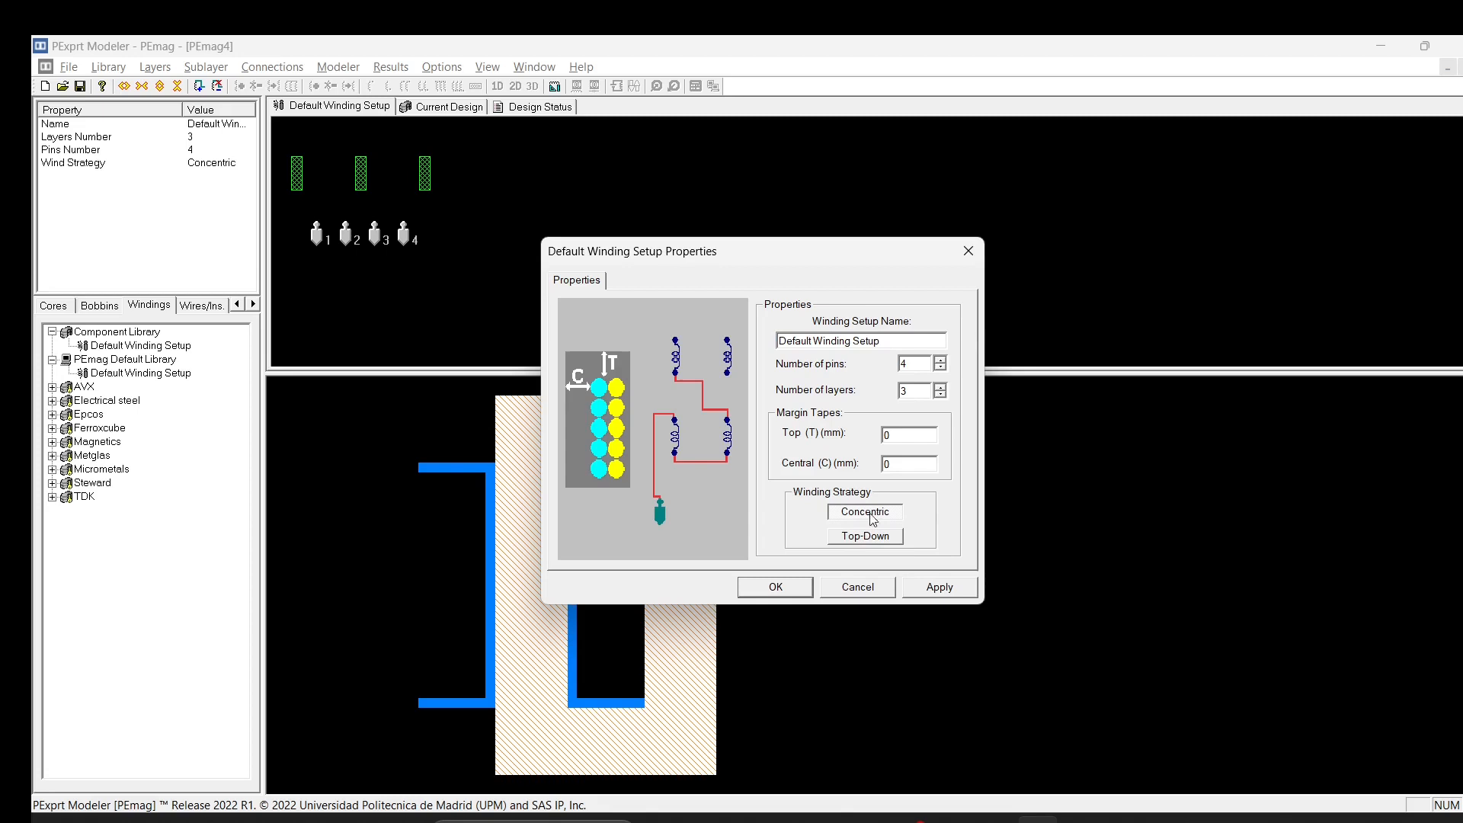
left_click(941, 588)
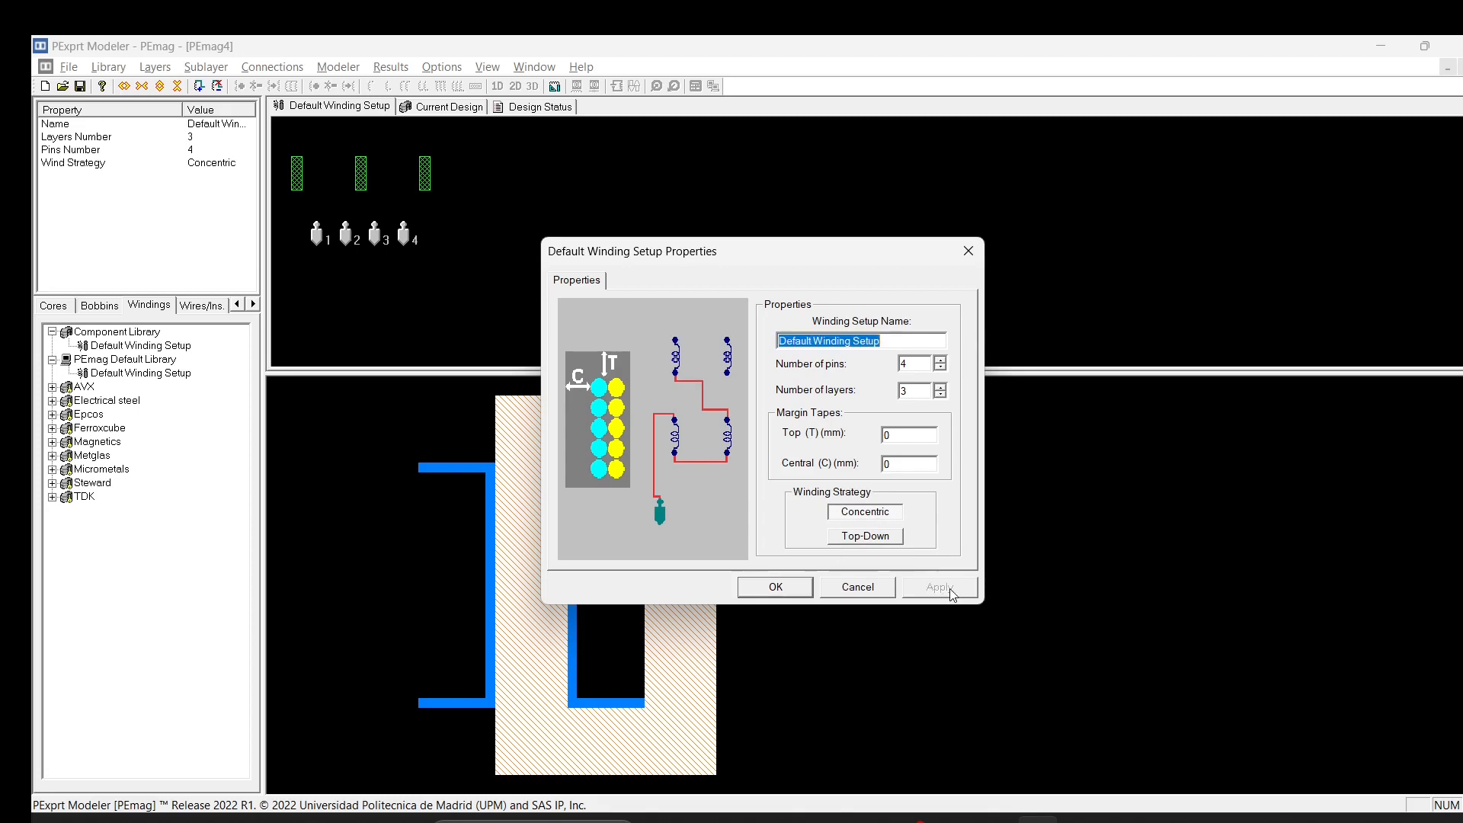
- Accept the winding setup properties and convert layers 1 and 3 from insulators into Monofilar windings
left_click(785, 587)
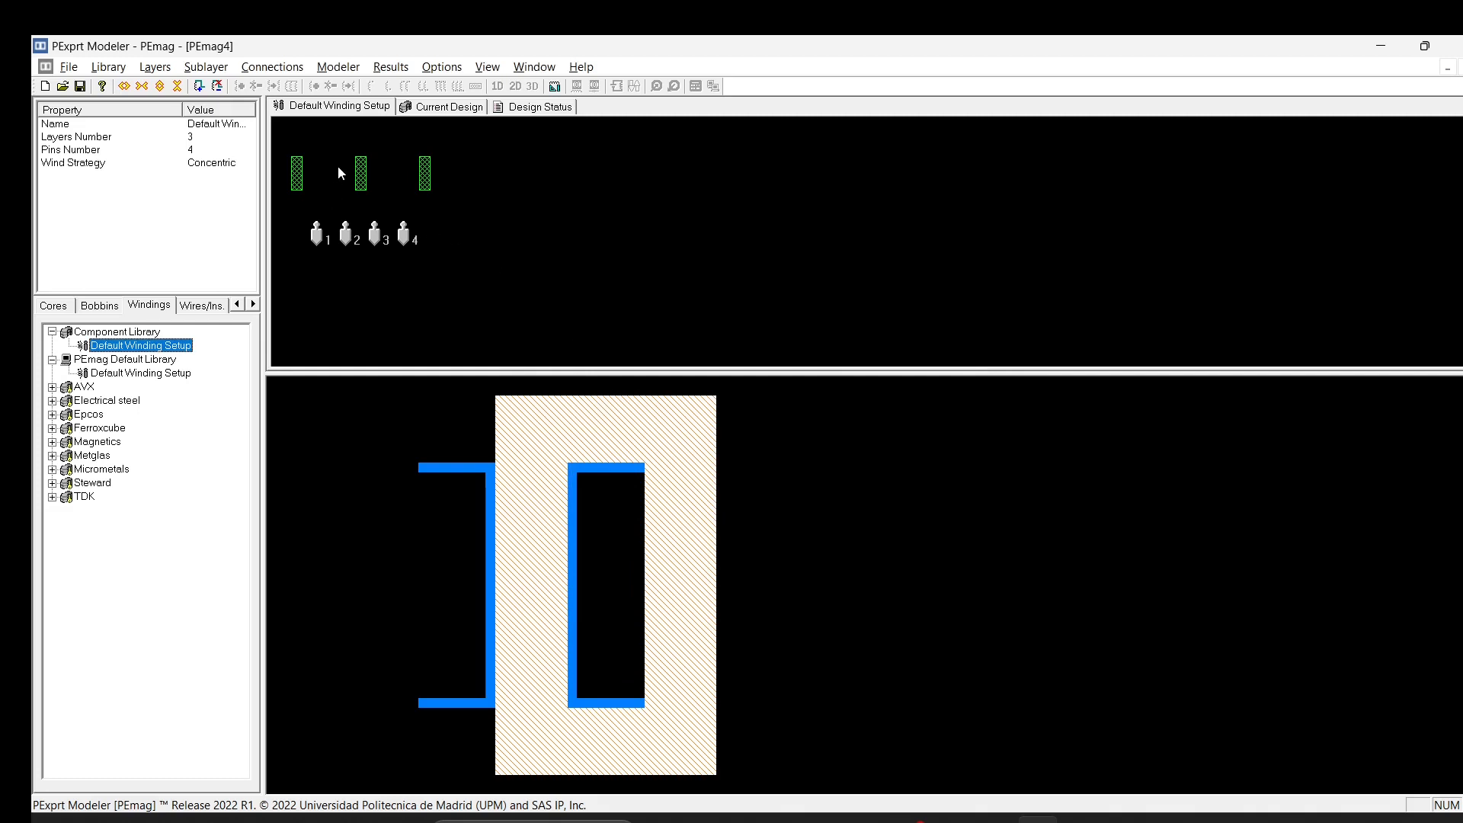
left_click(298, 179)
left_click(361, 174)
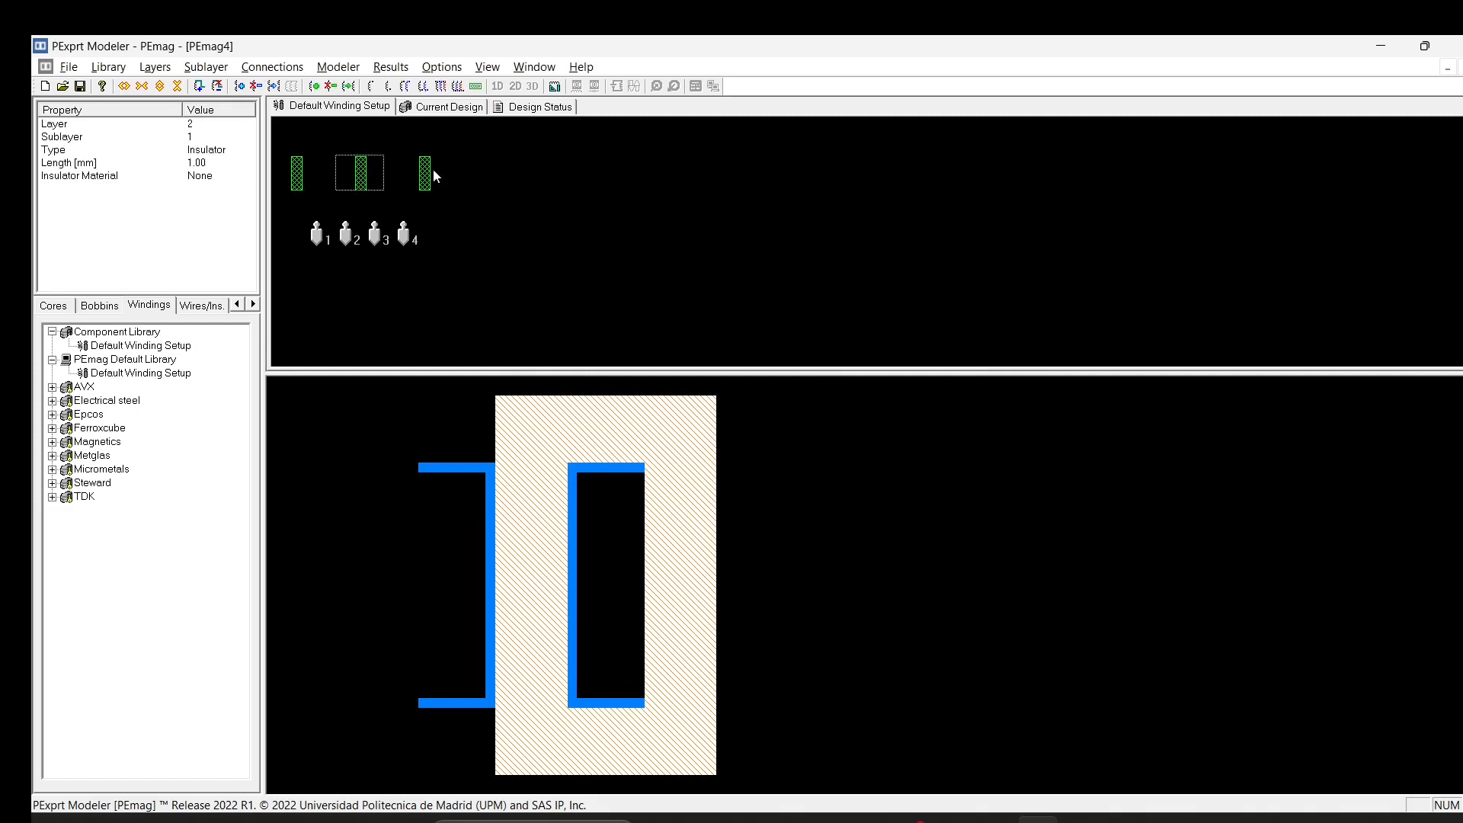
left_click(432, 167)
left_click(300, 174)
left_click(433, 171)
left_click(297, 181)
left_click(363, 174)
left_click(293, 177)
left_click(371, 90)
left_click(425, 174)
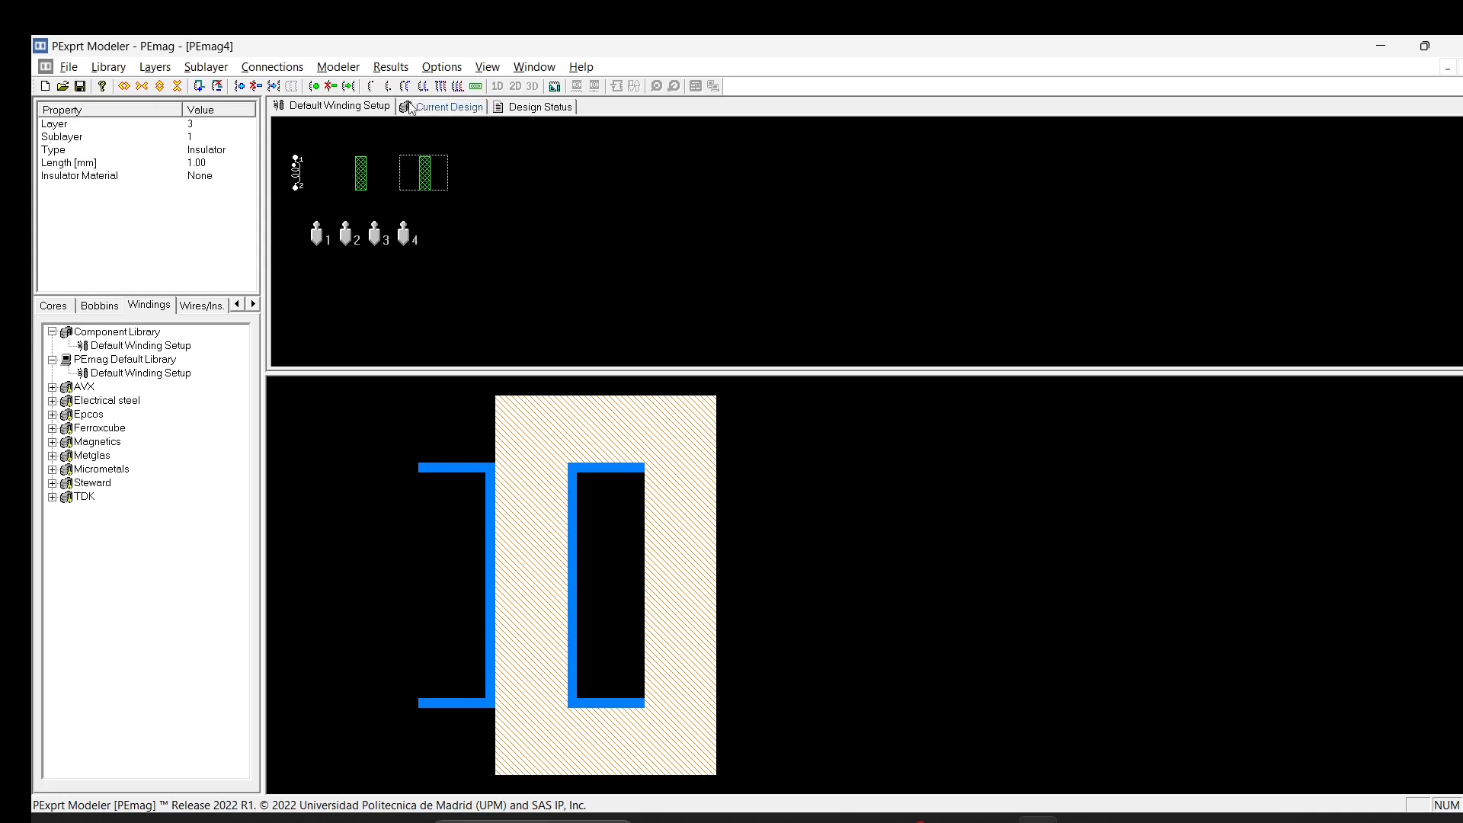
left_click(372, 88)
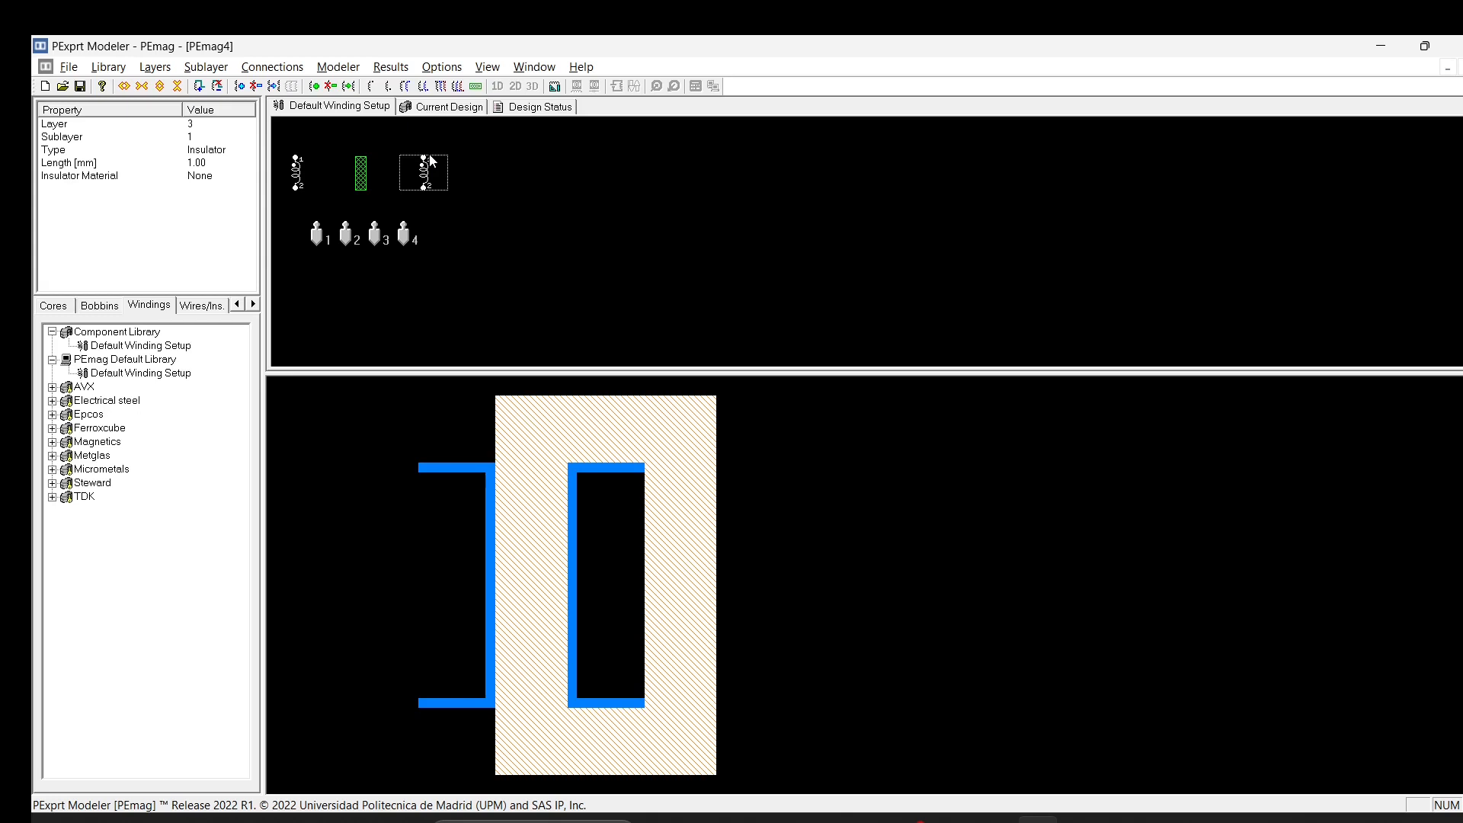
left_click(372, 90)
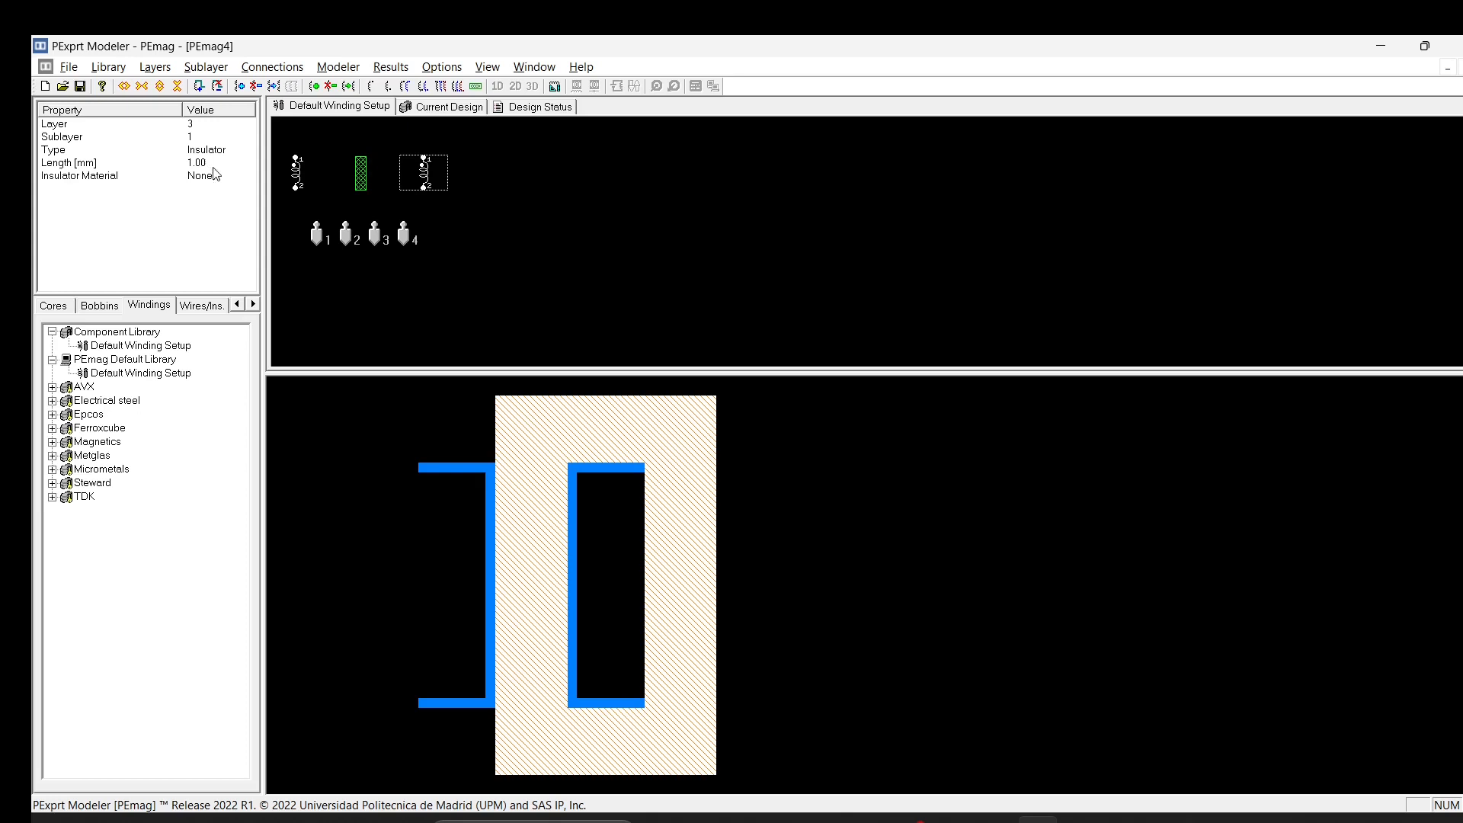
- Set the number of turns to 10 for the windings in layers 1 and 3
left_click(308, 173)
left_click(298, 172)
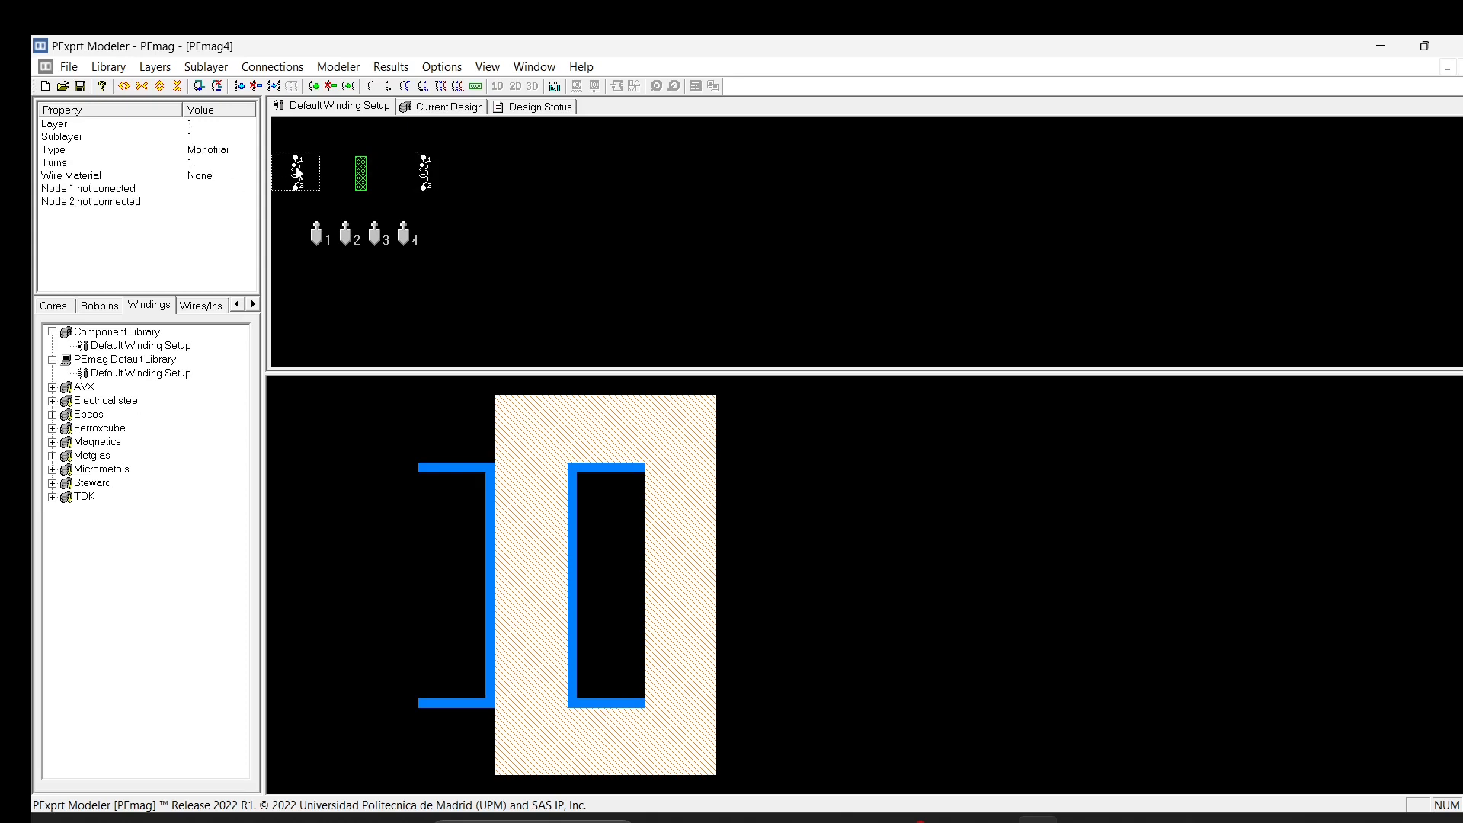
double_click(298, 172)
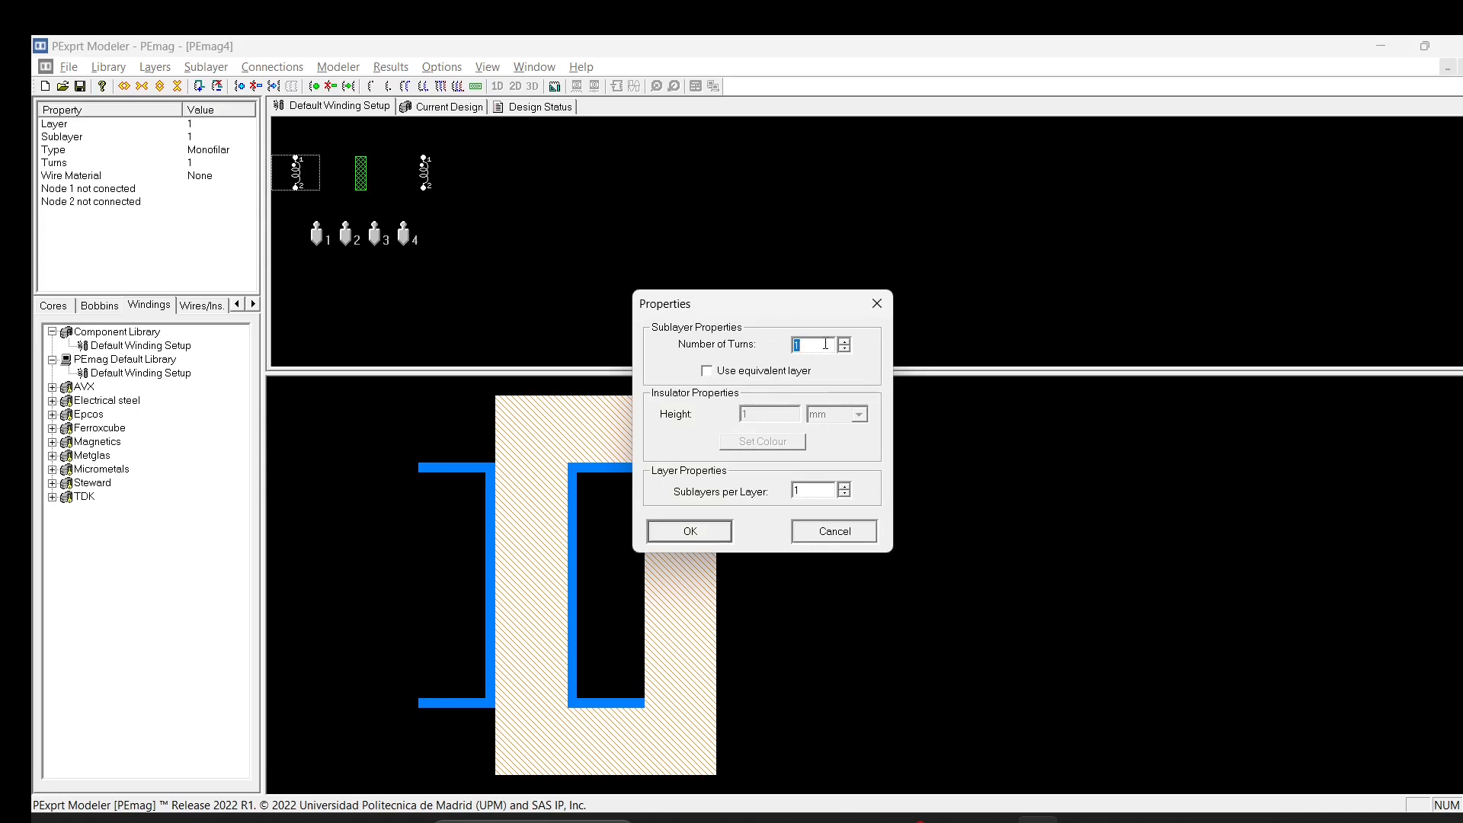
type("10")
left_click(699, 529)
double_click(421, 173)
type("10")
left_click(700, 529)
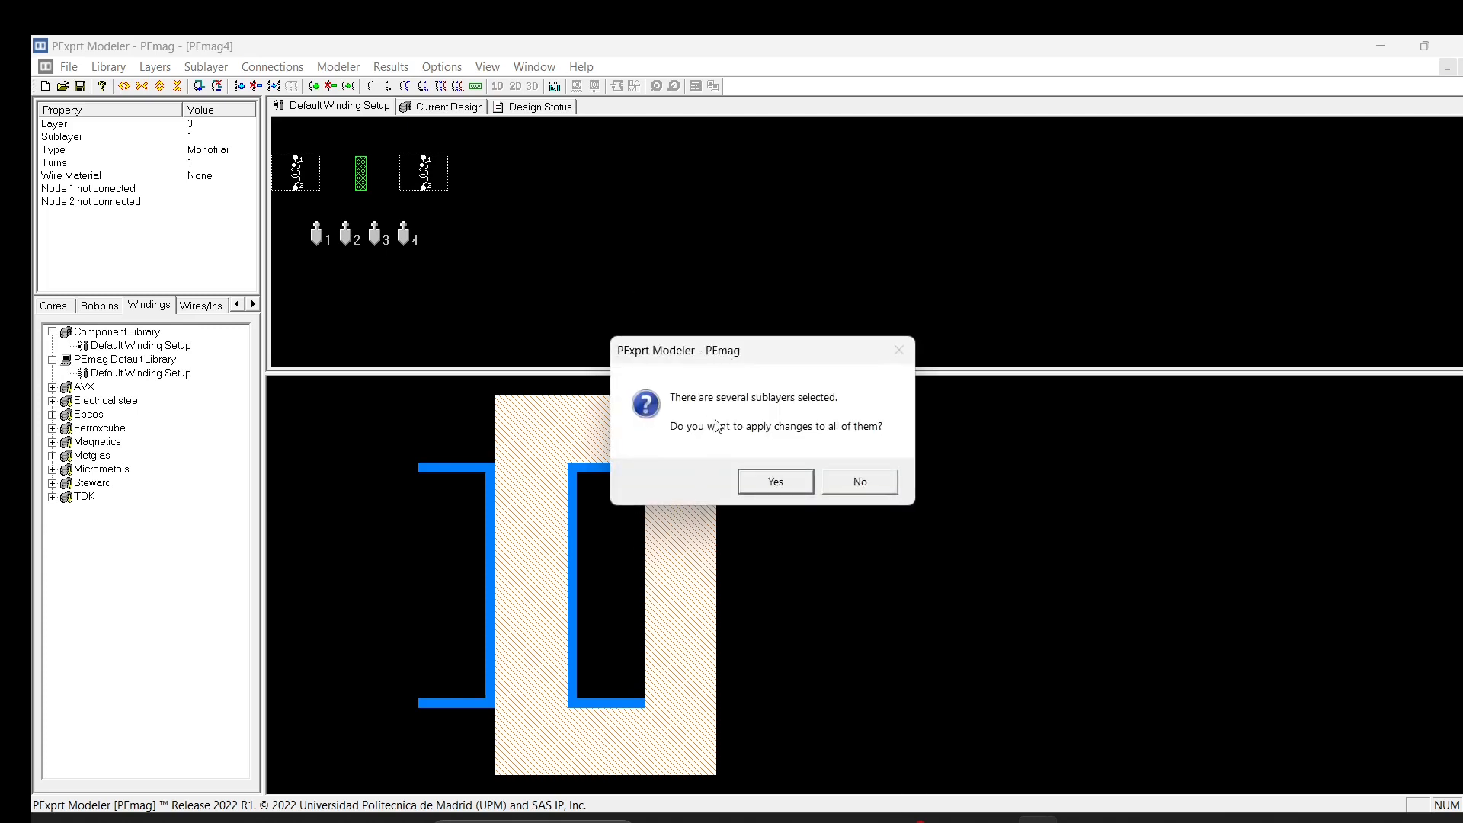
left_click(775, 481)
left_click(568, 214)
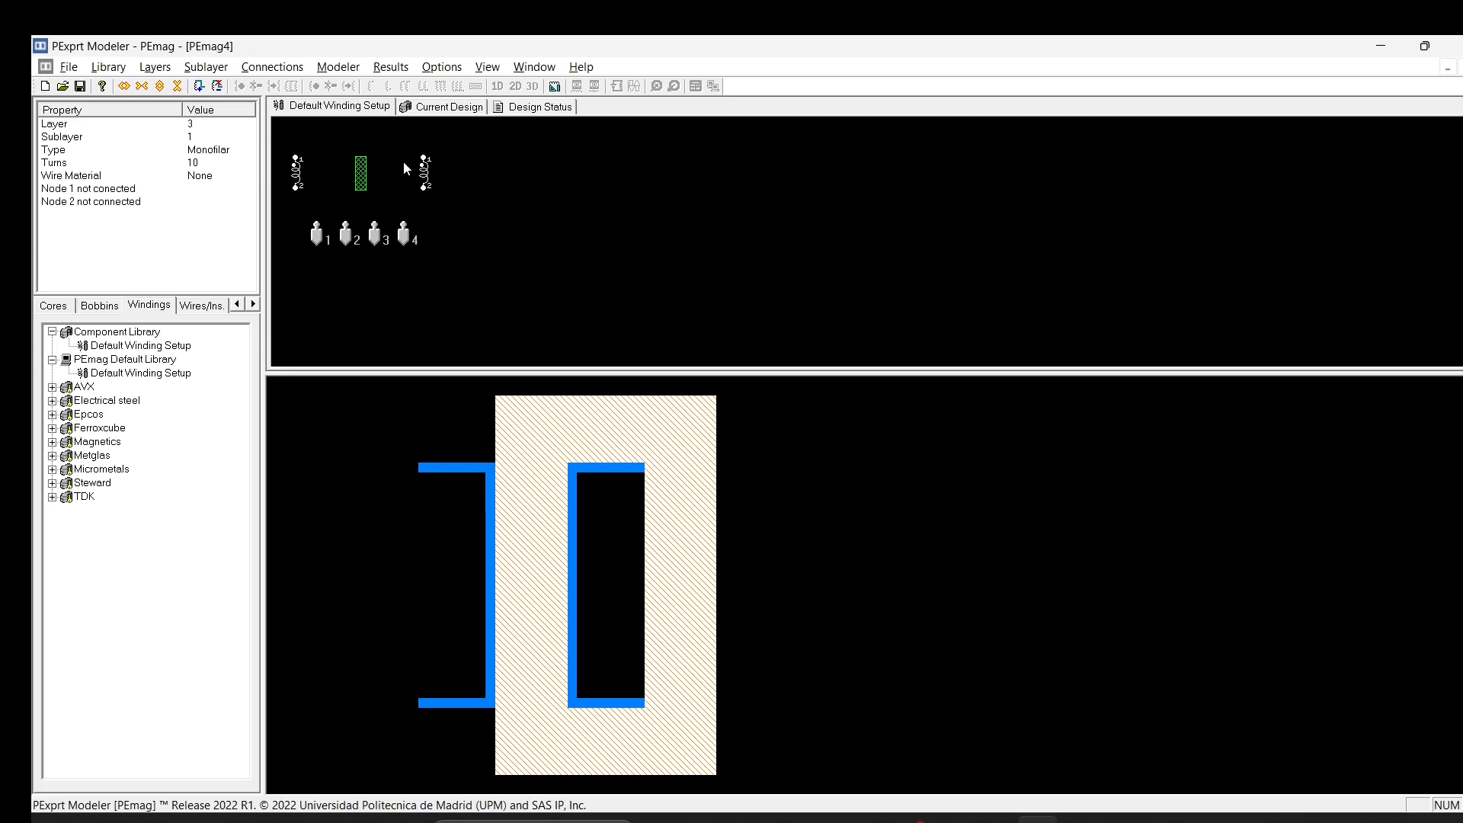
- Assign the Default Round Wire from the PEmag Default Library to the layer 1 winding
left_click(202, 308)
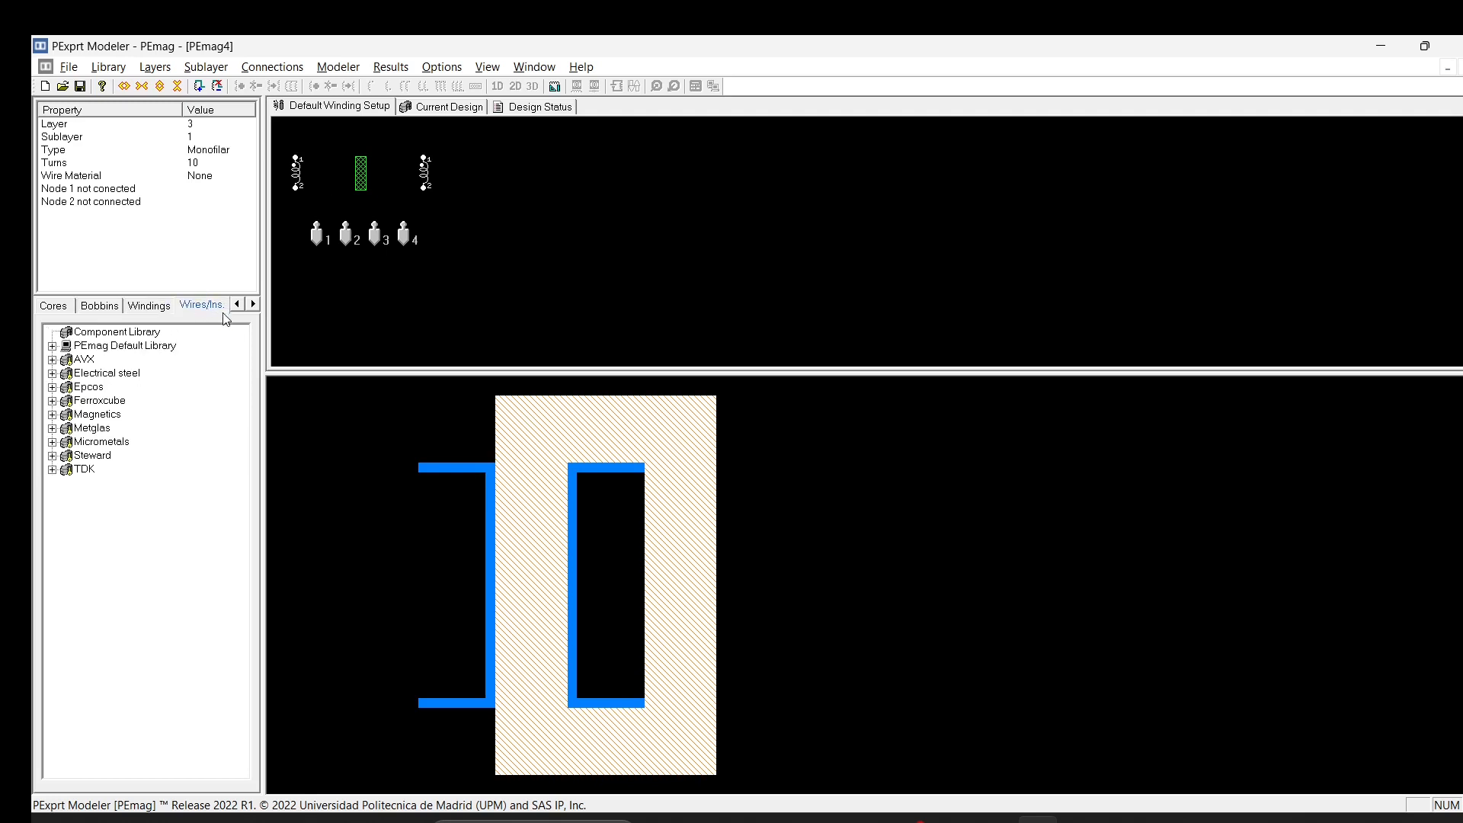
left_click(52, 347)
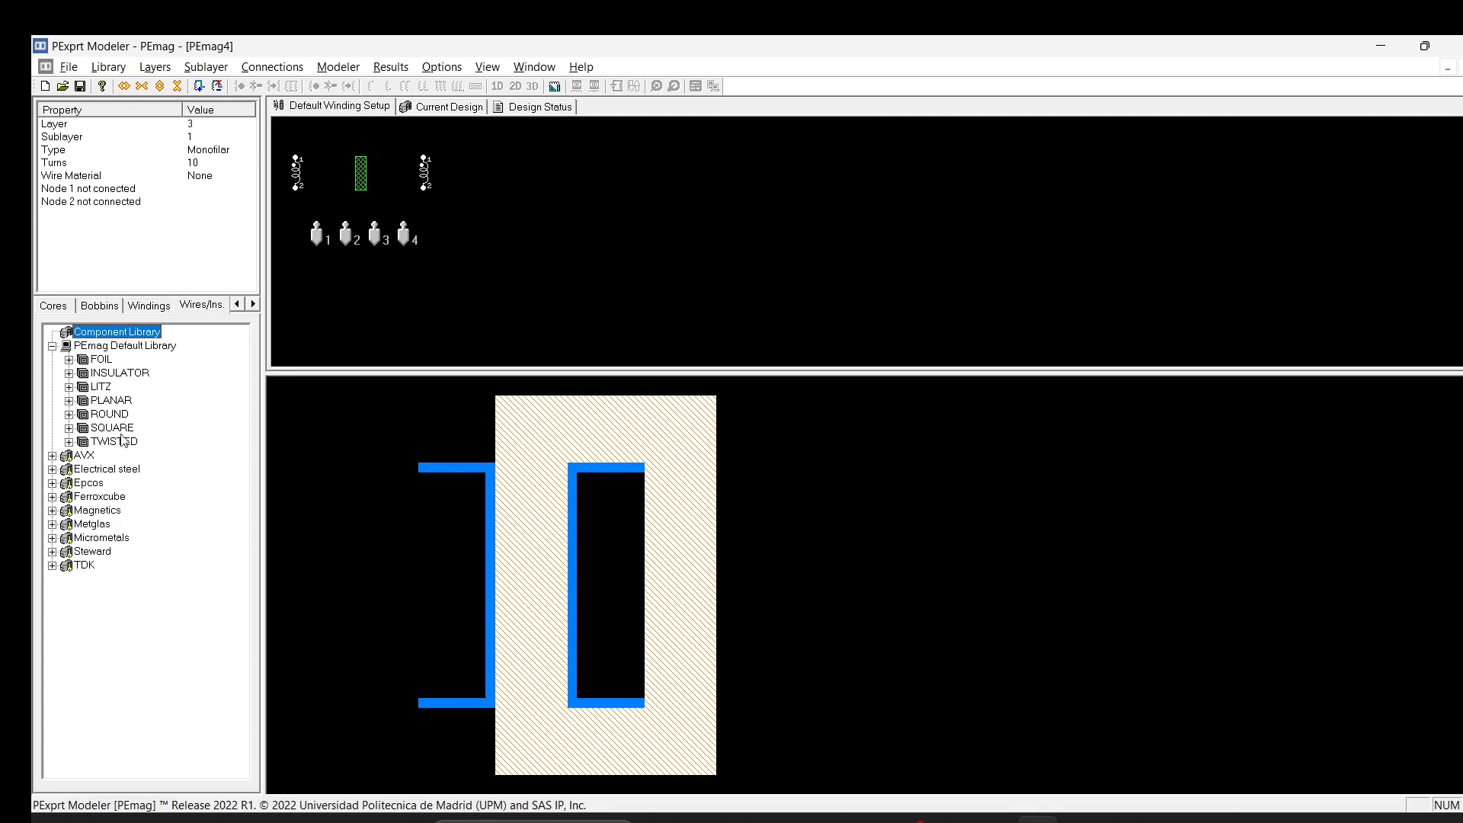
left_click(69, 414)
mouse_move(125, 429)
left_mouse_down()
mouse_move(155, 433)
mouse_move(301, 352)
mouse_move(298, 174)
left_mouse_up()
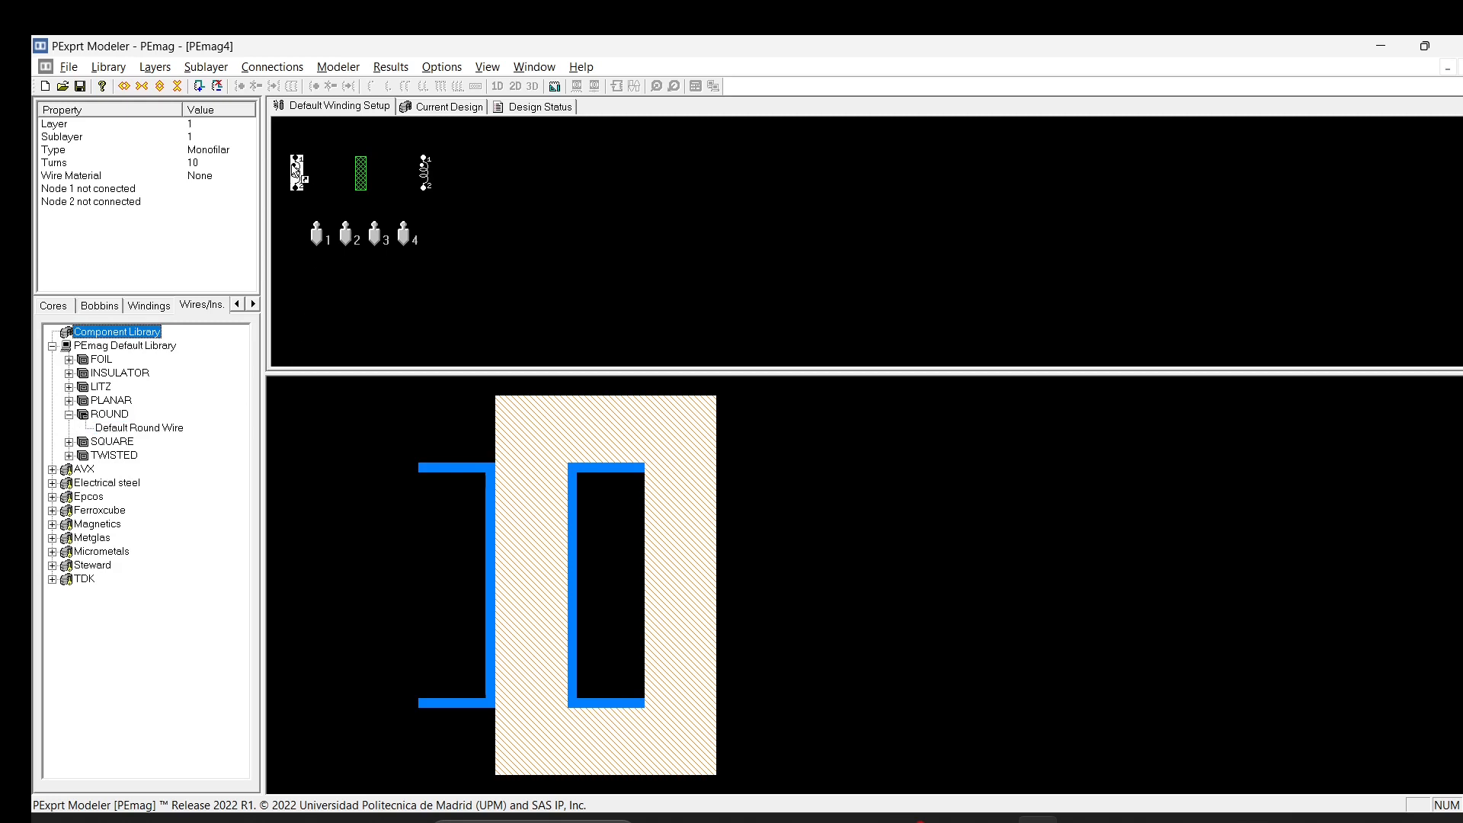
left_click_drag(135, 457, 164, 427)
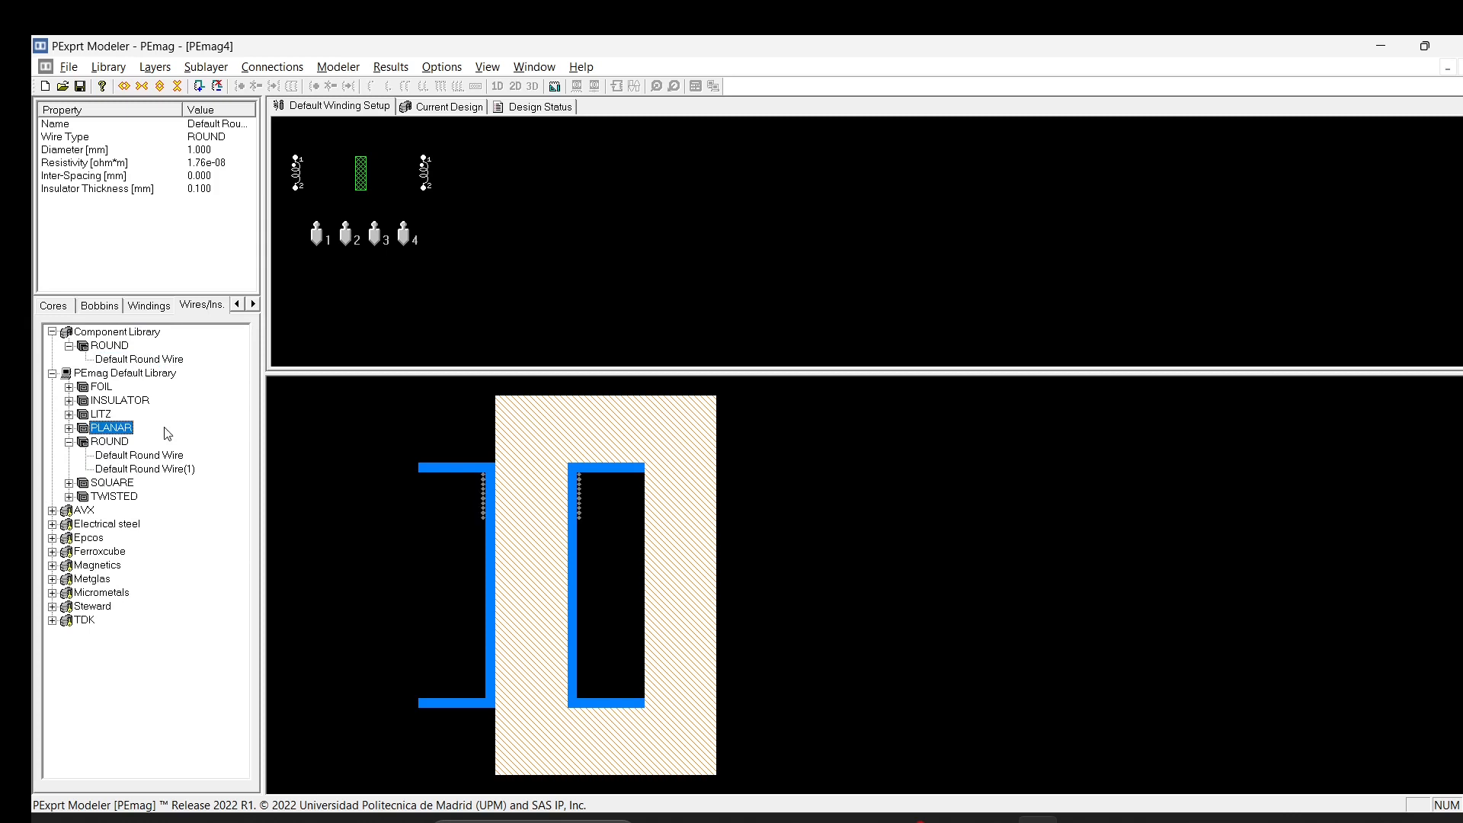
left_click(171, 468)
key("Delete")
left_click(720, 476)
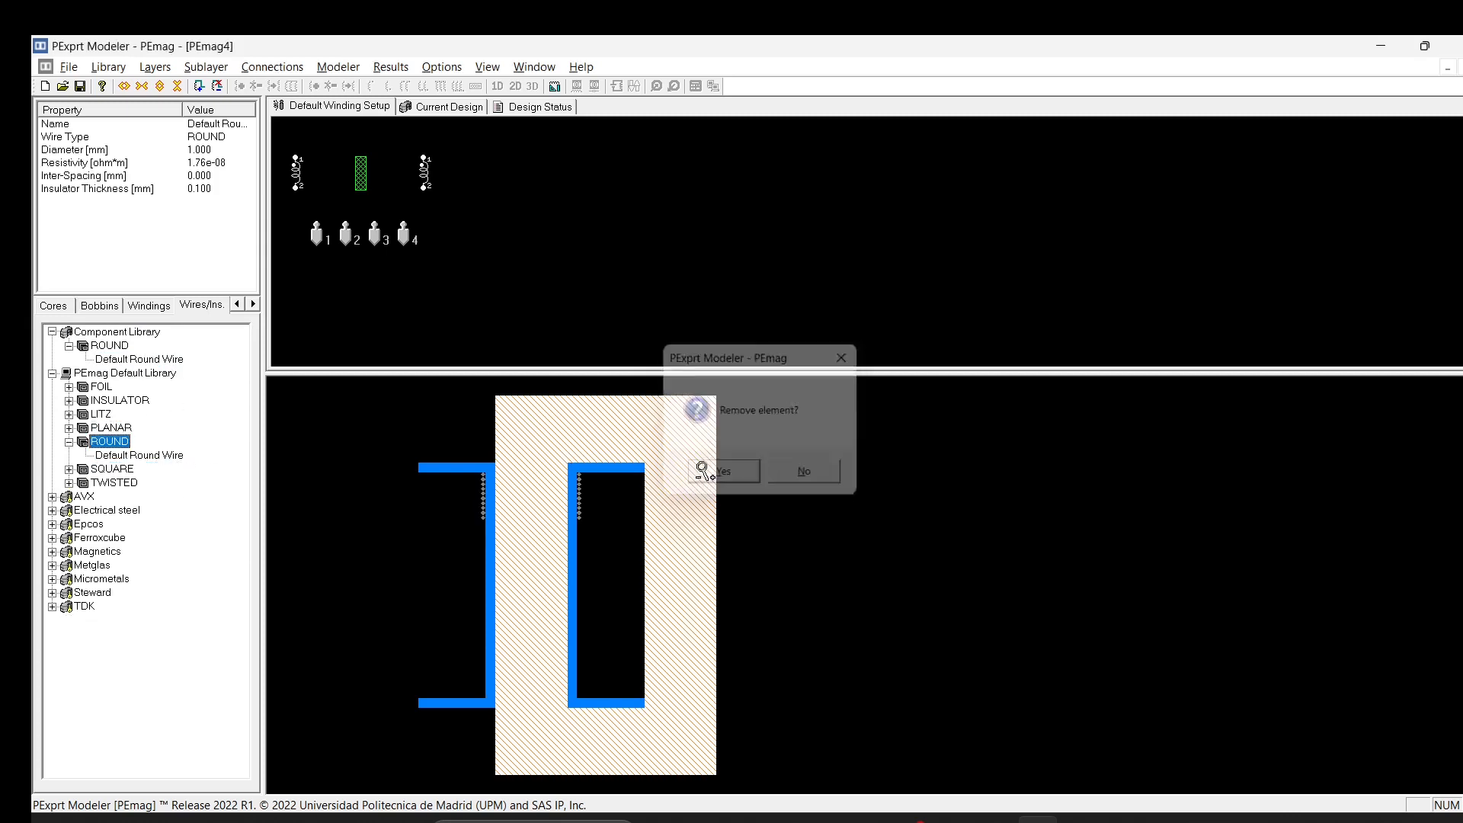
- Assign the Component Library's Default Round Wire to the layer 3 winding
left_click_drag(143, 360, 424, 166)
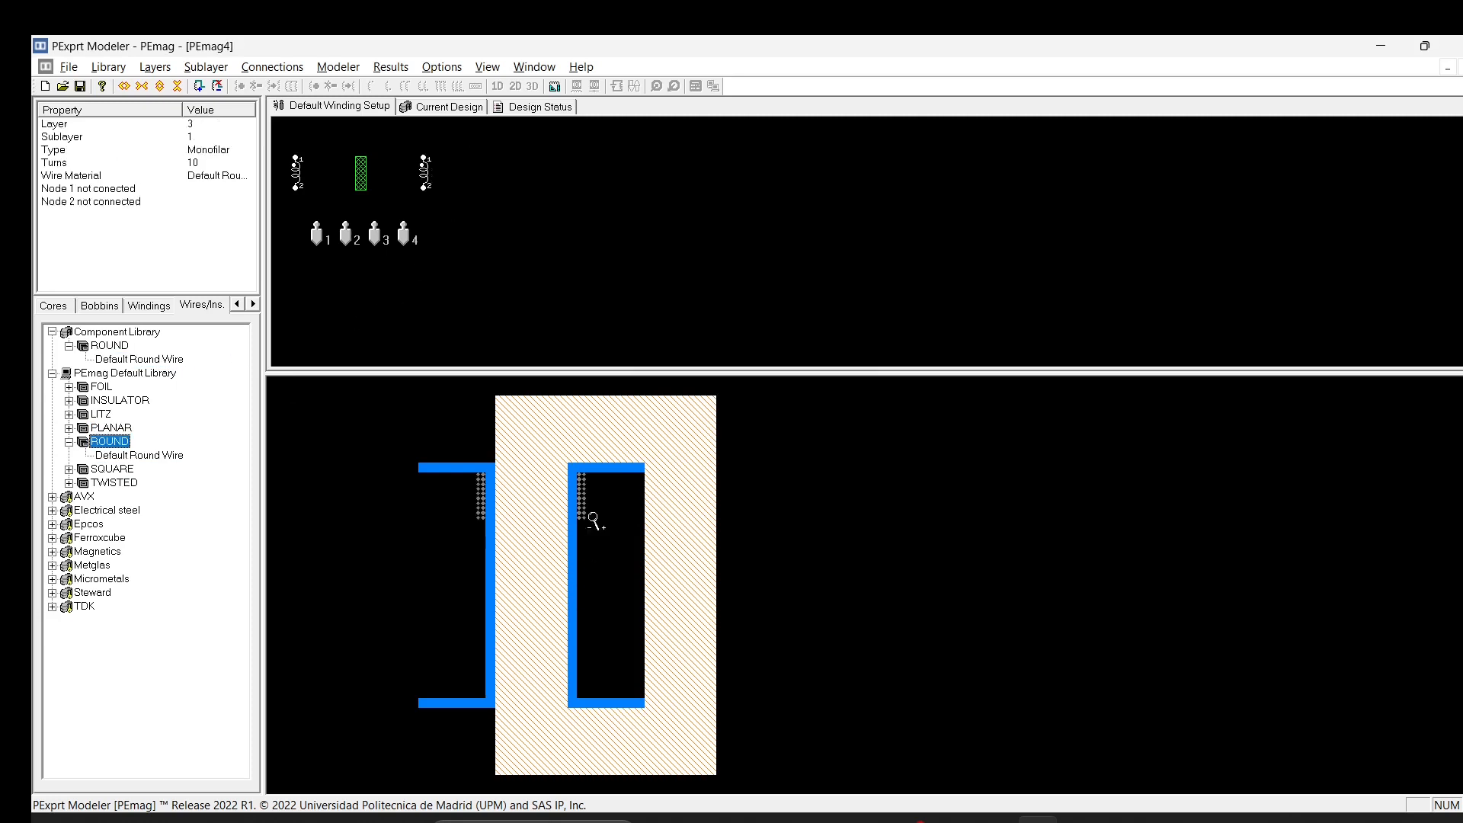
left_click(616, 503)
left_click(744, 555)
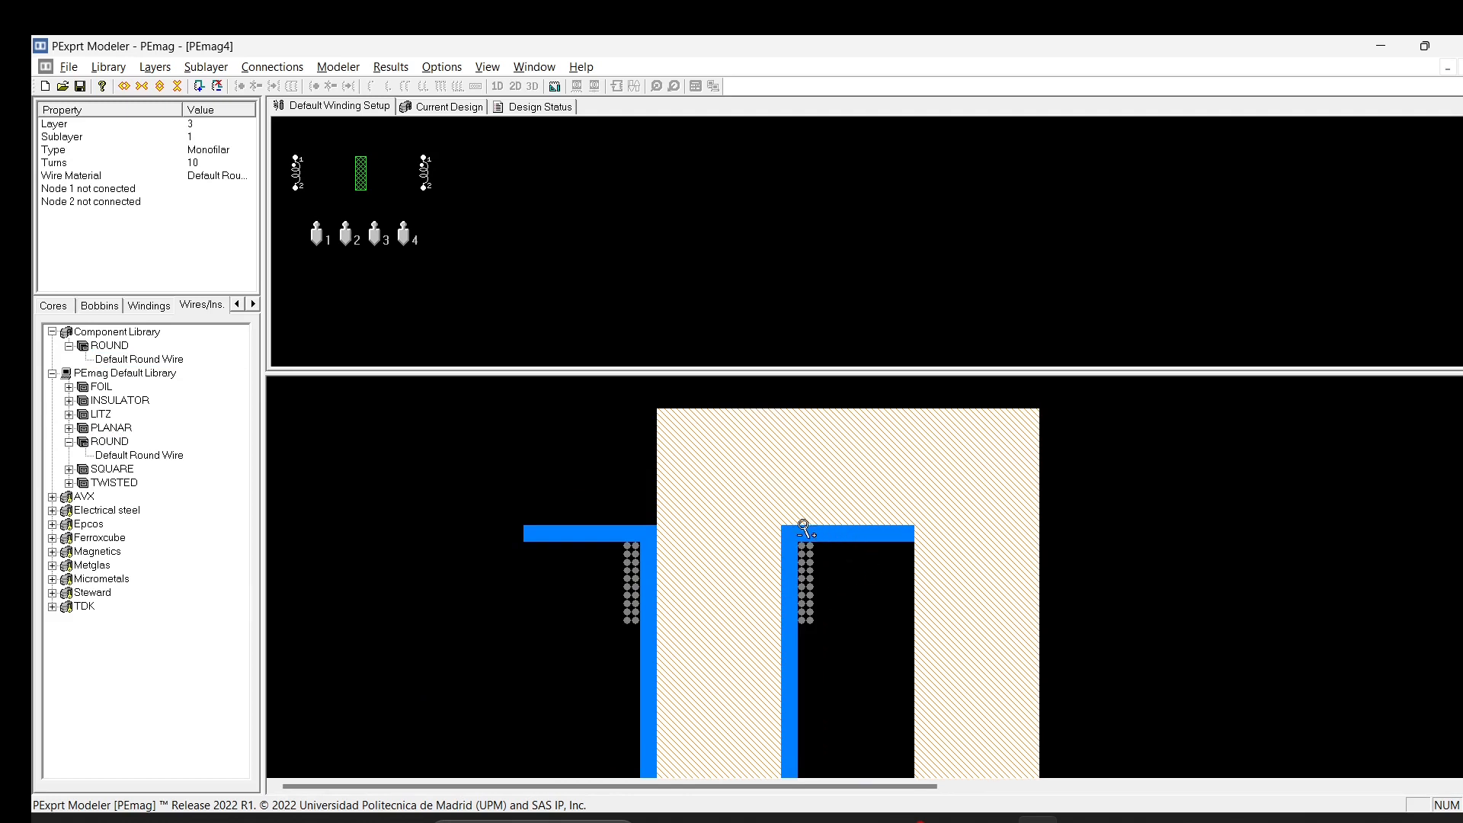
- Set the Component Library's Default Round Wire to a 4 mm diameter and 0.2 mm insulation thickness
left_click(292, 172)
double_click(155, 362)
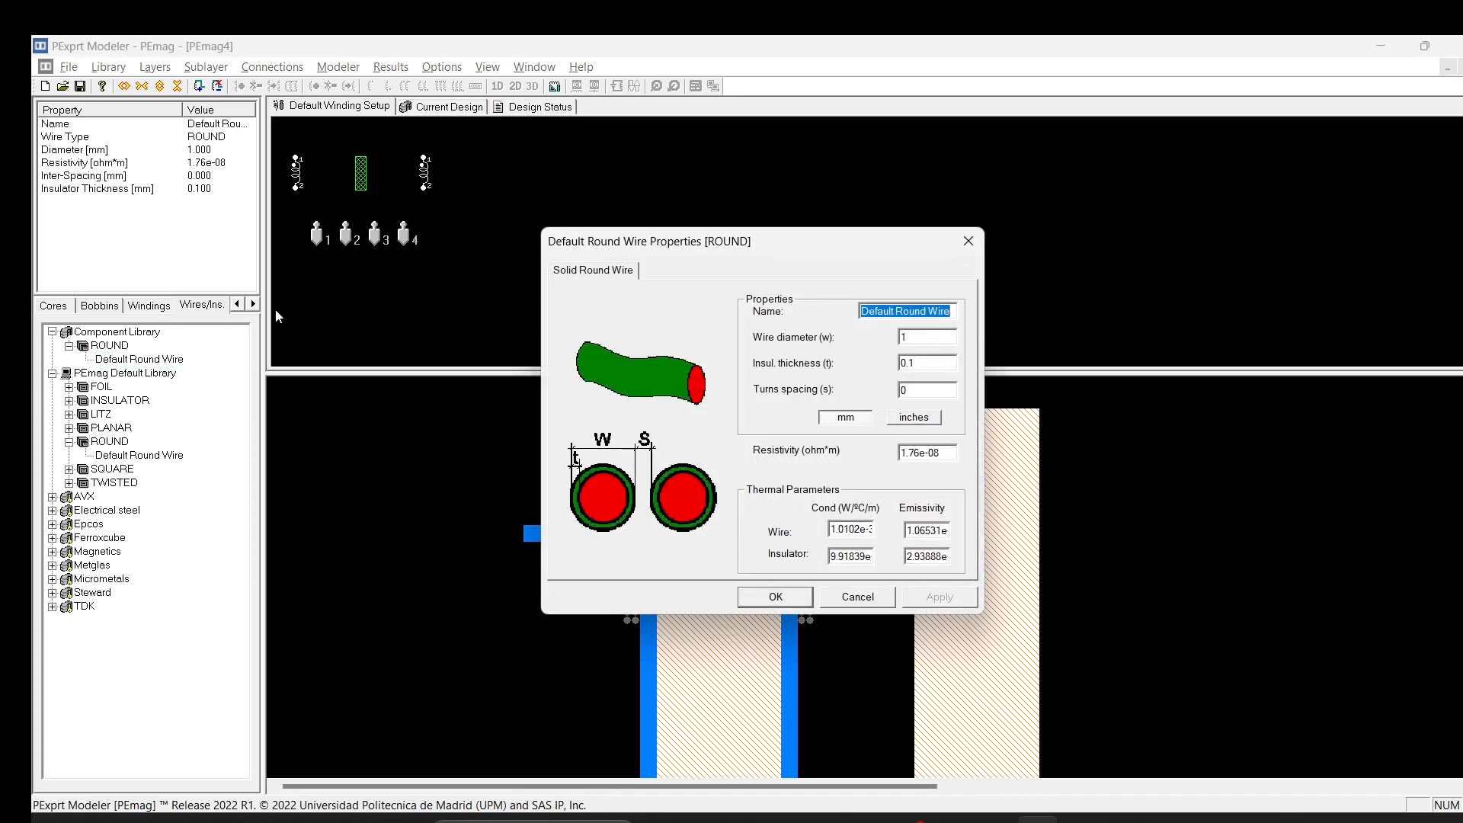
key("Tab")
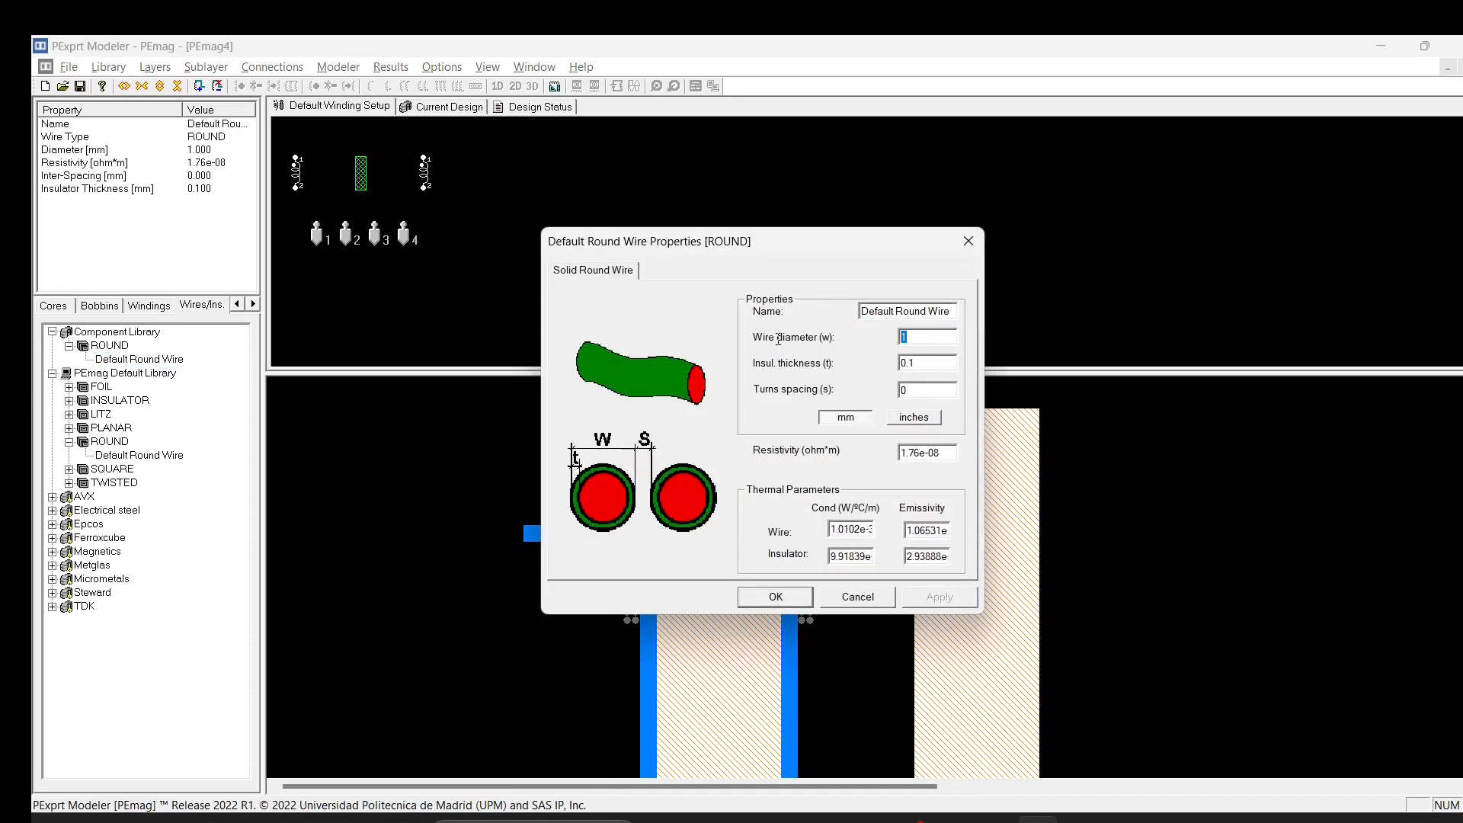
type("4")
left_click(933, 363)
key("BackSpace")
type("2")
left_click_drag(952, 456, 822, 453)
left_click(942, 600)
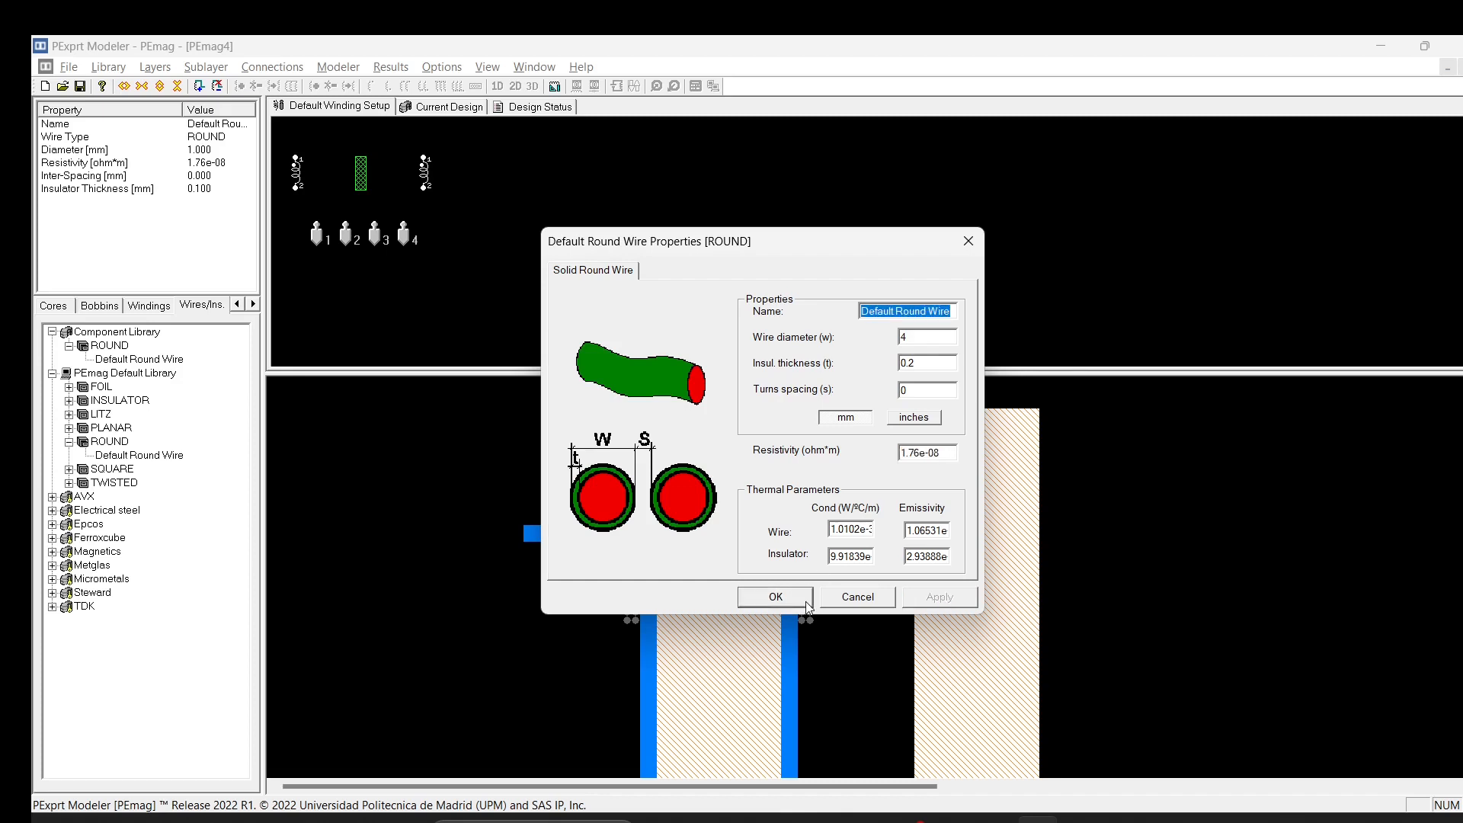
left_click(806, 600)
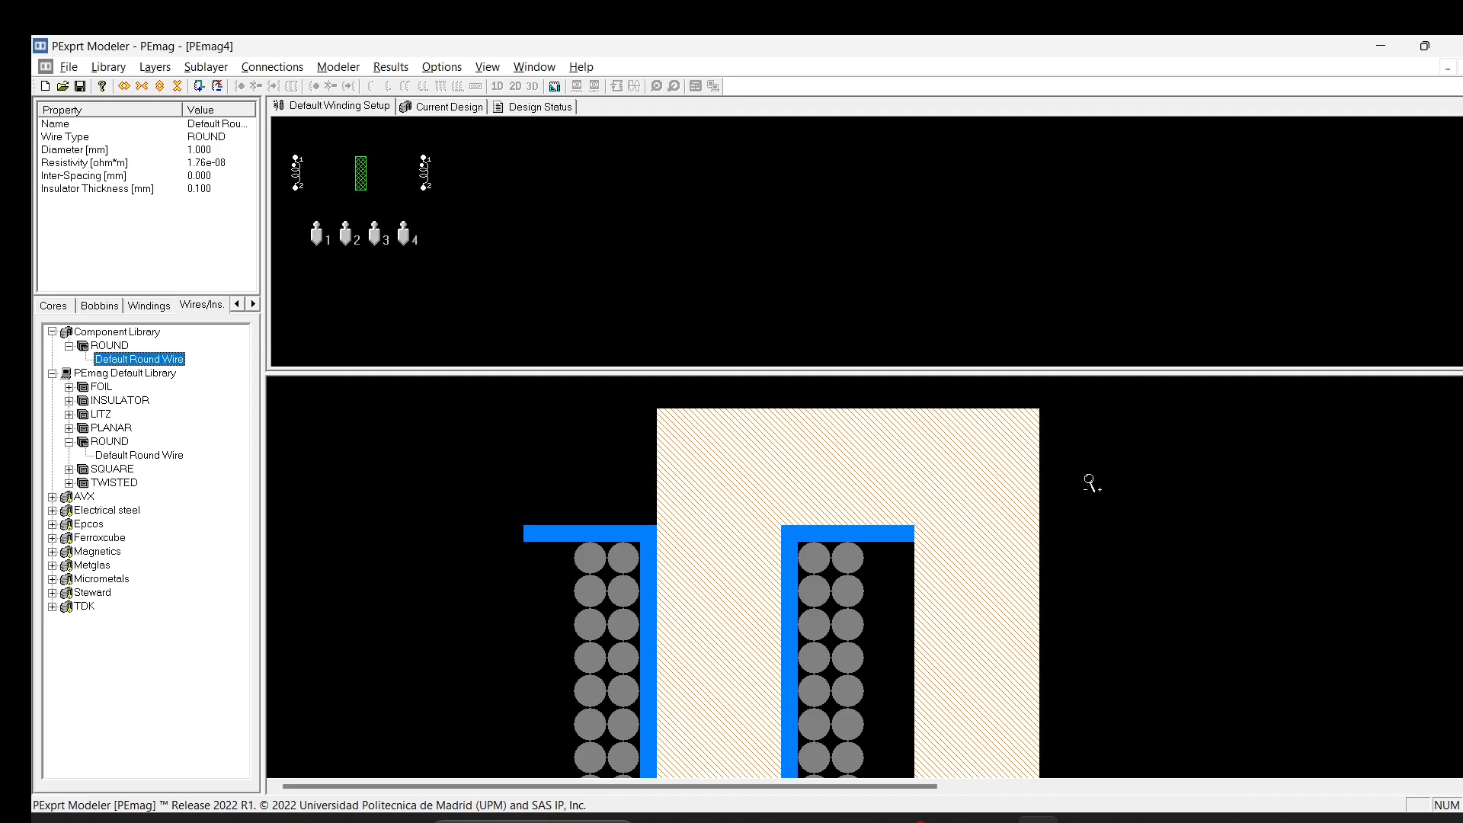
- Examine how the round wire turns fit between the bobbin flanges and inside the core window
right_click(1112, 458)
left_click(1013, 464)
left_click(1012, 464)
left_click(1012, 465)
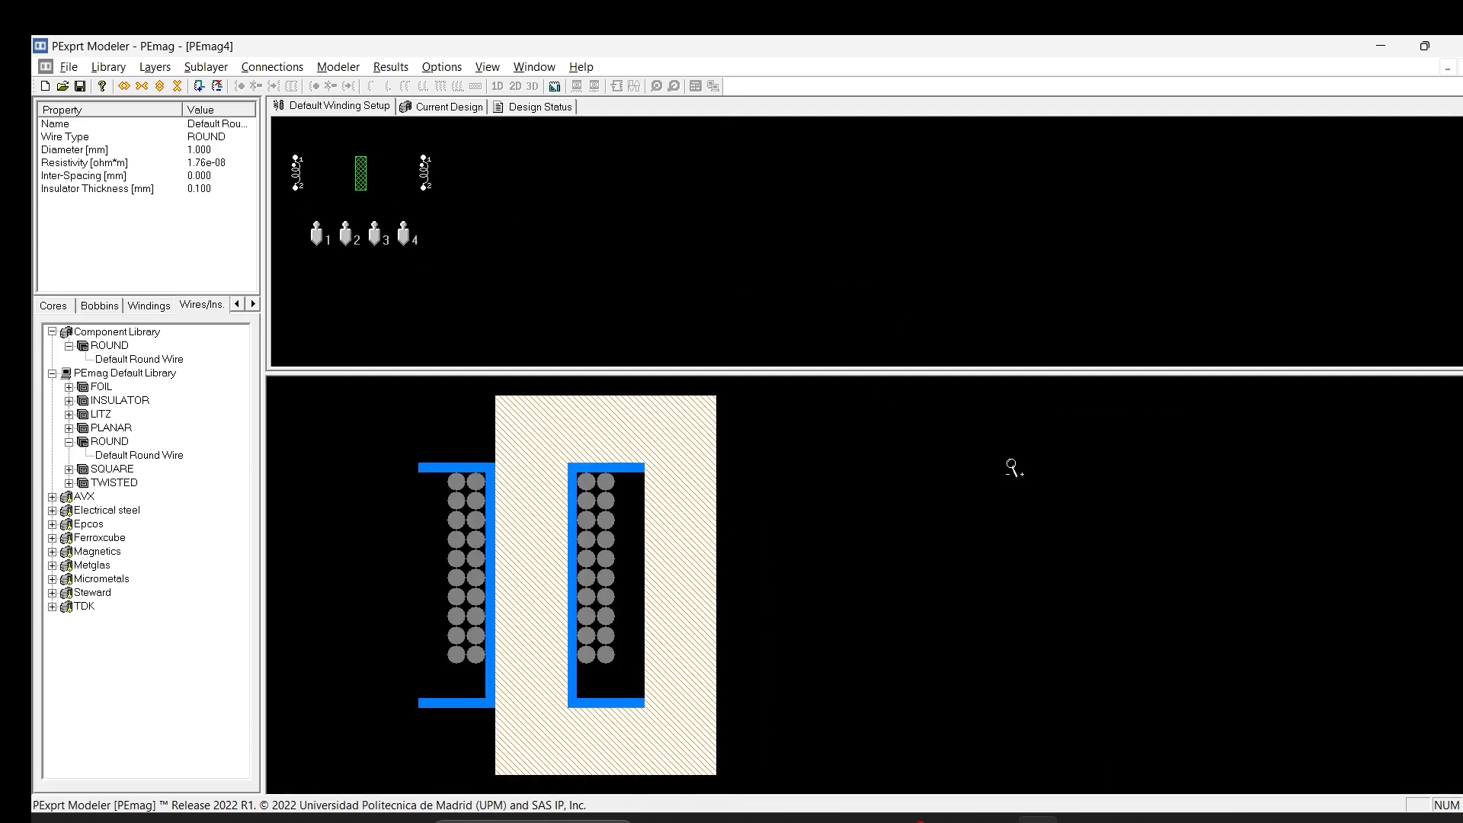
right_click(595, 501)
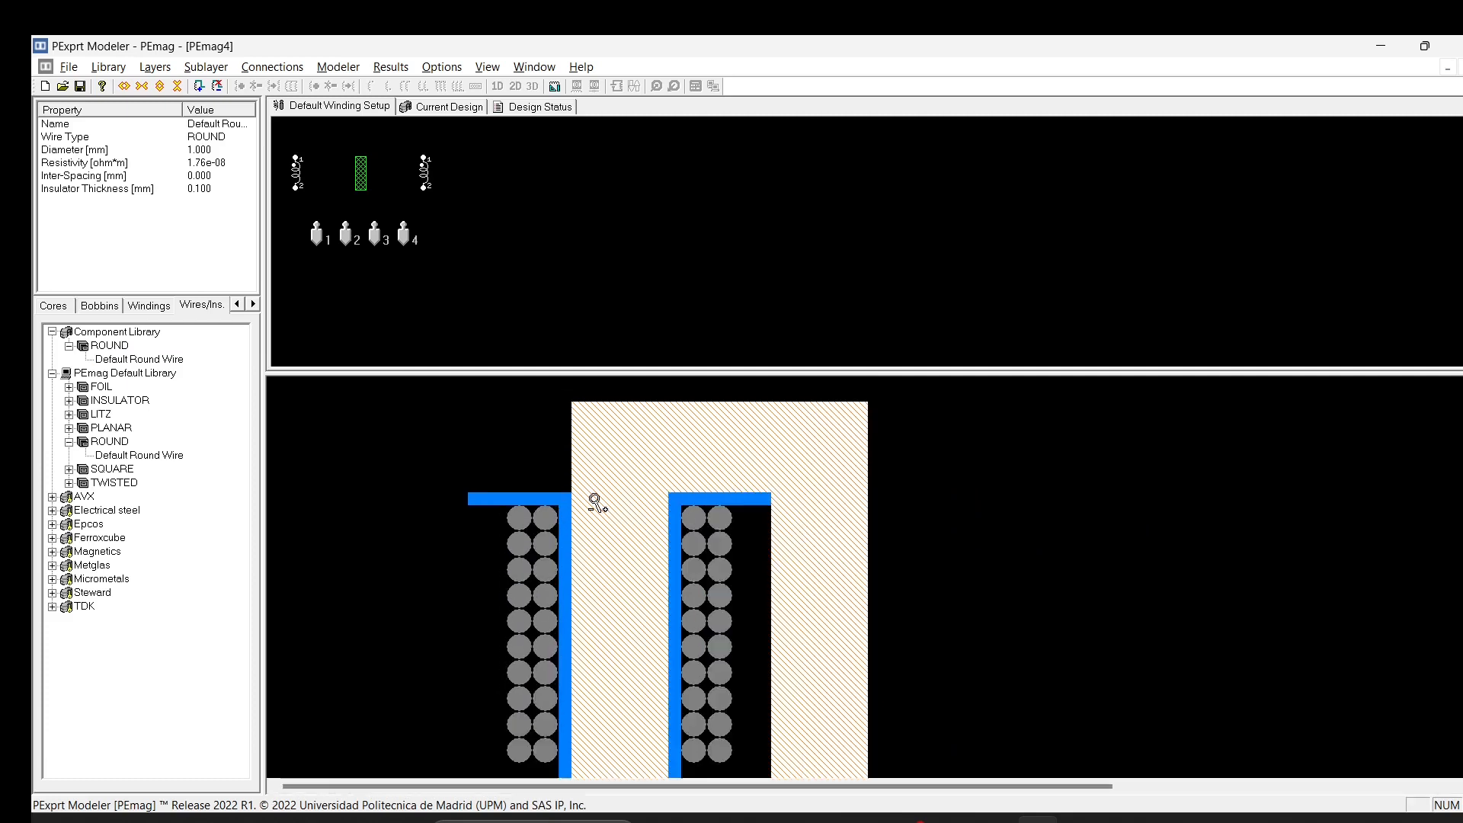
right_click(726, 538)
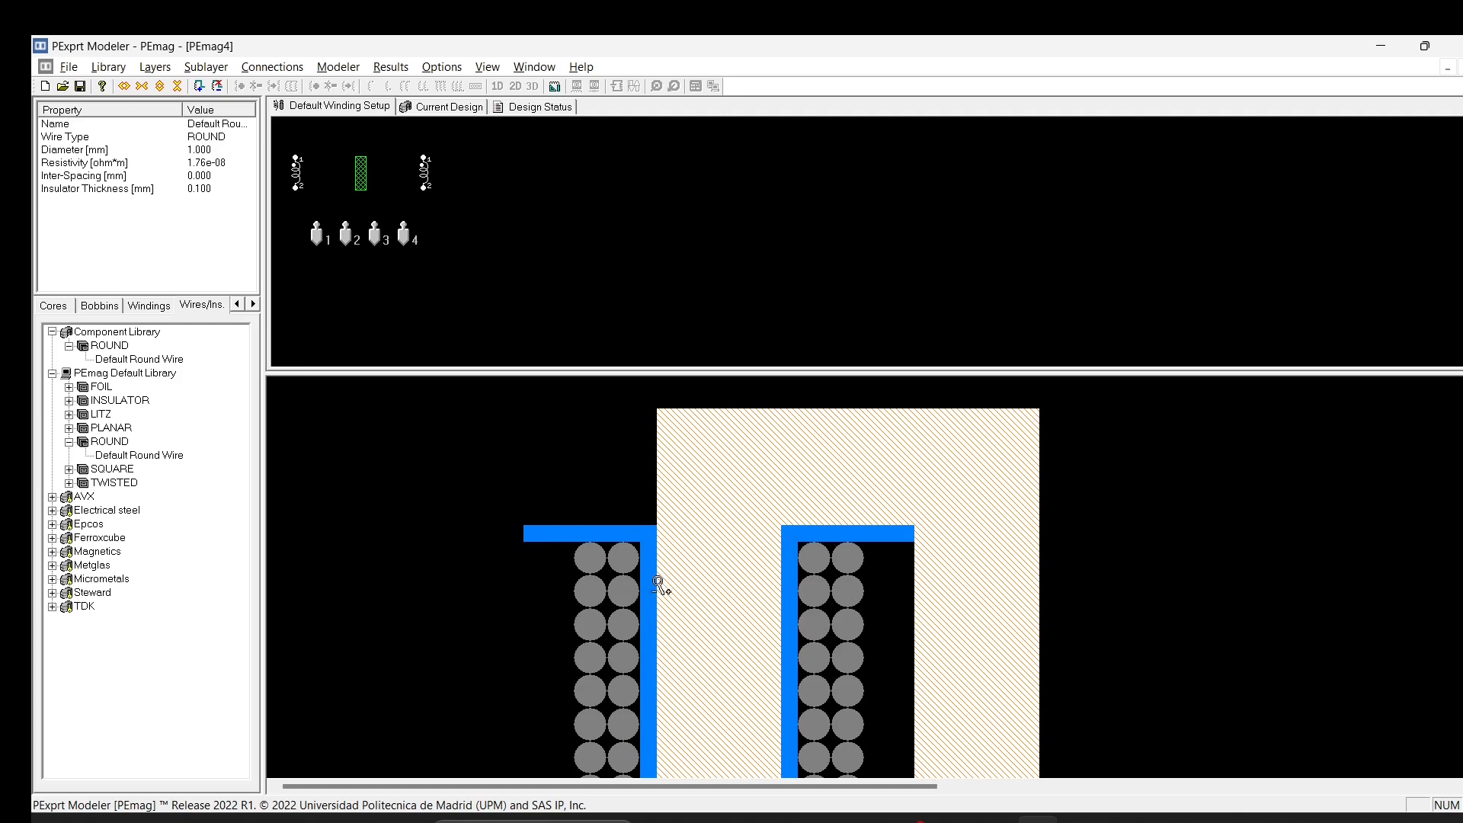
right_click(817, 539)
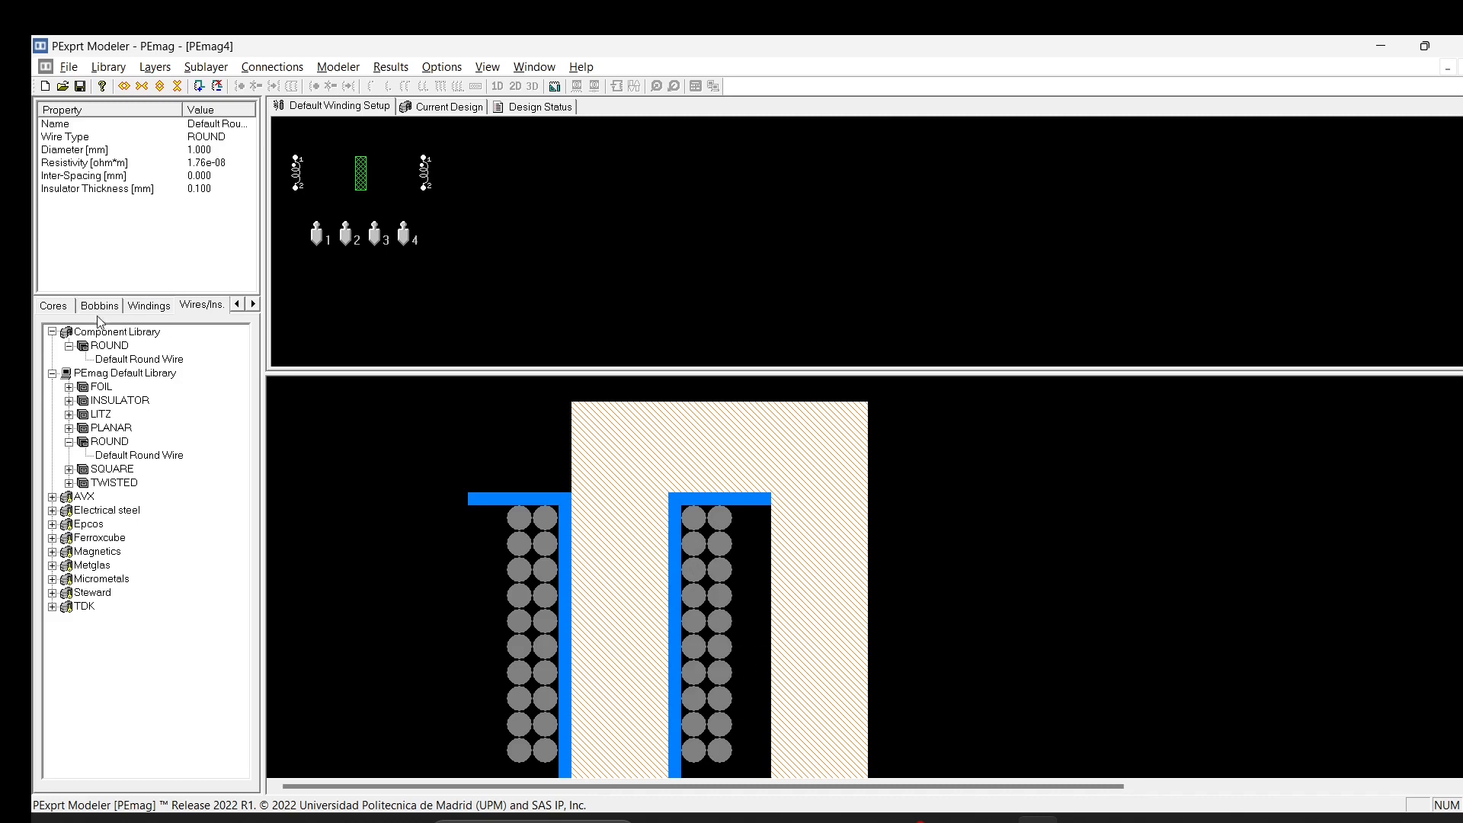
- Review the U-4628A core properties and the Default Winding Setup's margin tape settings without changing them
left_click(55, 312)
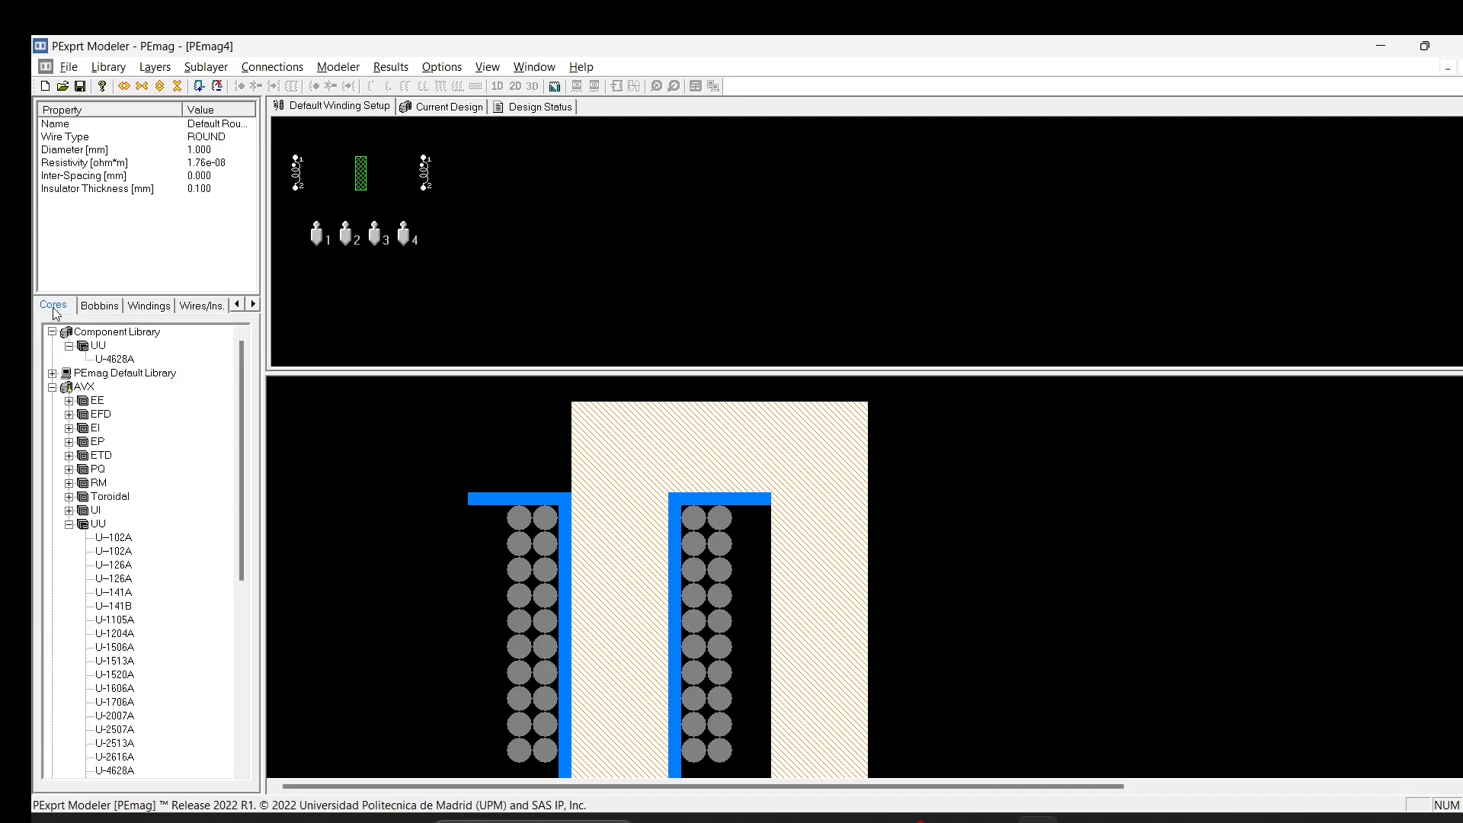
double_click(114, 359)
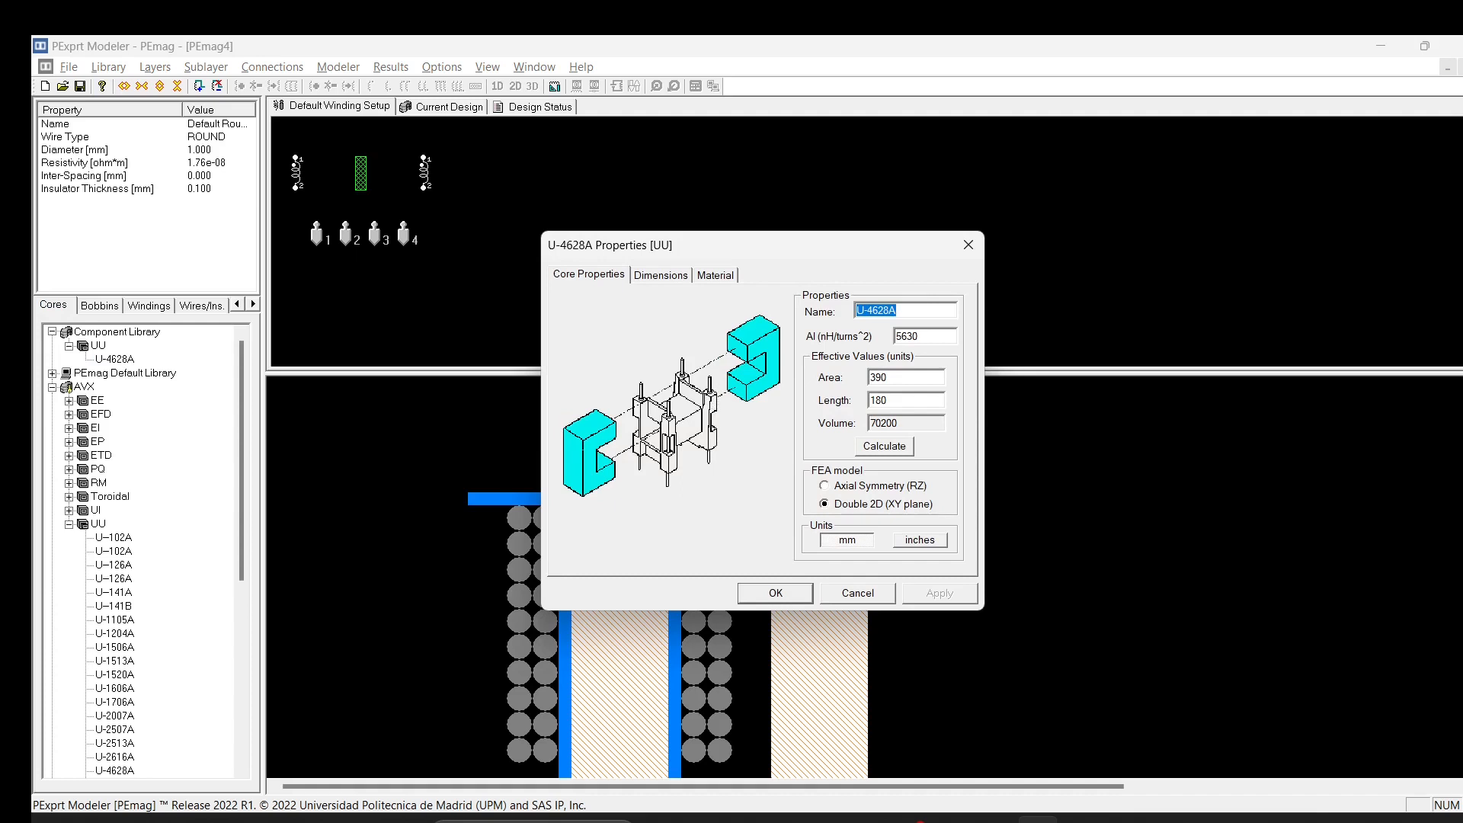
left_click(968, 243)
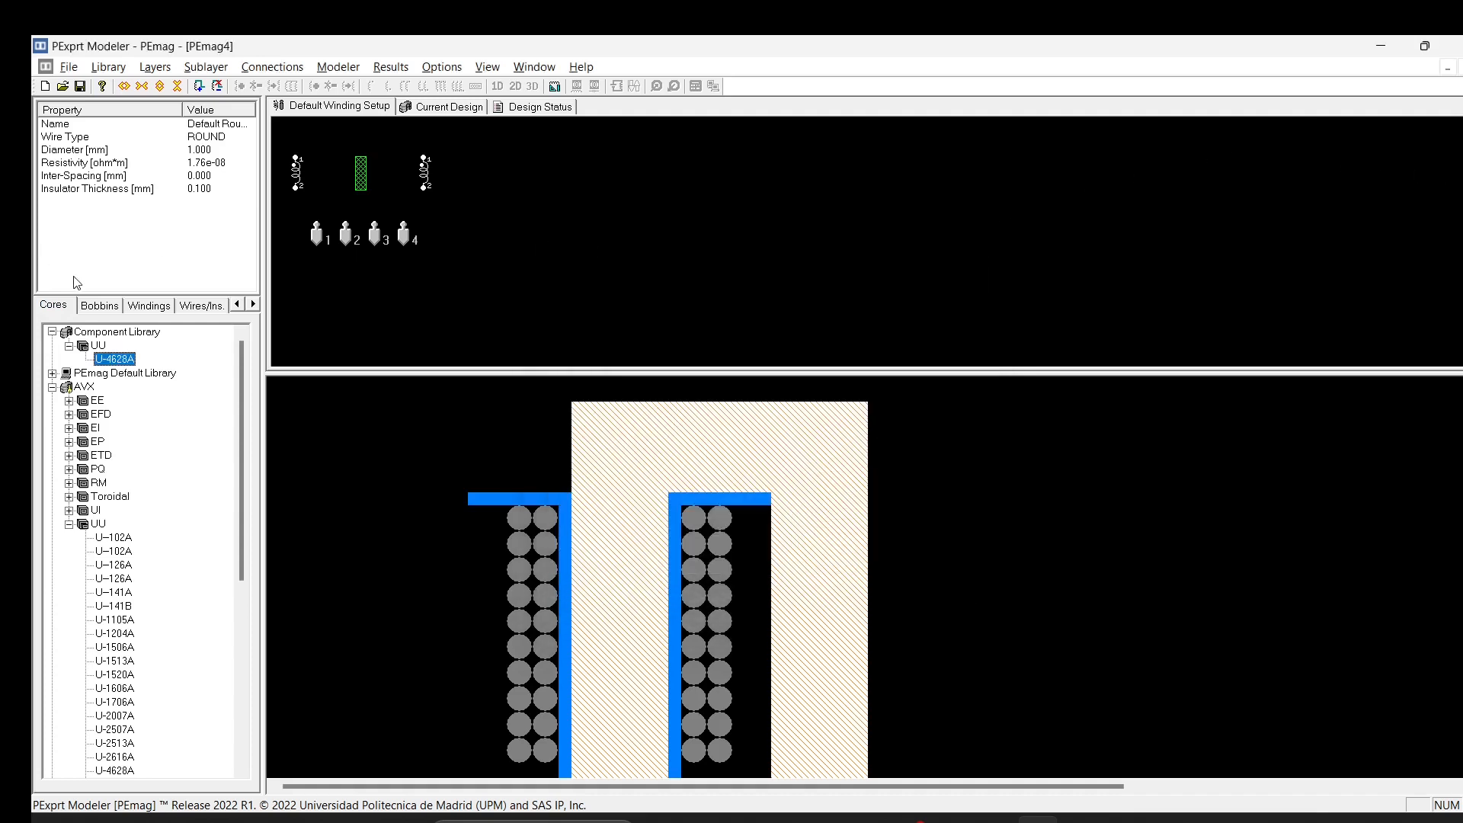
left_click(148, 305)
double_click(119, 347)
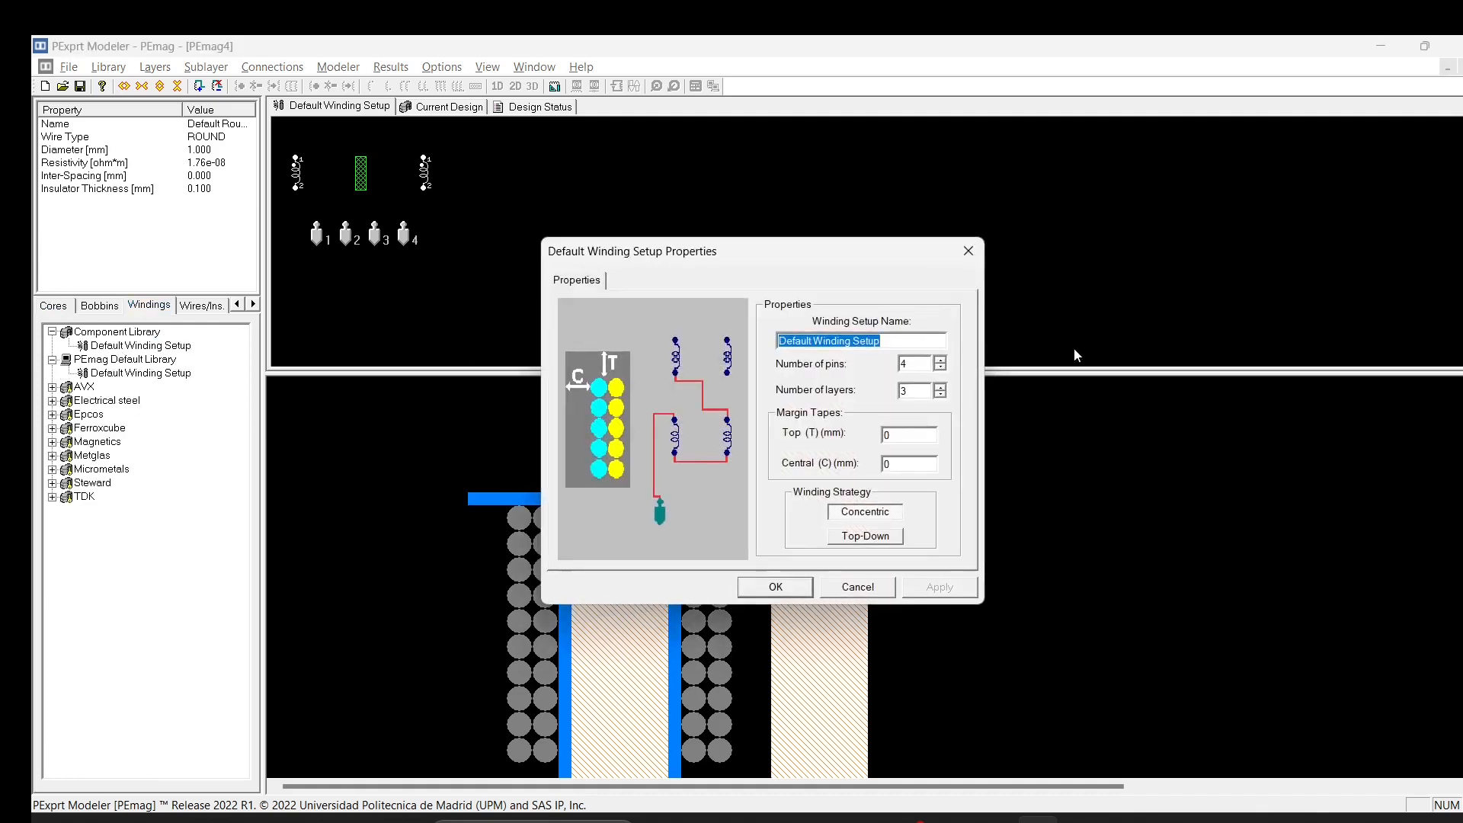
left_click(911, 434)
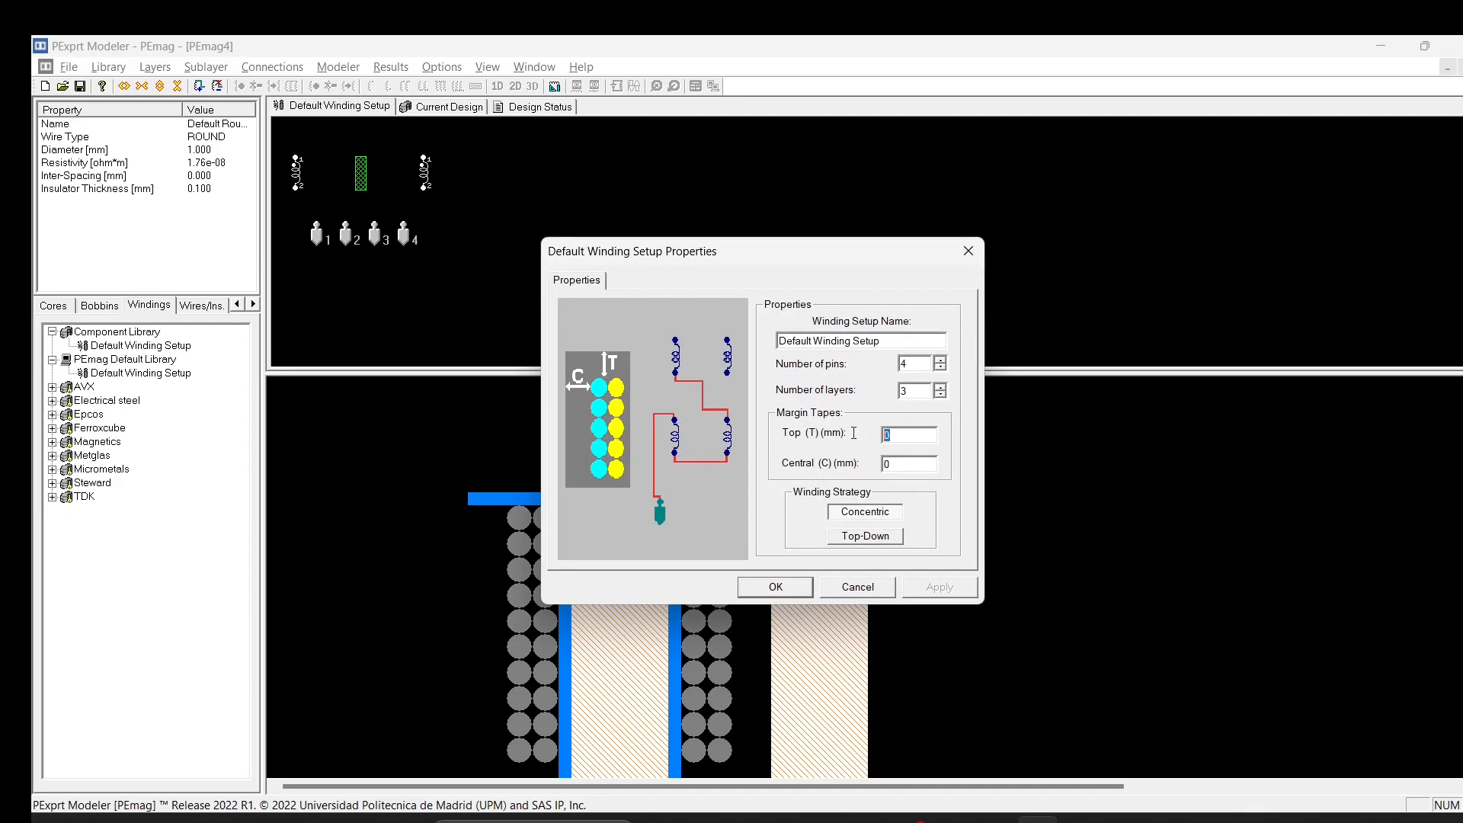
left_click(968, 251)
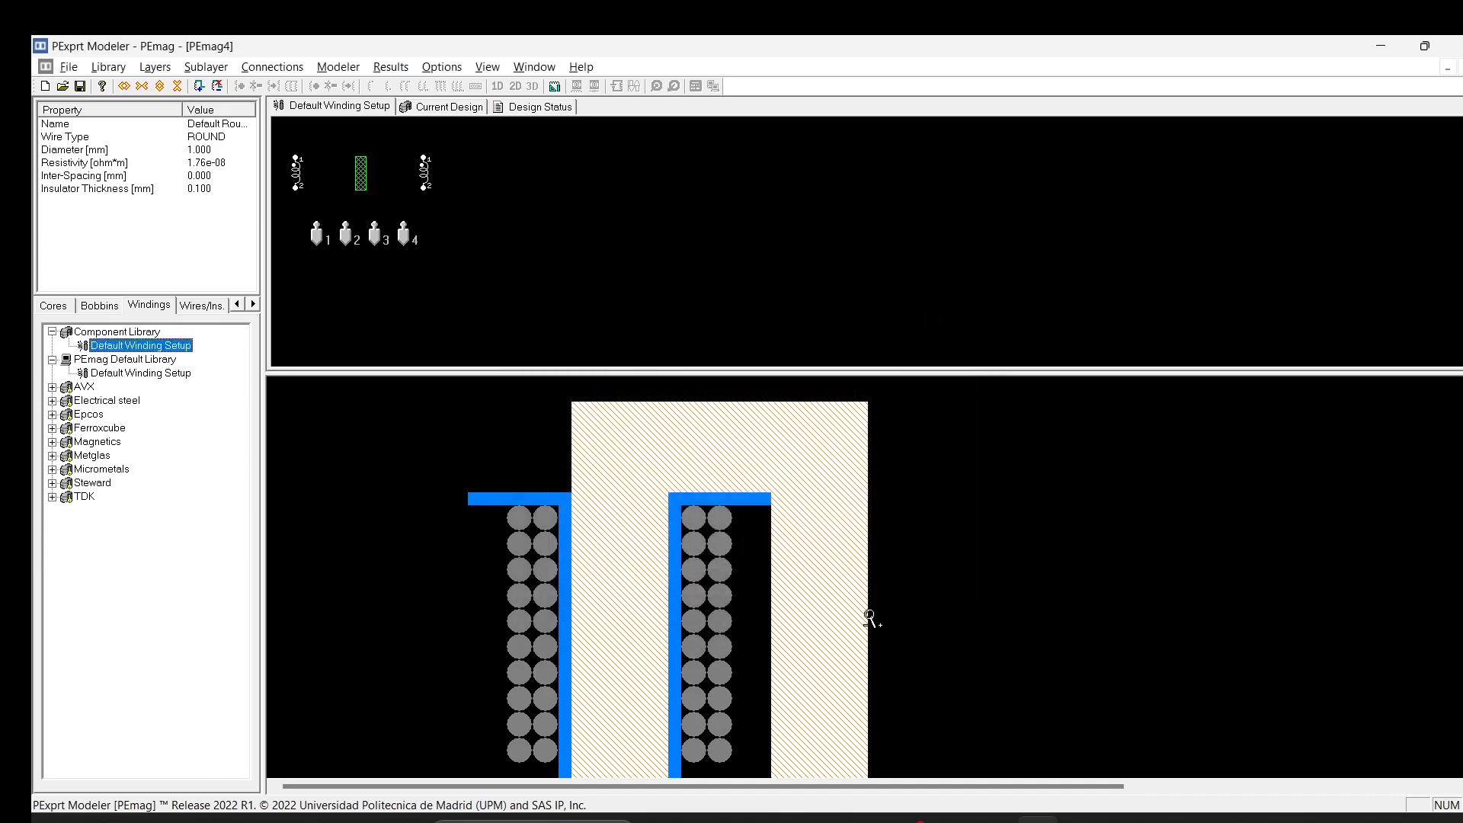
- Switch to Calculator and compute 51 − 4
left_click(870, 821)
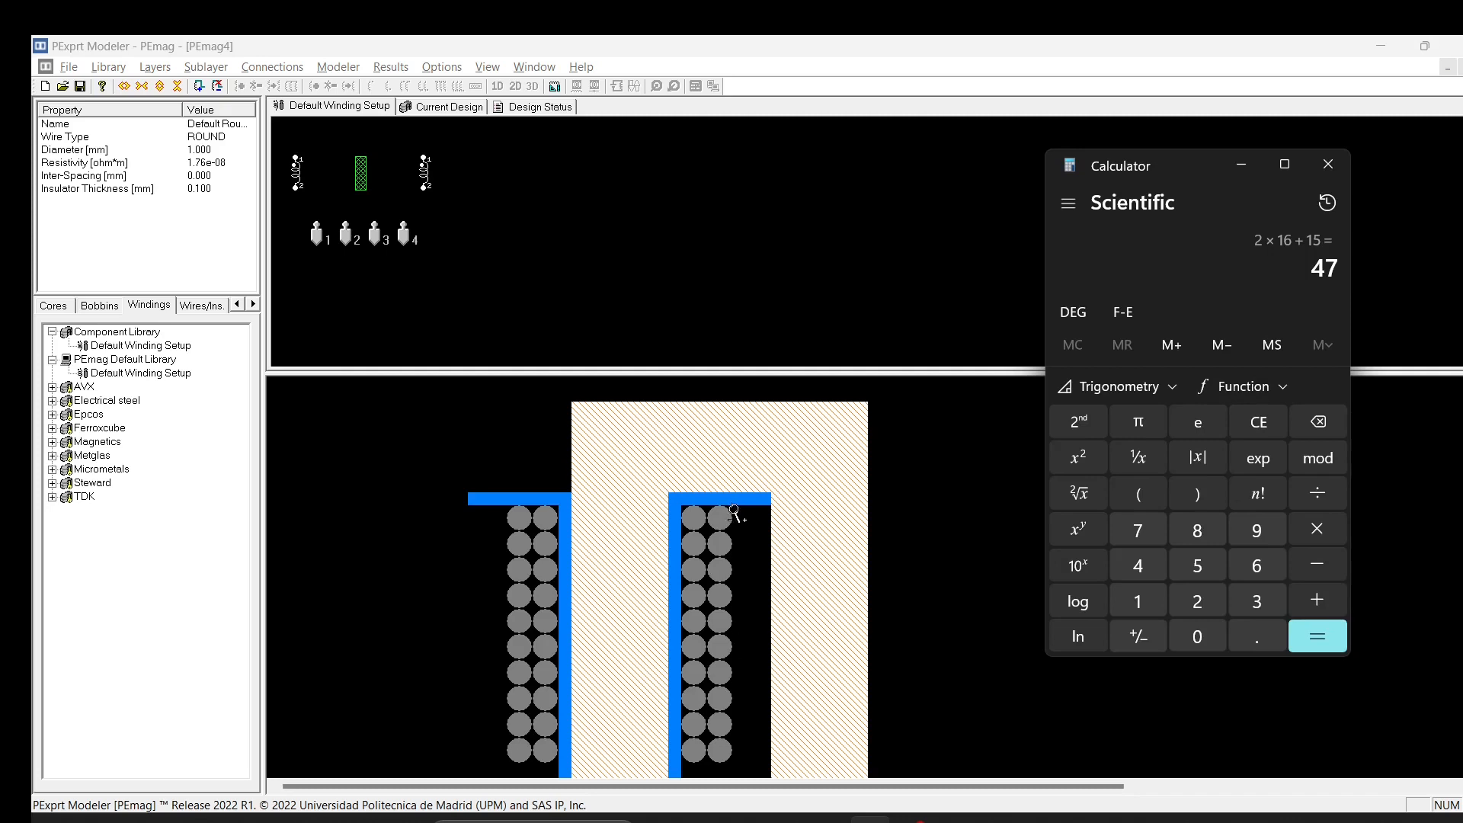
left_click(1264, 428)
left_click(1205, 570)
left_click(1128, 602)
left_click(1336, 573)
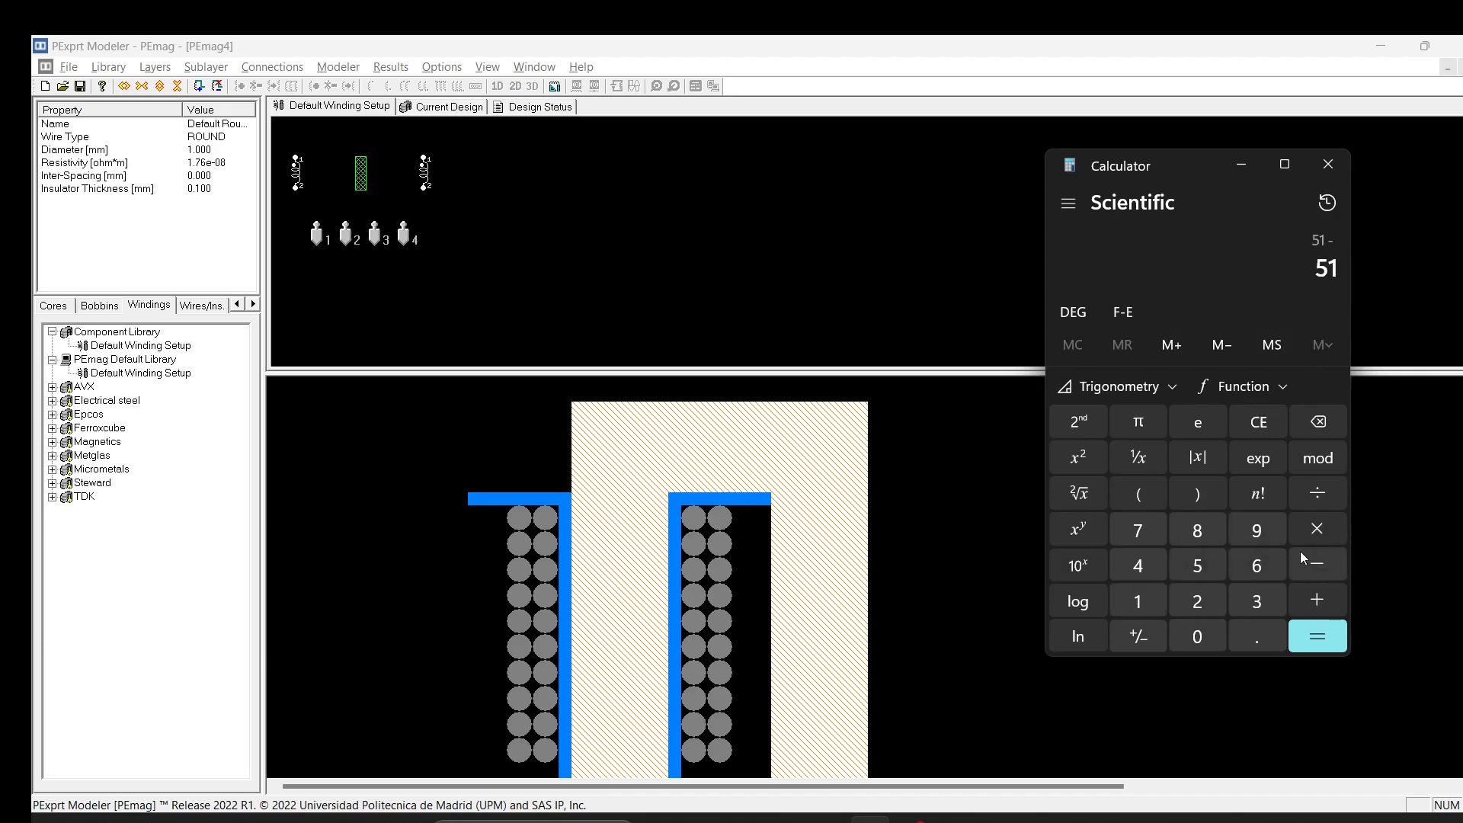
left_click(1154, 565)
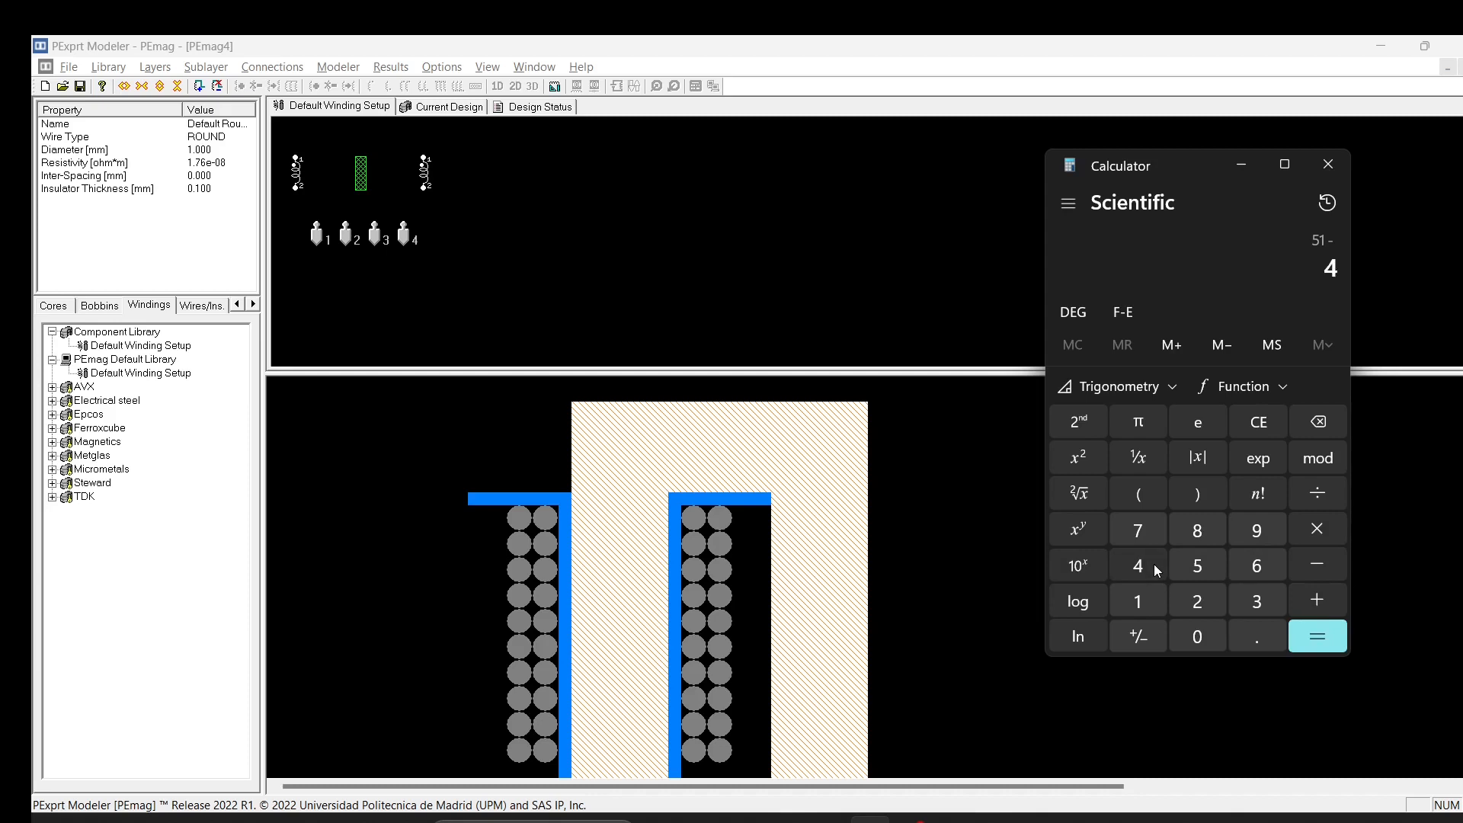
left_click(1313, 641)
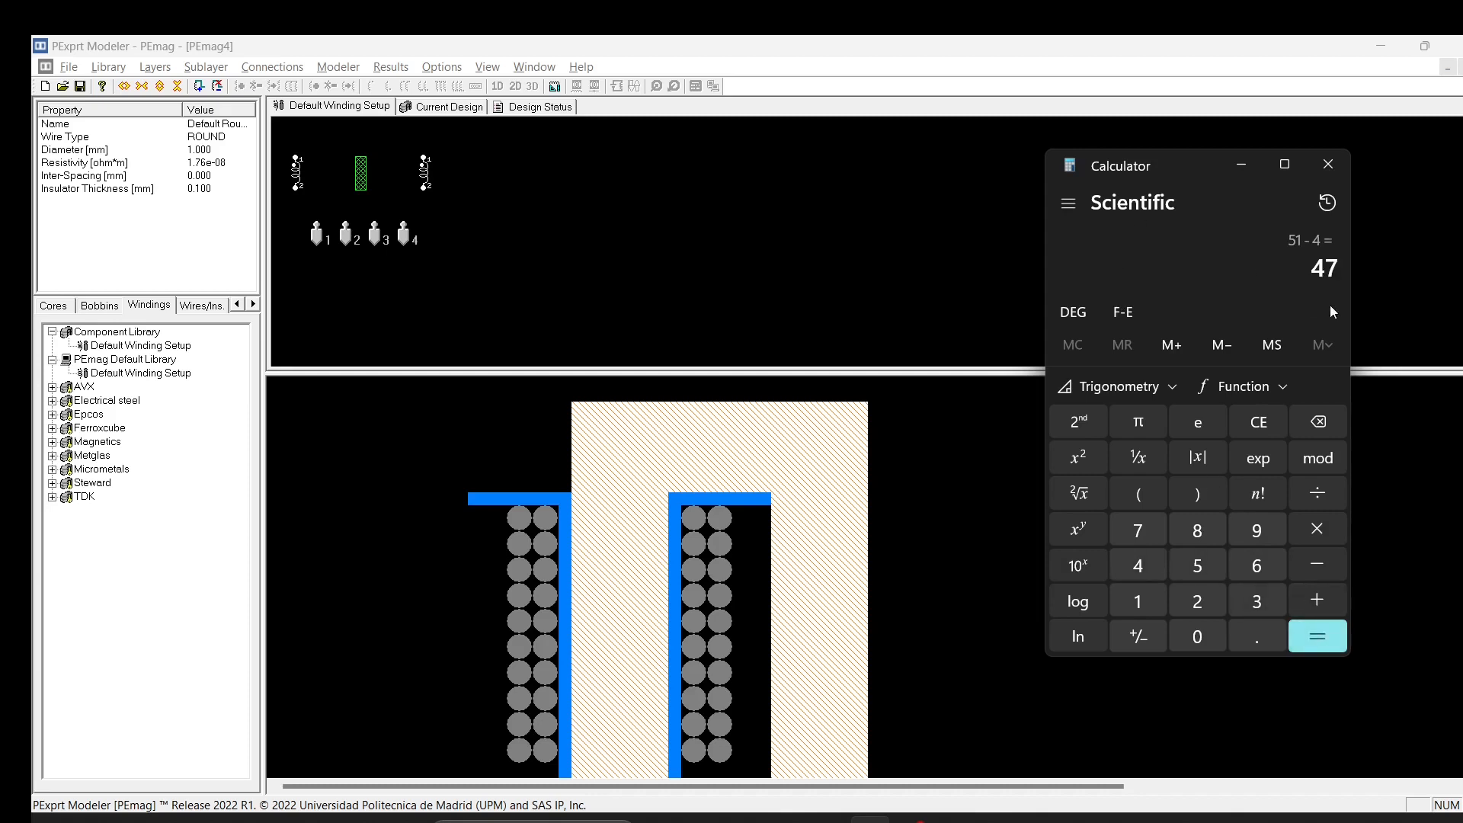
left_click_drag(1314, 279, 1375, 267)
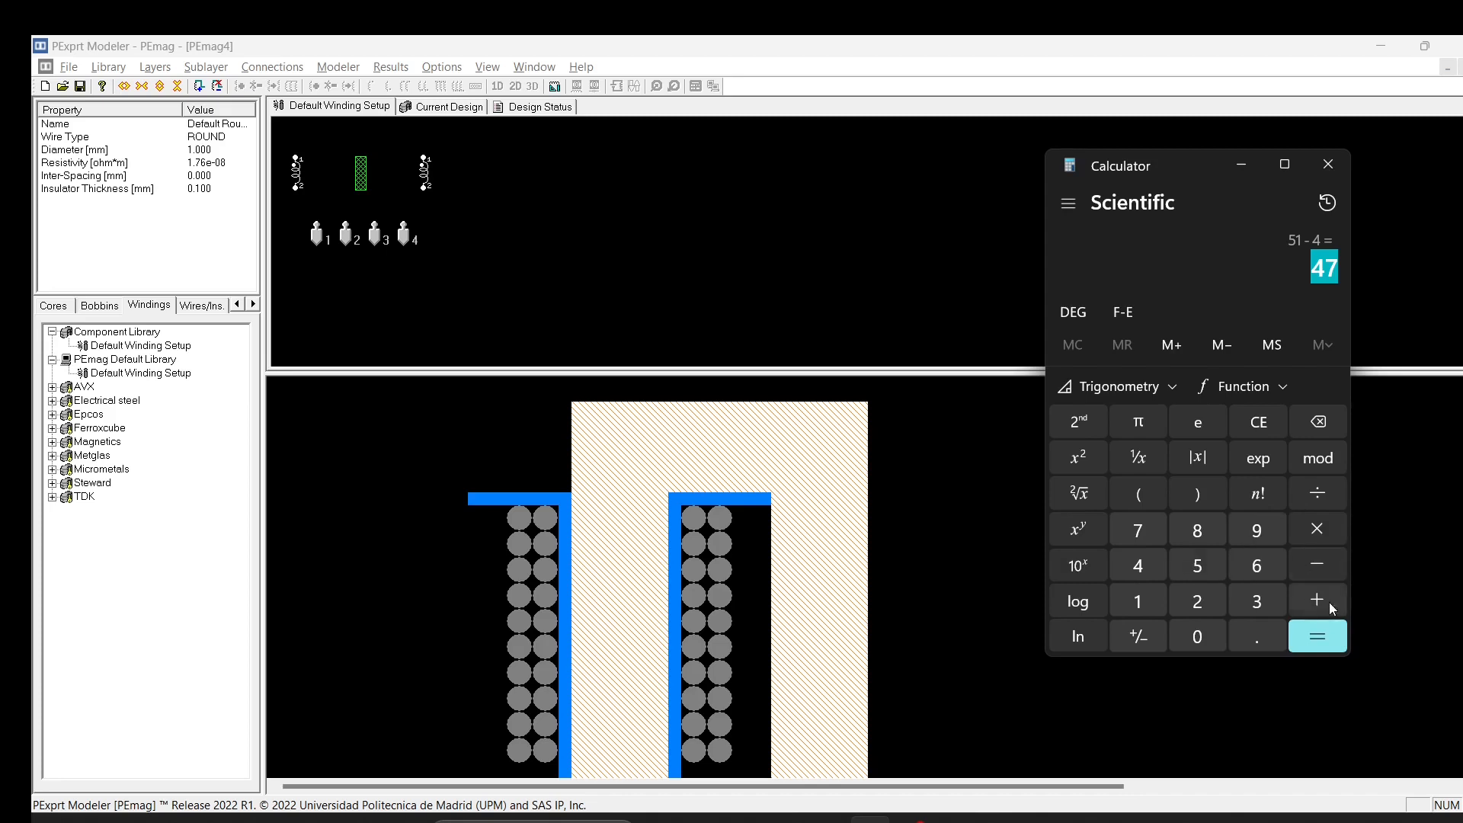
- Subtract 4 × 10 from the previous Calculator result
left_click(1317, 564)
left_click(1138, 568)
left_click(1323, 533)
left_click(1144, 596)
left_click(1202, 636)
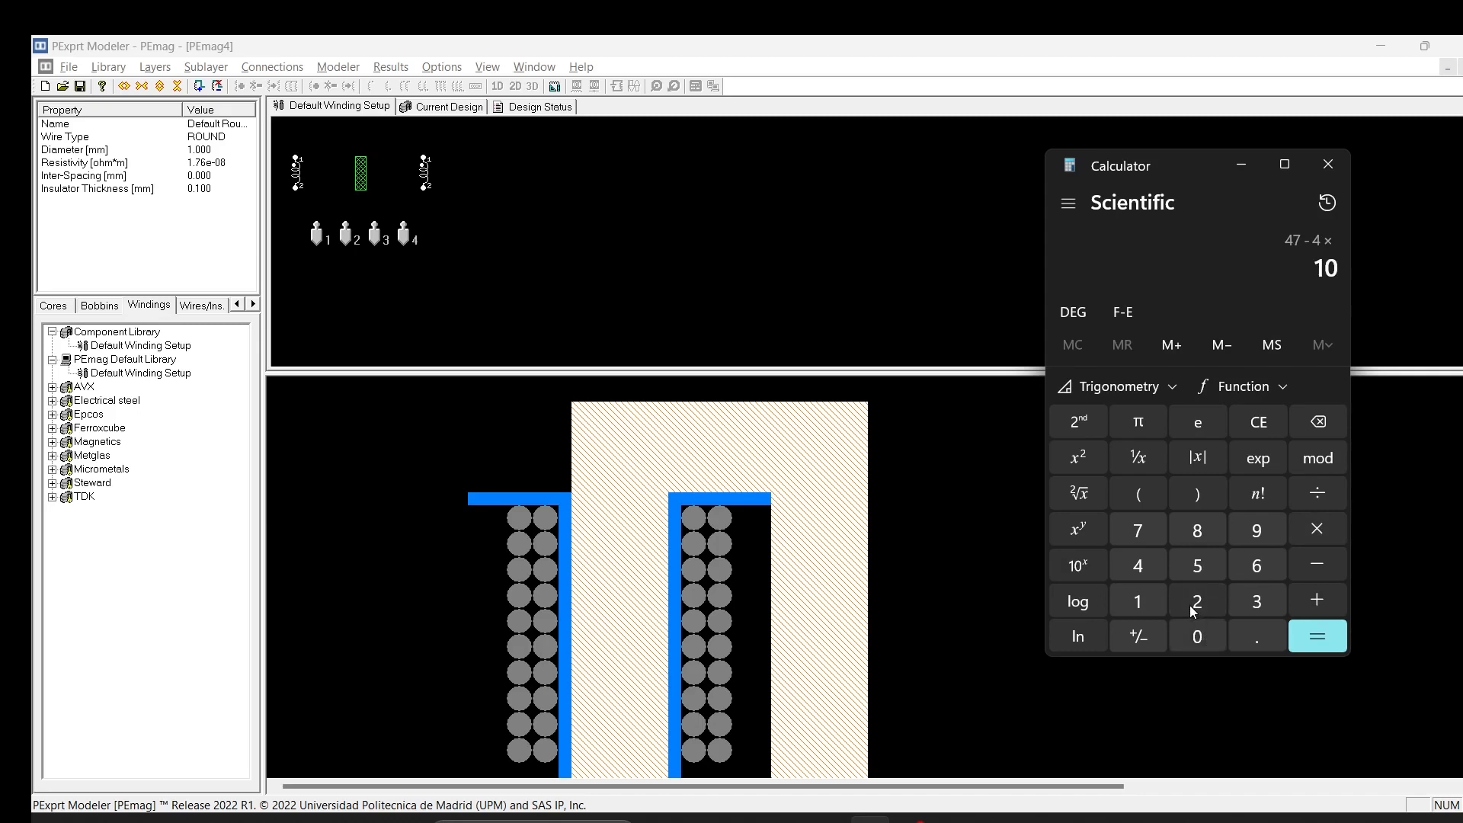
left_click(1330, 633)
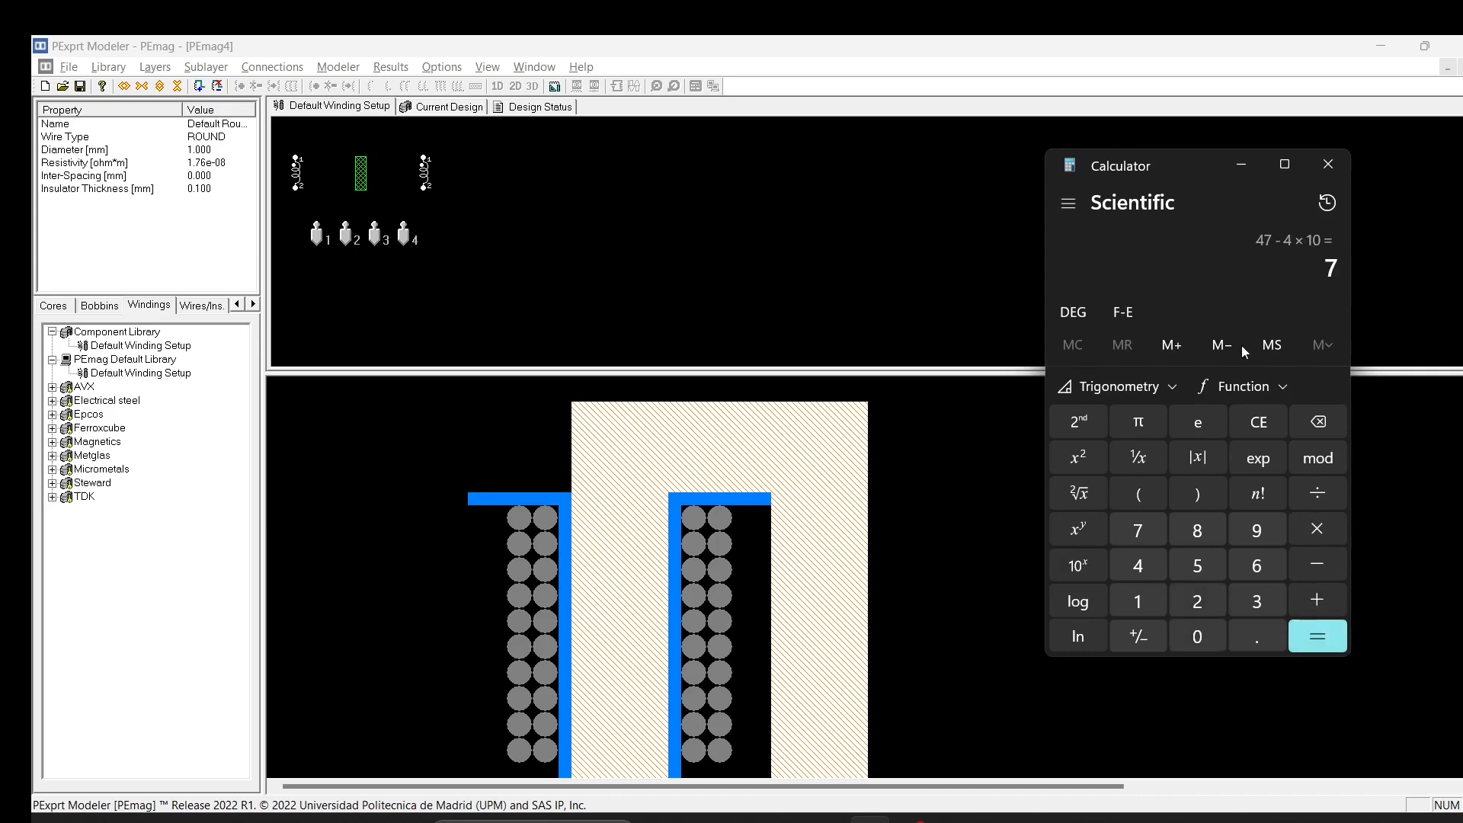
- Divide the remaining Calculator value by 2 and switch back to PEmag
left_click(908, 409)
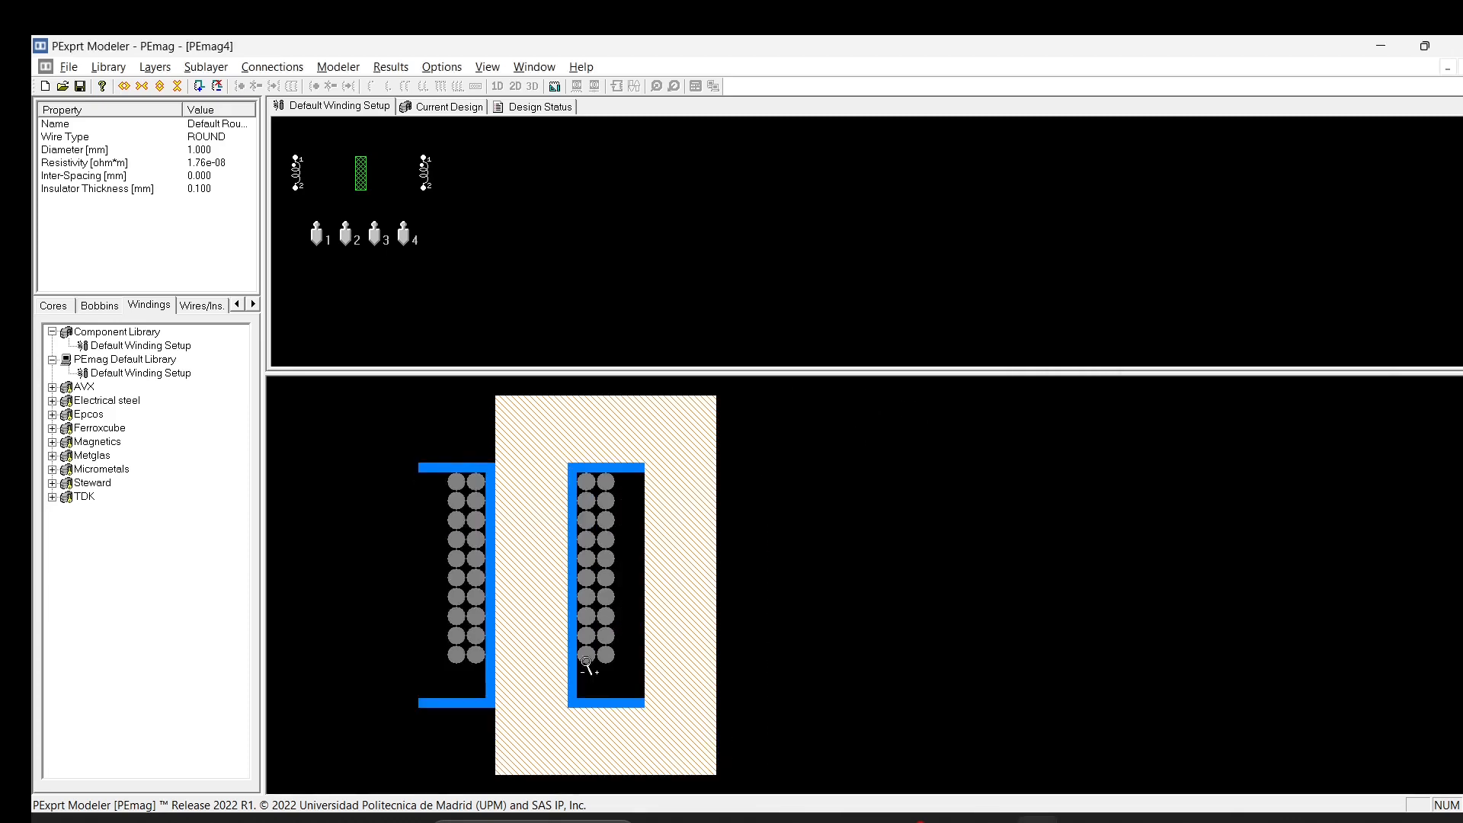
left_click(871, 819)
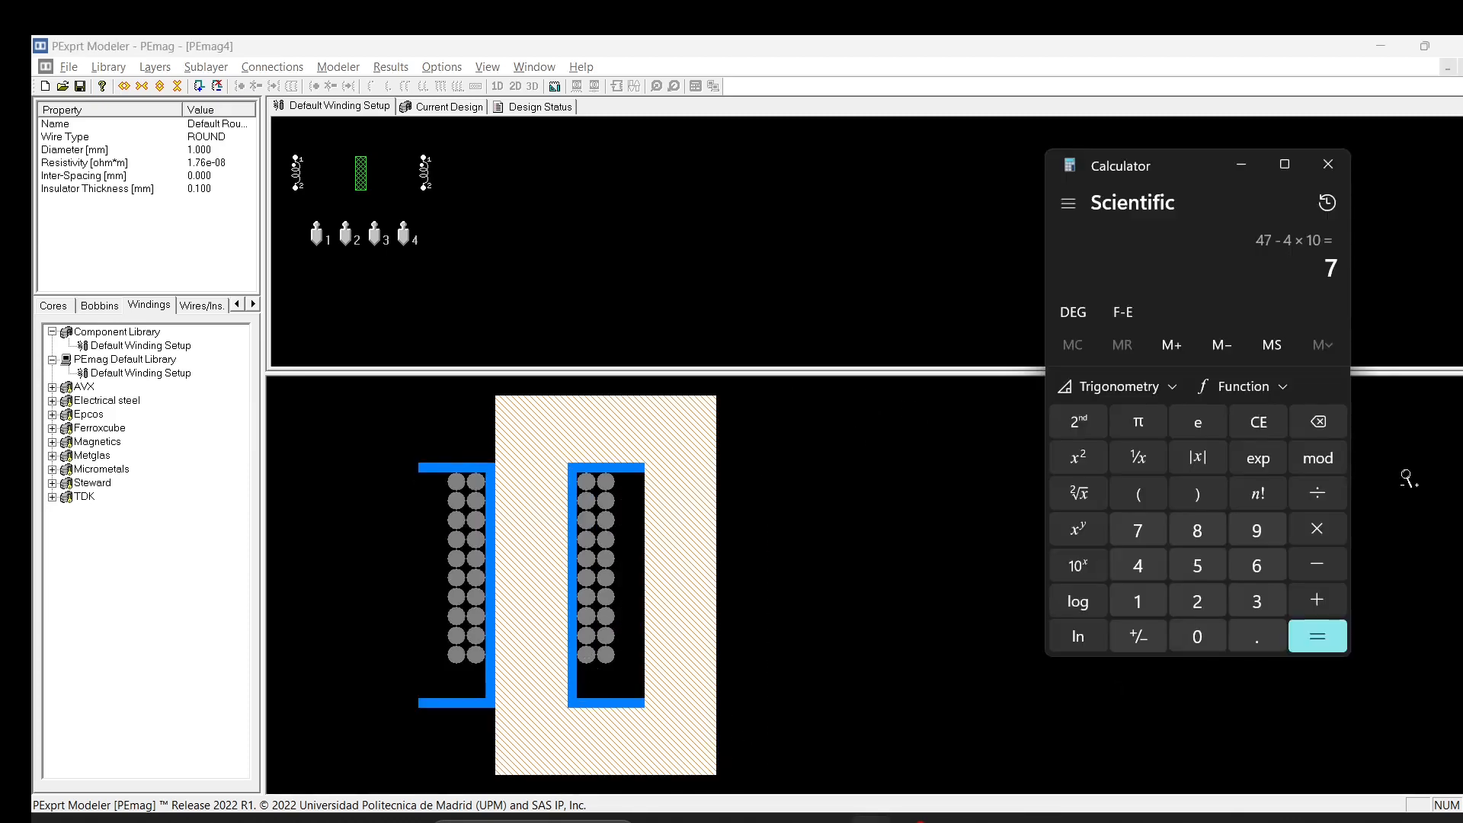
left_click(1311, 511)
left_click(1203, 599)
left_click(1317, 624)
left_click(1242, 165)
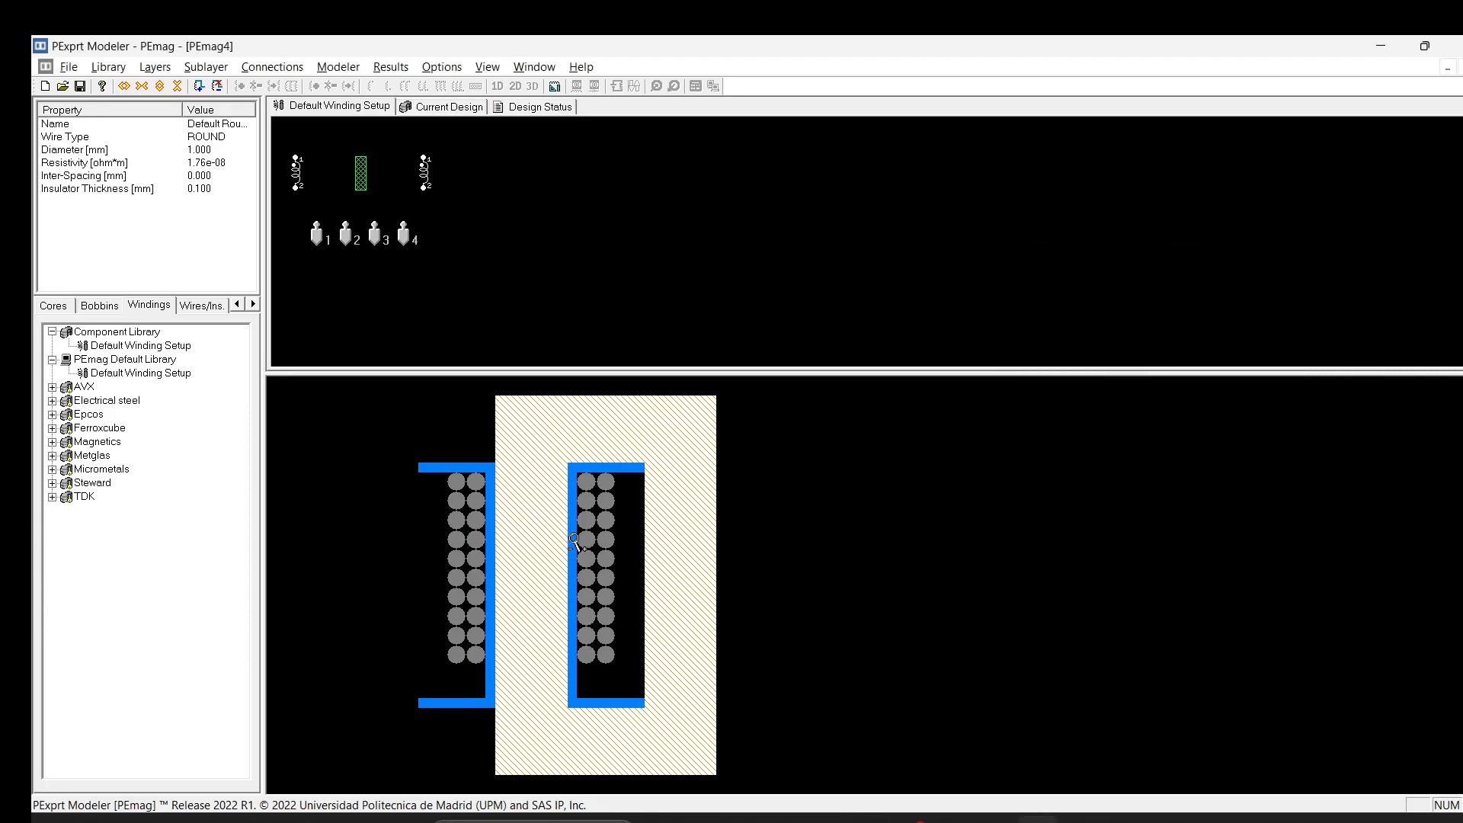
- Set the top margin tape of the Component Library's Default Winding Setup to 3.5 mm and inspect the turns' vertical placement
double_click(126, 347)
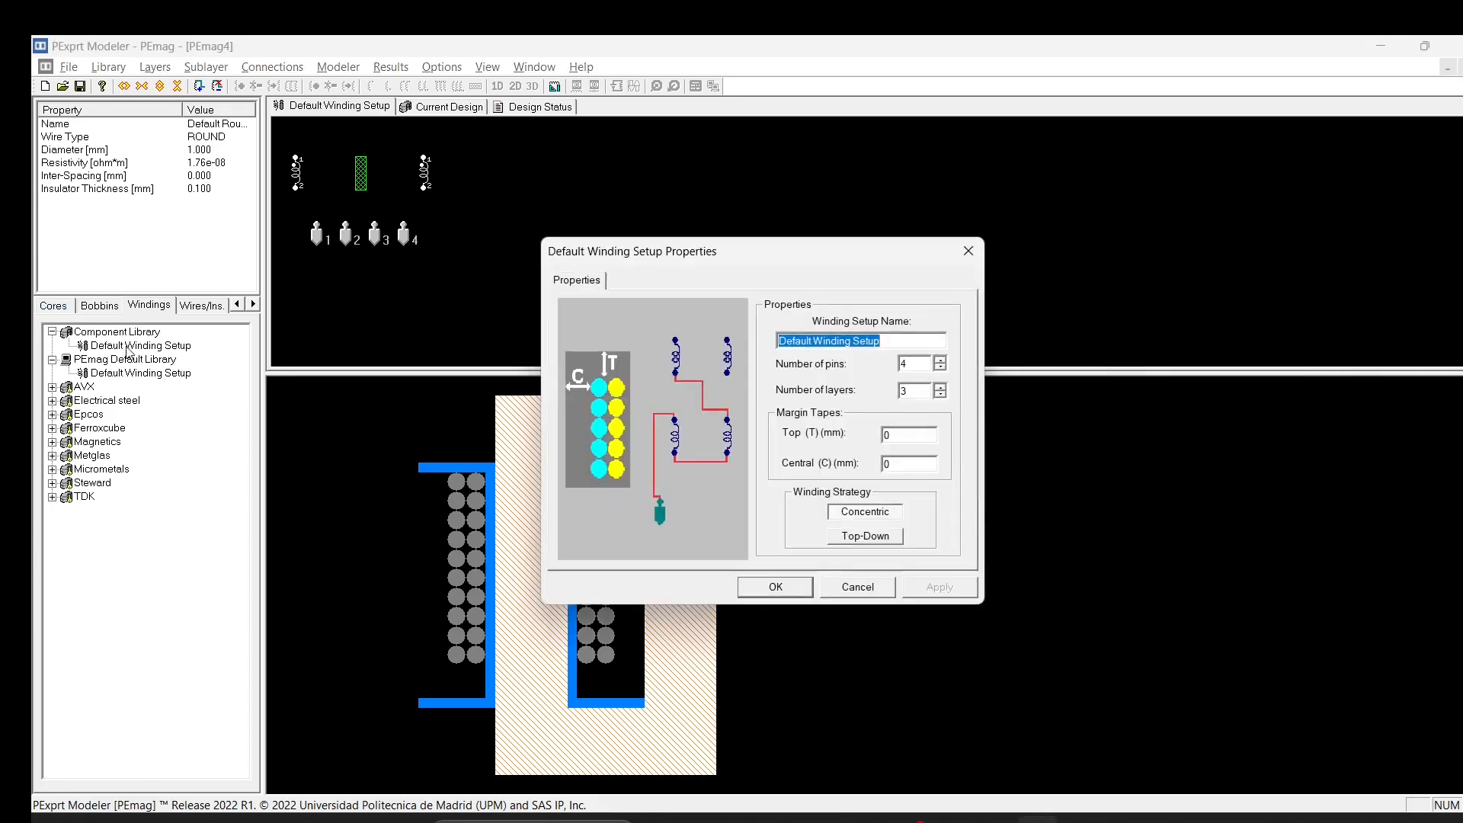
left_click(914, 434)
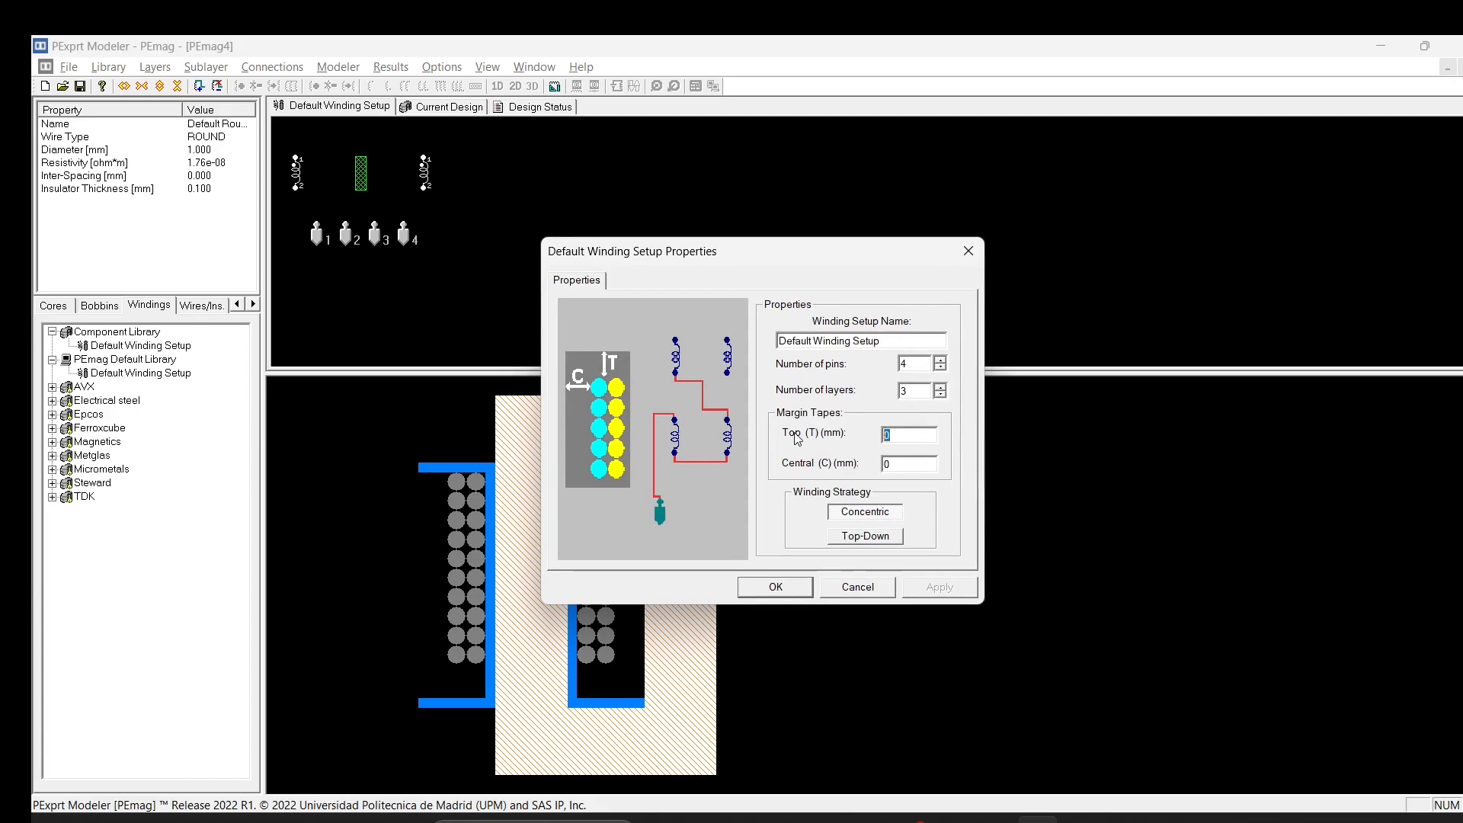
type("3")
left_click(954, 587)
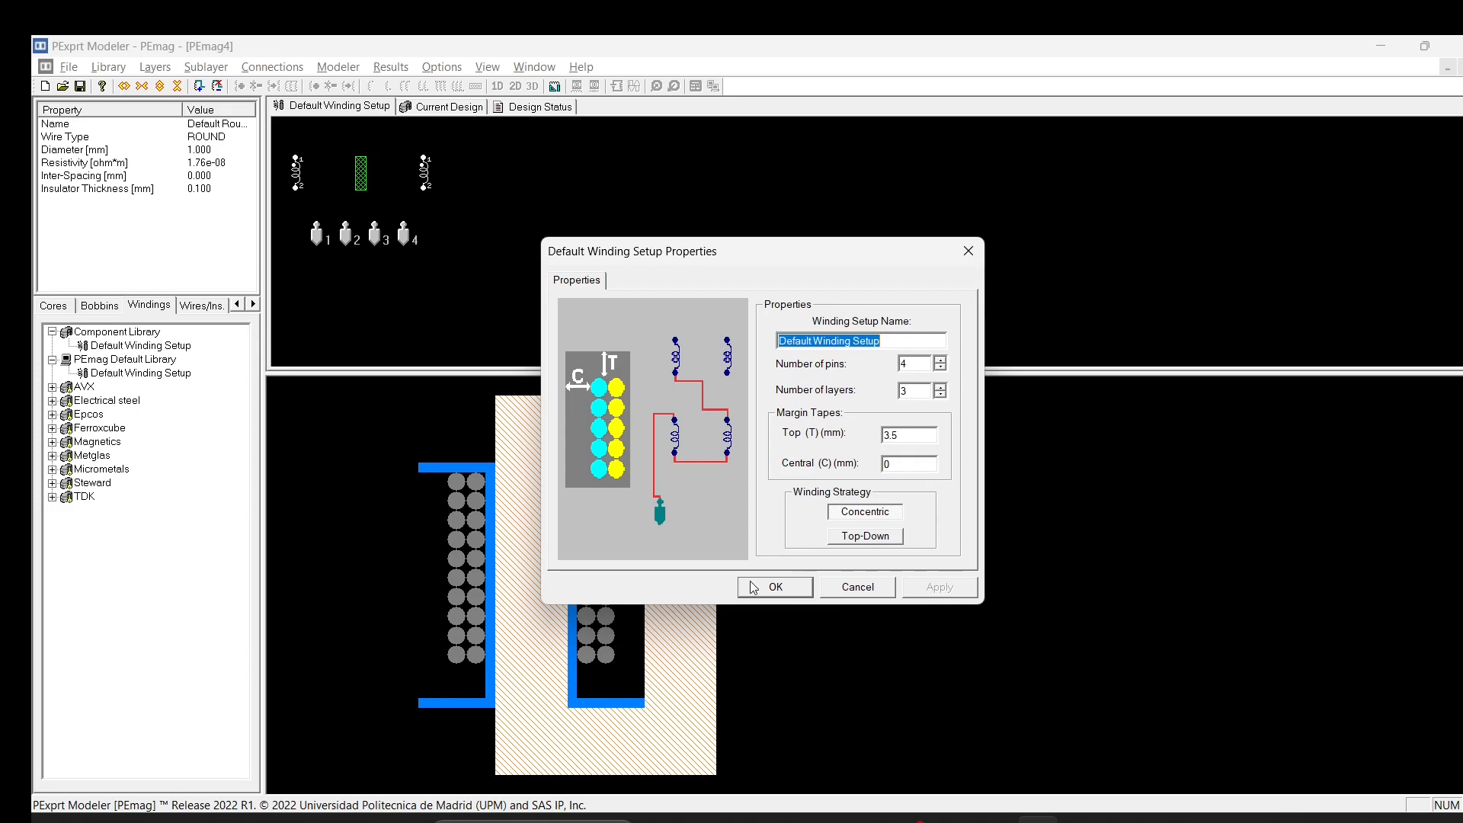
left_click(775, 587)
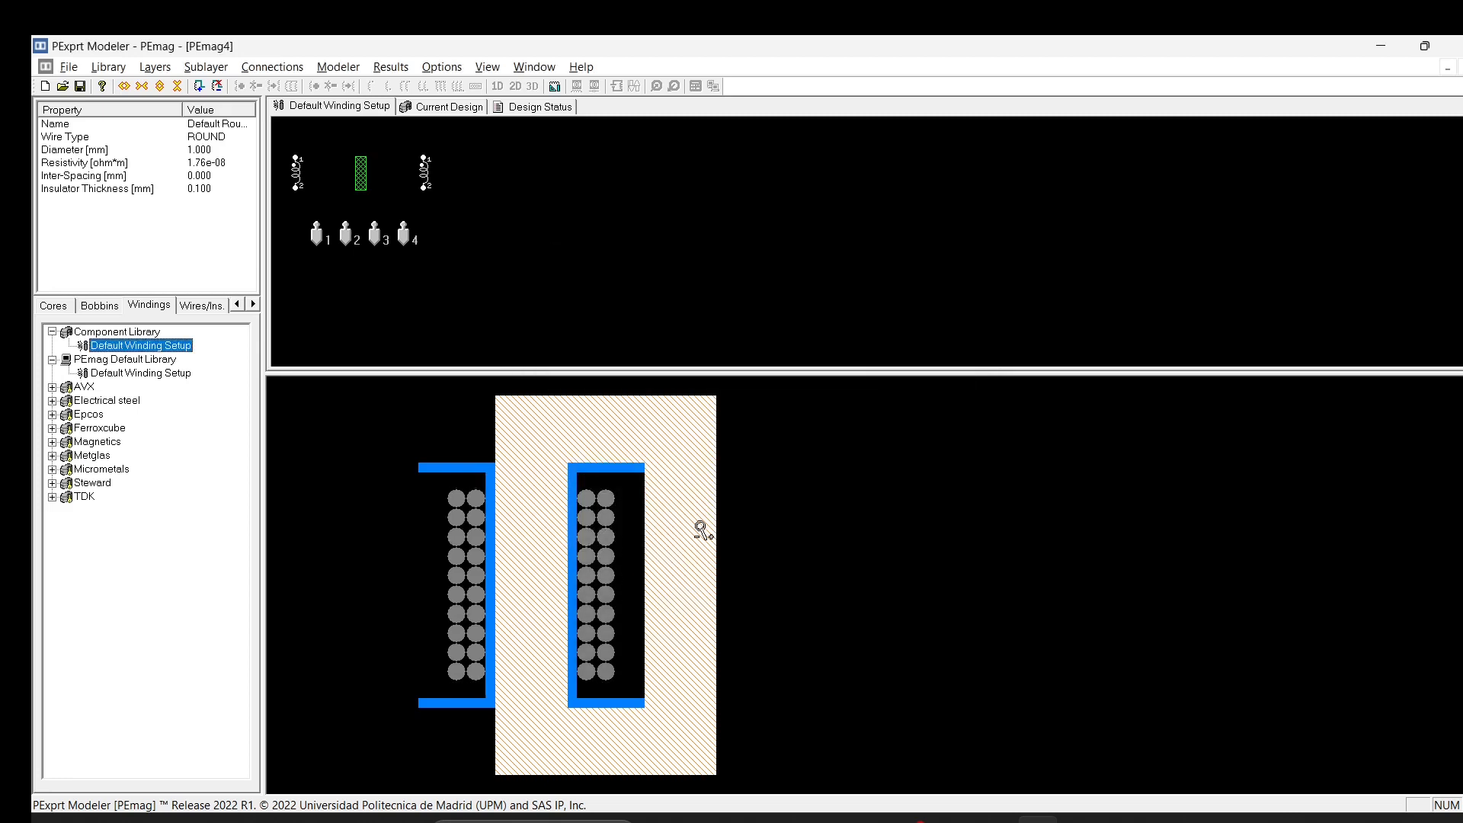
left_click(600, 533)
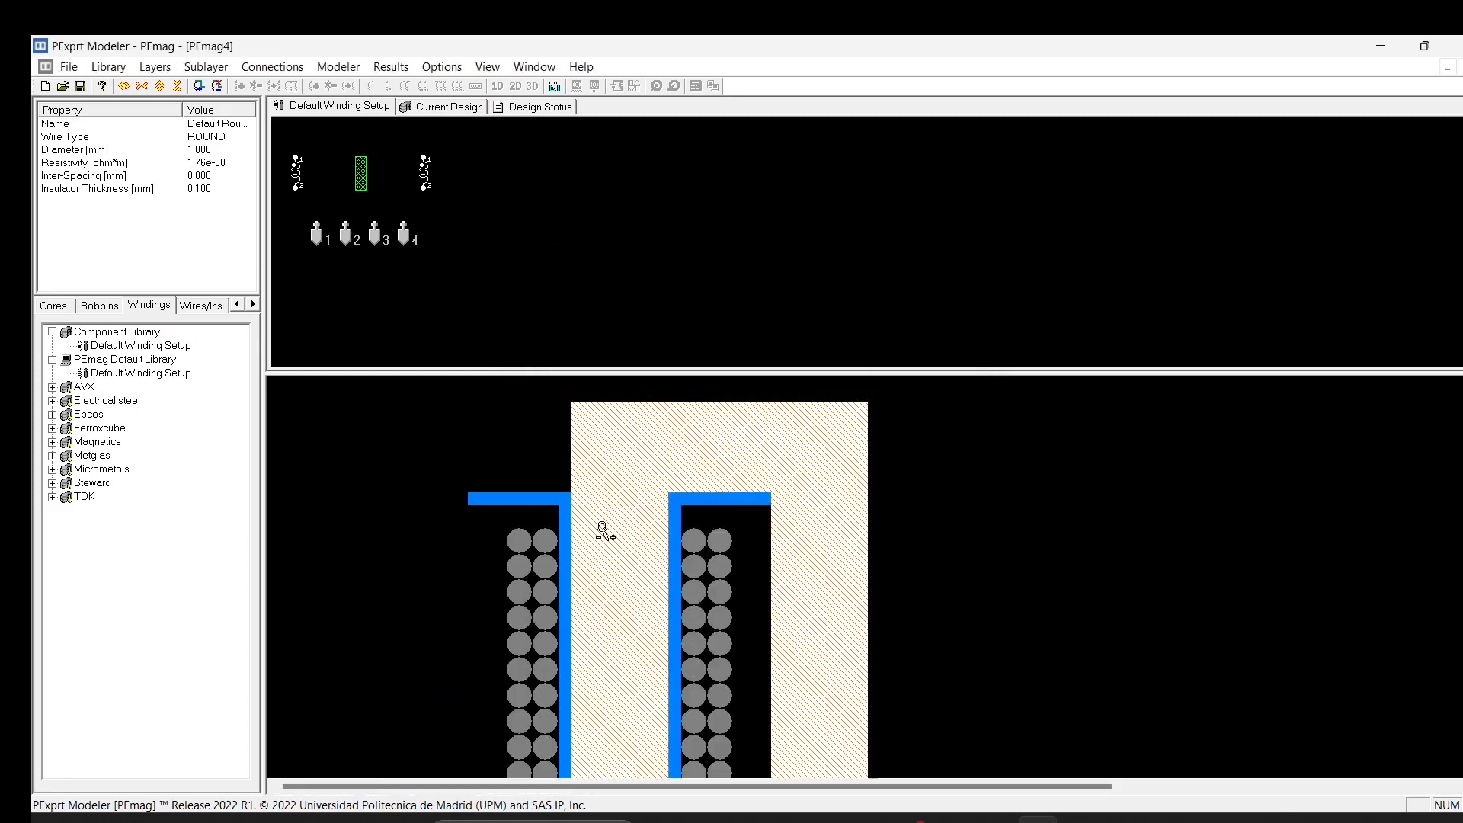
right_click(745, 549)
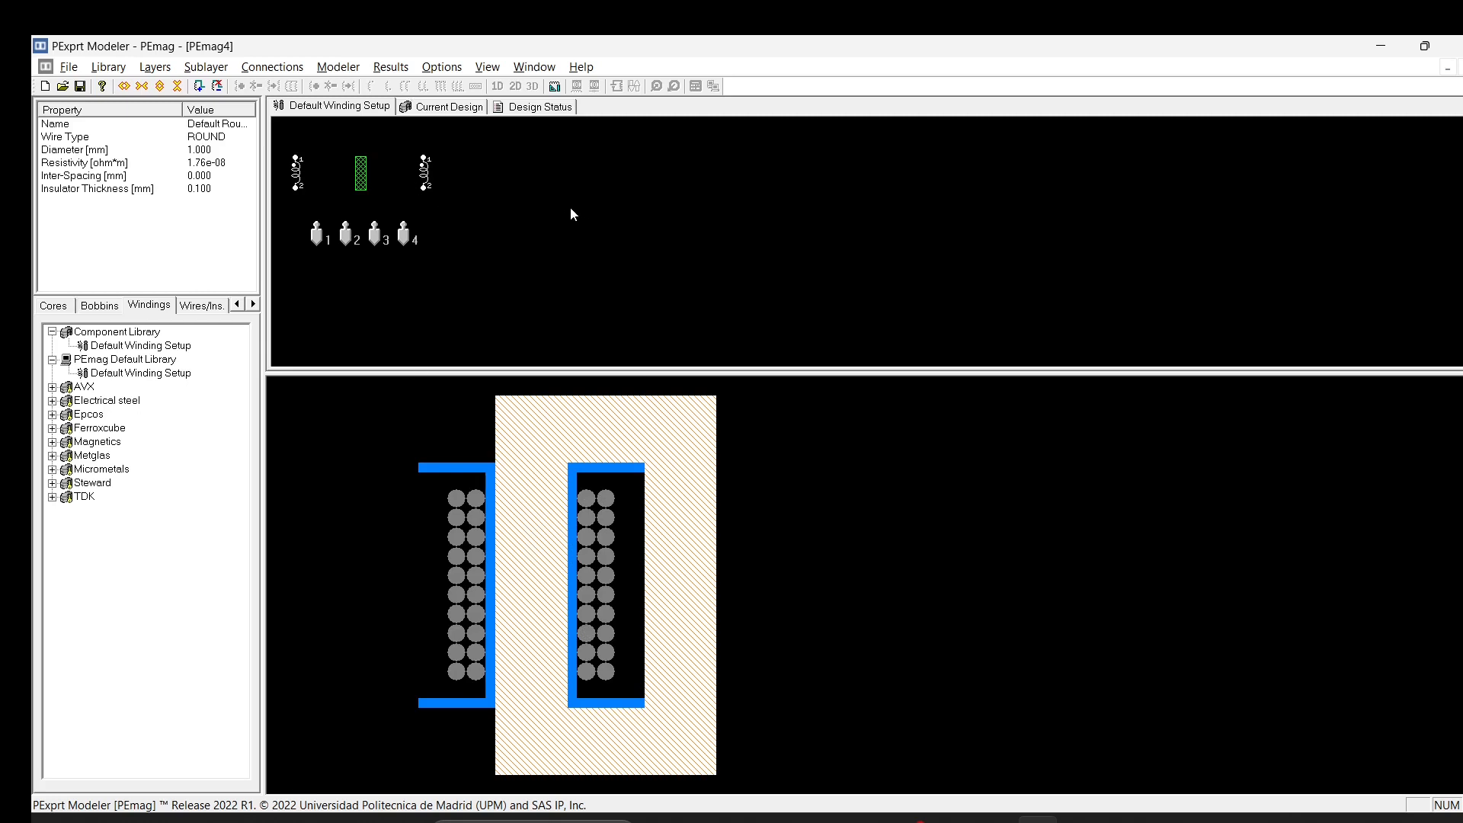
- Connect nodes 1 and 2 of the layer 1 winding to pins 1 and 2
left_click(360, 164)
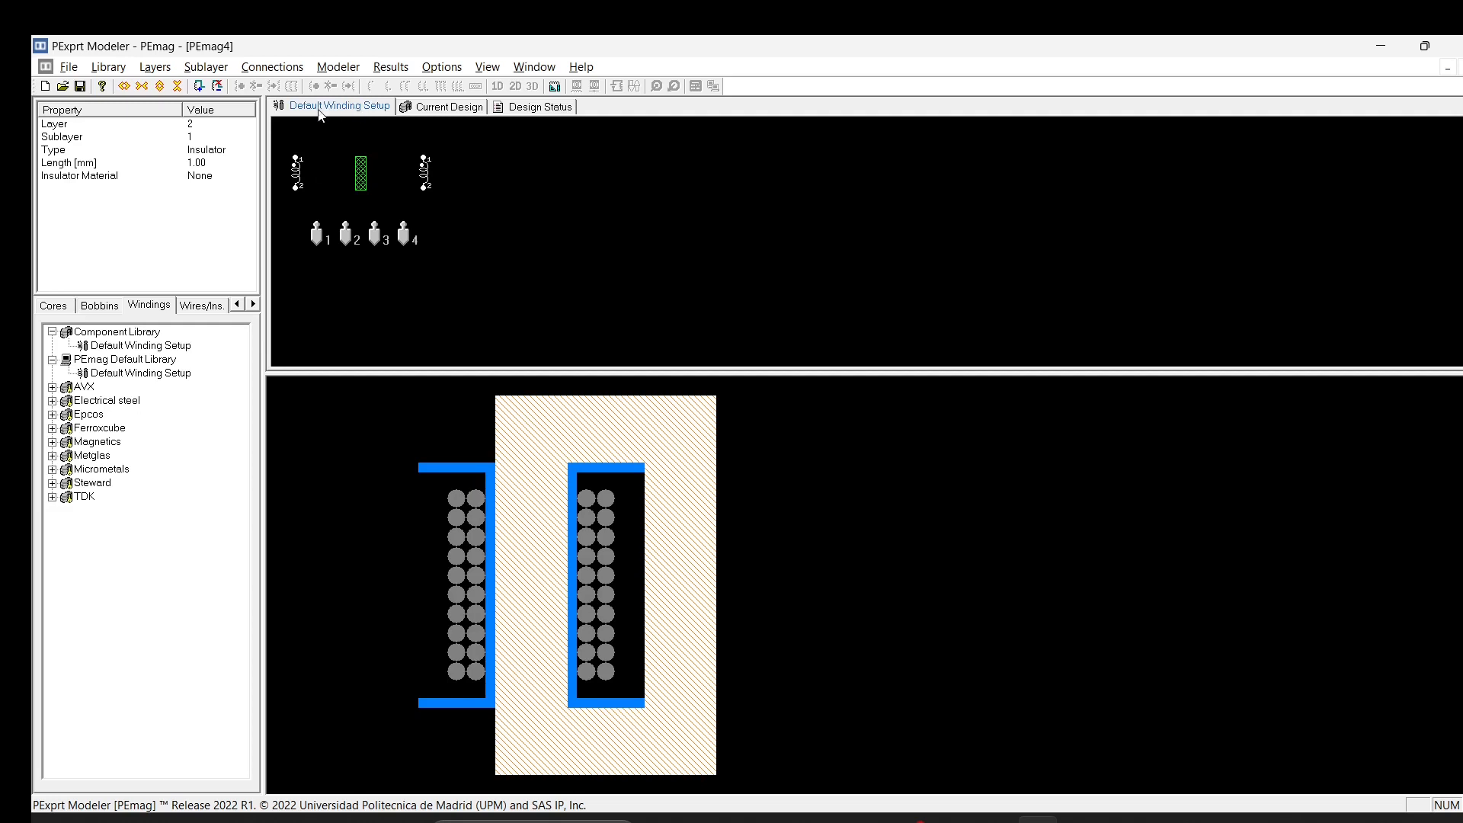
left_click(272, 67)
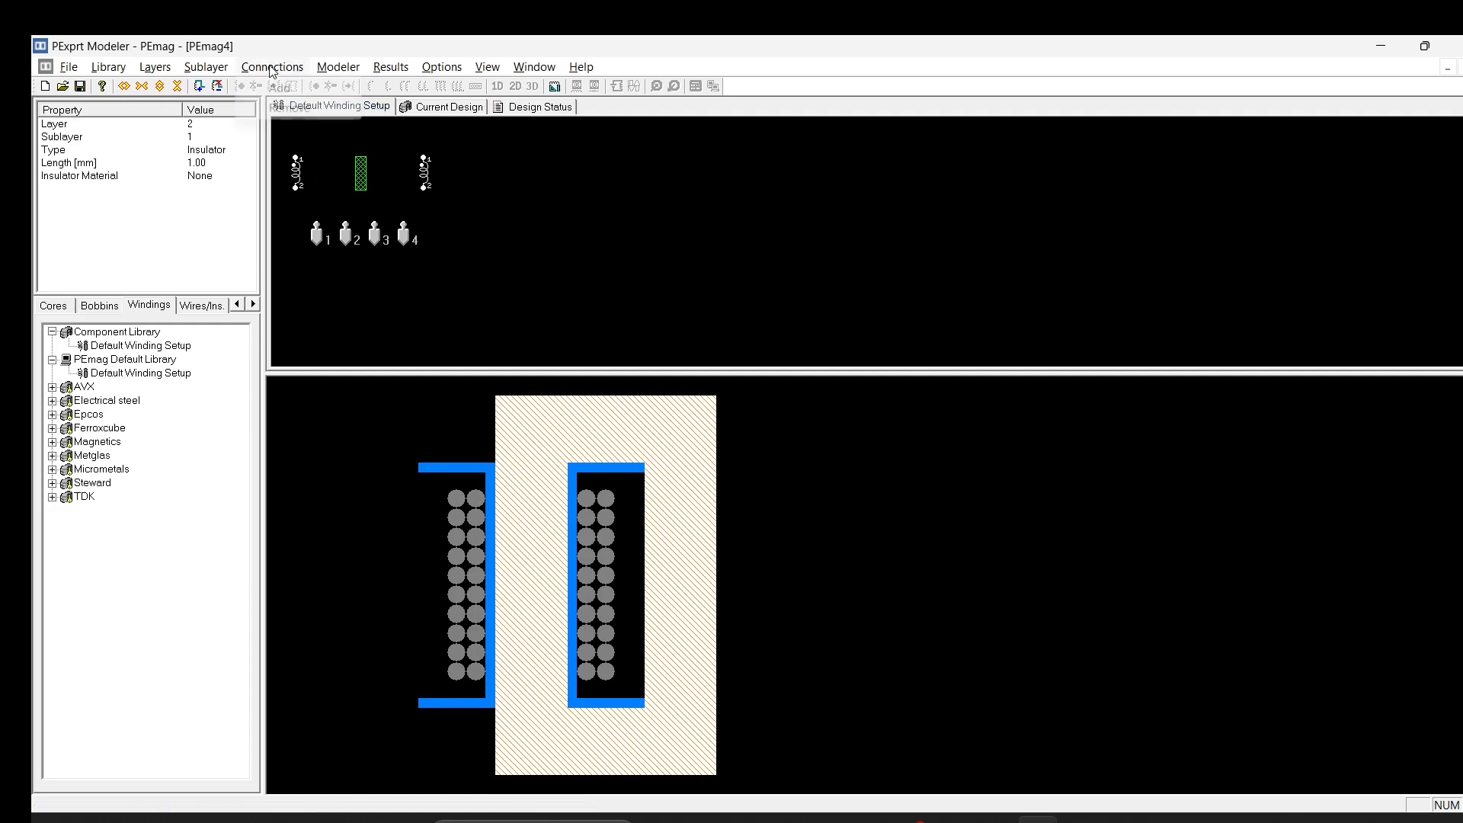
left_click(277, 92)
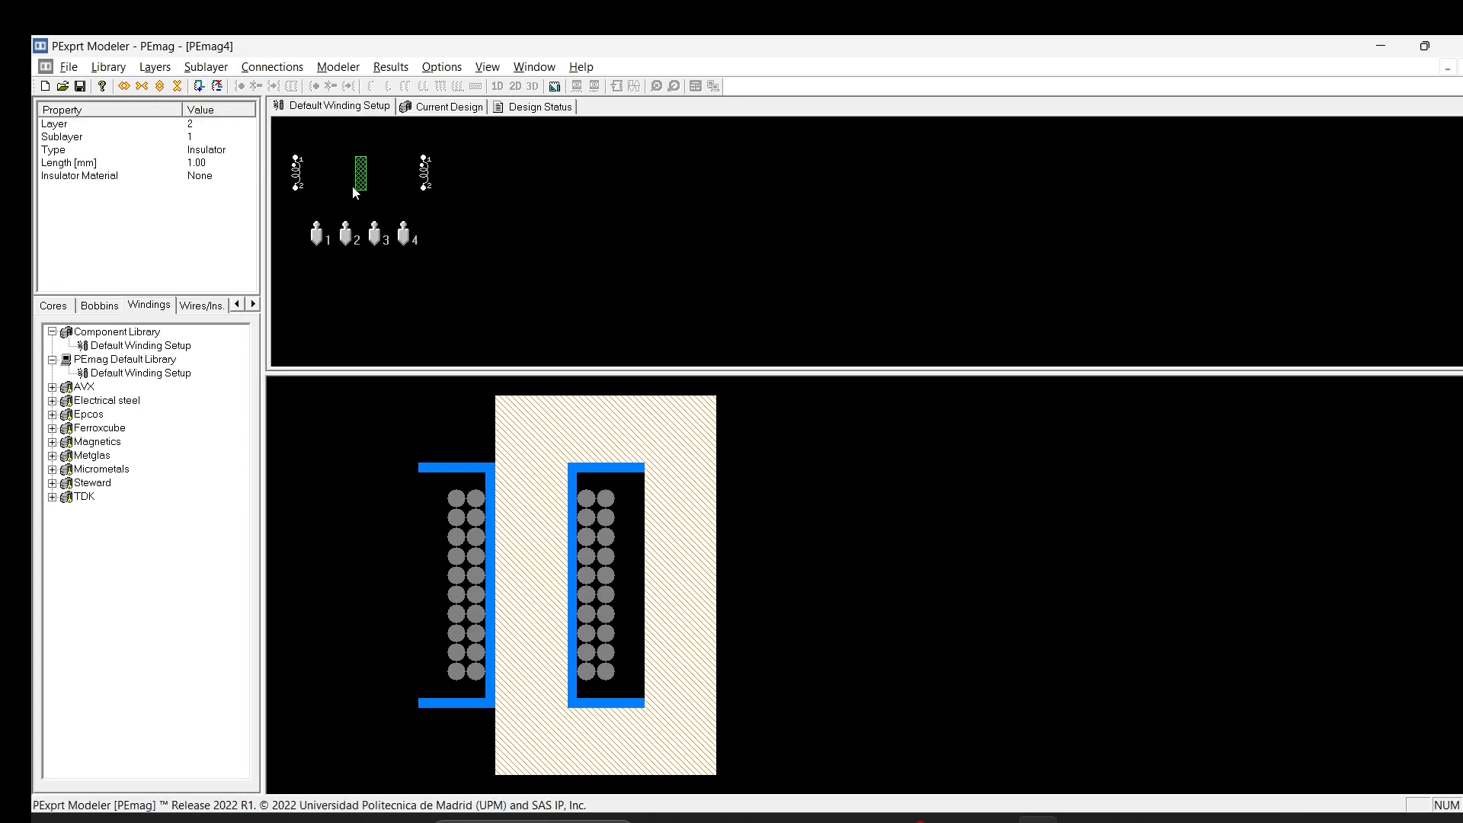
left_click(298, 172)
left_click(199, 86)
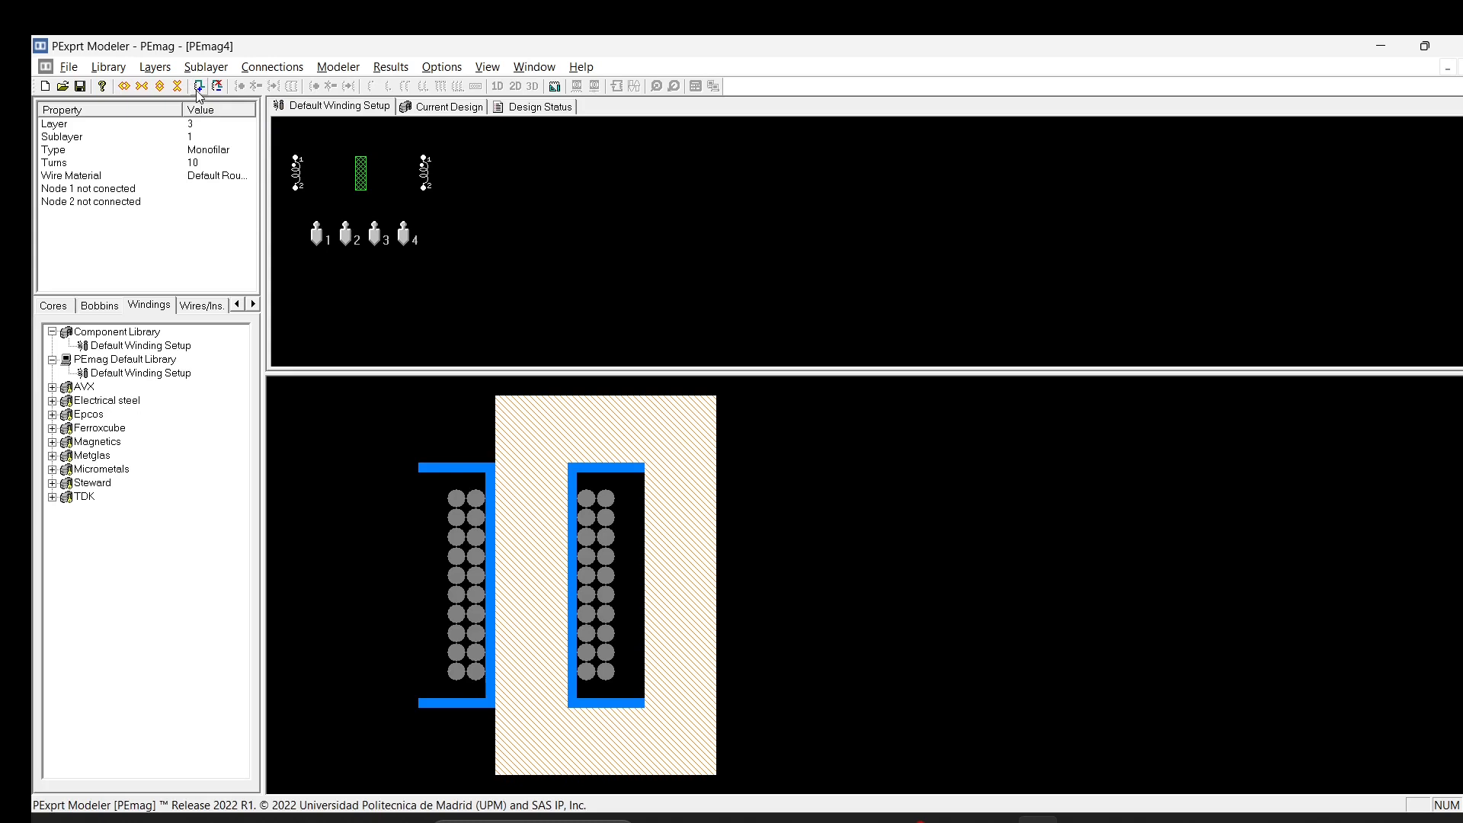
left_click(317, 218)
left_click(297, 158)
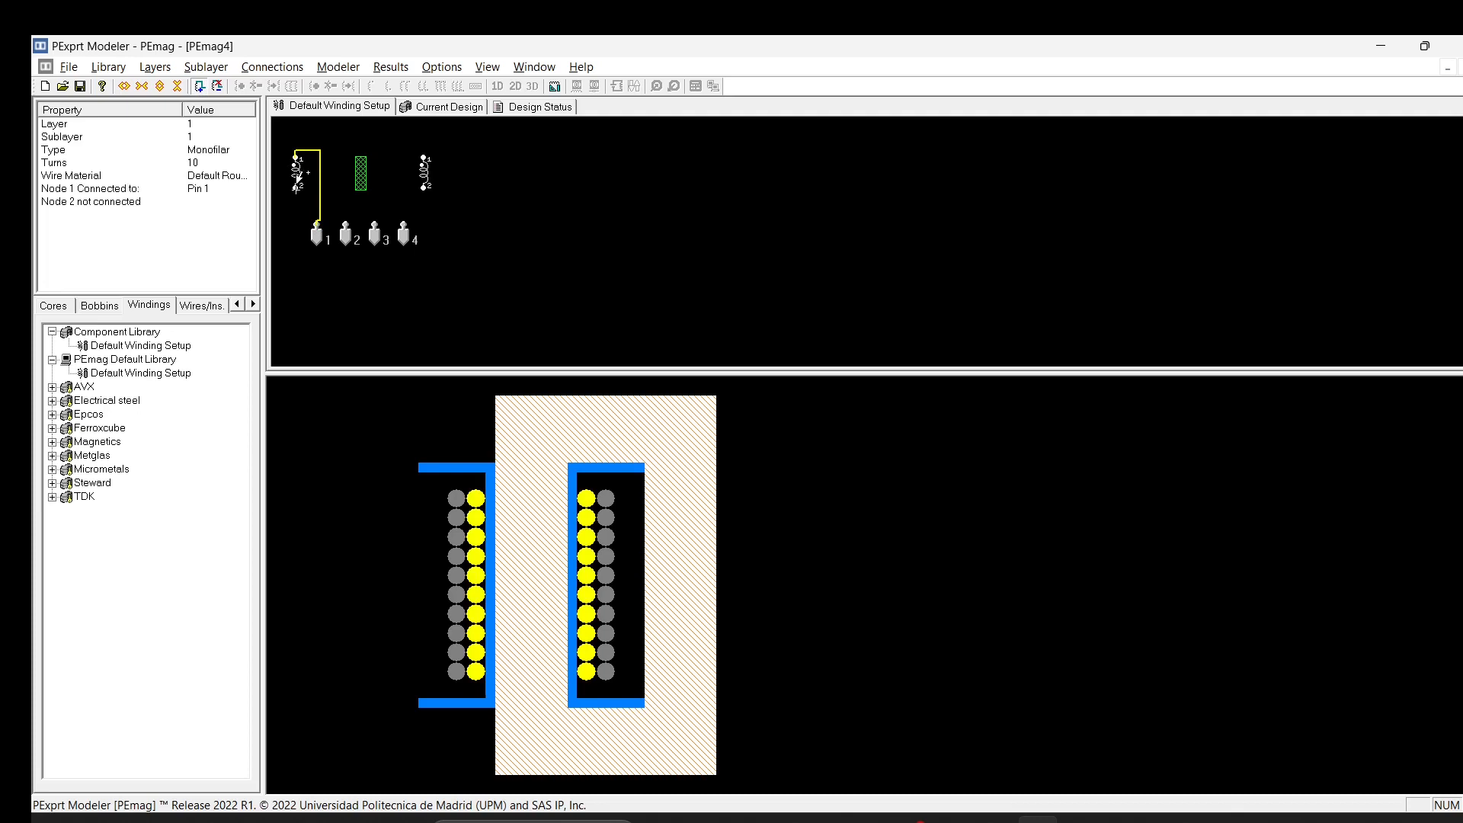
left_click(346, 216)
- Connect nodes 1 and 2 of the layer 3 winding to pins 3 and 4
left_click(374, 217)
left_click(425, 155)
left_click(424, 186)
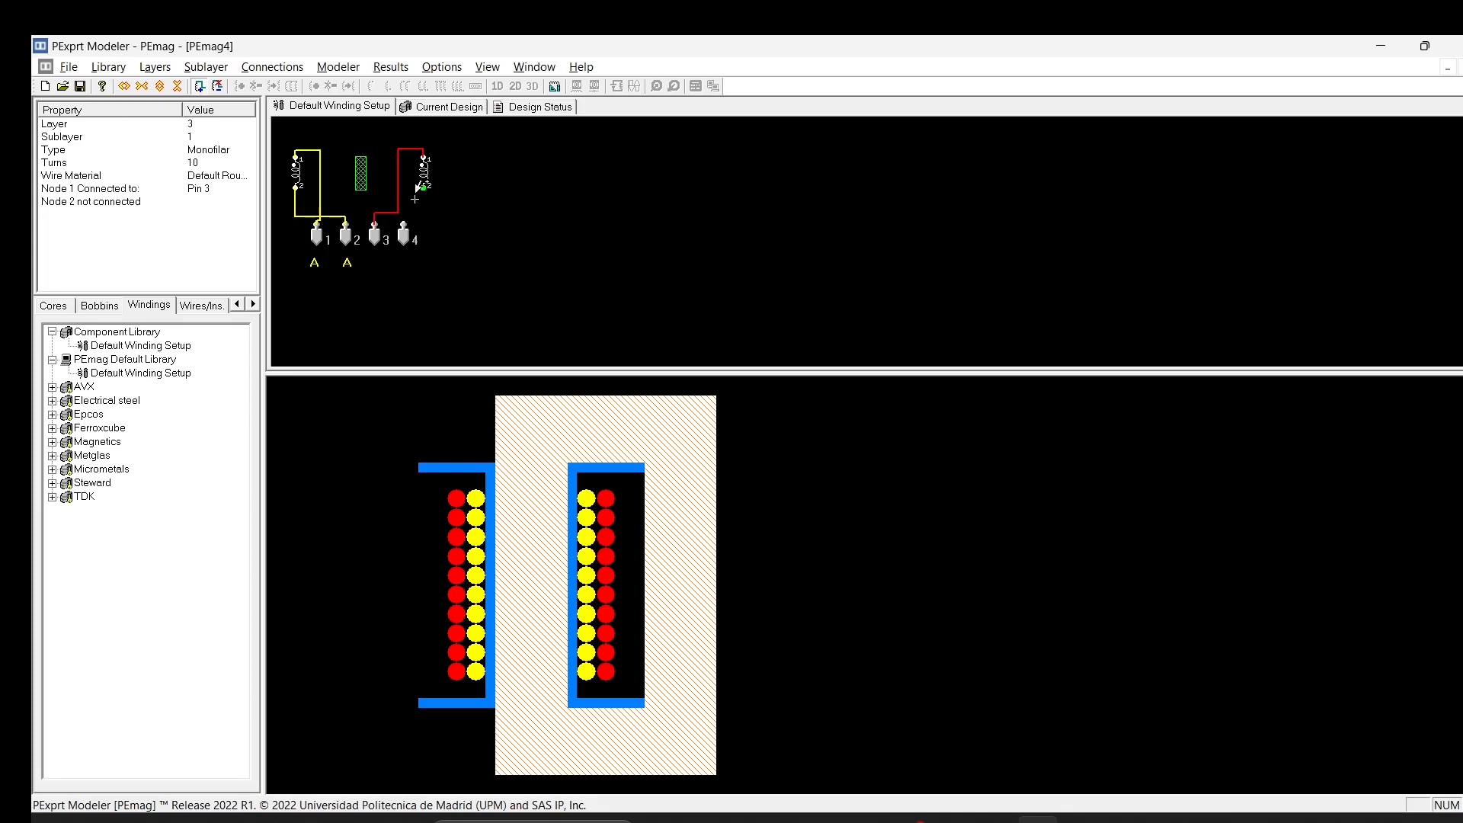
left_click(405, 219)
- Check the design status and assign the Default Insulator from the PEmag Default Library to the layer 2 insulator
left_click(538, 107)
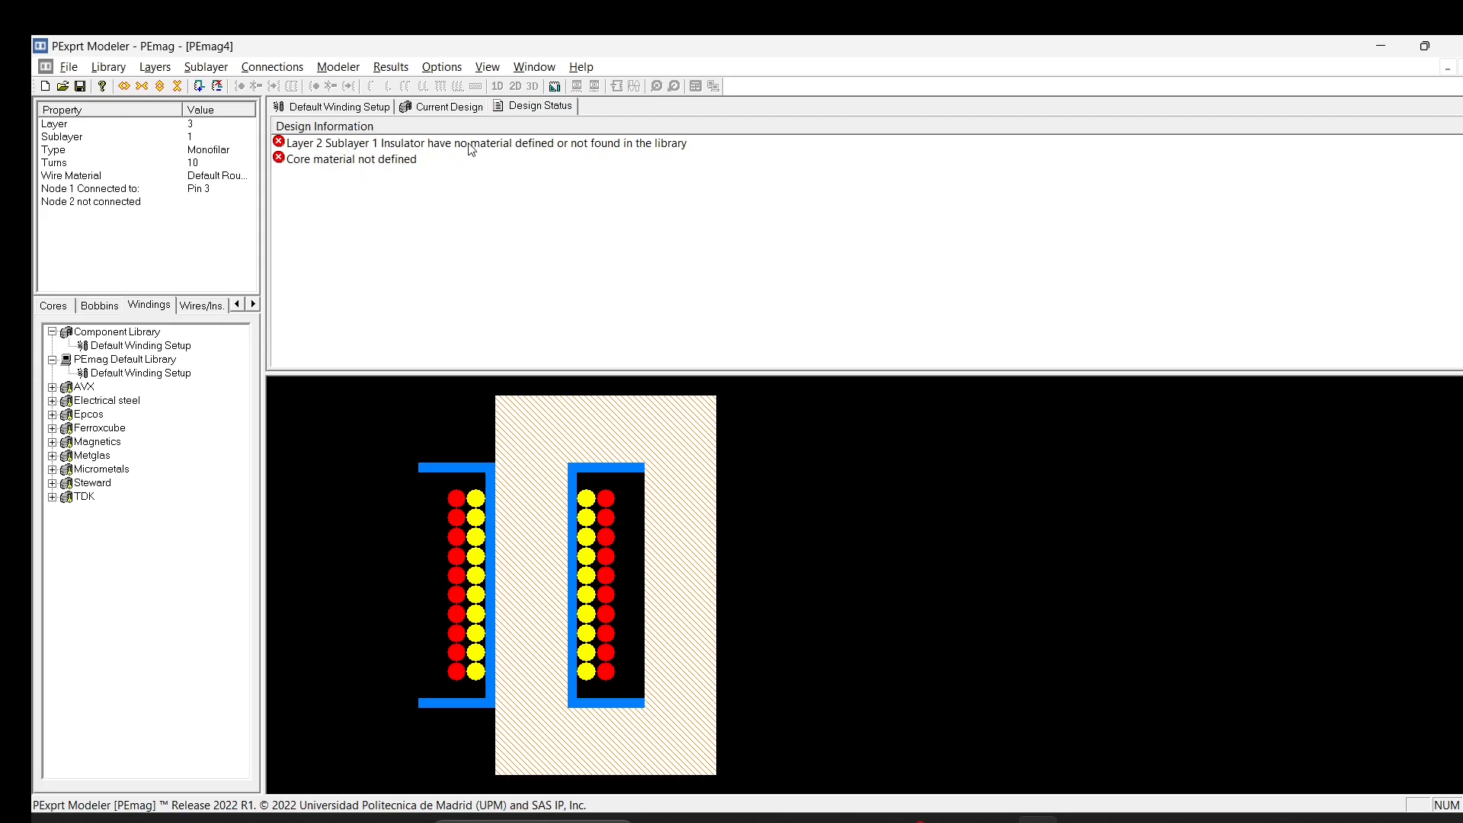
left_click(328, 106)
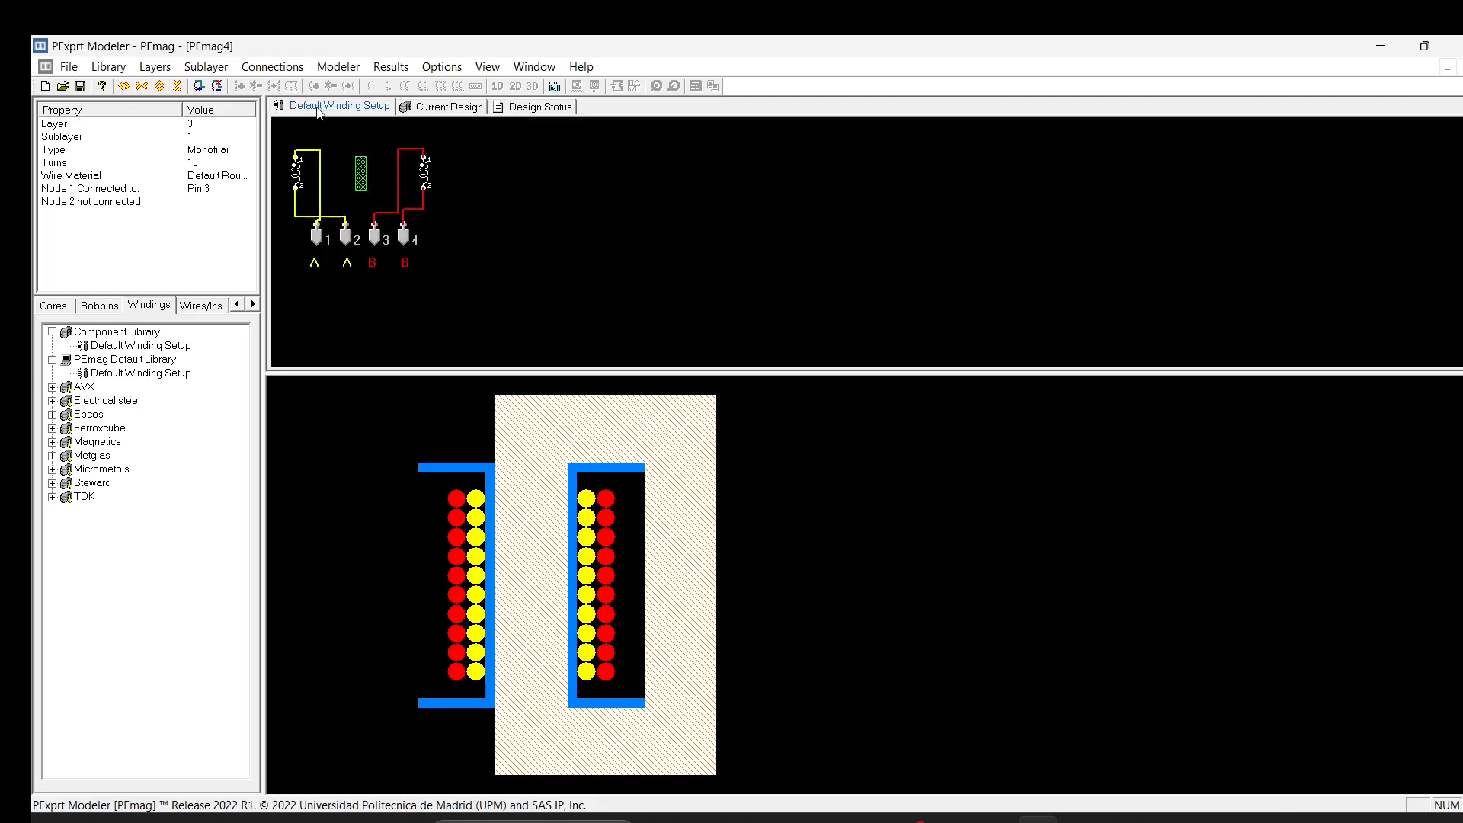
left_click(362, 182)
left_click(362, 182)
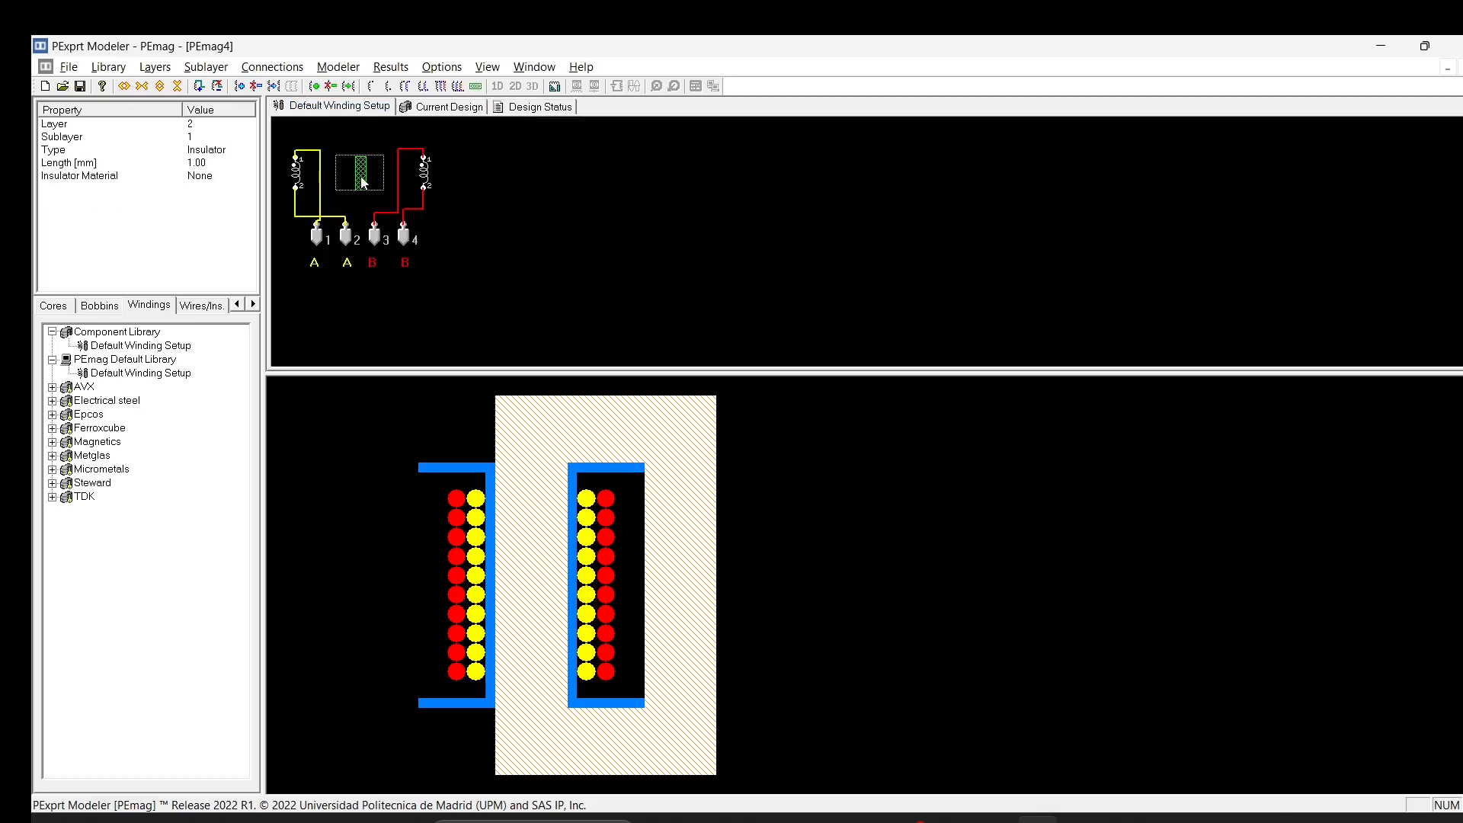
left_click(201, 305)
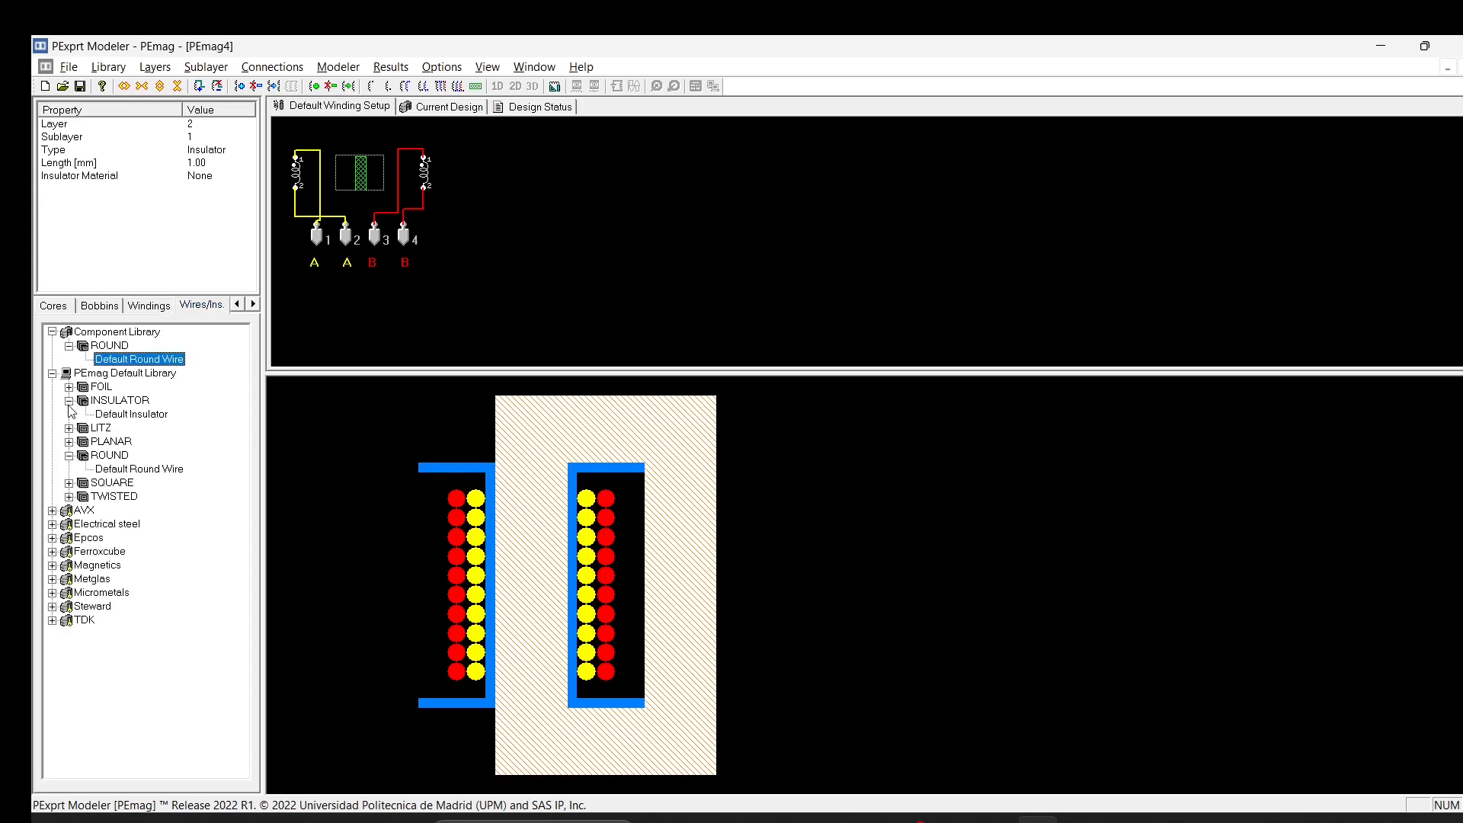
left_click_drag(127, 417, 373, 185)
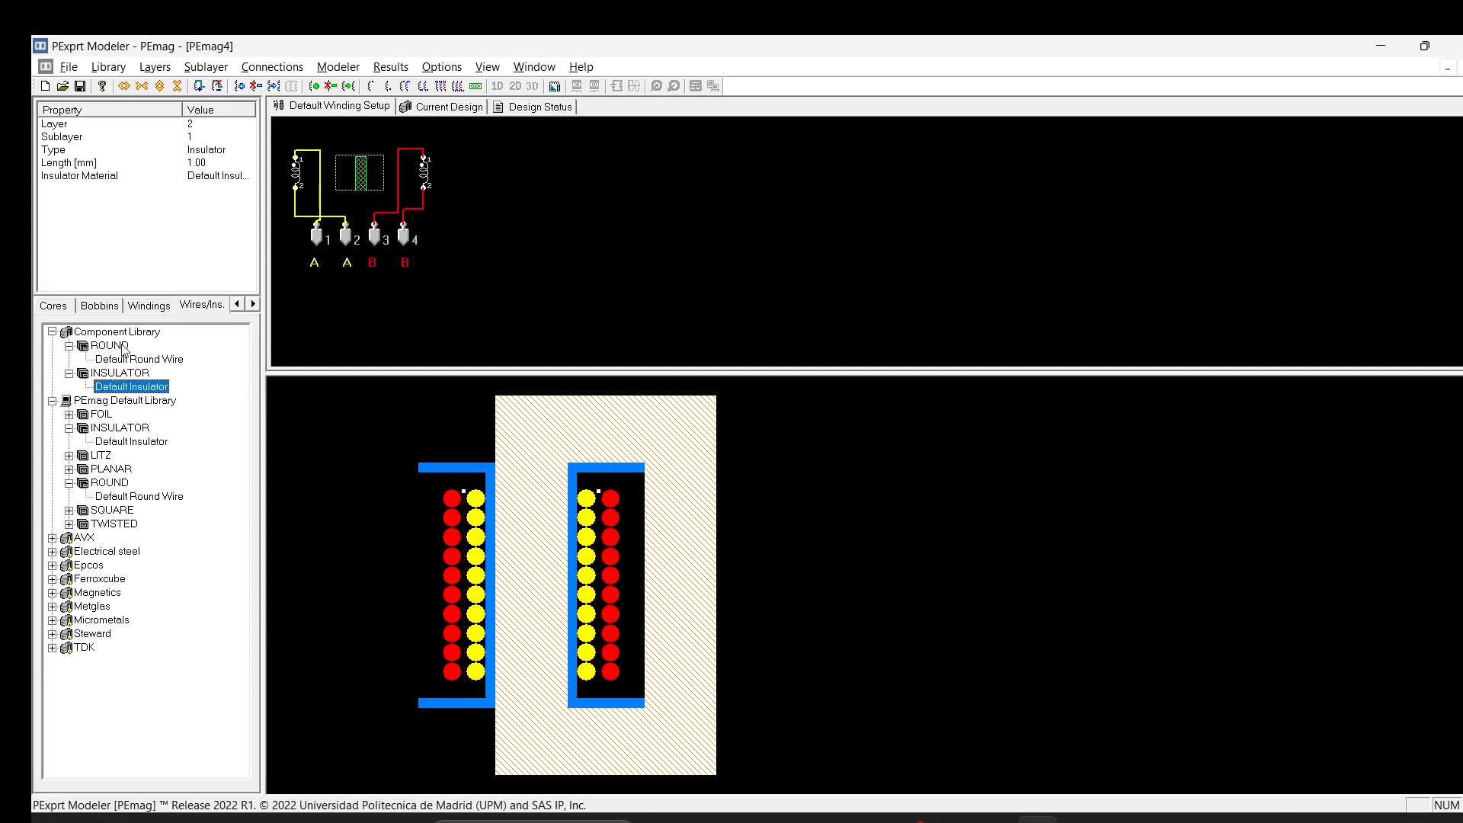
- Try to rename the Component Library's Default Insulator as Nomex
double_click(138, 389)
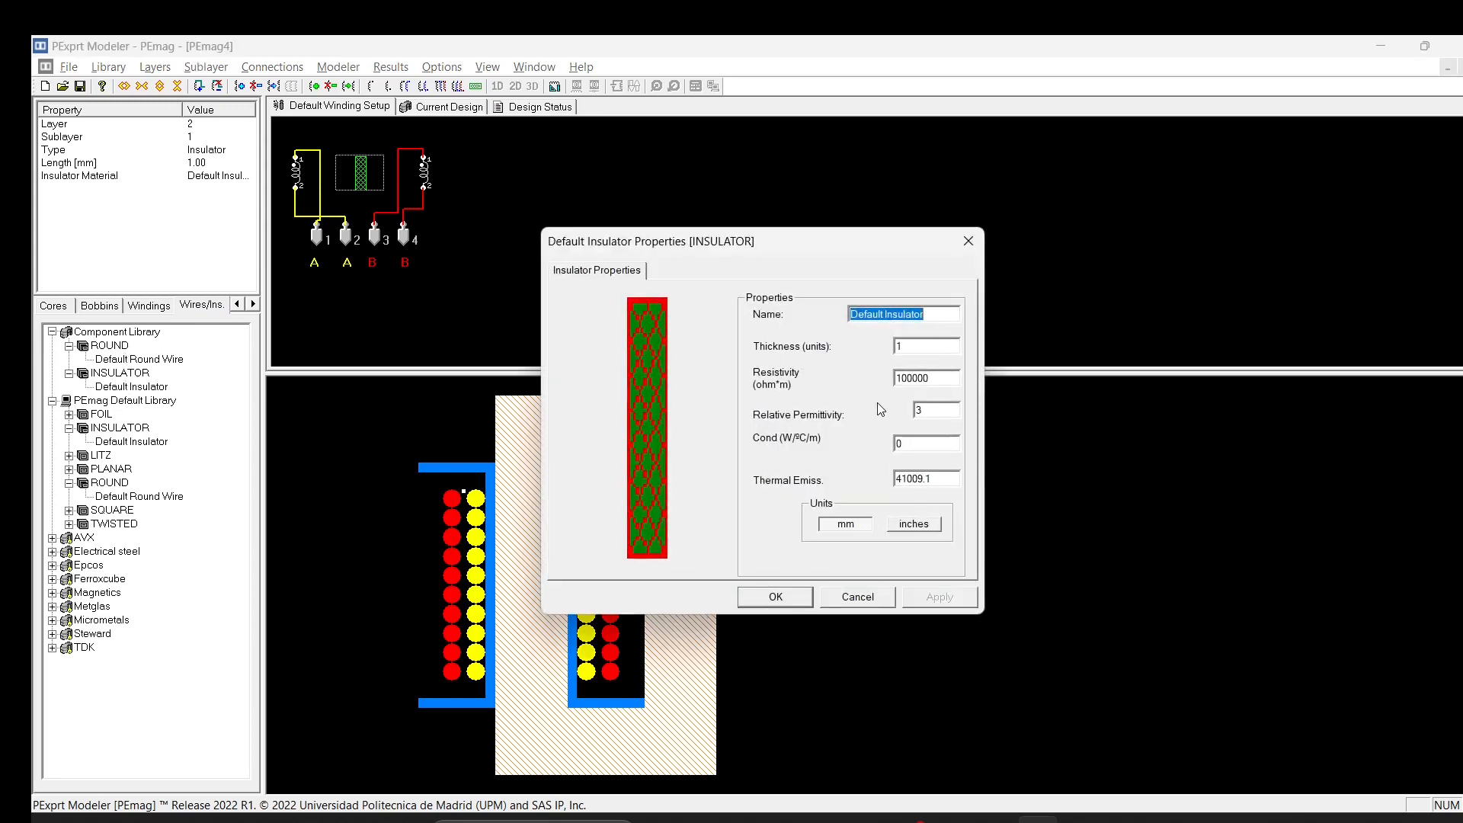
type("Nomex")
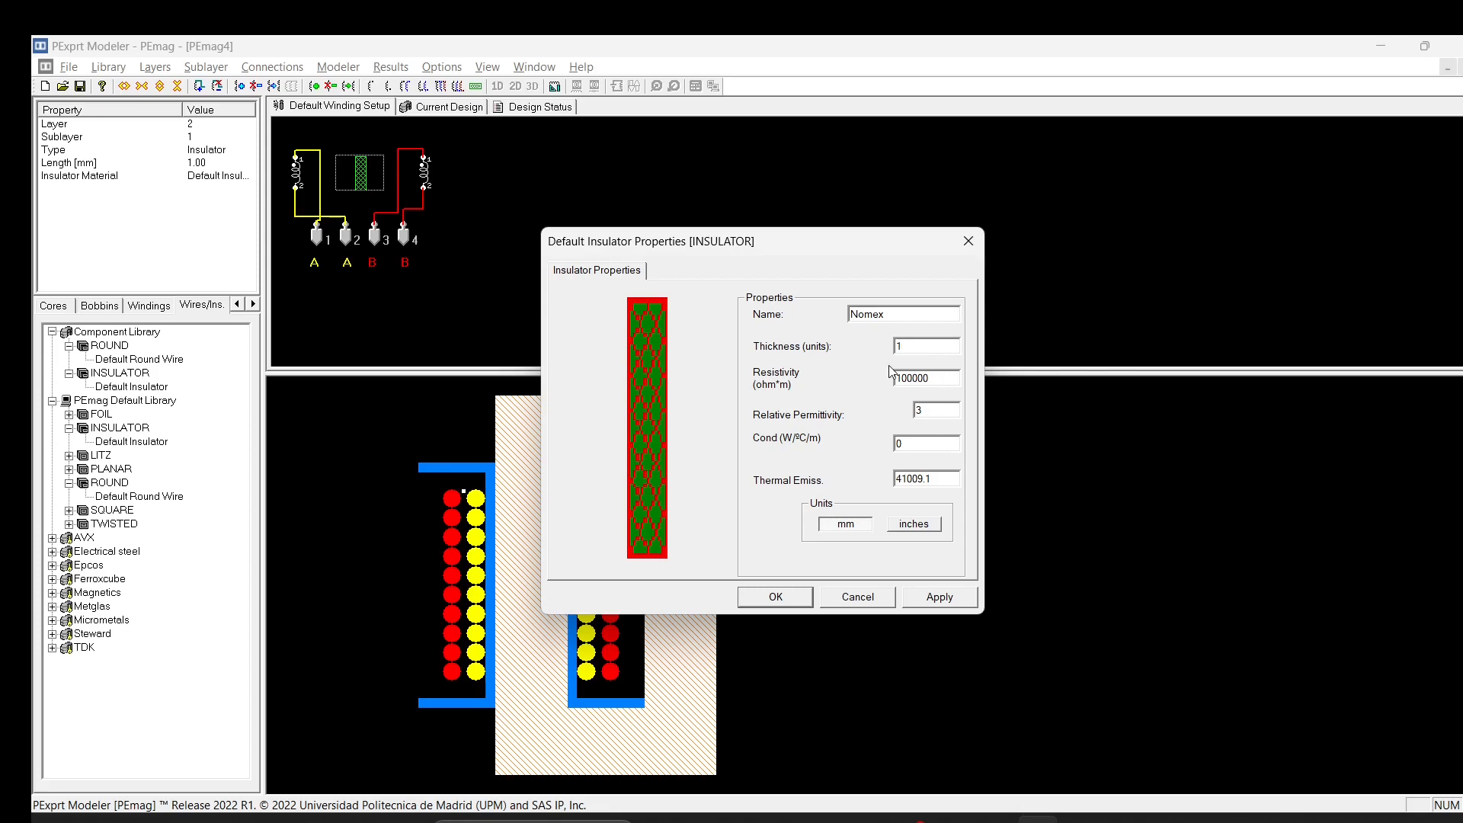
- Switch to the Foxit PDF reader, place it beside PEmag, and examine the DuPont Nomex 410 datasheet's thickness and electrical properties
mouse_move(832, 809)
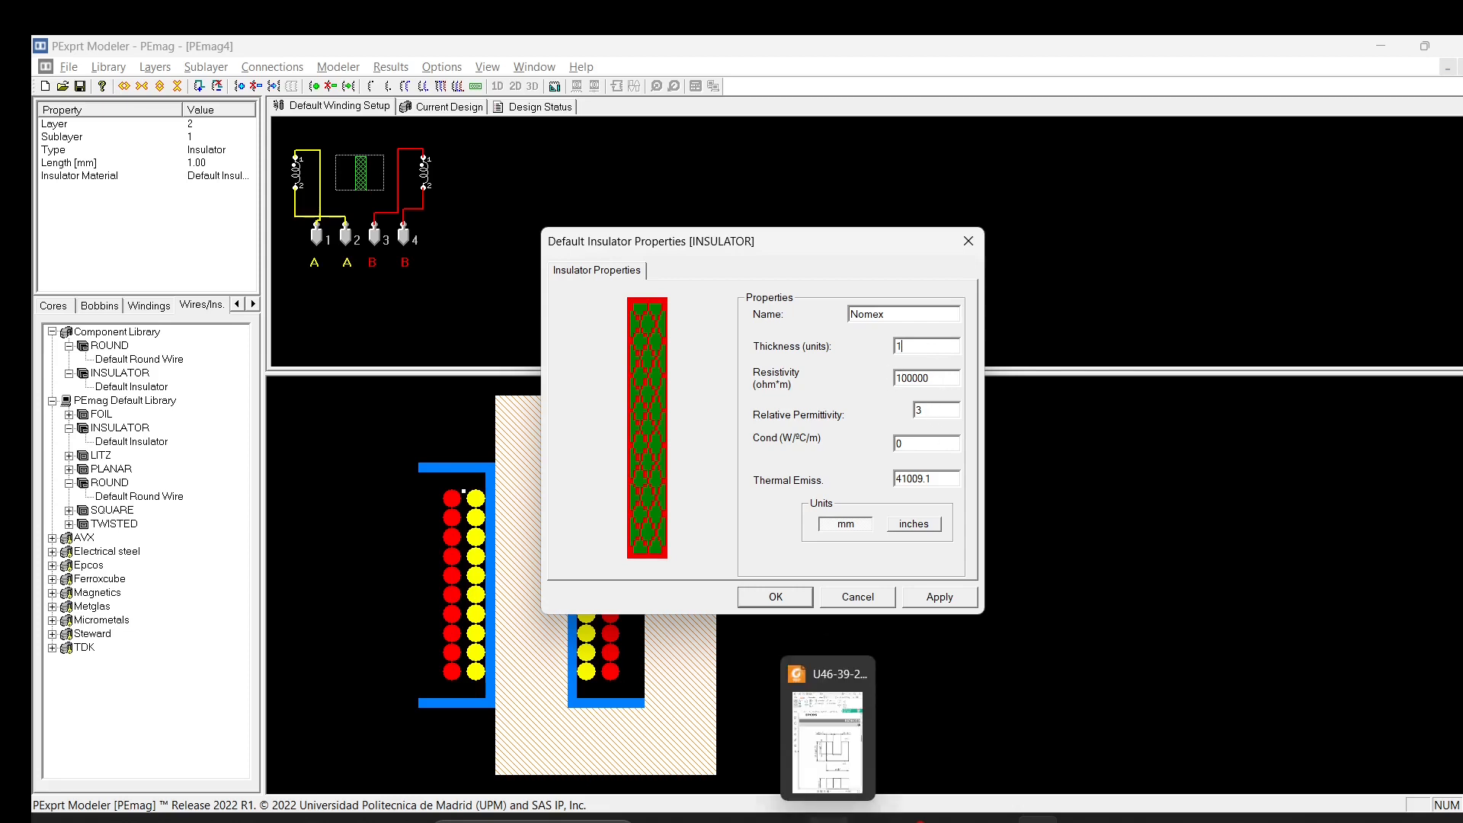
left_click(836, 783)
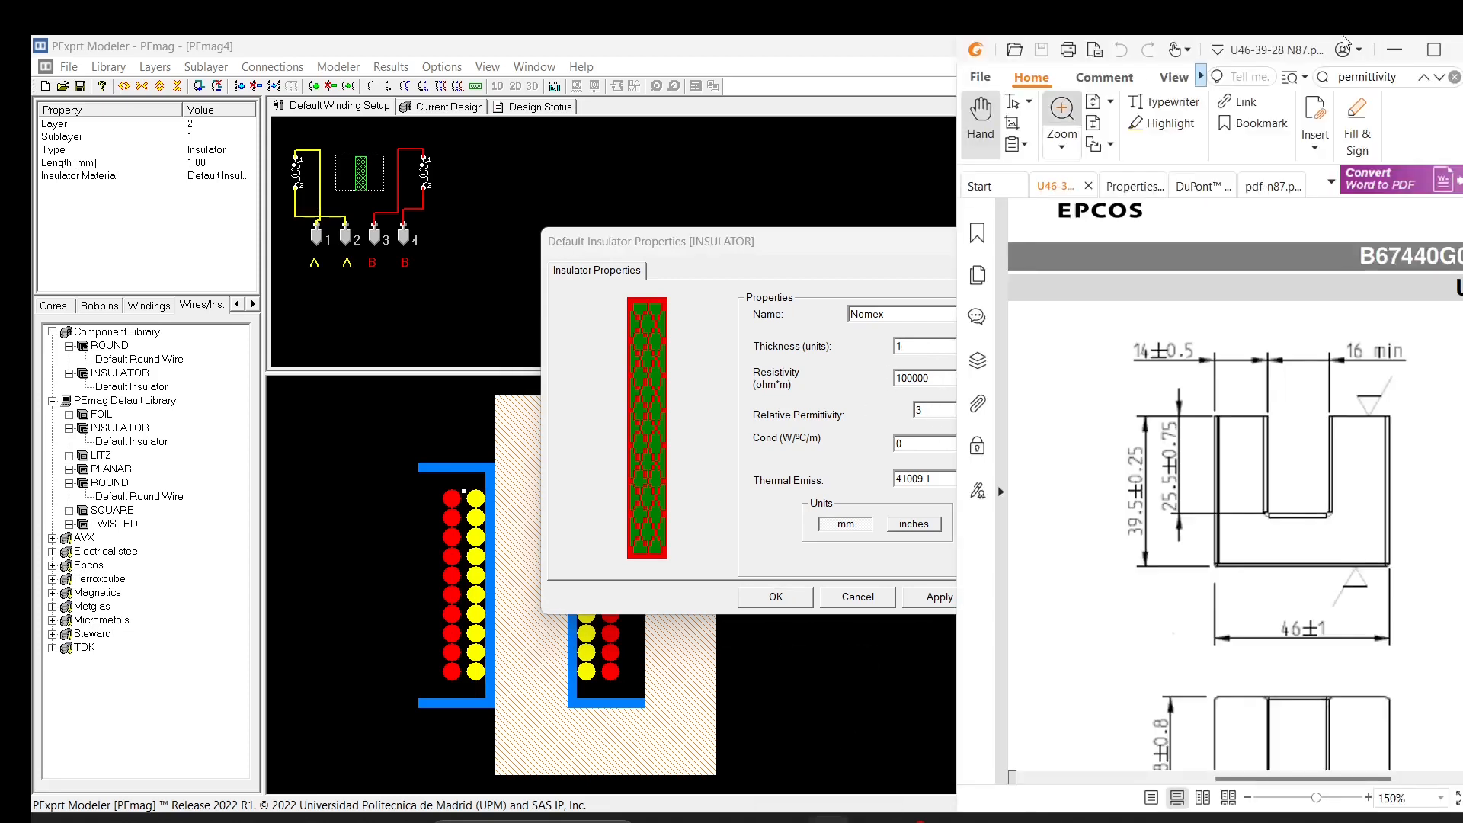
left_click(1200, 189)
scroll(1224, 564, "up", 3)
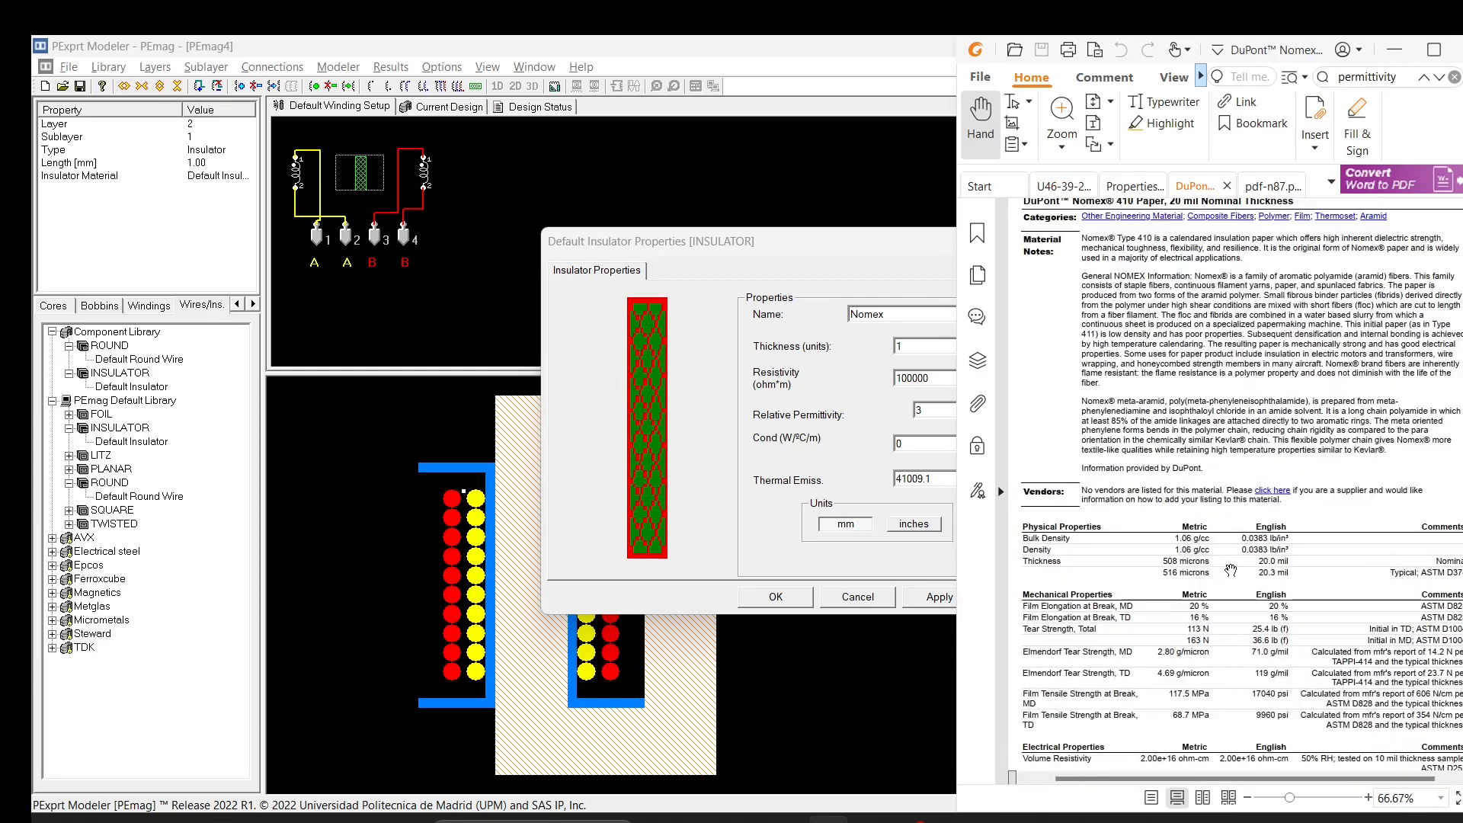
scroll(1221, 524, "down", 6)
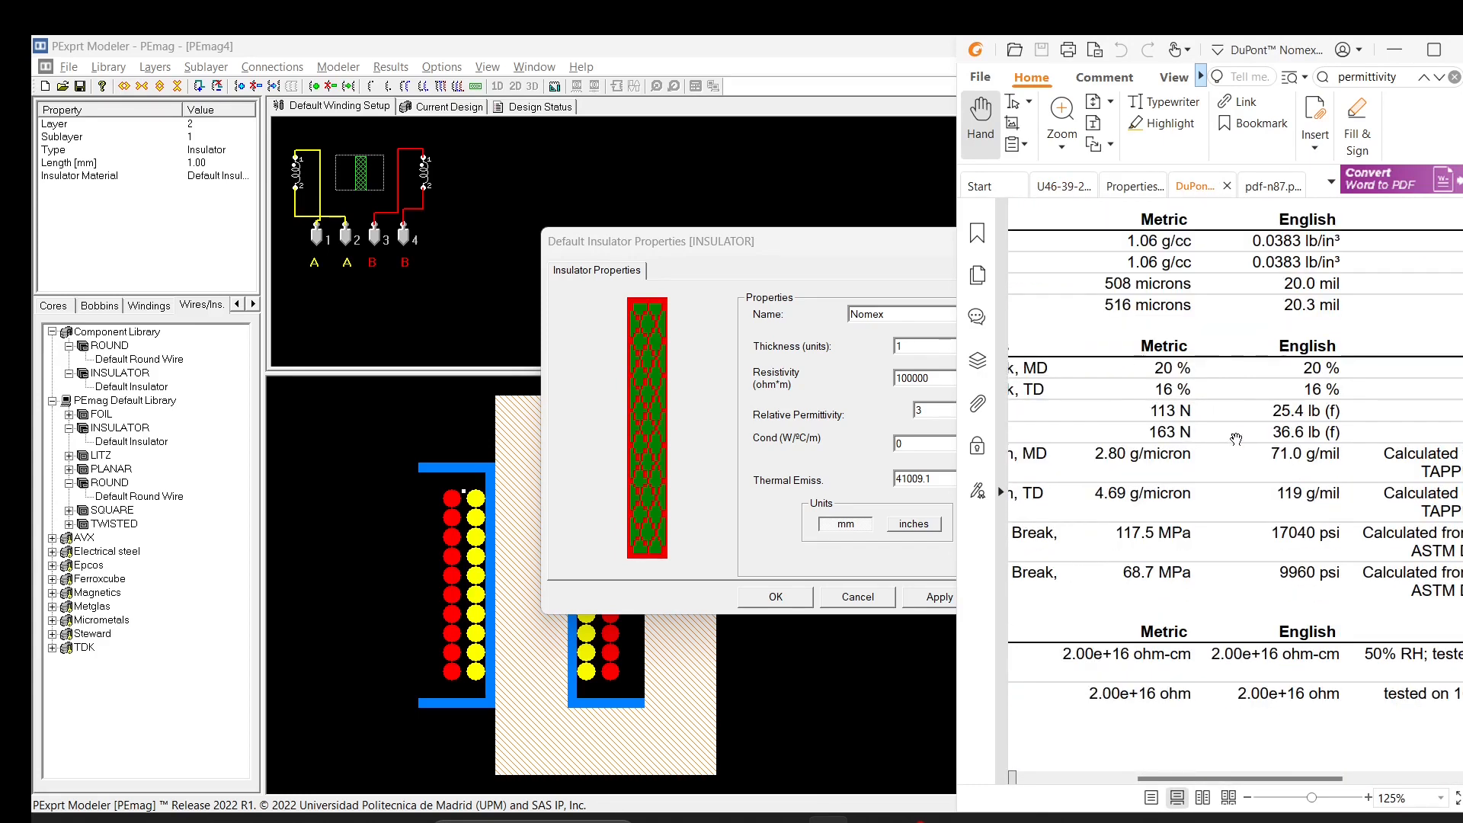
left_click_drag(957, 504, 942, 473)
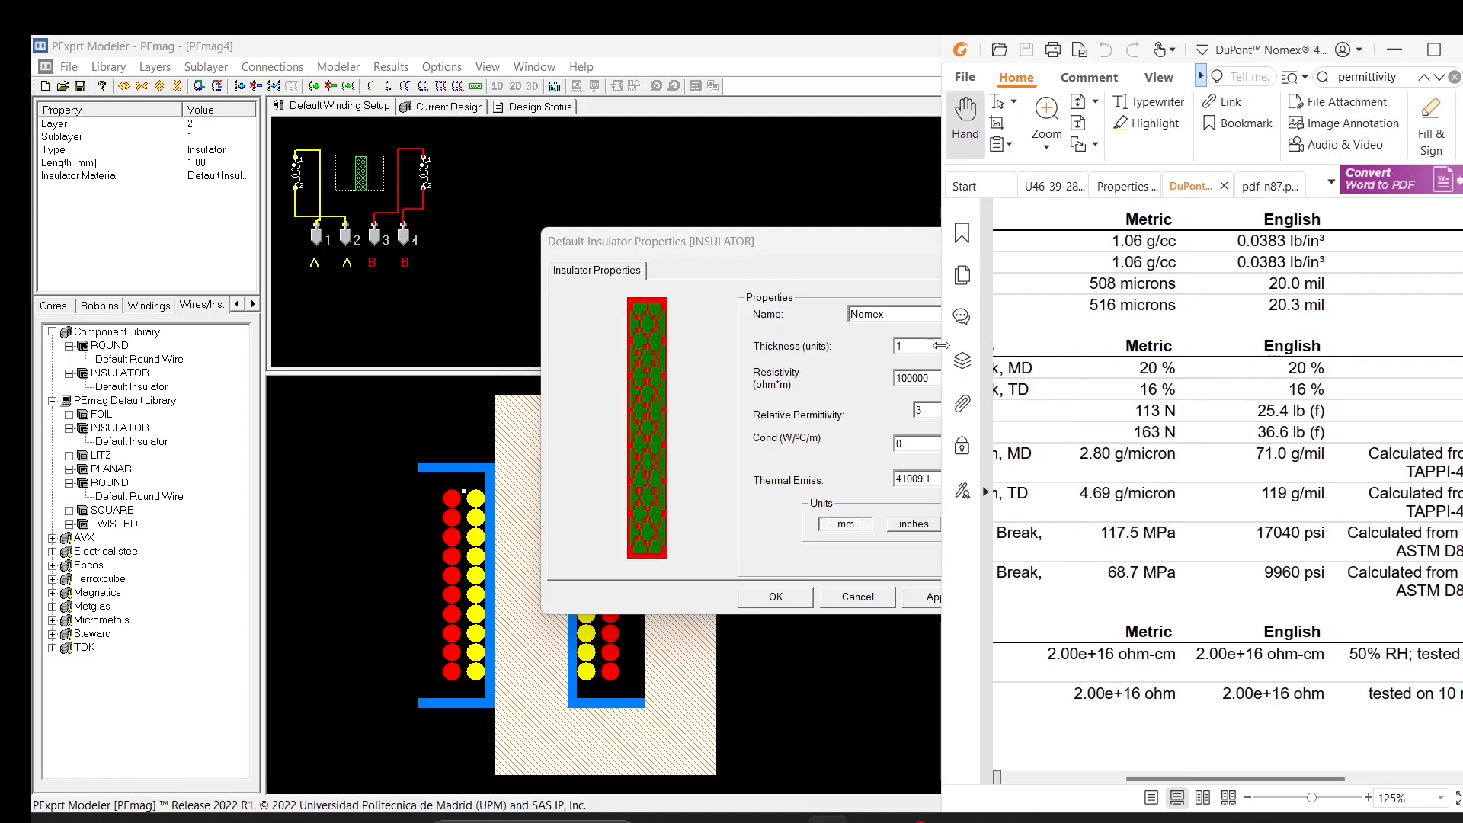
left_click_drag(942, 346, 763, 343)
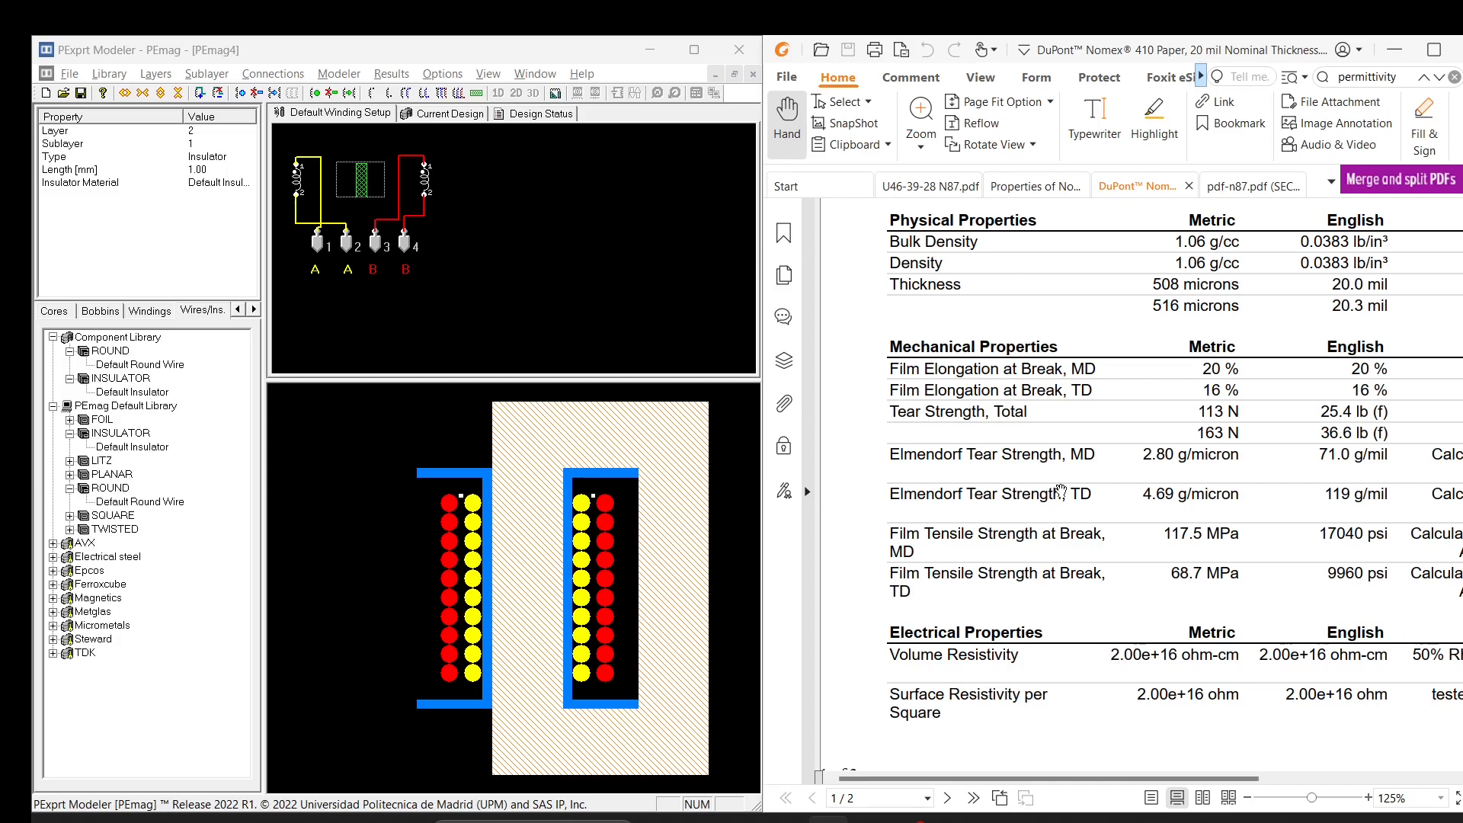
scroll(1117, 505, "up", 5)
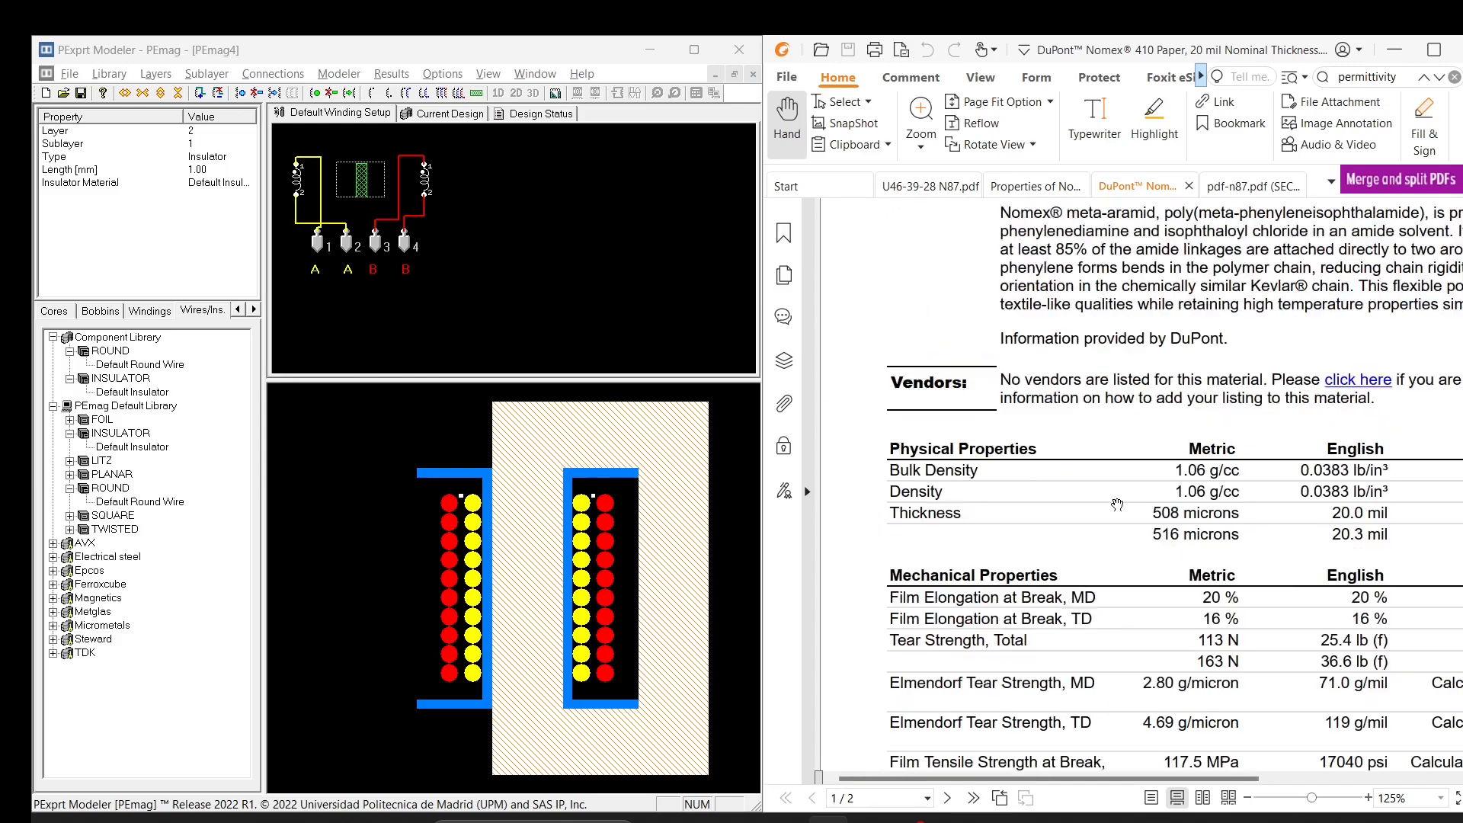
scroll(1116, 504, "down", 4)
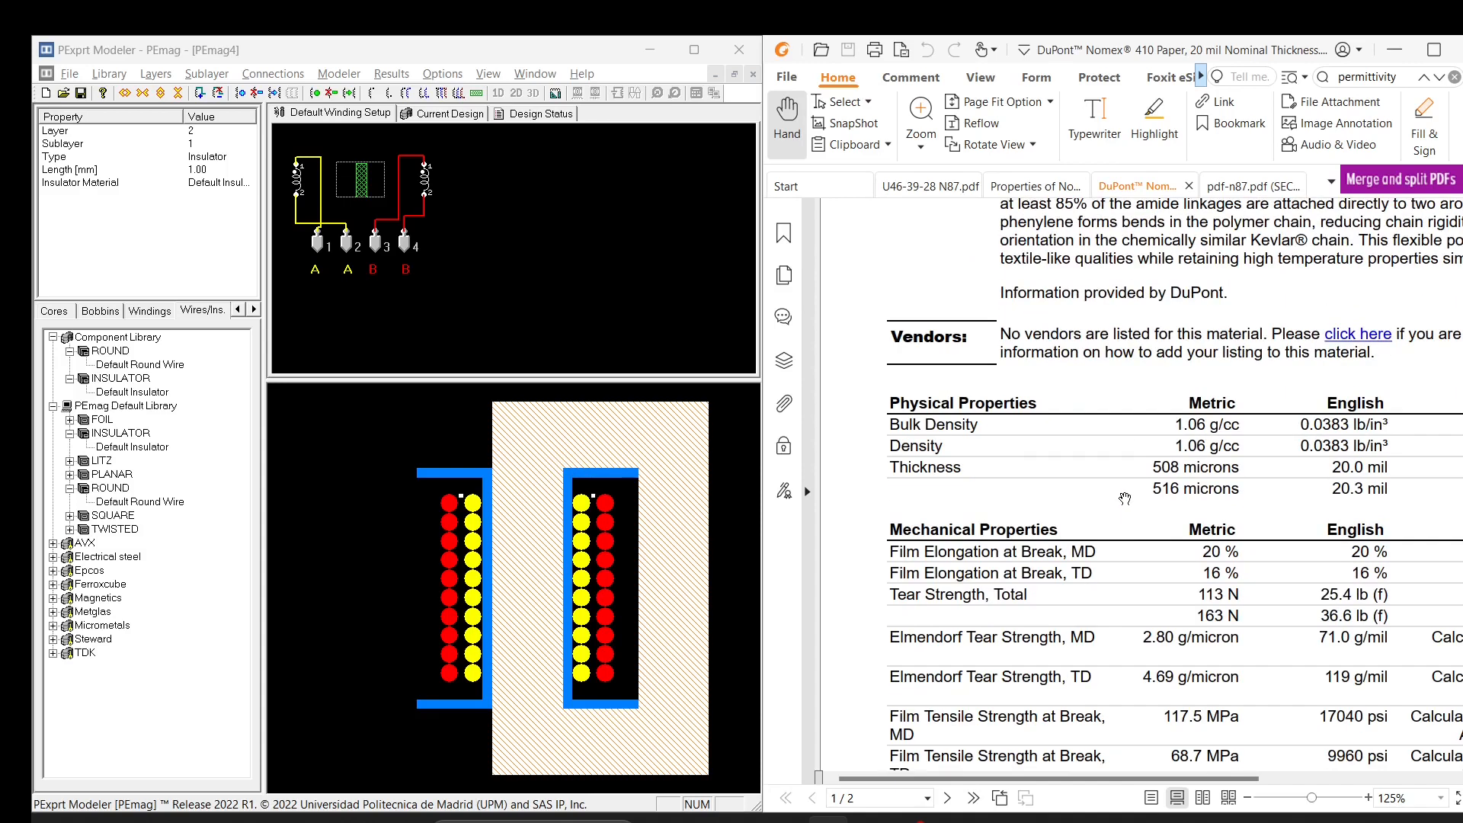
scroll(1329, 508, "down", 2)
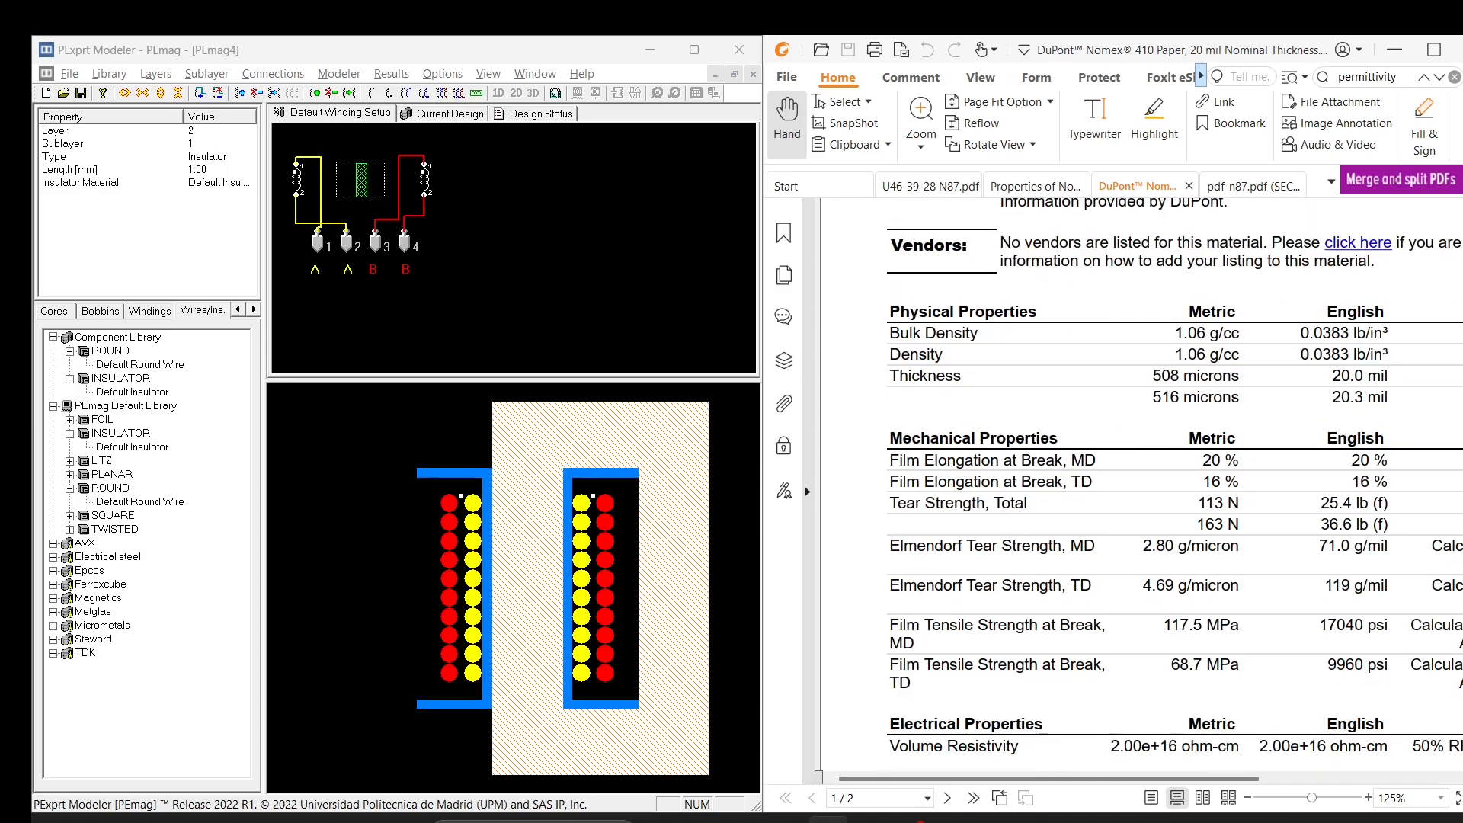
scroll(1329, 509, "down", 3)
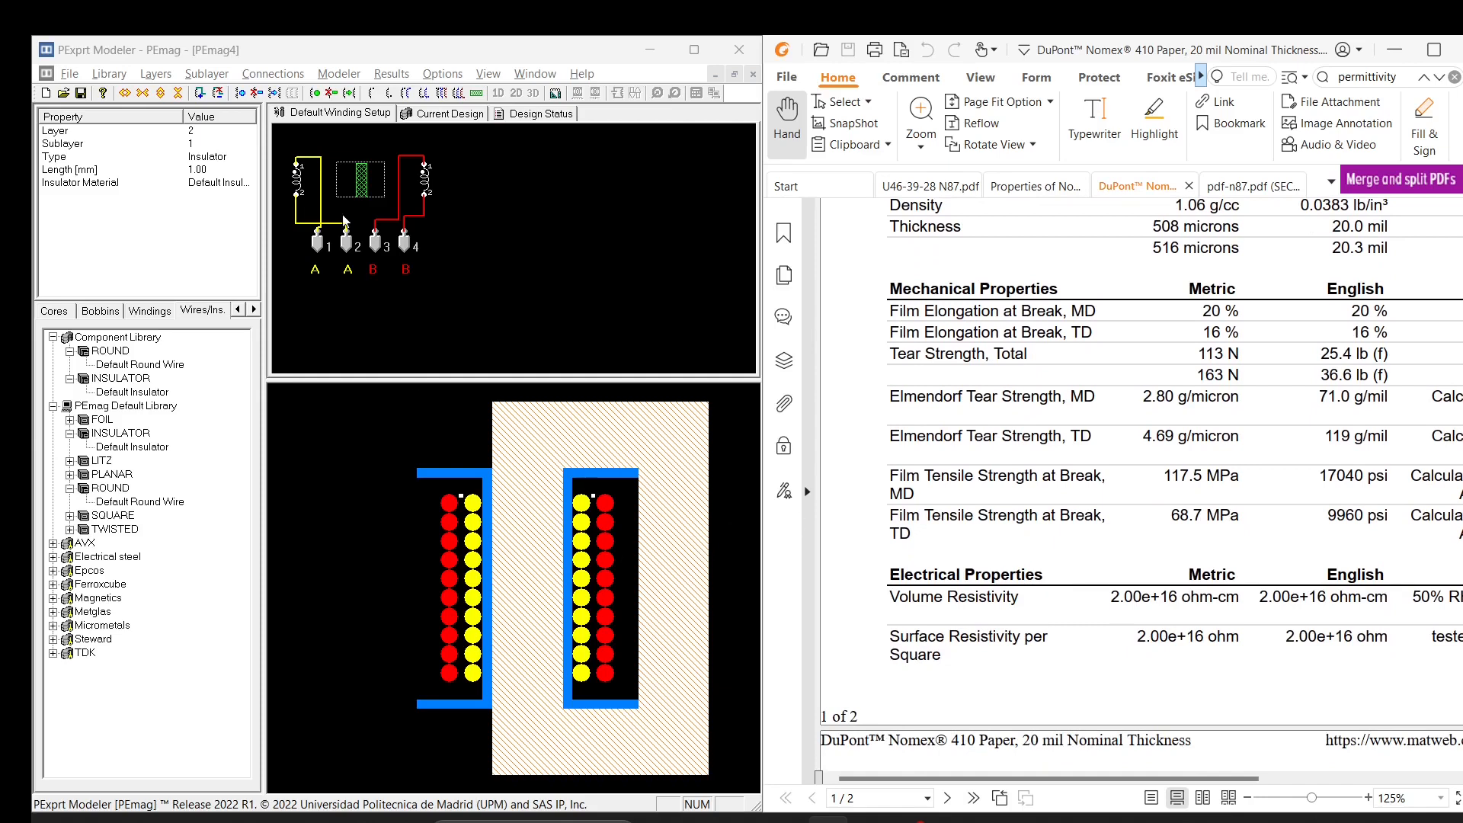
- Open the Component Library's Default Insulator properties and set its relative permittivity to the Nomex 410 dielectric constant of 3.4
double_click(125, 393)
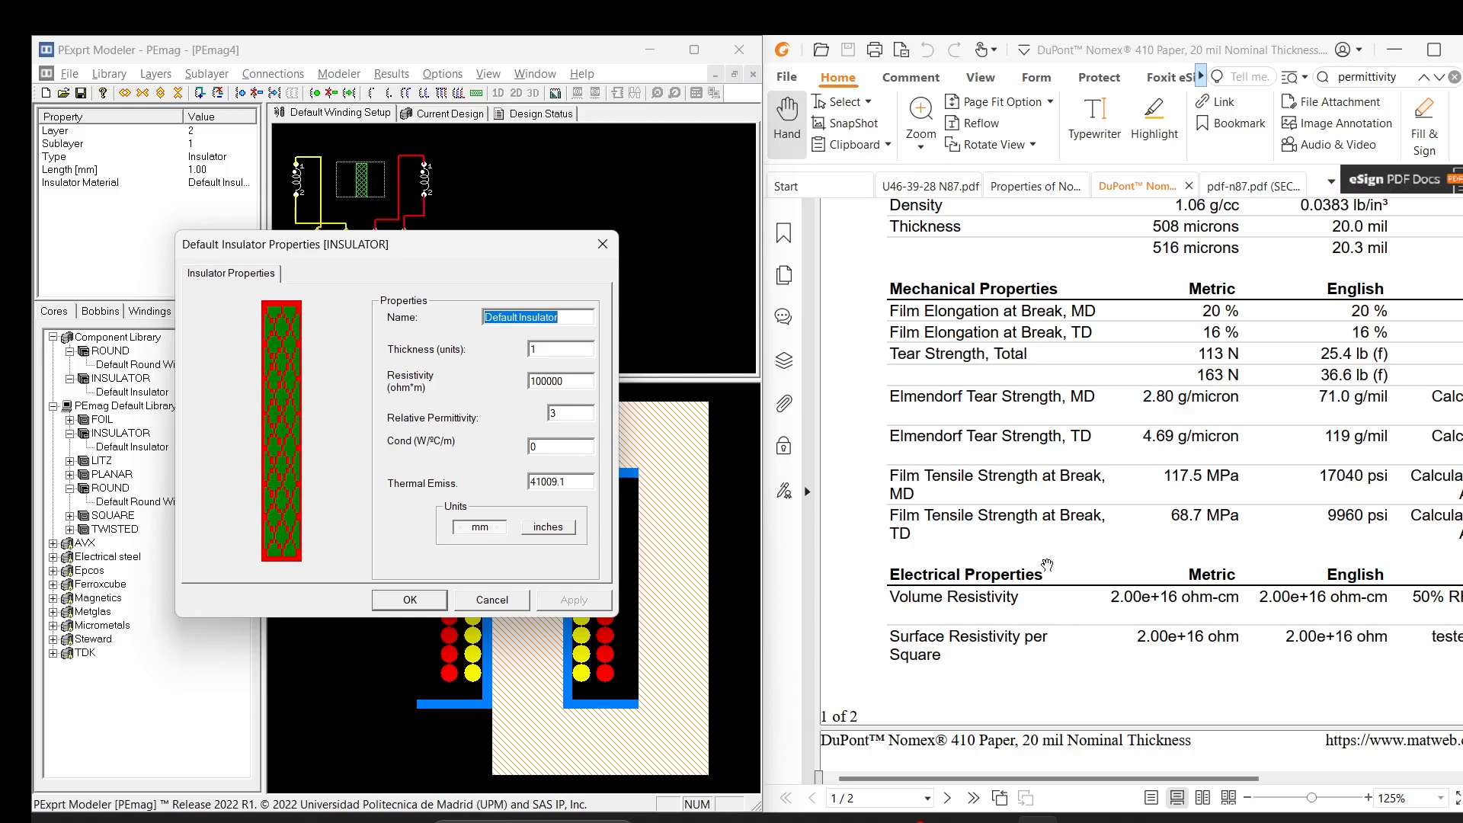
scroll(1046, 564, "up", 1)
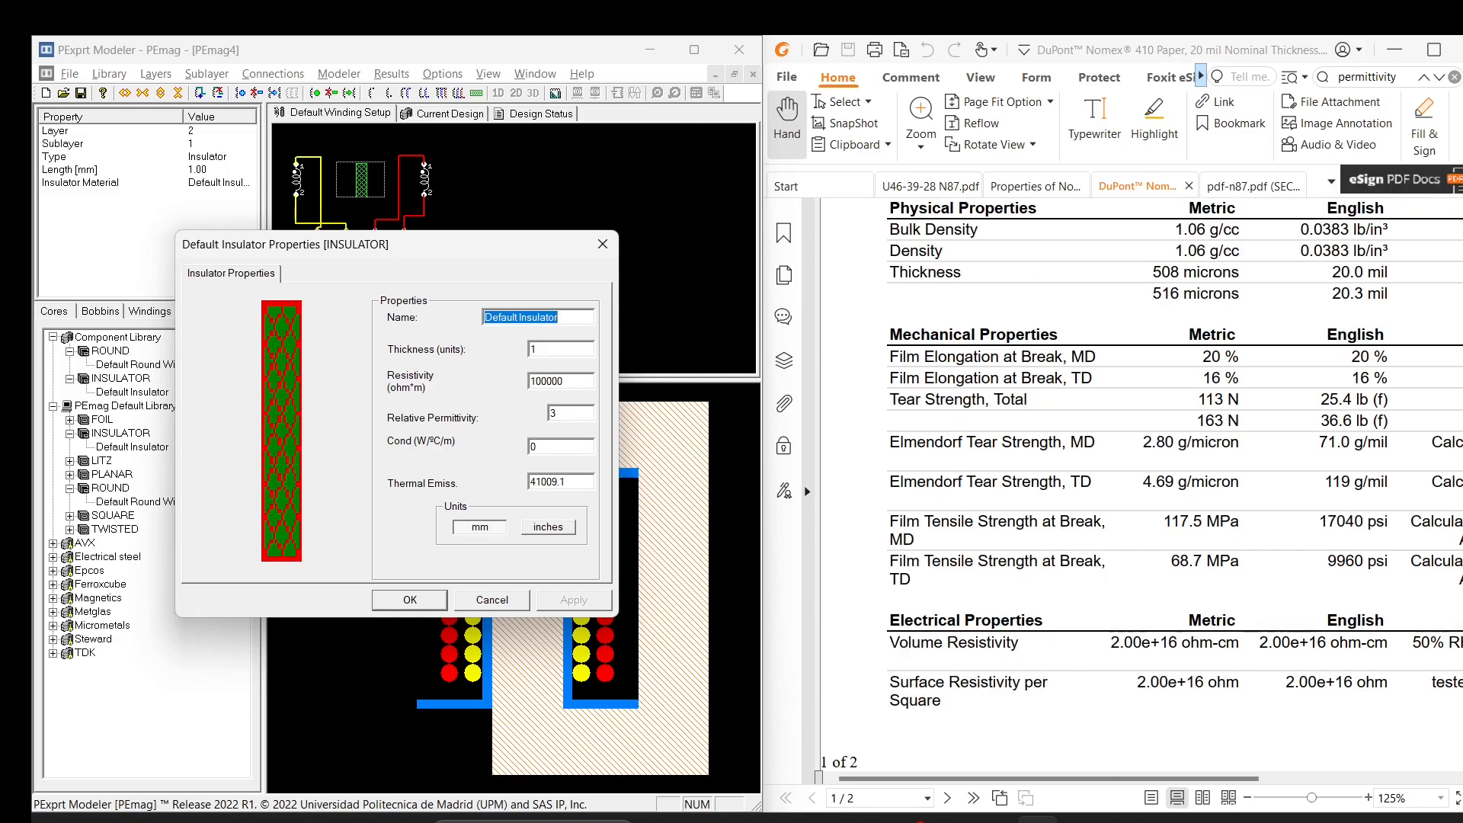
scroll(1046, 564, "up", 6)
scroll(1046, 564, "down", 10)
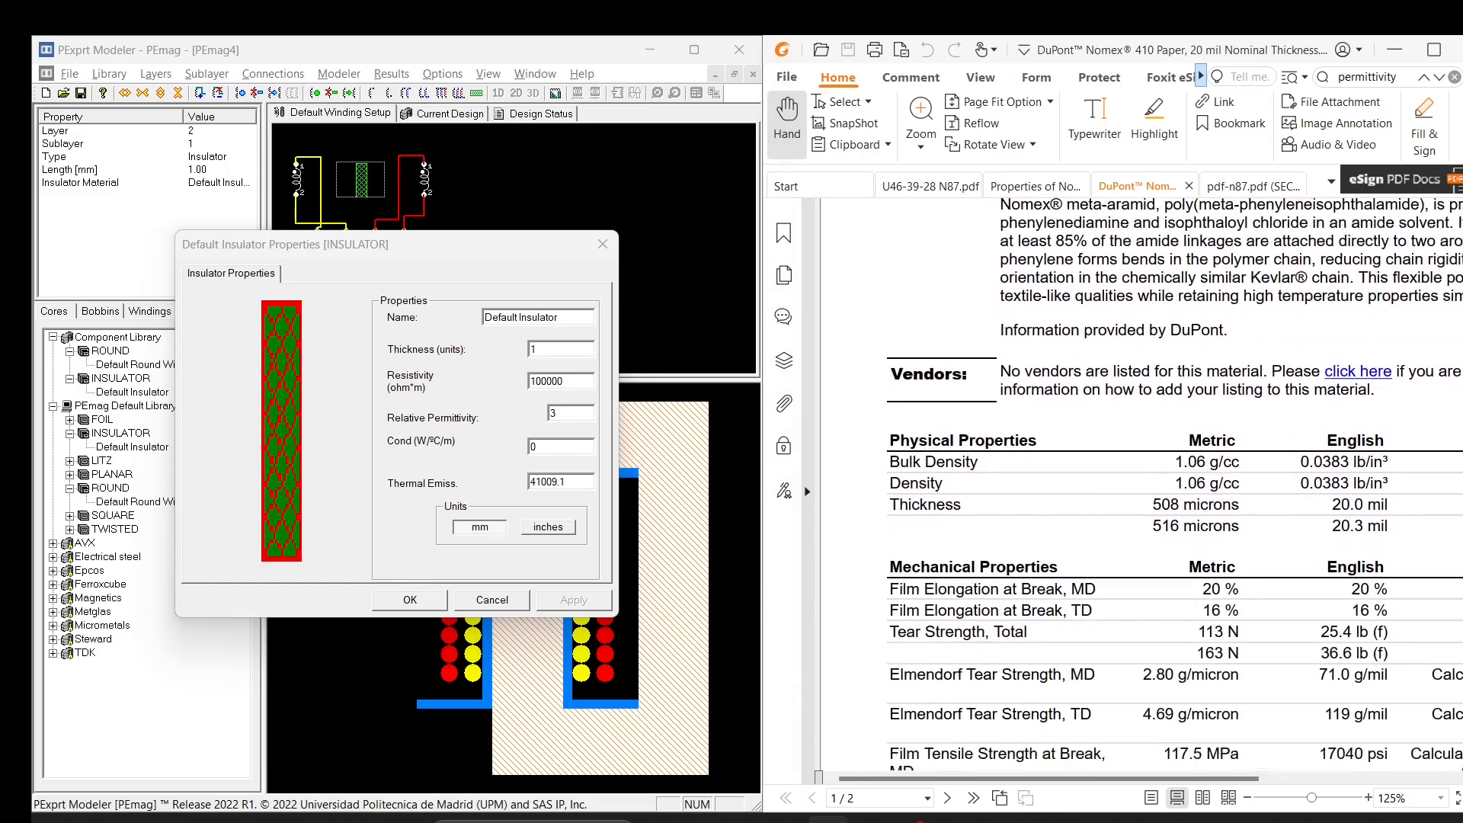
scroll(1046, 564, "down", 6)
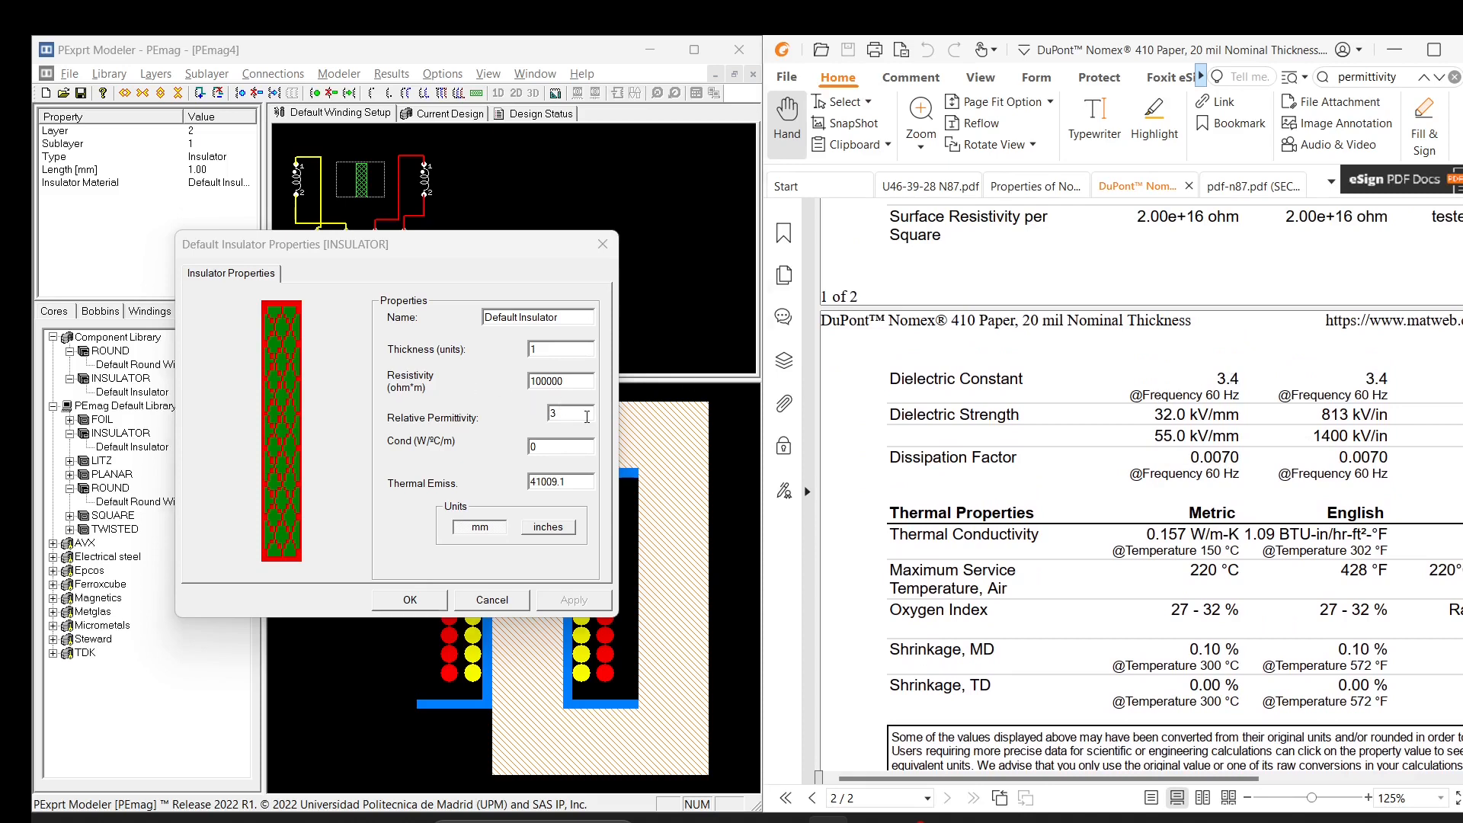
left_click(587, 417)
type(".4")
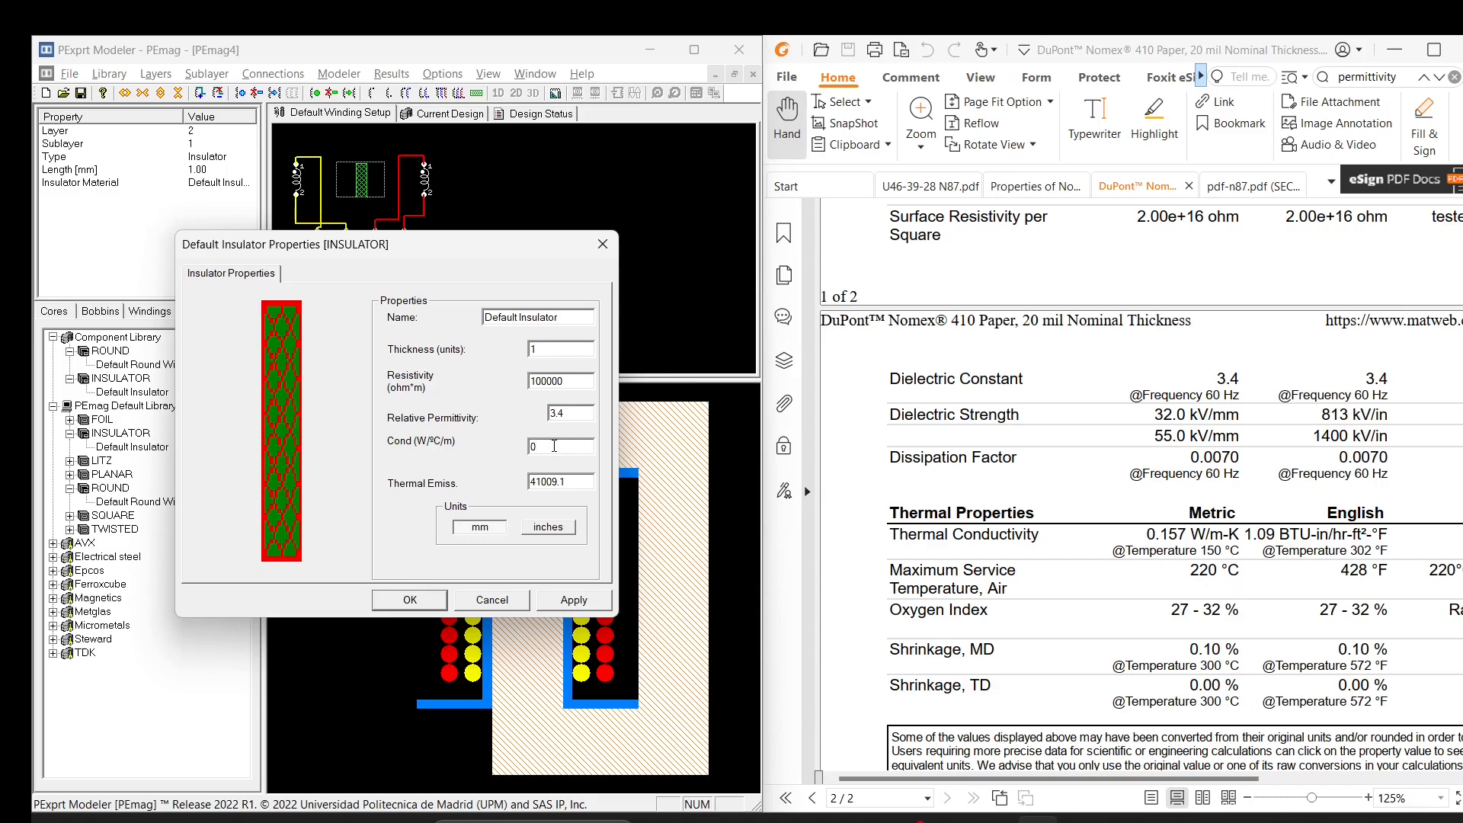
- Set the insulator's thermal conductivity to 0.157 W/ºC/m and its thermal emissivity to 0.1
left_click(555, 446)
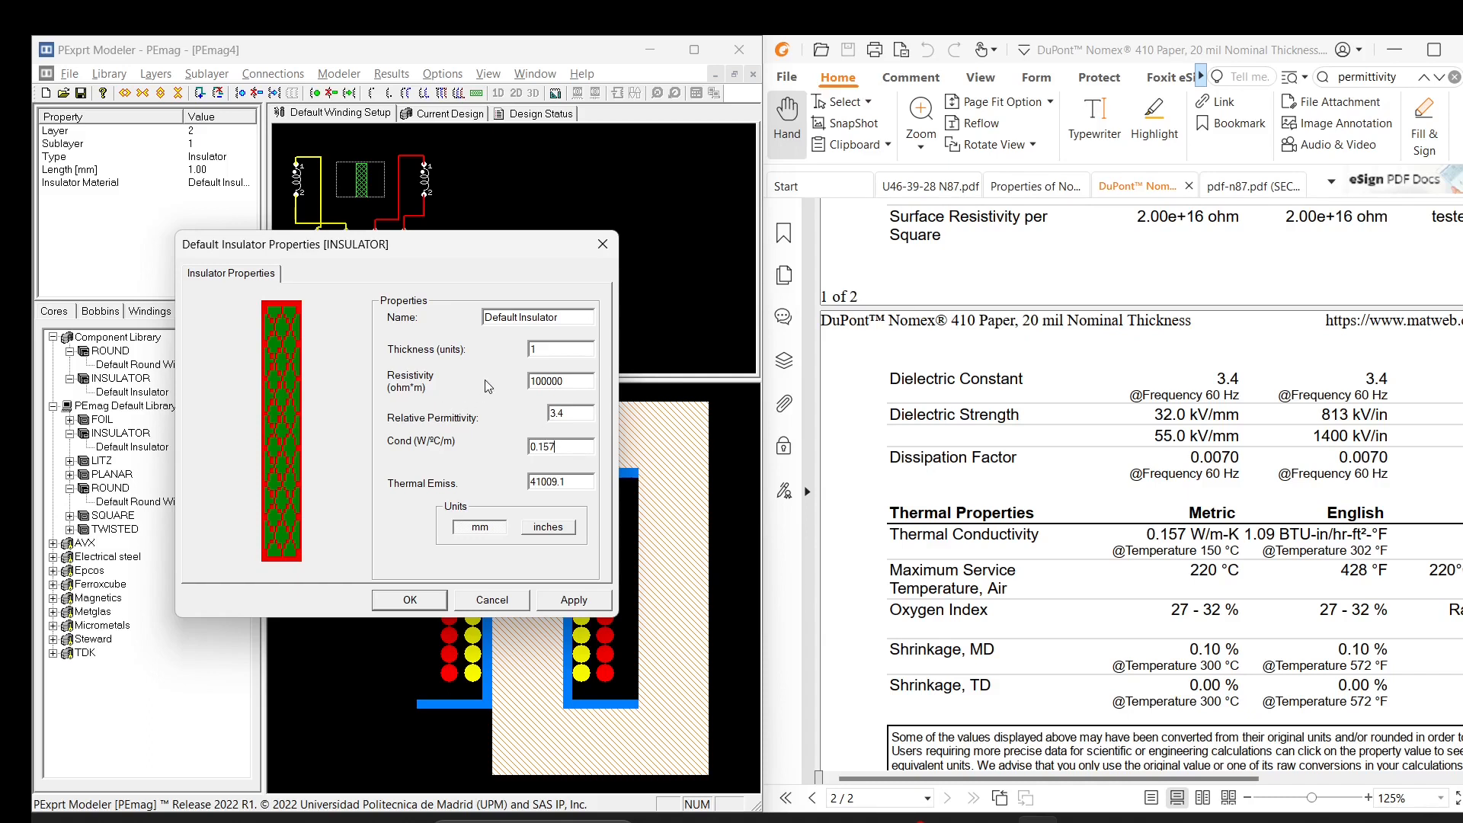
scroll(1218, 500, "down", 2)
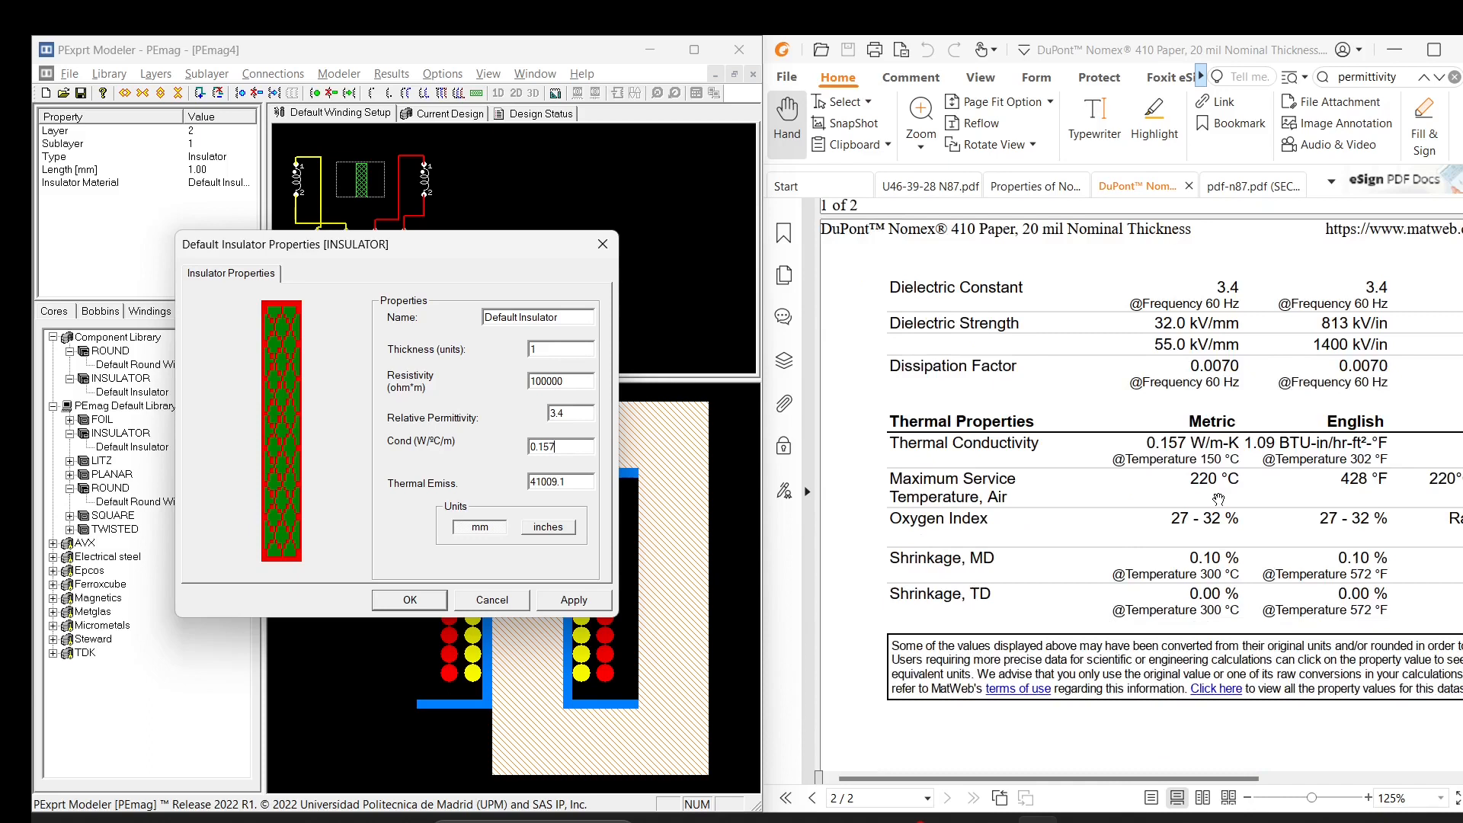
double_click(587, 482)
type("0")
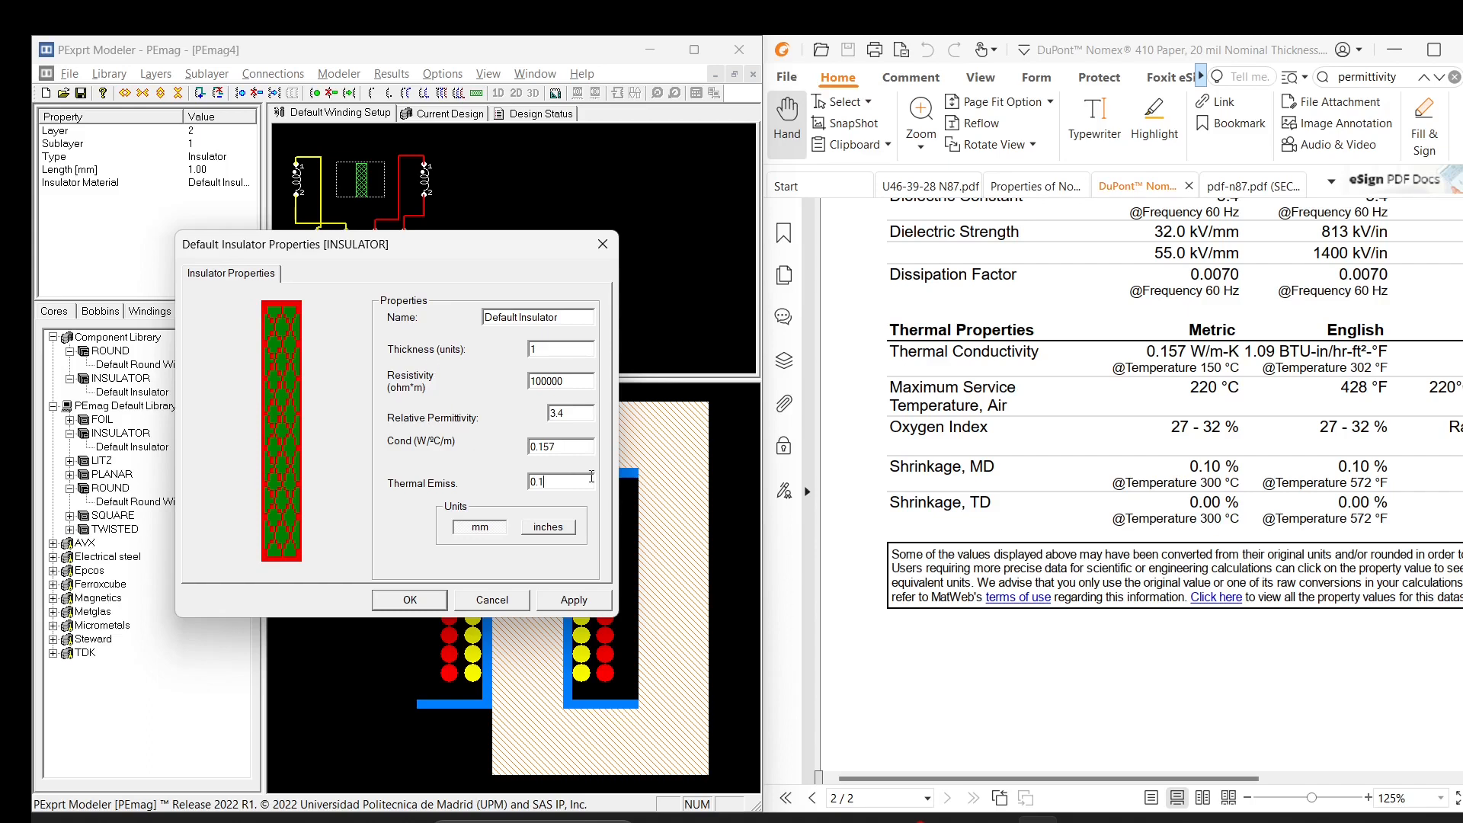
- Set the insulator's resistivity to 2e+18 based on the datasheet's volume resistivity and accept the insulator properties
scroll(1220, 461, "up", 5)
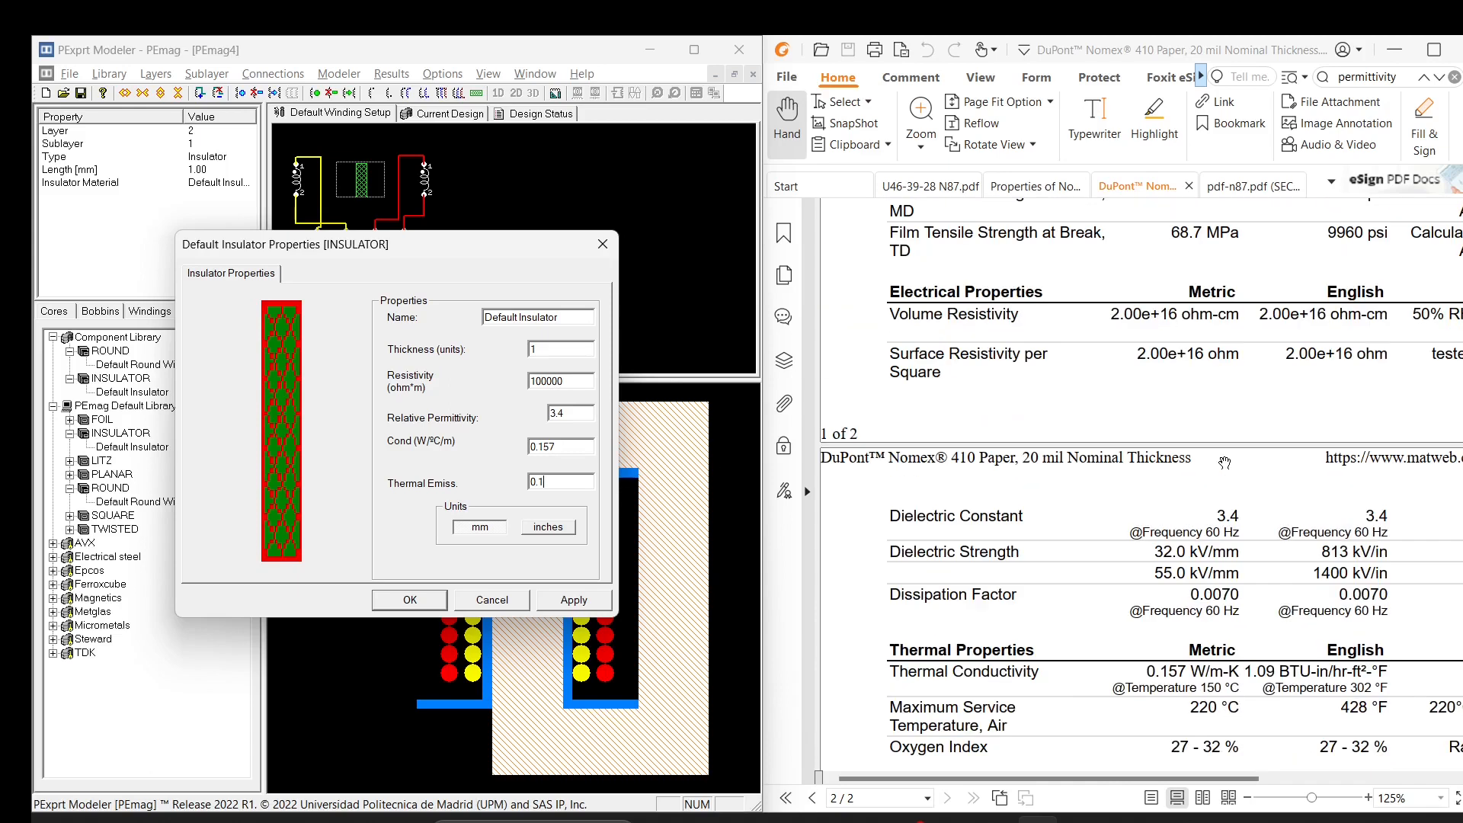
scroll(1225, 463, "up", 3)
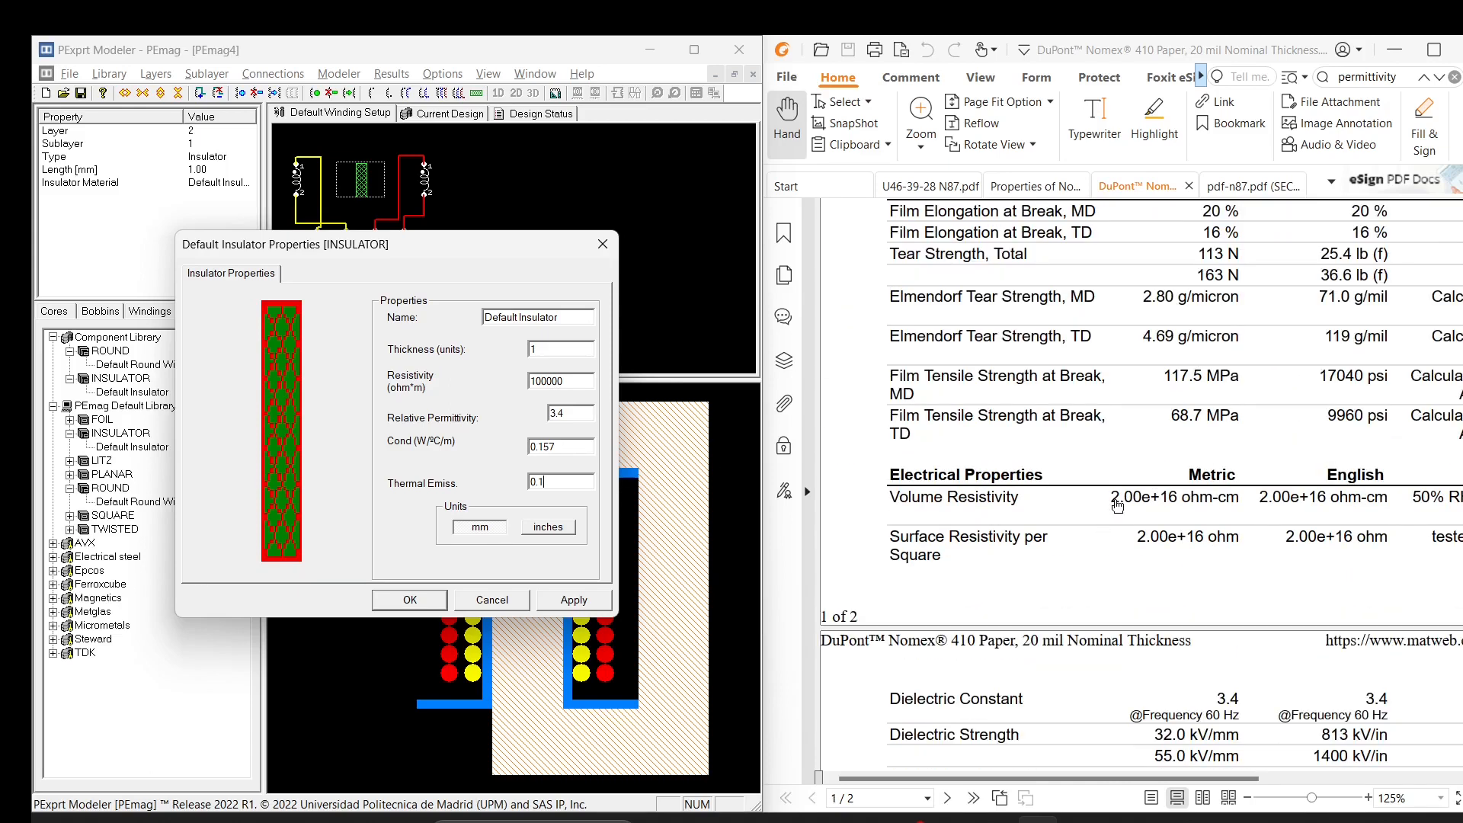
double_click(582, 384)
type("2e")
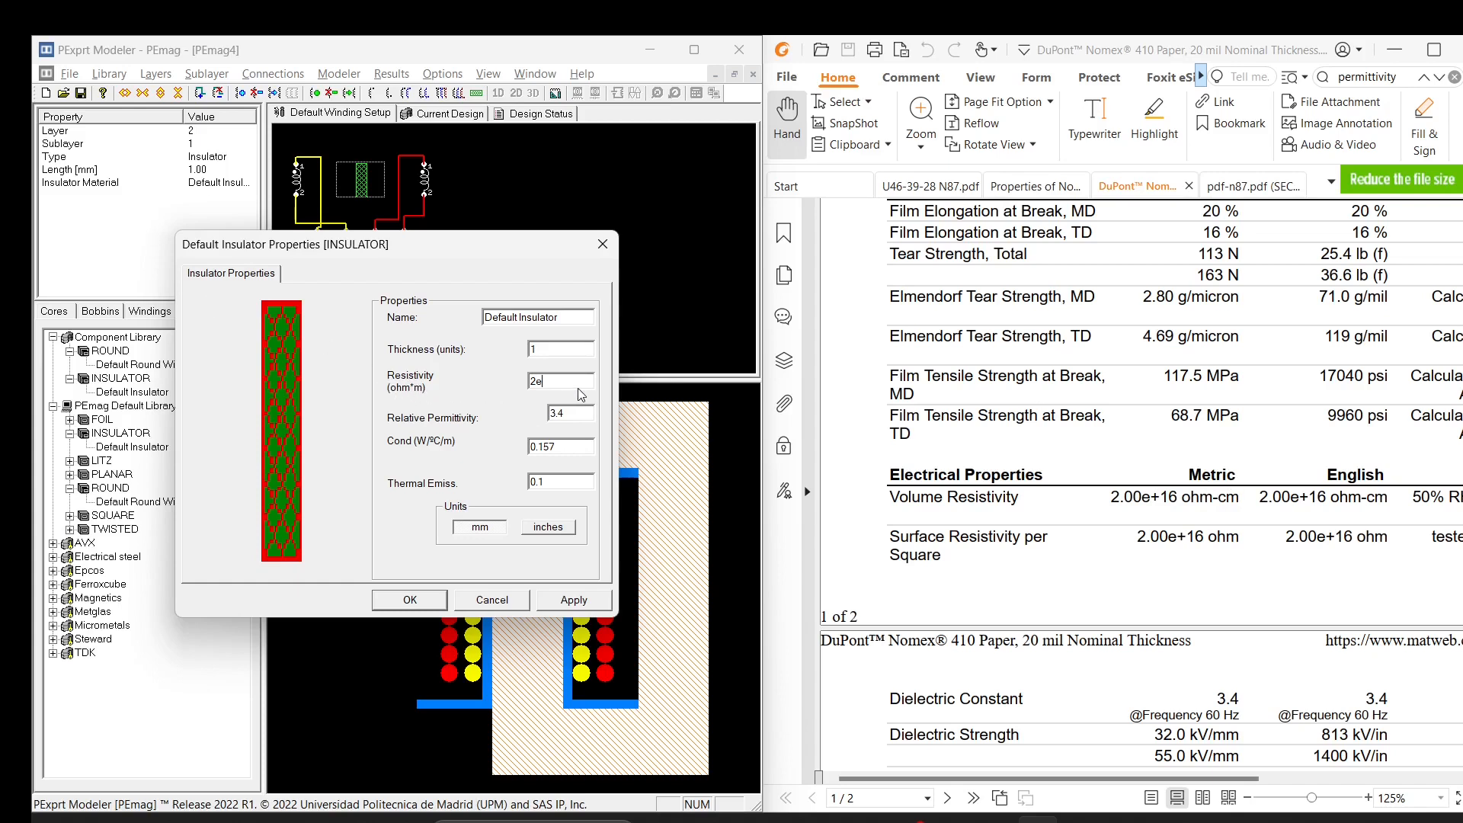
type("+18")
left_click(570, 604)
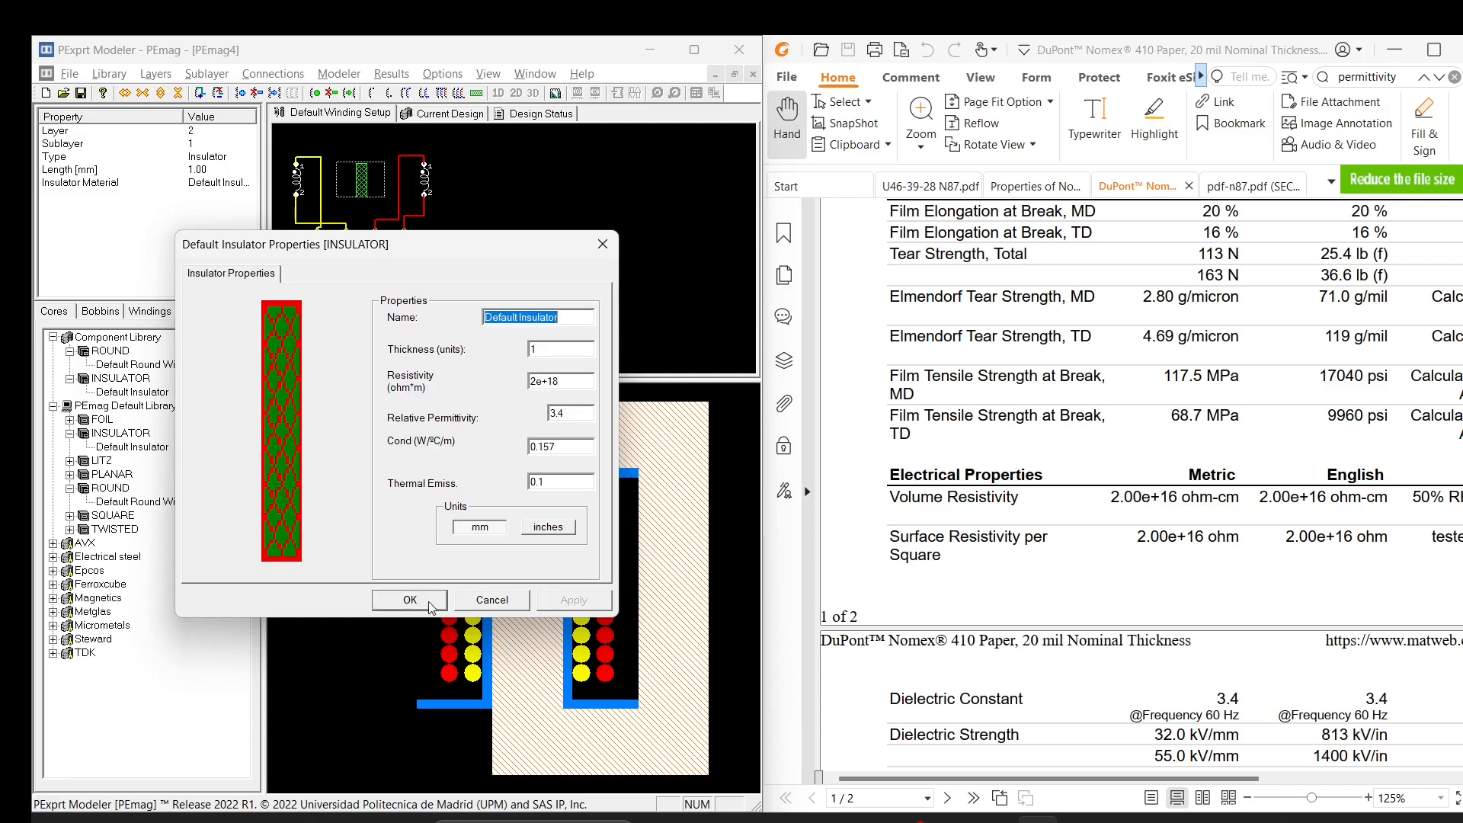
left_click(427, 602)
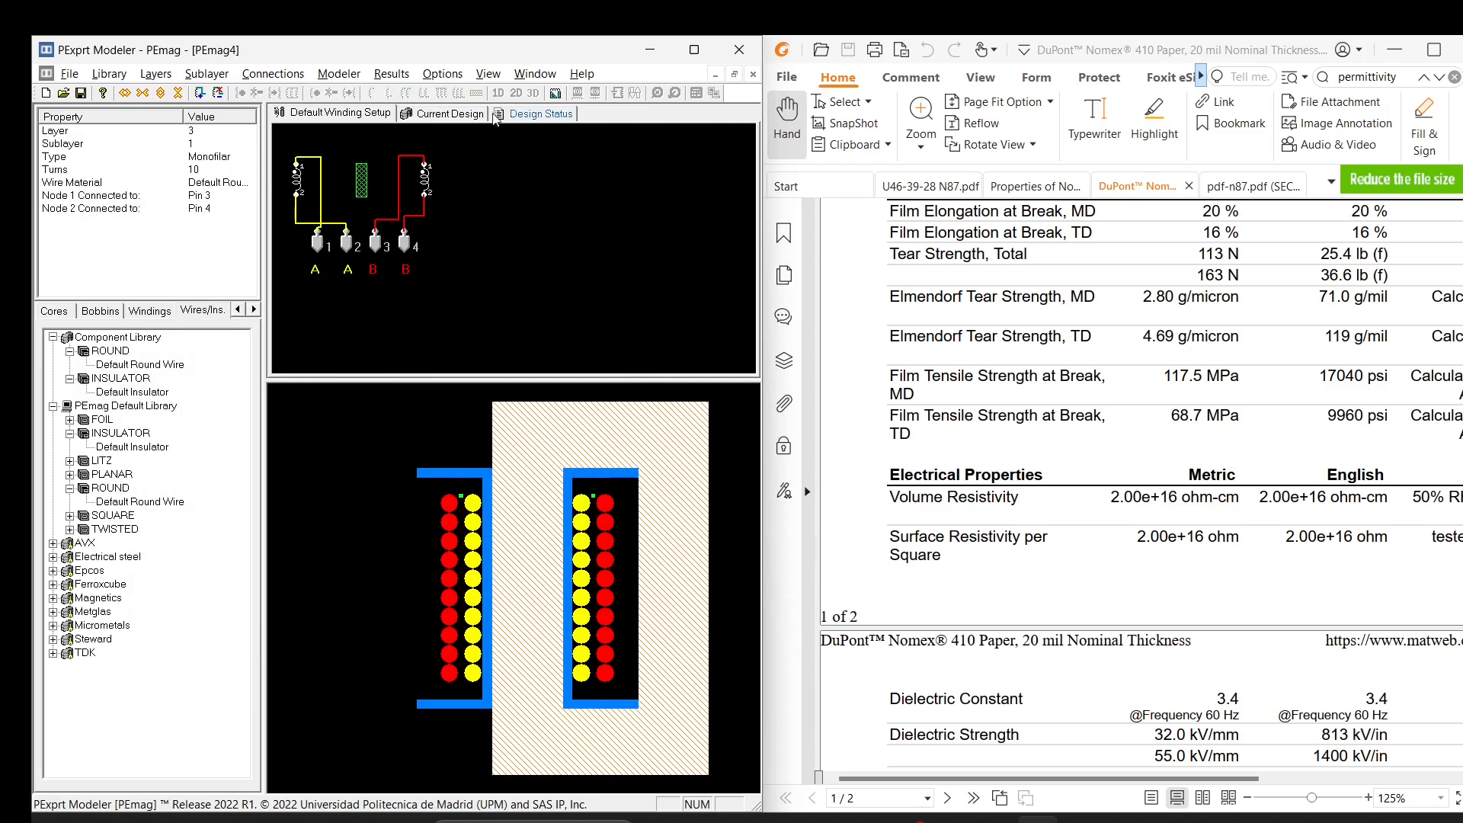
- Check the design status and bring up the core material libraries
left_click(524, 115)
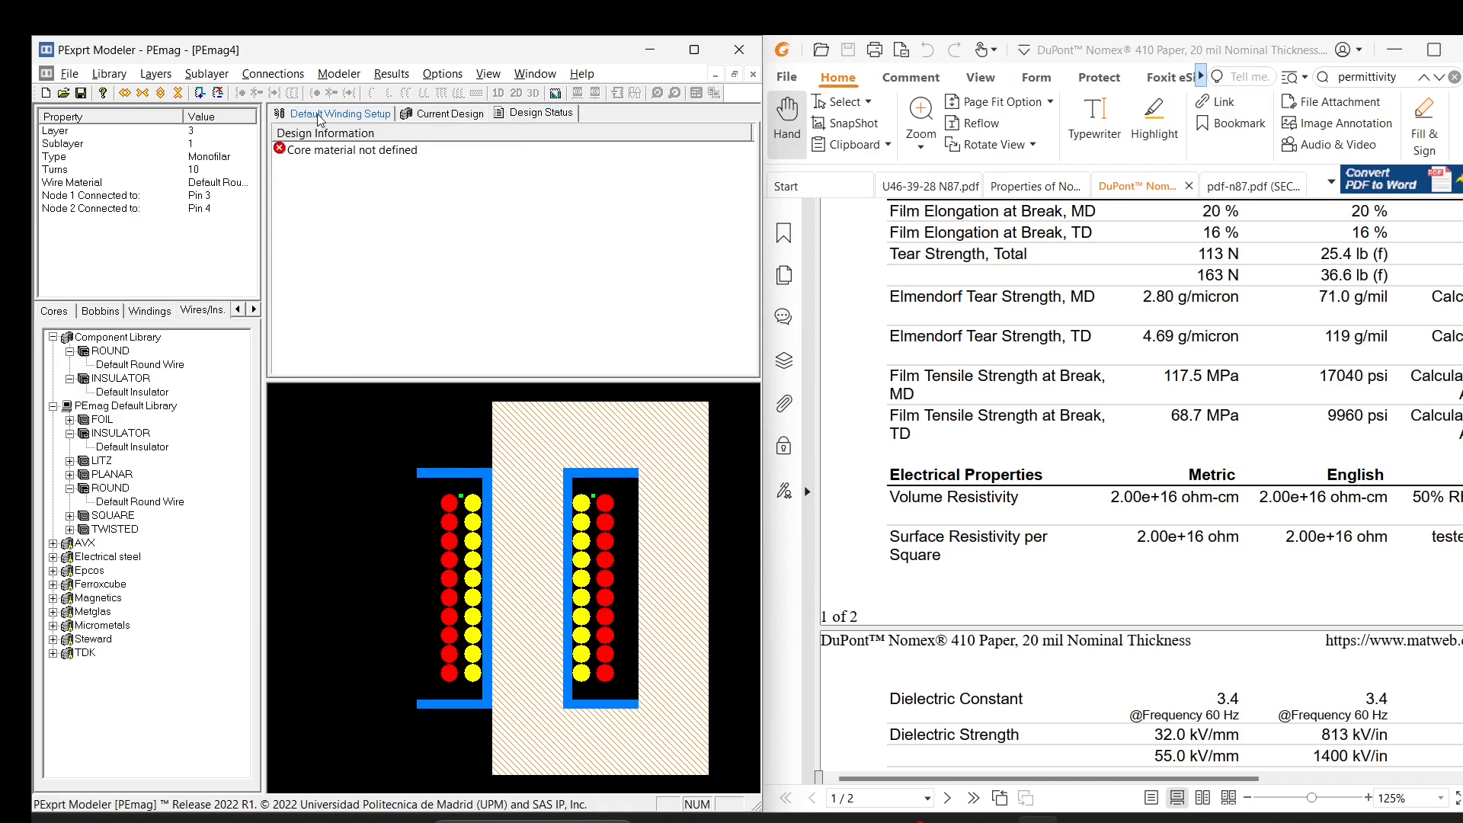
left_click(355, 116)
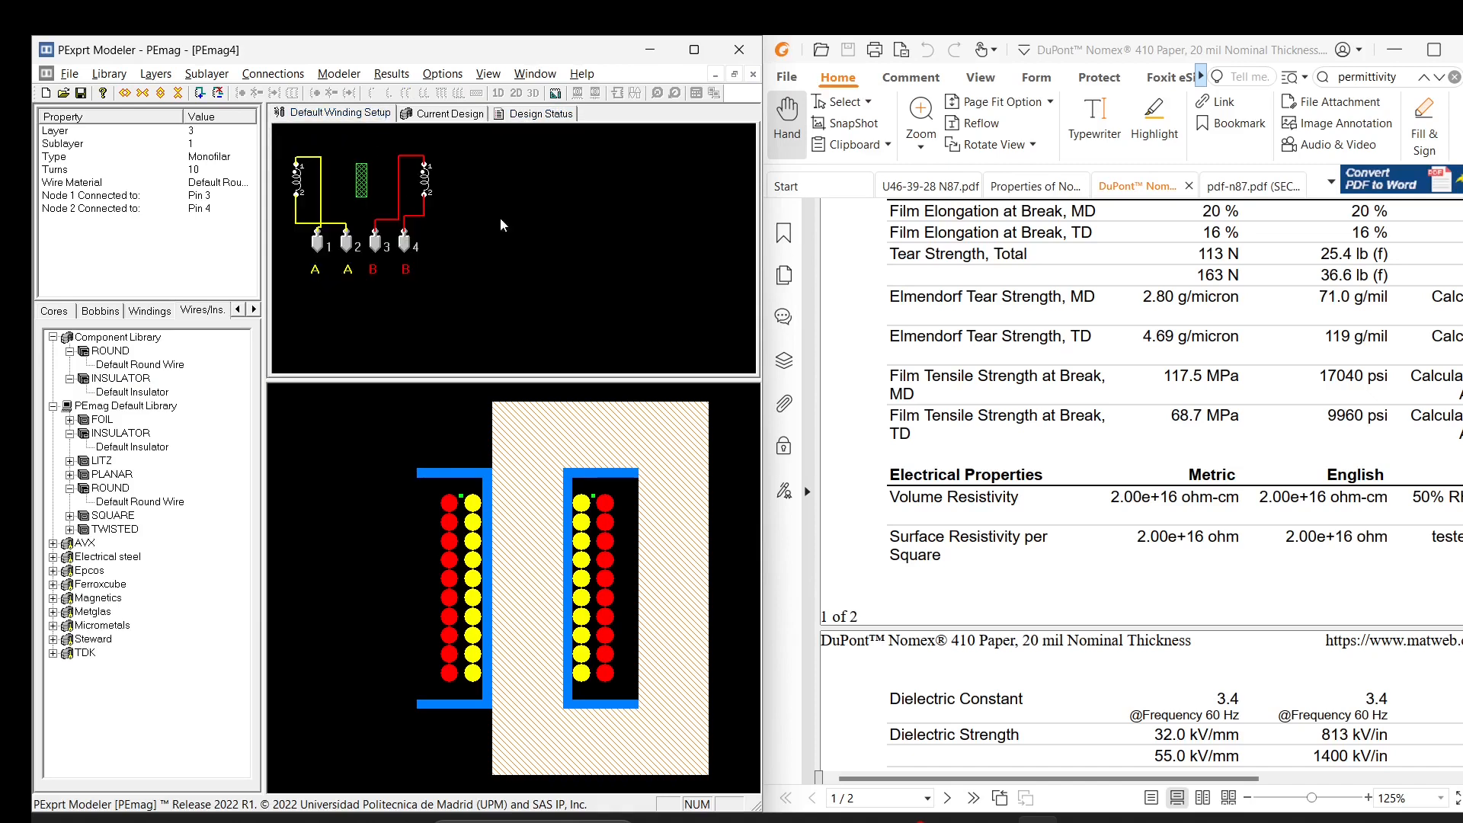
left_click(254, 308)
left_click(254, 308)
left_click(152, 314)
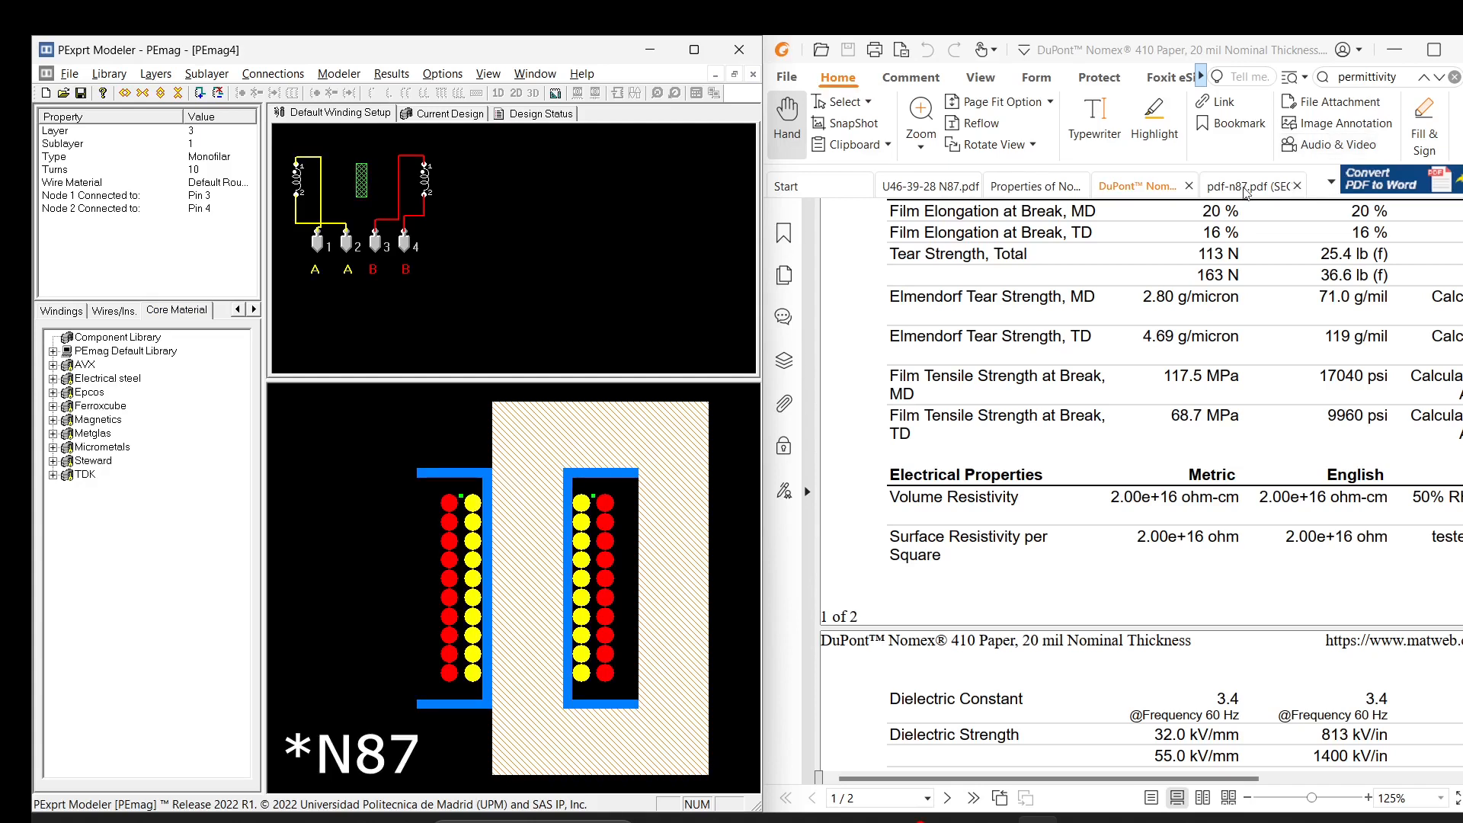
- Browse the ferrite materials offered in the AVX library
left_click(52, 364)
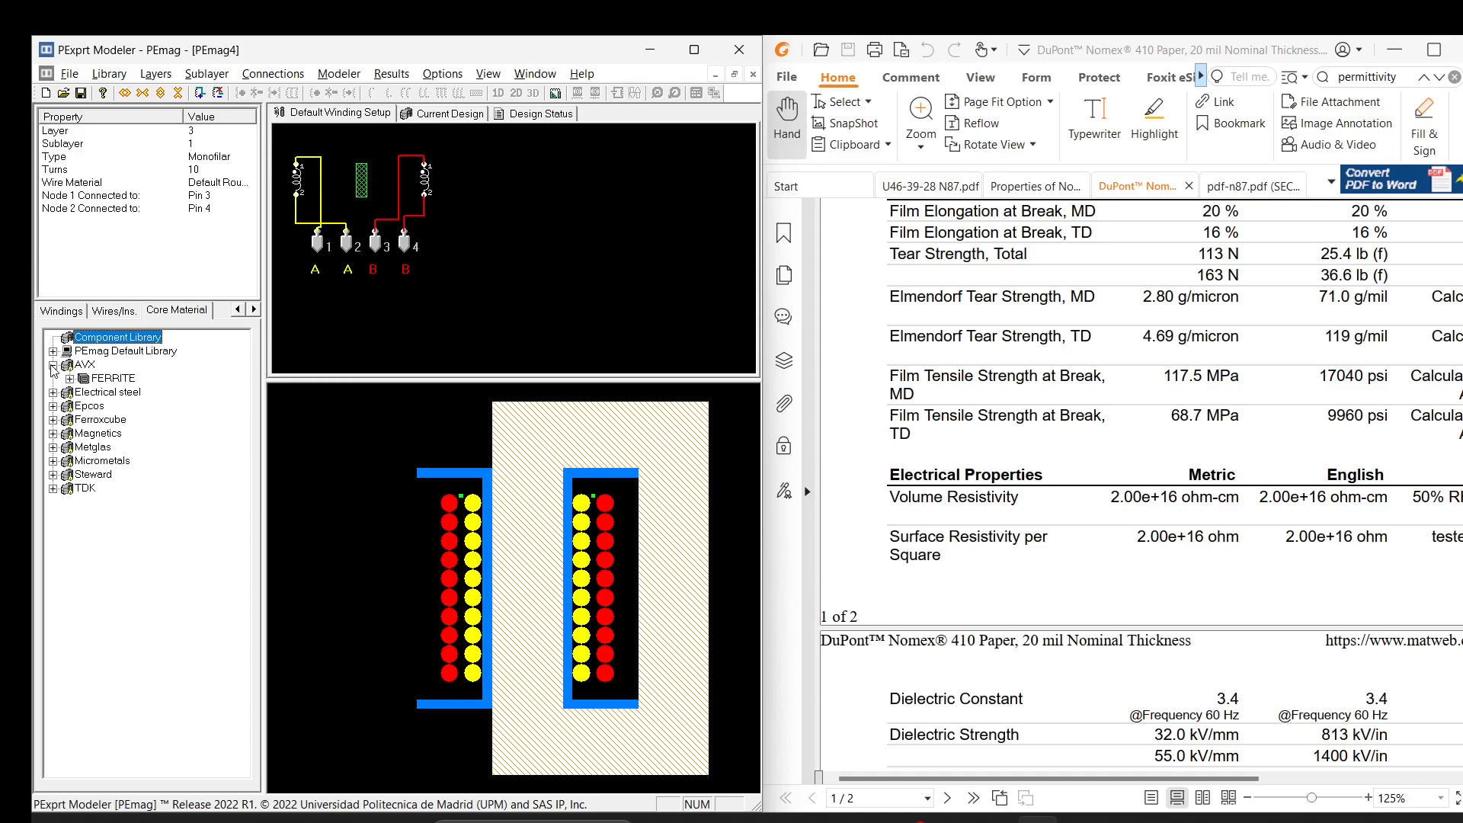
left_click(69, 378)
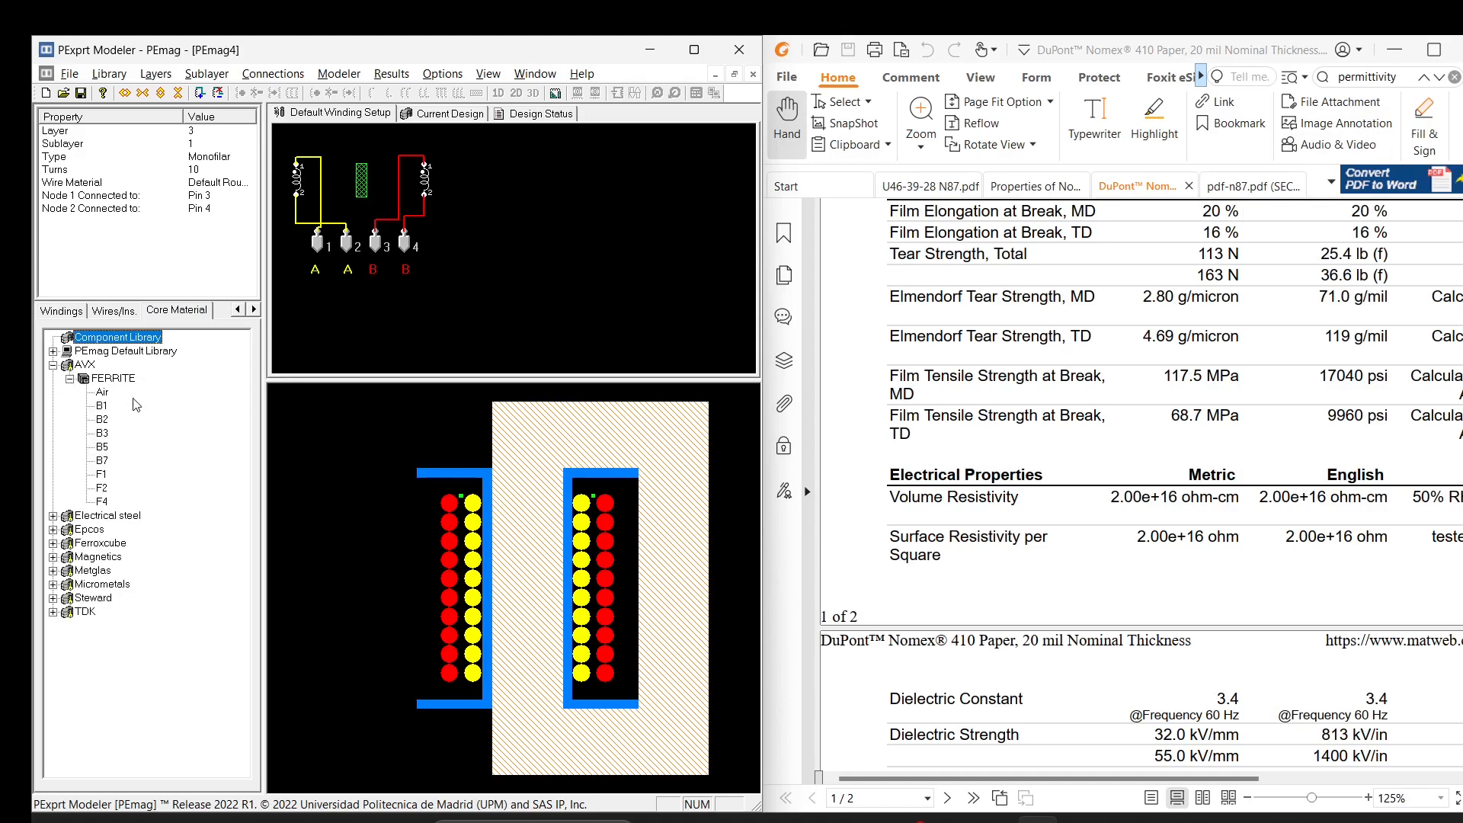
left_click(69, 379)
- Add the Default ferrite material from the PEmag Default Library to the Component Library as core material, dismissing the core properties
left_click(52, 351)
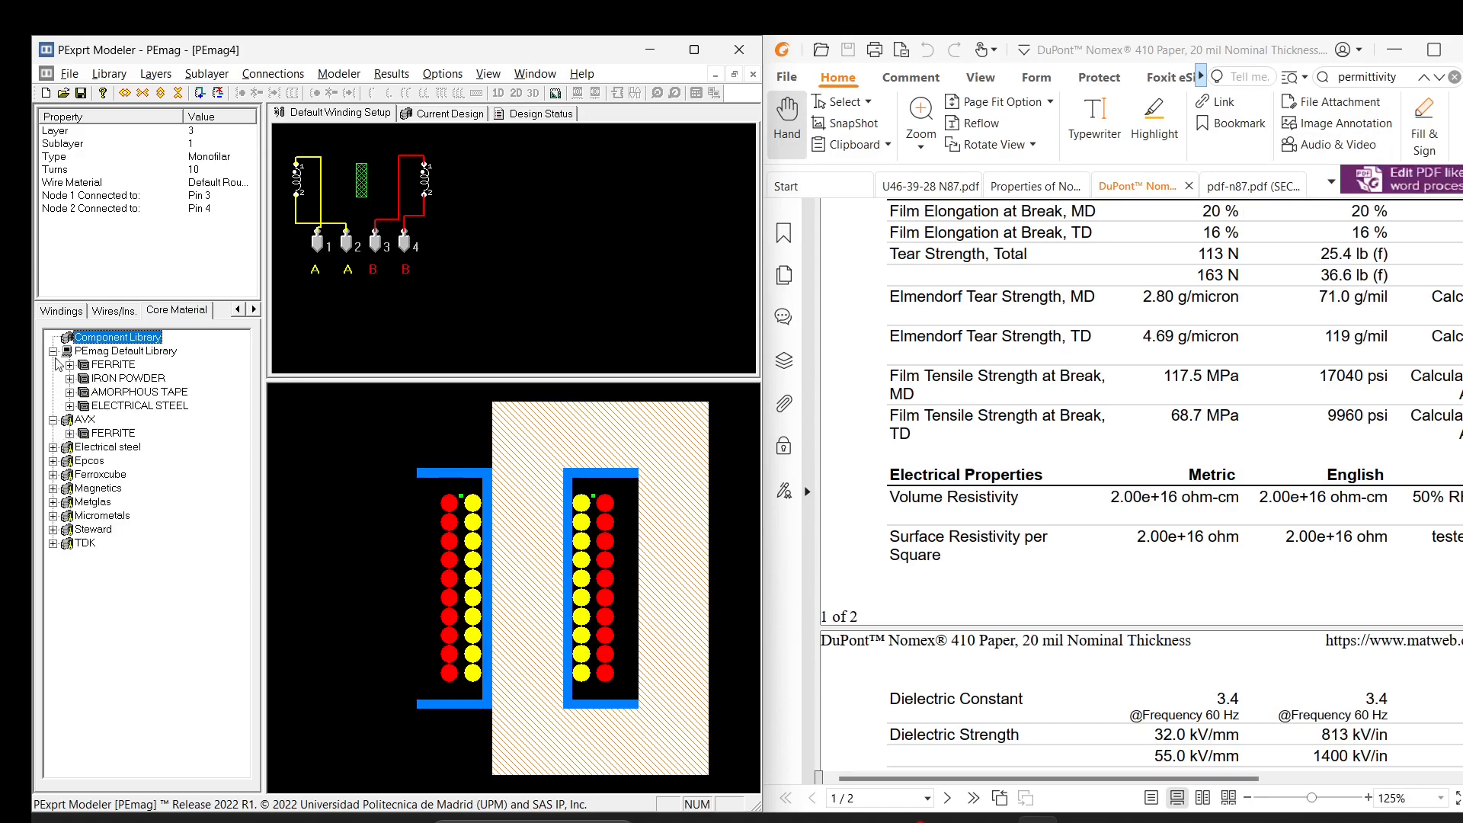
left_click(69, 365)
left_click_drag(110, 387, 226, 374)
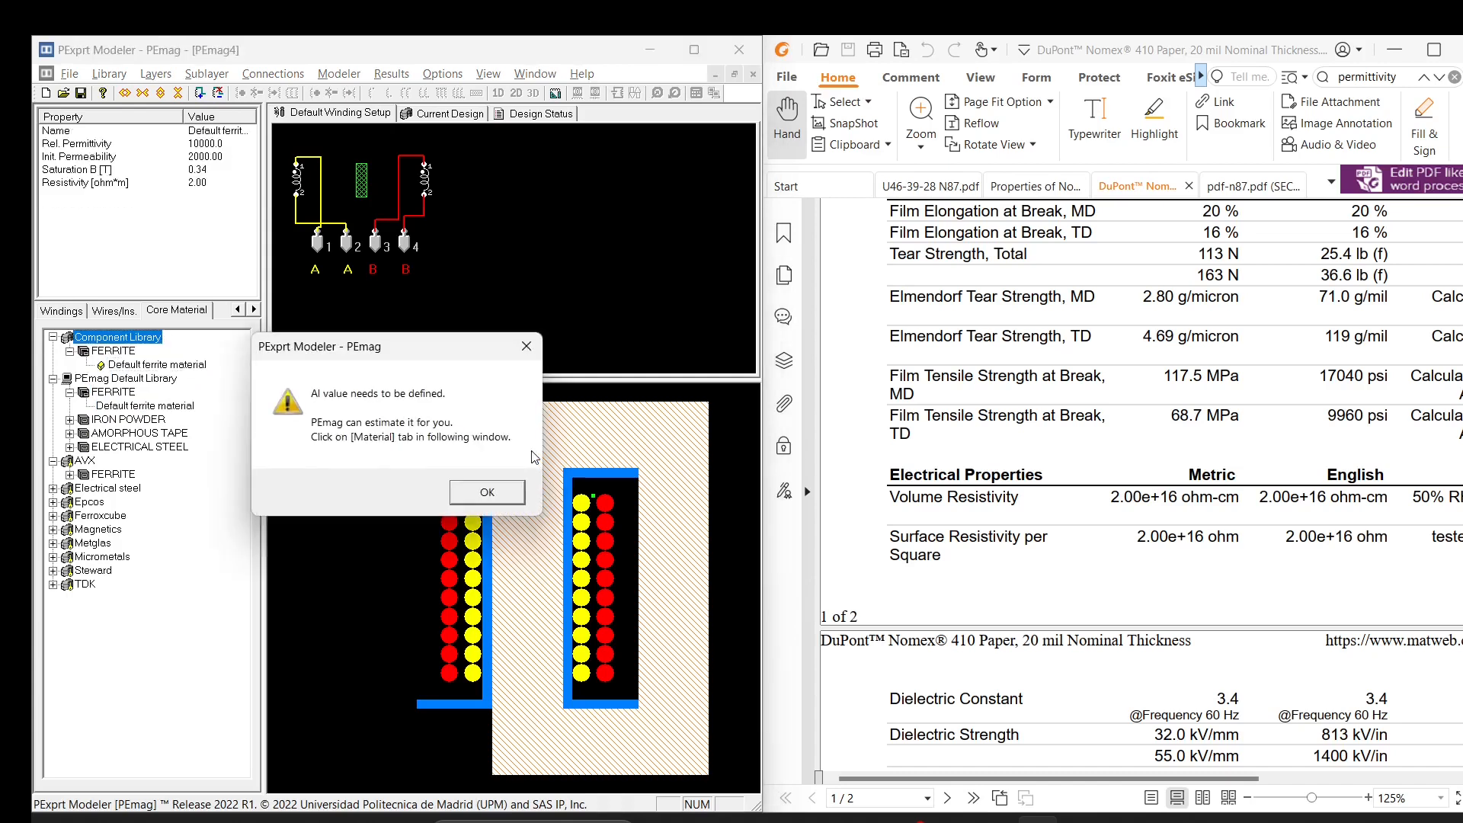
left_click(497, 497)
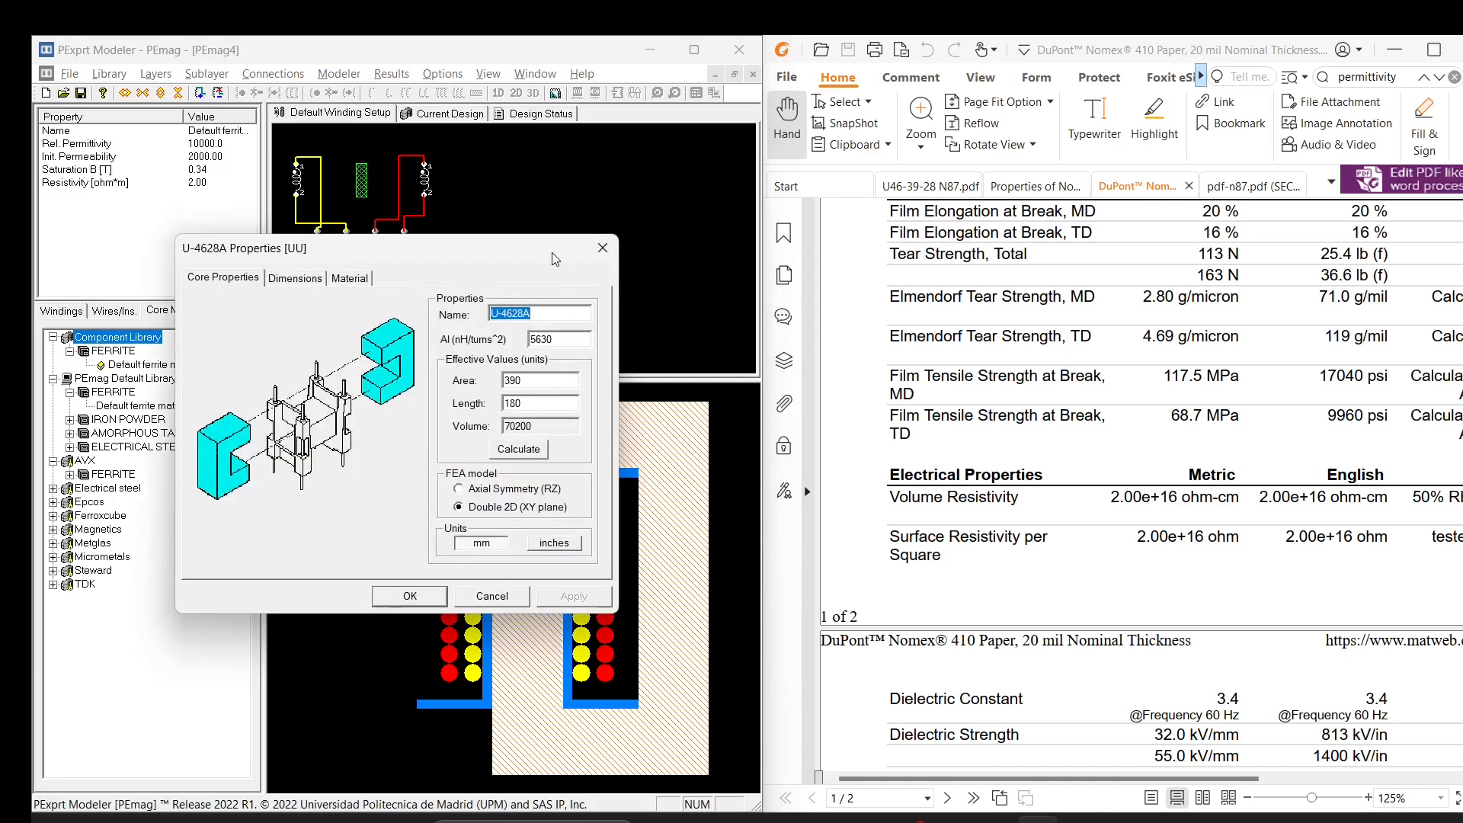
left_click(602, 247)
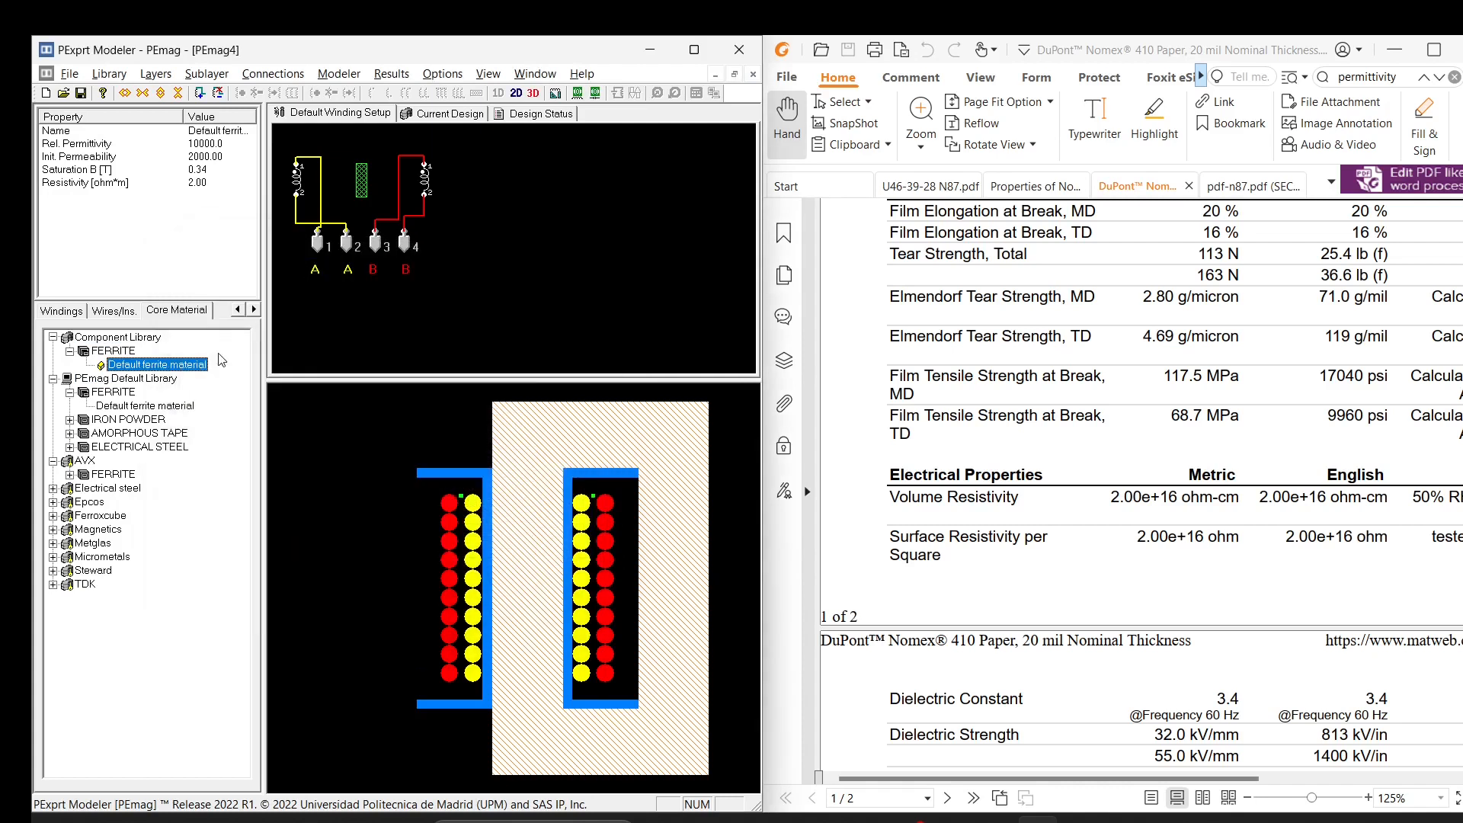
- Open the Component Library ferrite's properties and bring up the material properties table of the N87 datasheet in Foxit PDF Reader
double_click(160, 367)
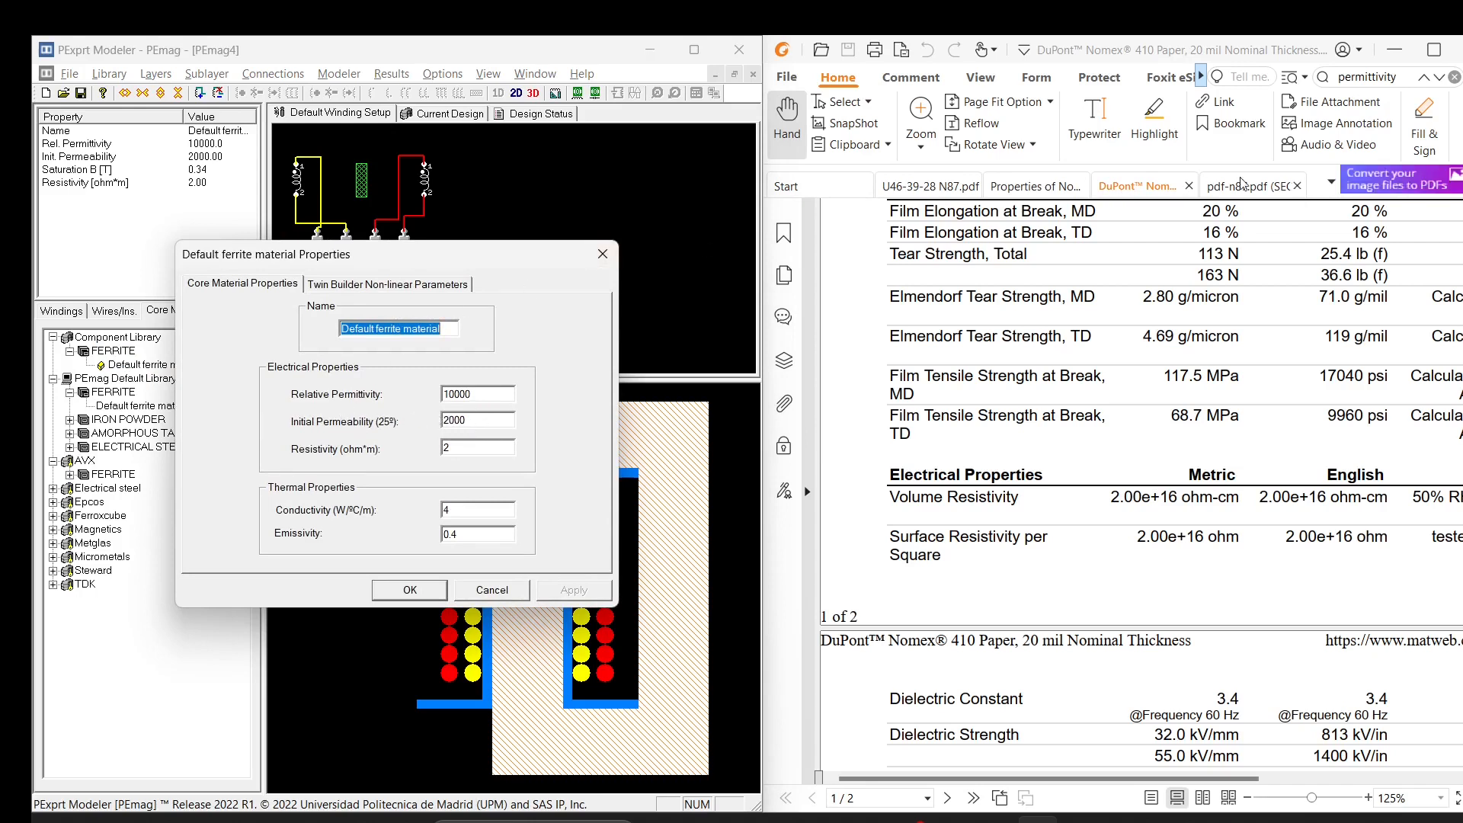
left_click(1254, 200)
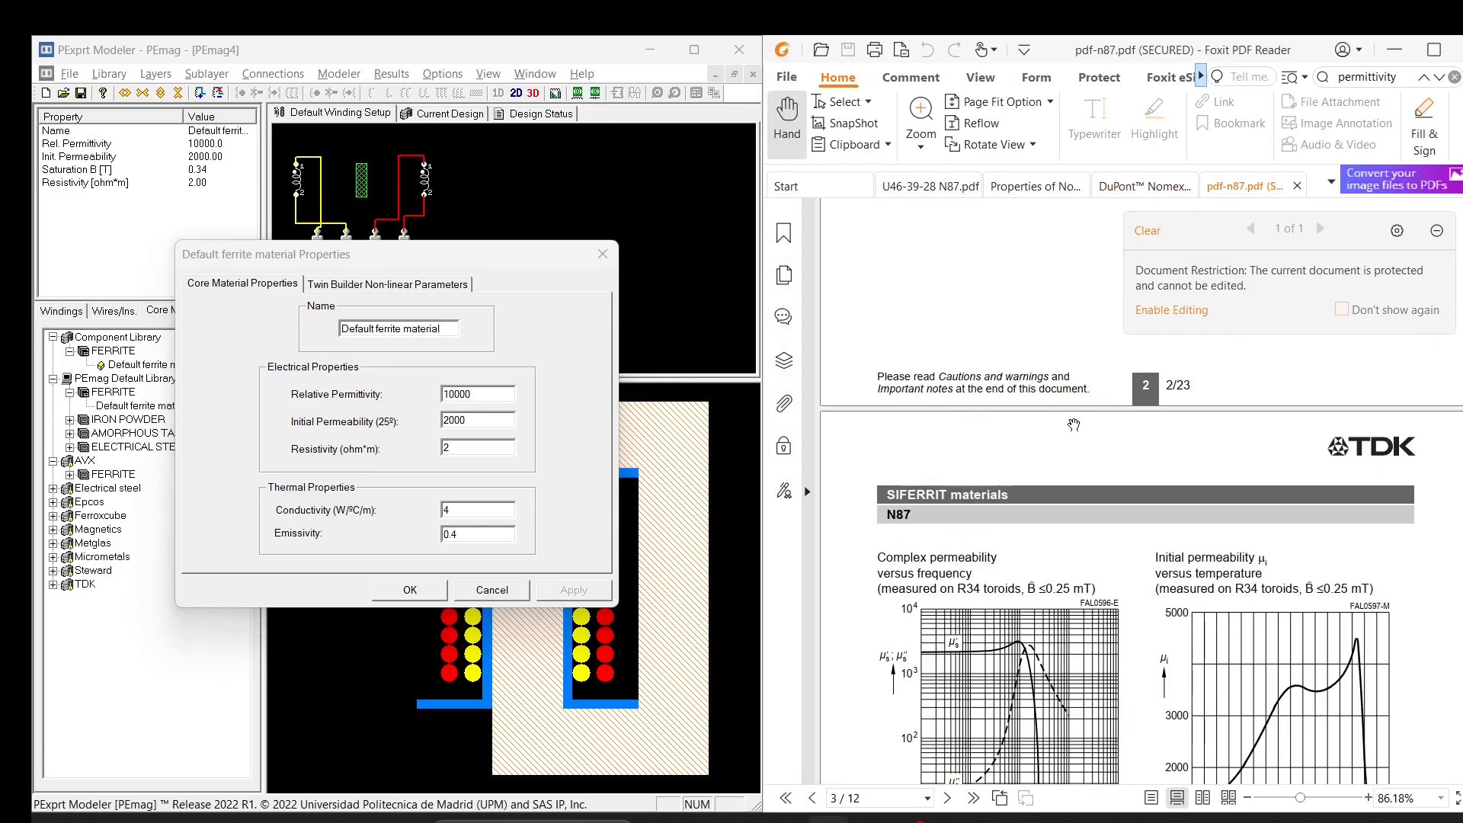
scroll(1137, 402, "up", 3)
scroll(1136, 402, "up", 5)
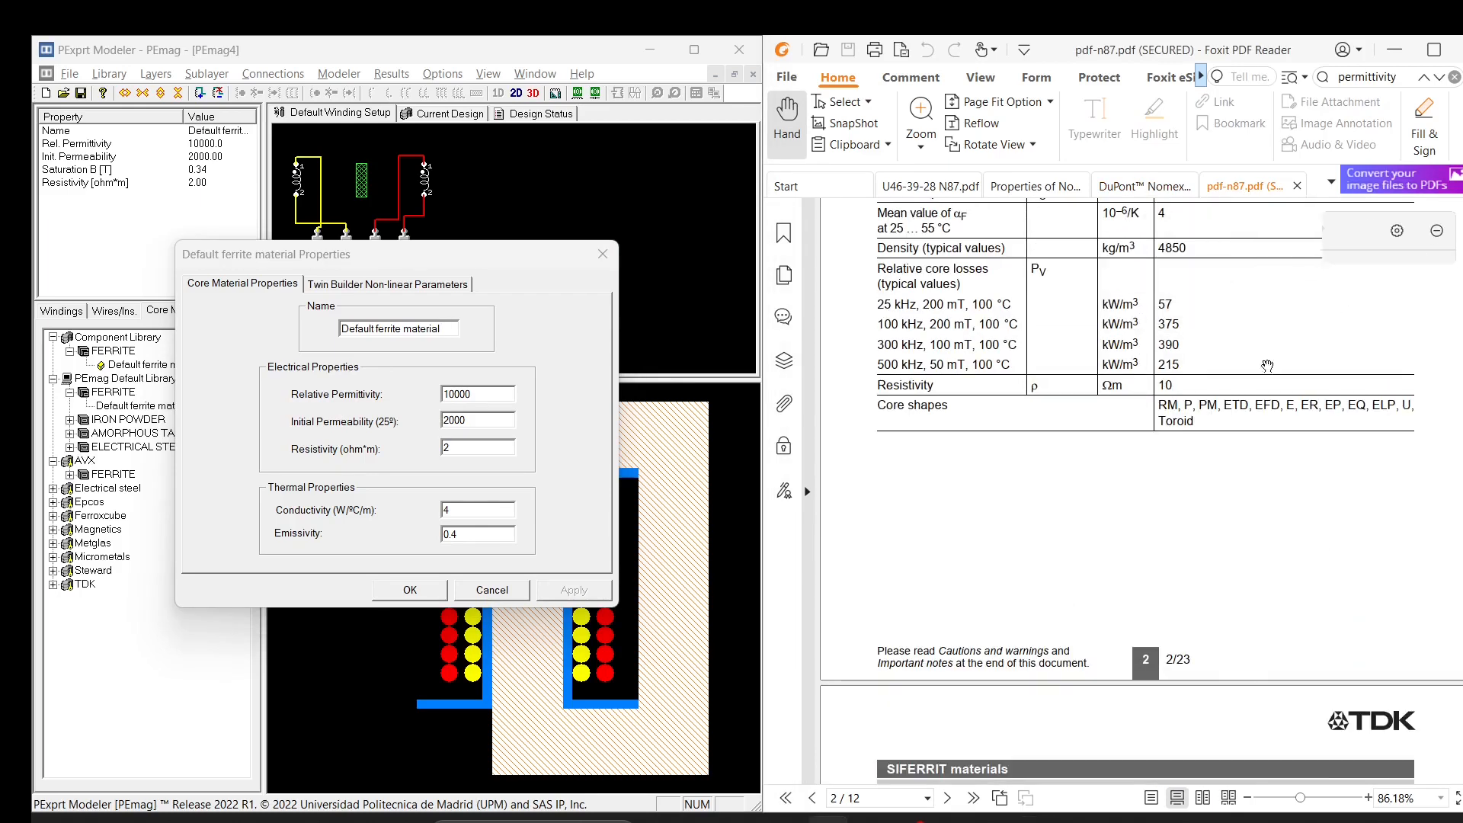
scroll(1230, 434, "up", 3)
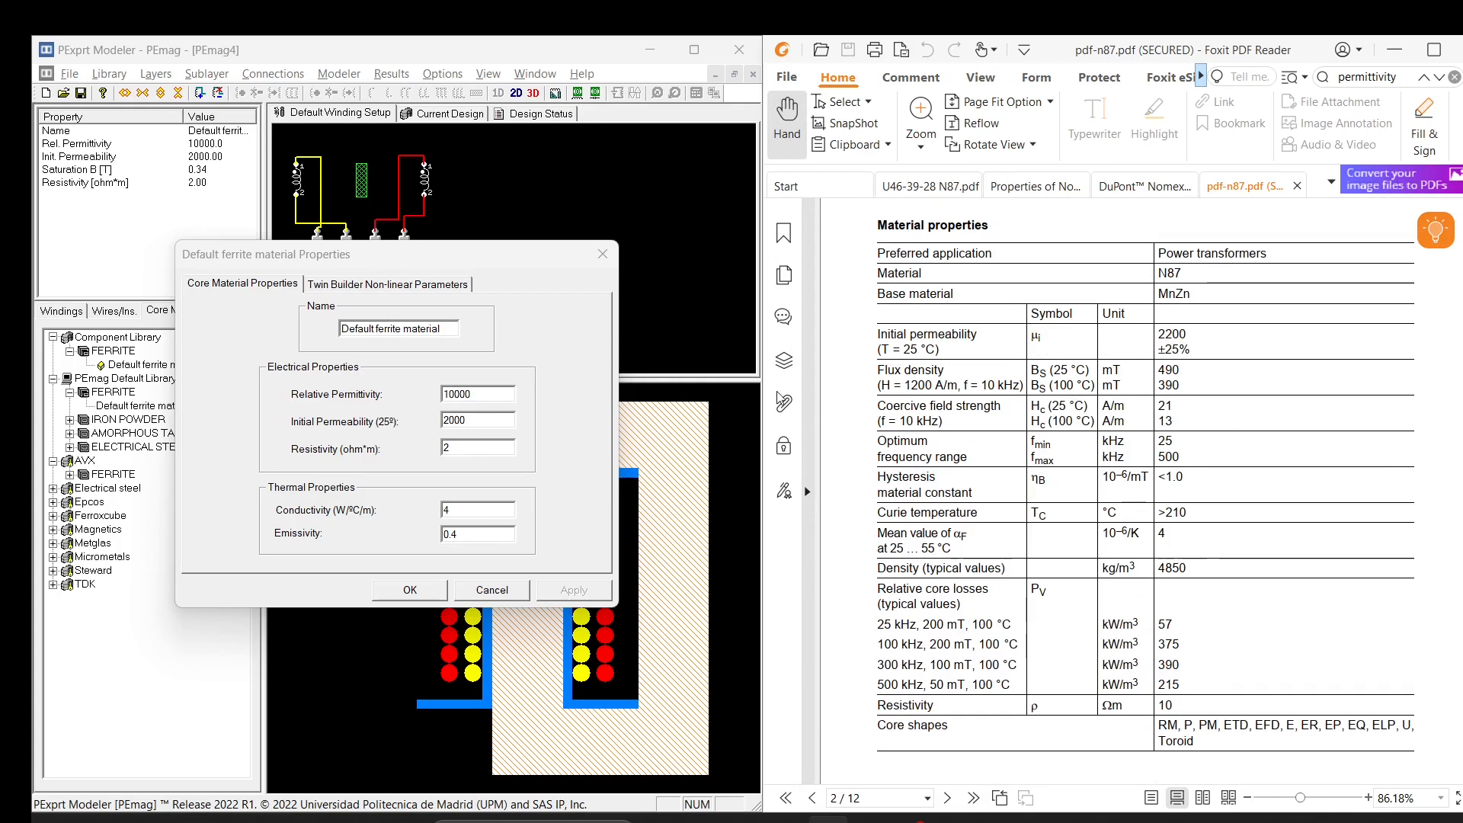
- Set the ferrite's initial permeability to 2200 and its resistivity to 10 ohm*m from the N87 datasheet
left_click(500, 418)
key("BackSpace")
key("BackSpace")
key("BackSpace")
type("200")
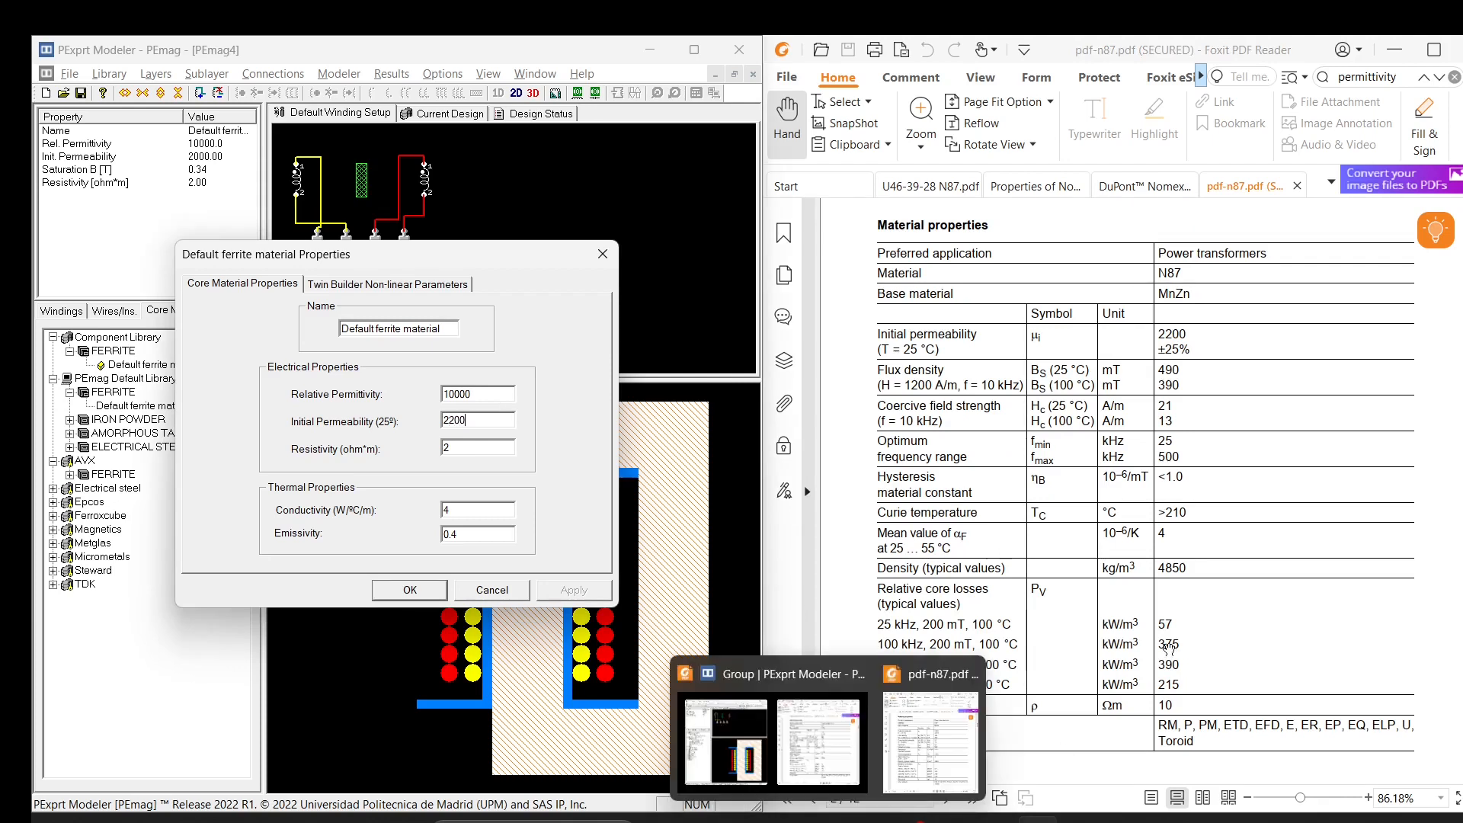
left_click(1164, 705)
double_click(1171, 706)
key("ctrl+c")
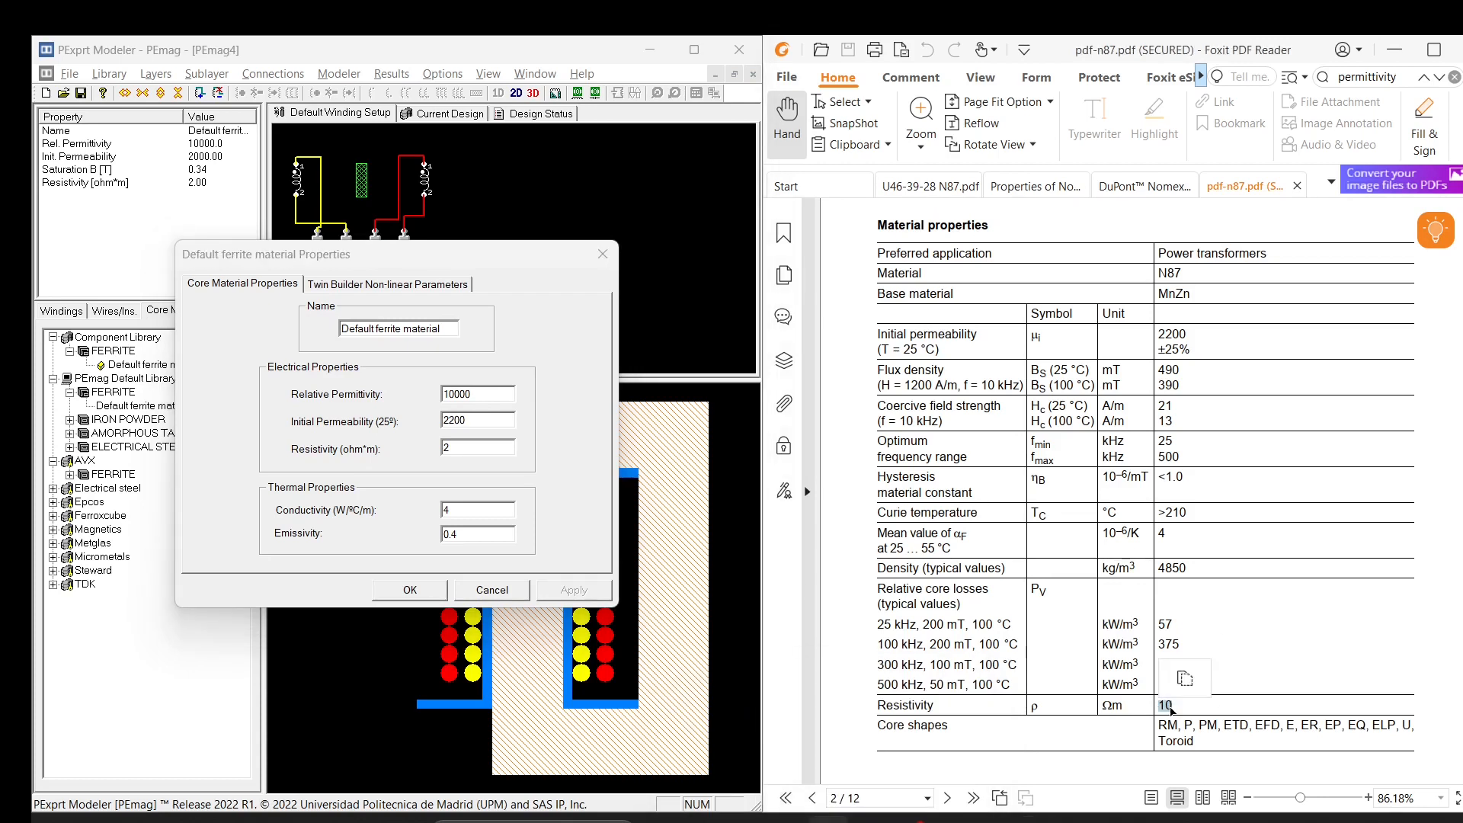
left_click(476, 445)
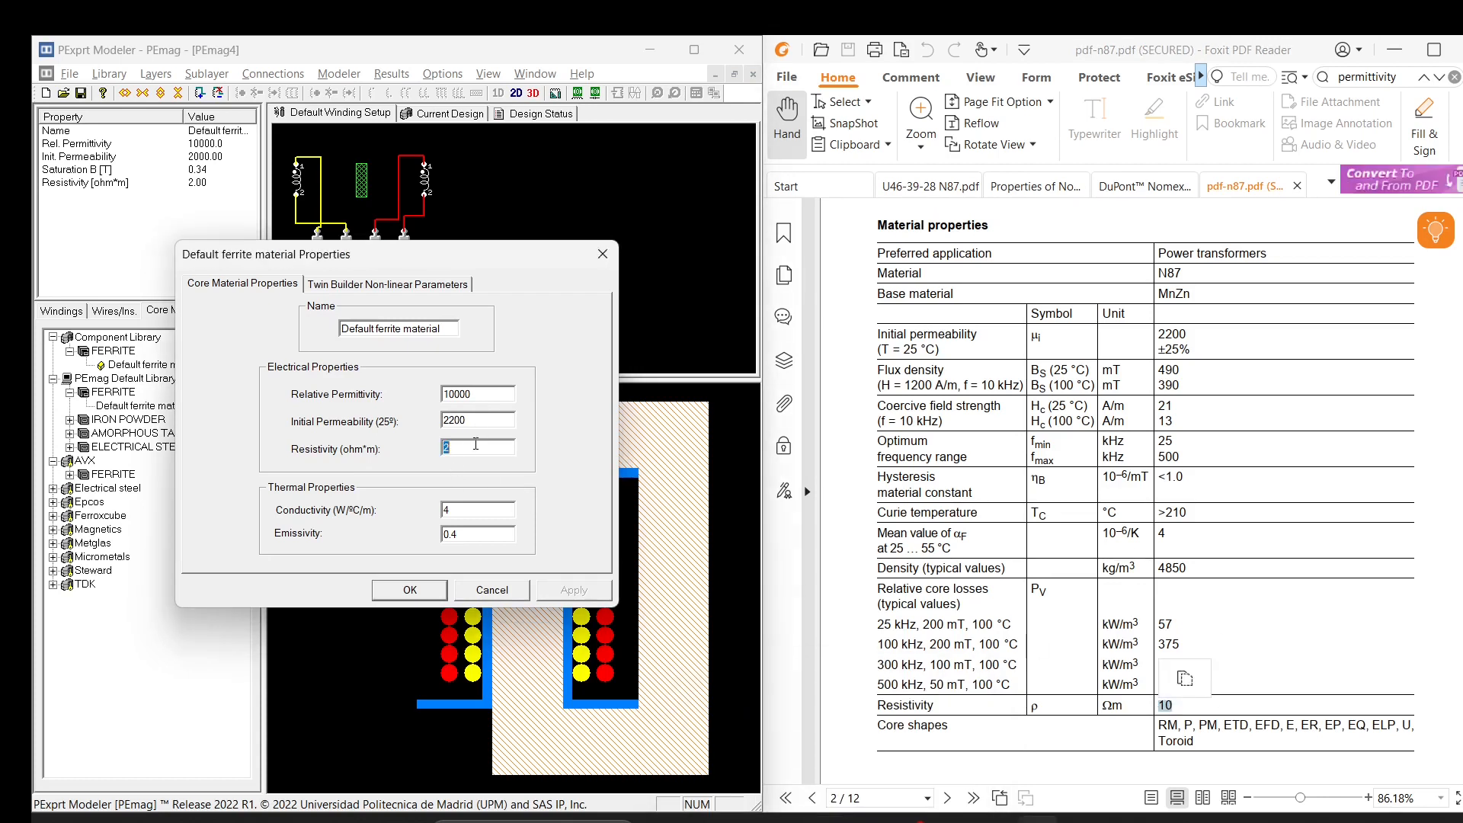
key("ctrl+v")
- Search the N87 datasheet for "thermal" and look through its tables and curves for the ferrite's thermal properties
scroll(1072, 560, "down", 5)
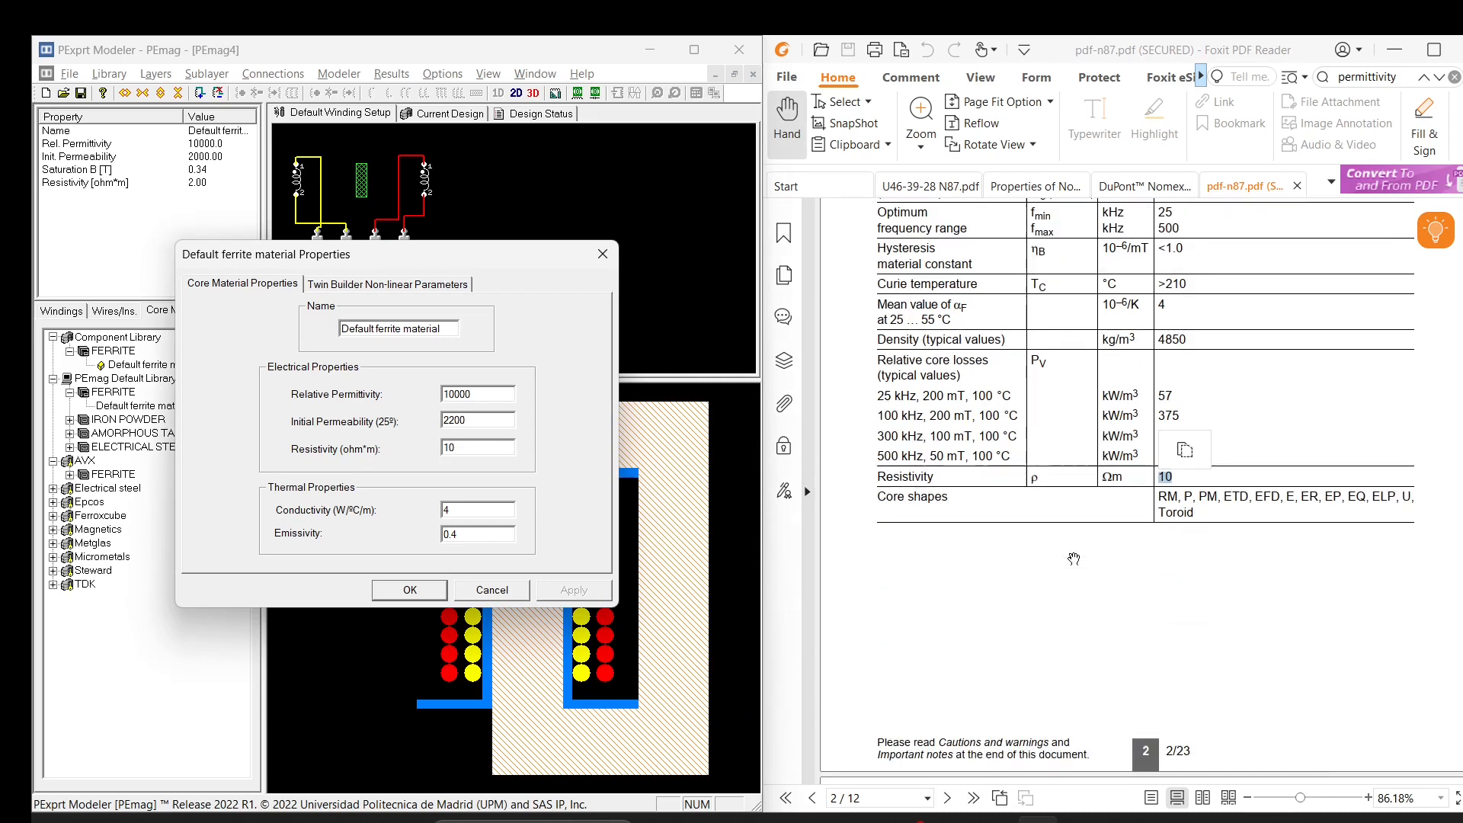
scroll(1074, 559, "up", 3)
scroll(1074, 560, "down", 1)
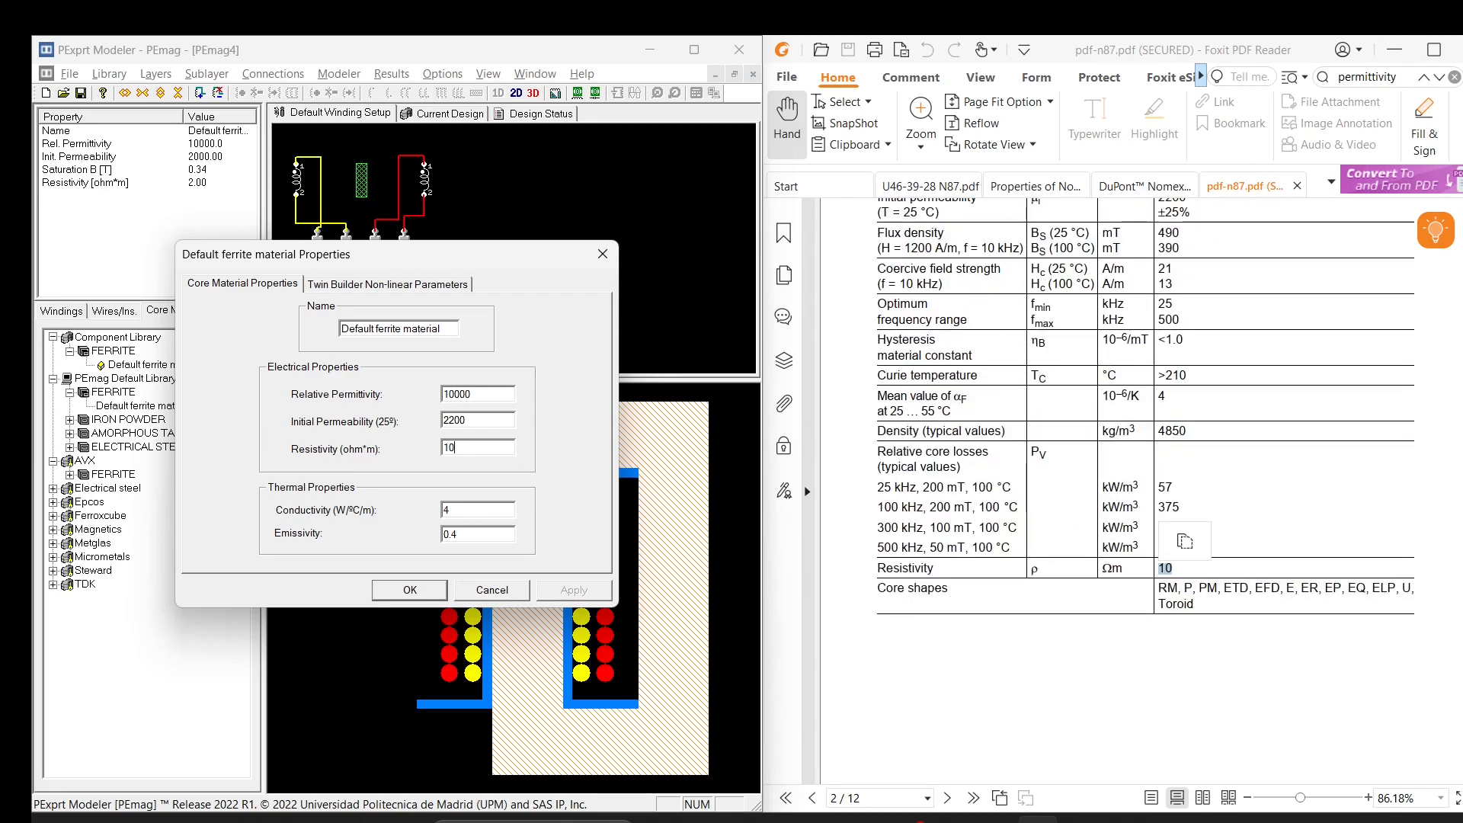
scroll(1258, 389, "up", 7)
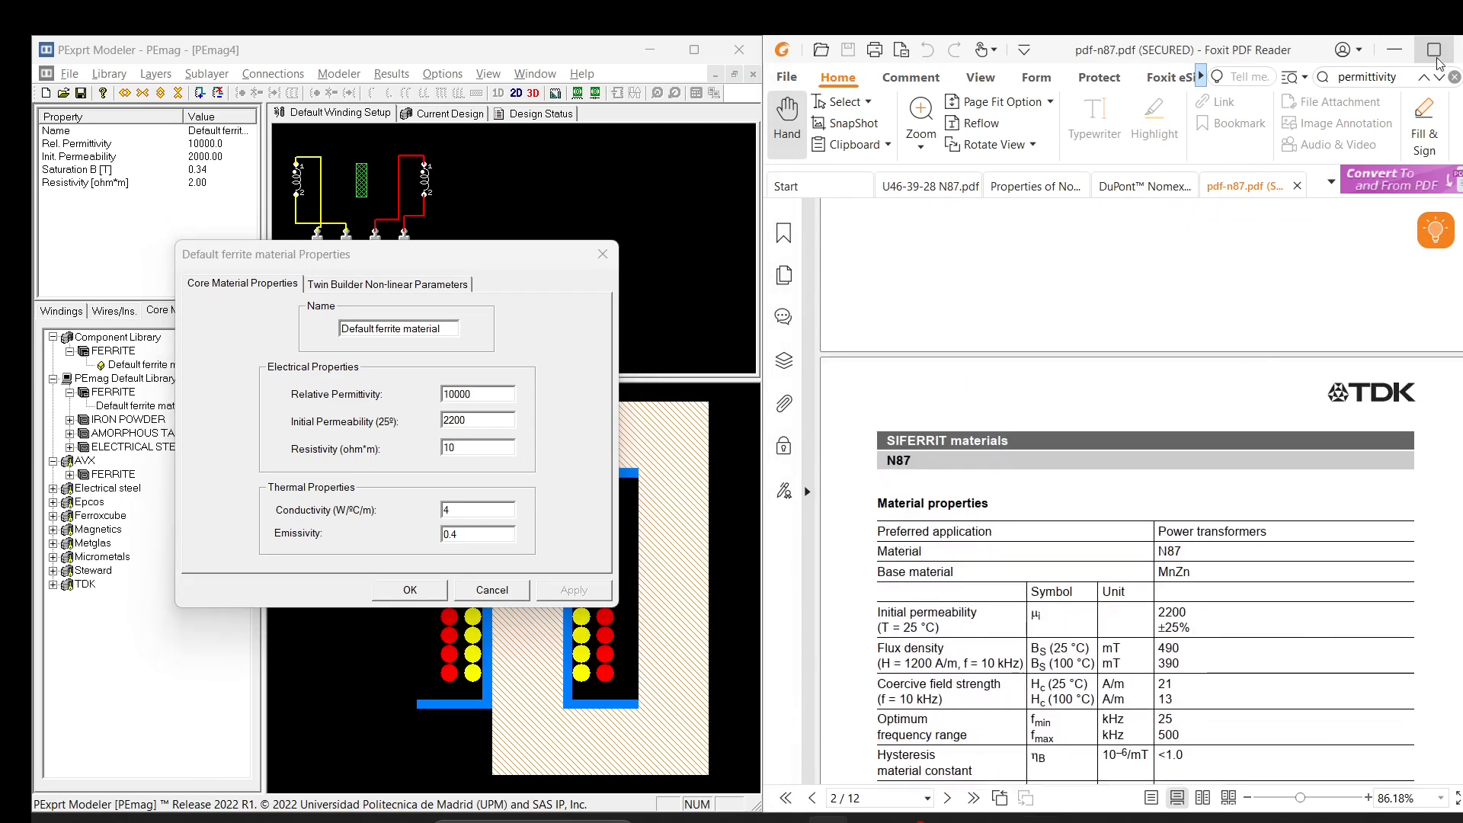
double_click(1399, 75)
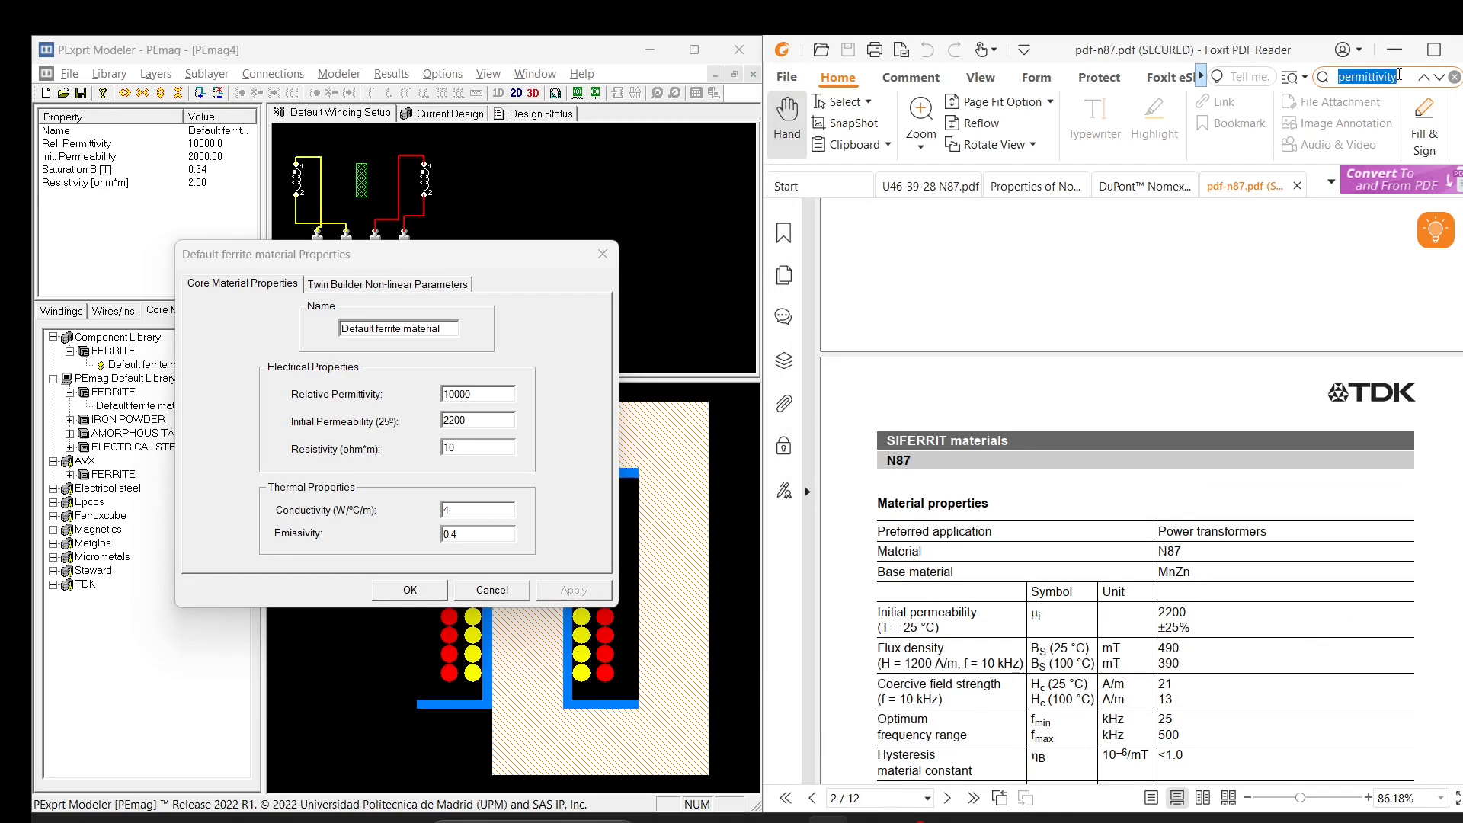
type("ther")
key("Return")
key("Return")
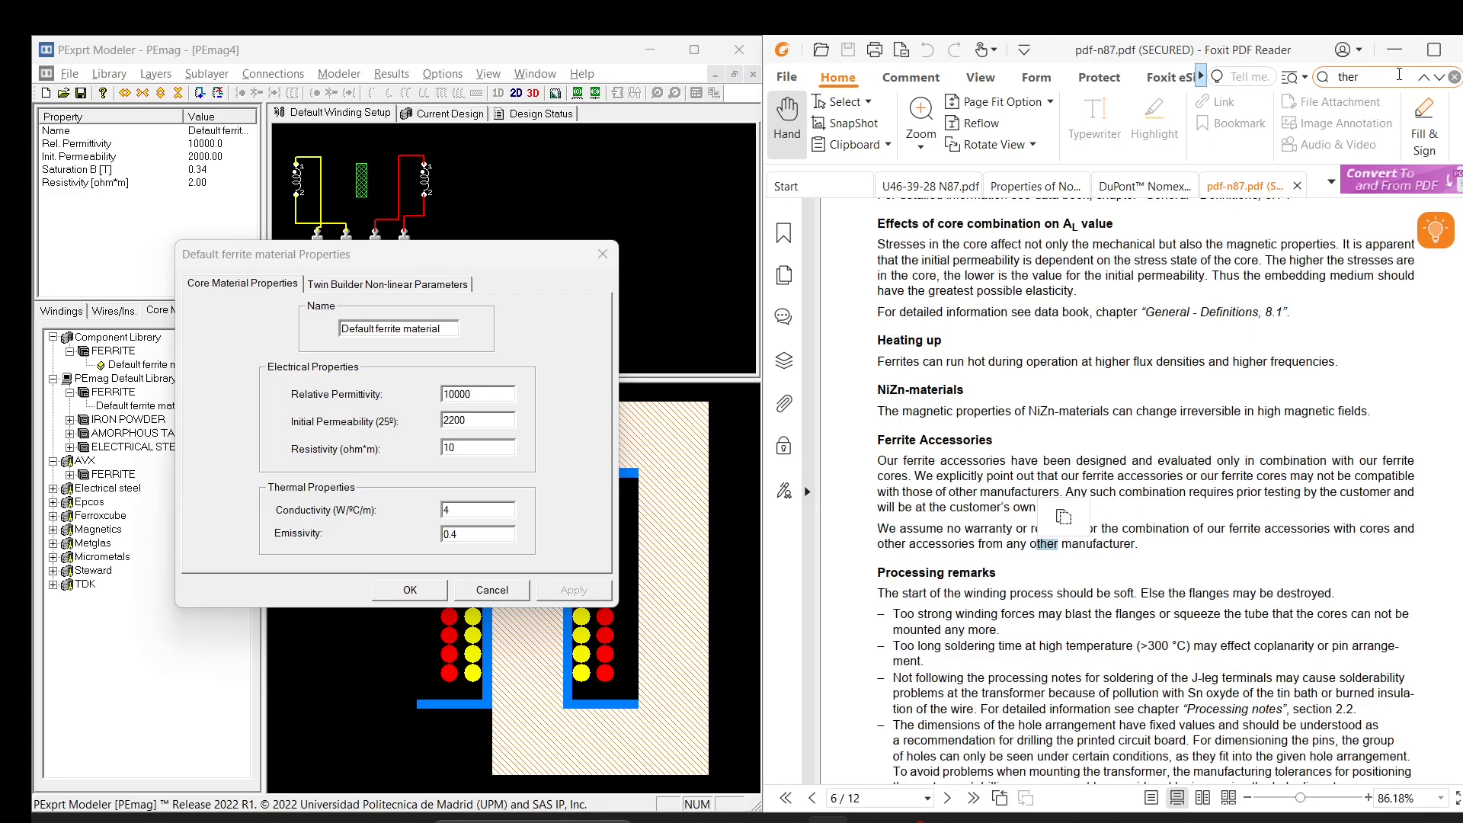
type("mal")
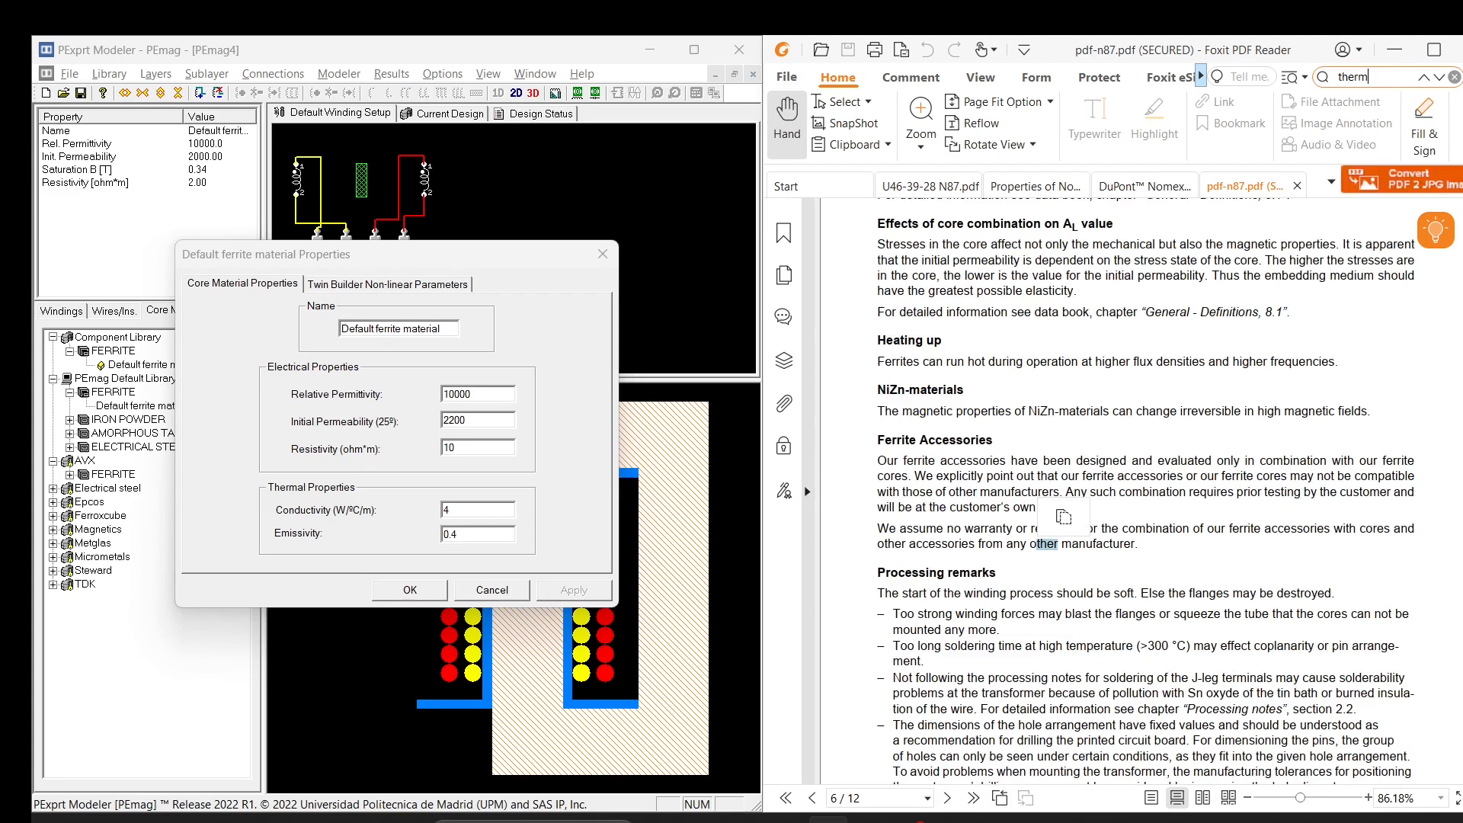
key("Return")
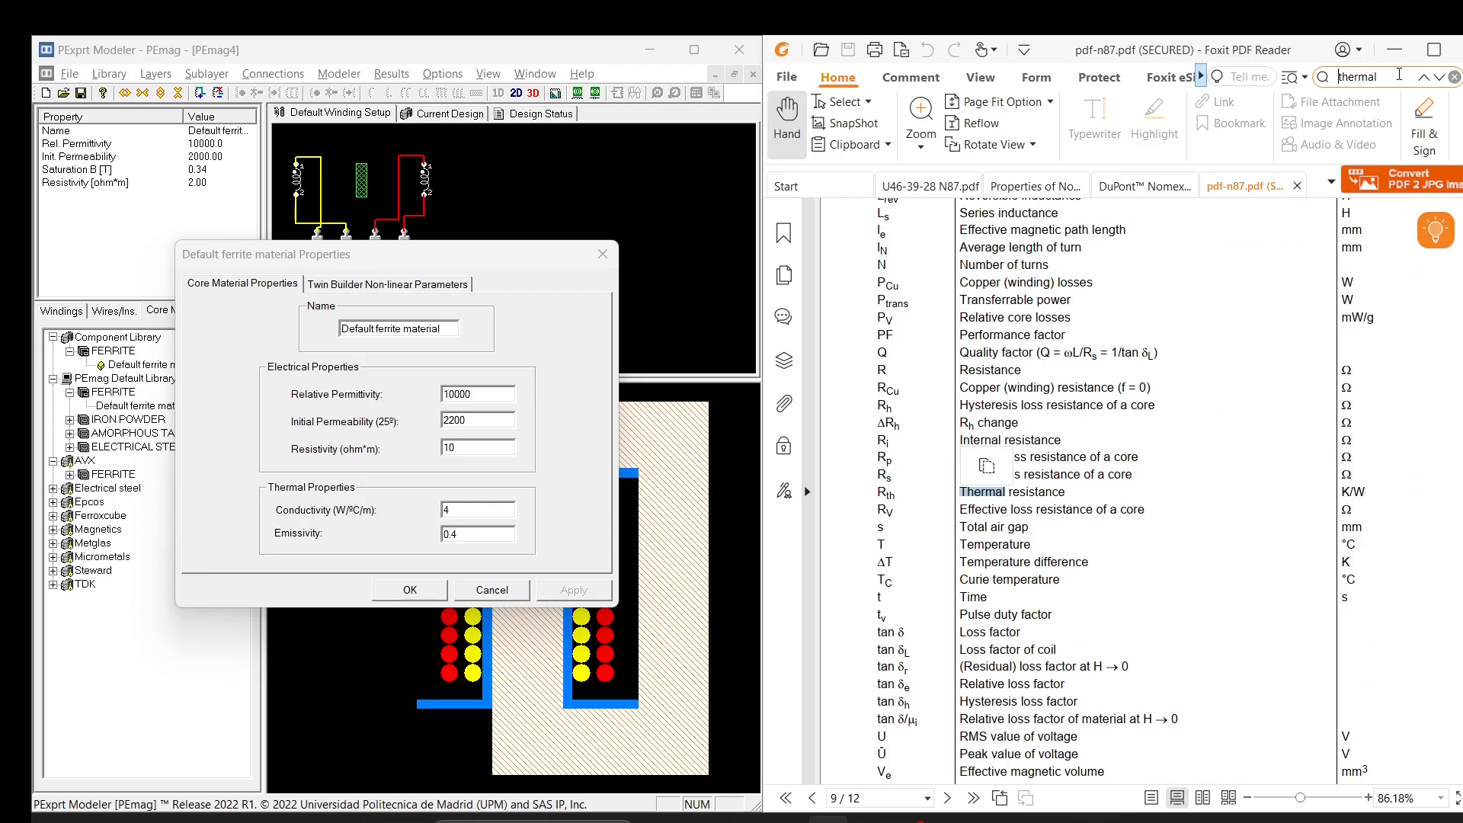
key("Return")
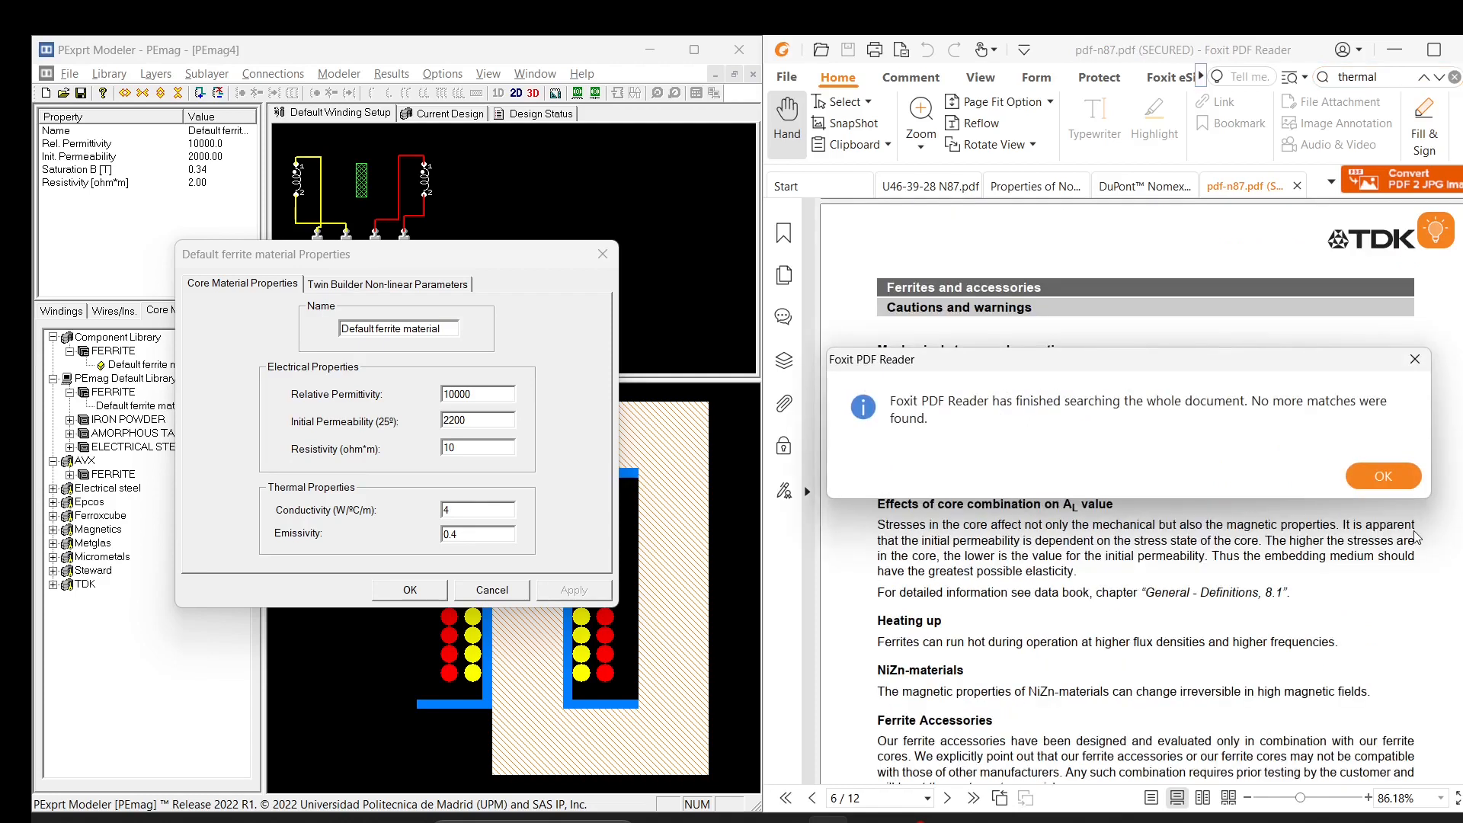
left_click(1399, 471)
scroll(1234, 433, "up", 3)
scroll(1234, 434, "up", 15)
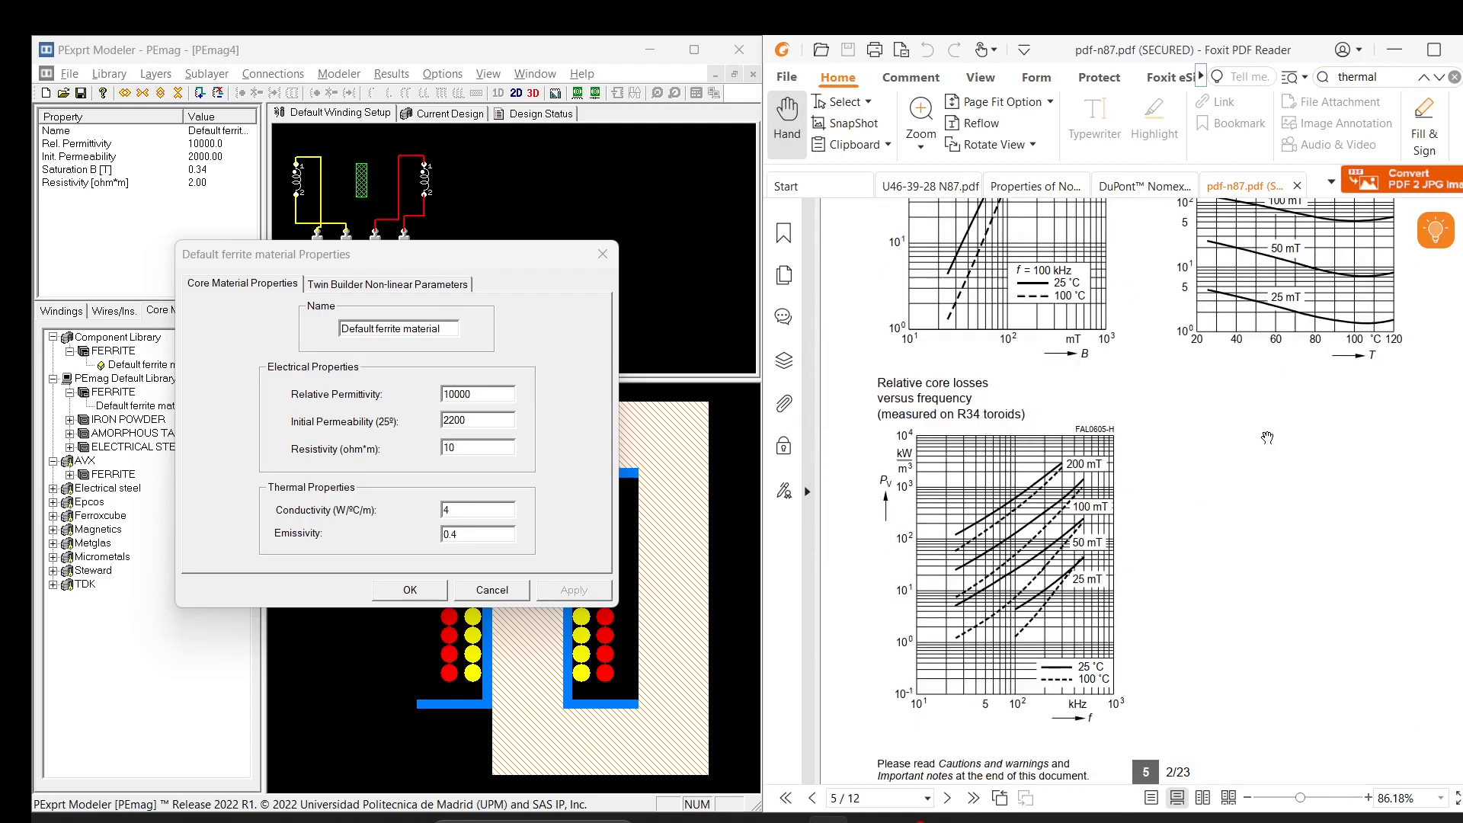
scroll(1257, 459, "up", 5)
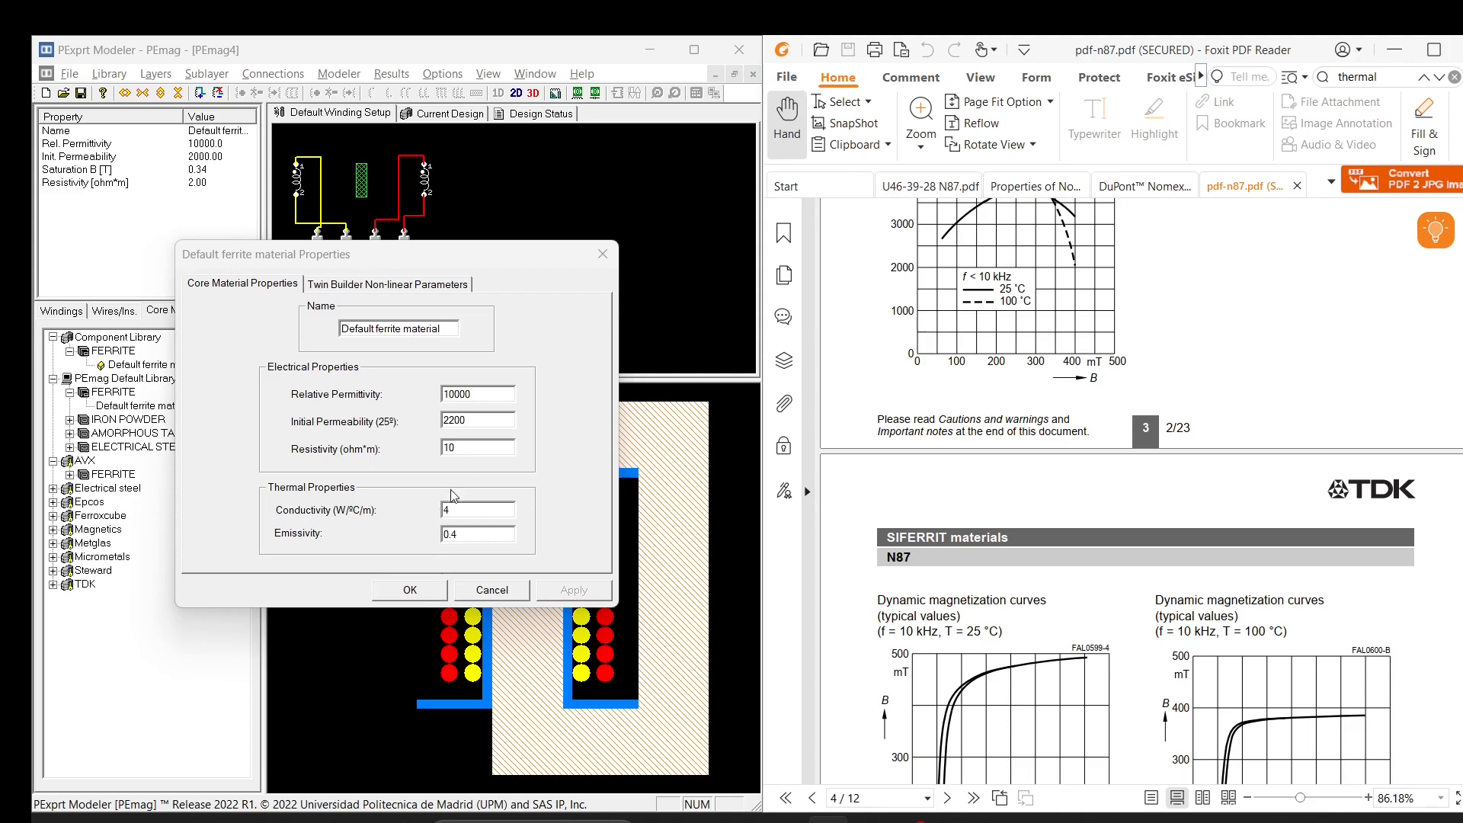
- Accept the edited ferrite material properties and check the component's design status
left_click(408, 591)
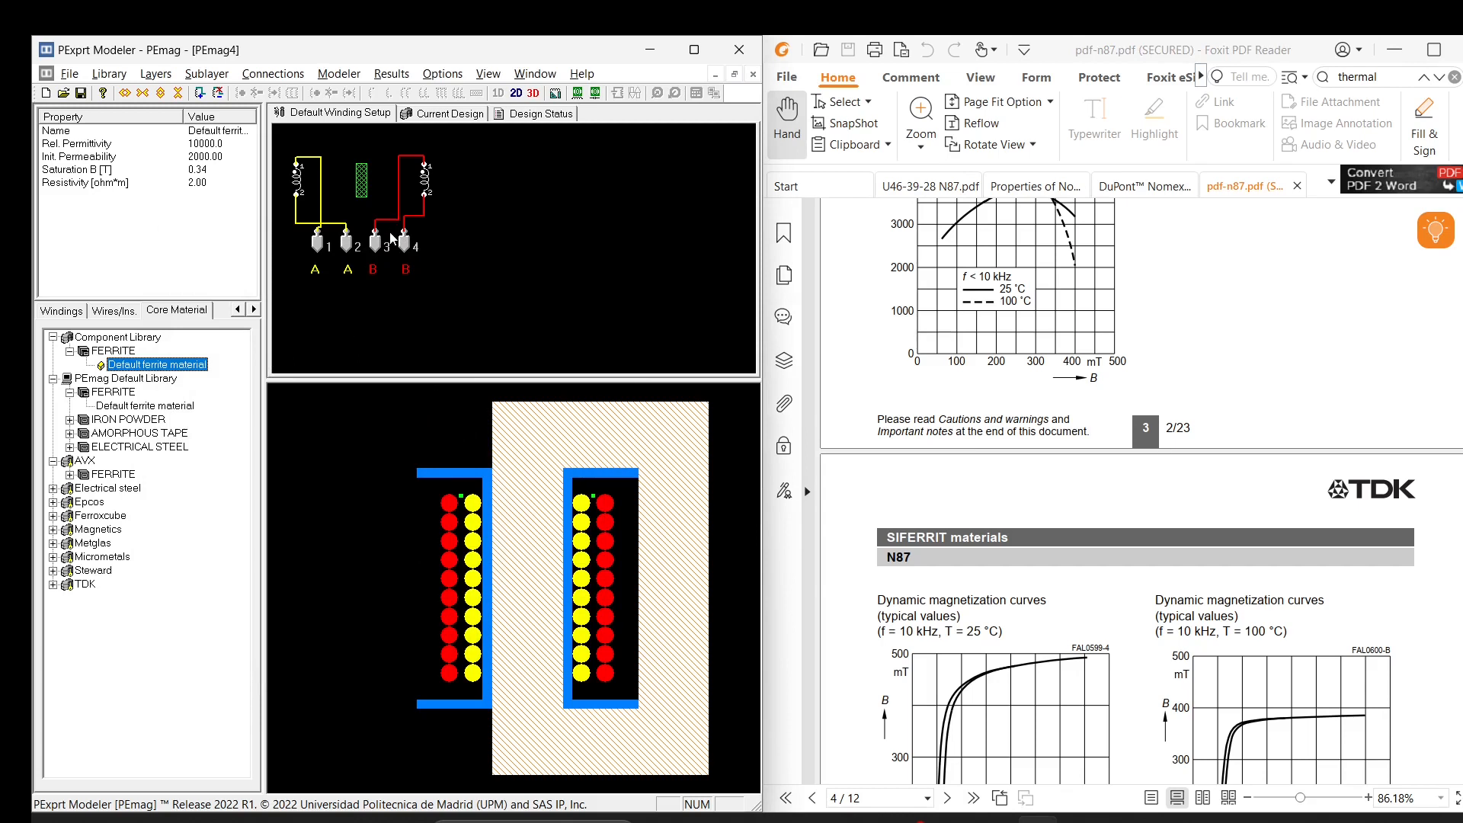
left_click(548, 114)
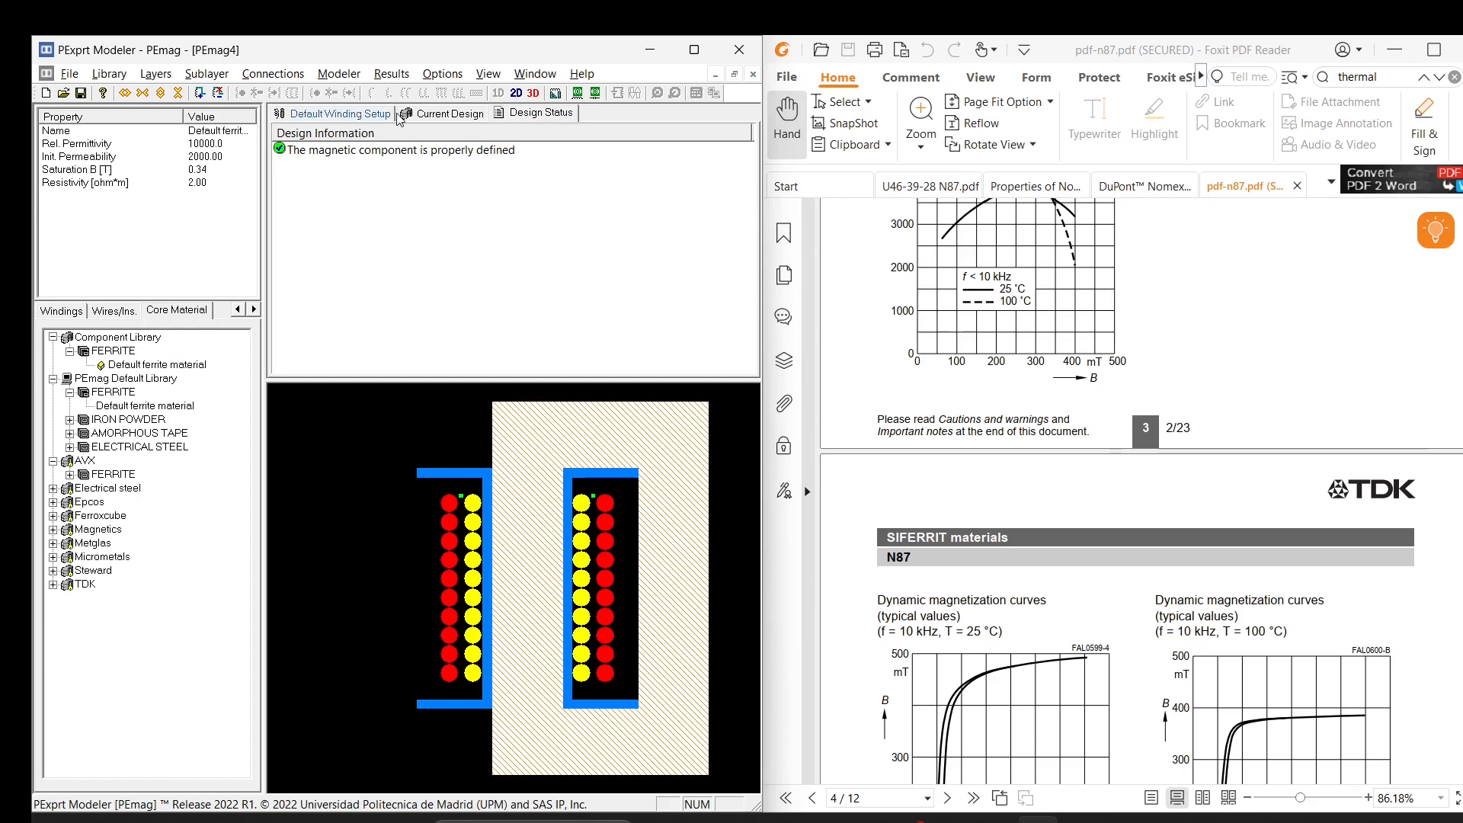
left_click(335, 114)
- Increase the height in mm of the insulator layer between the windings so it spans the full winding height
left_click(362, 175)
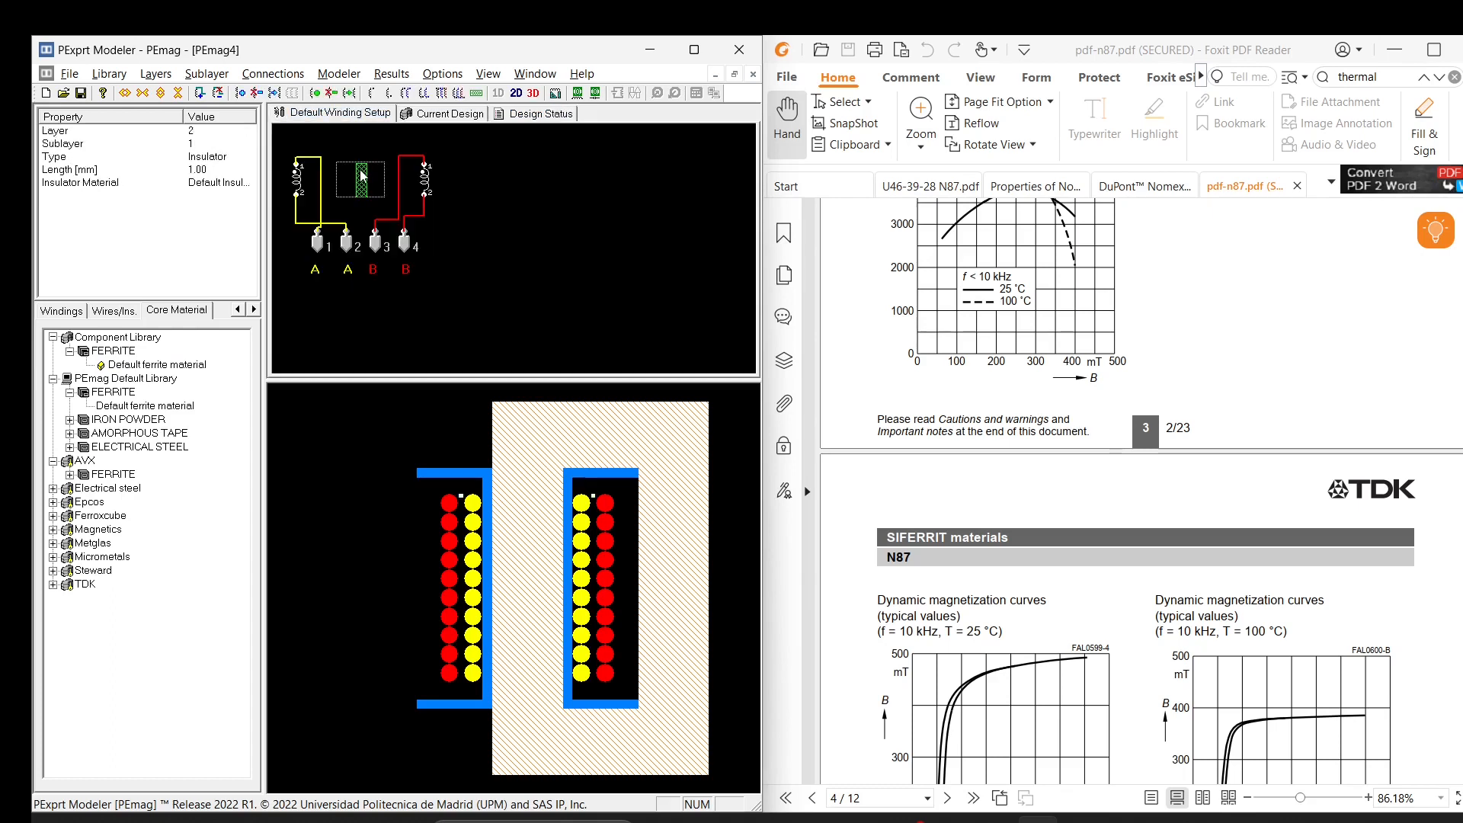
double_click(362, 176)
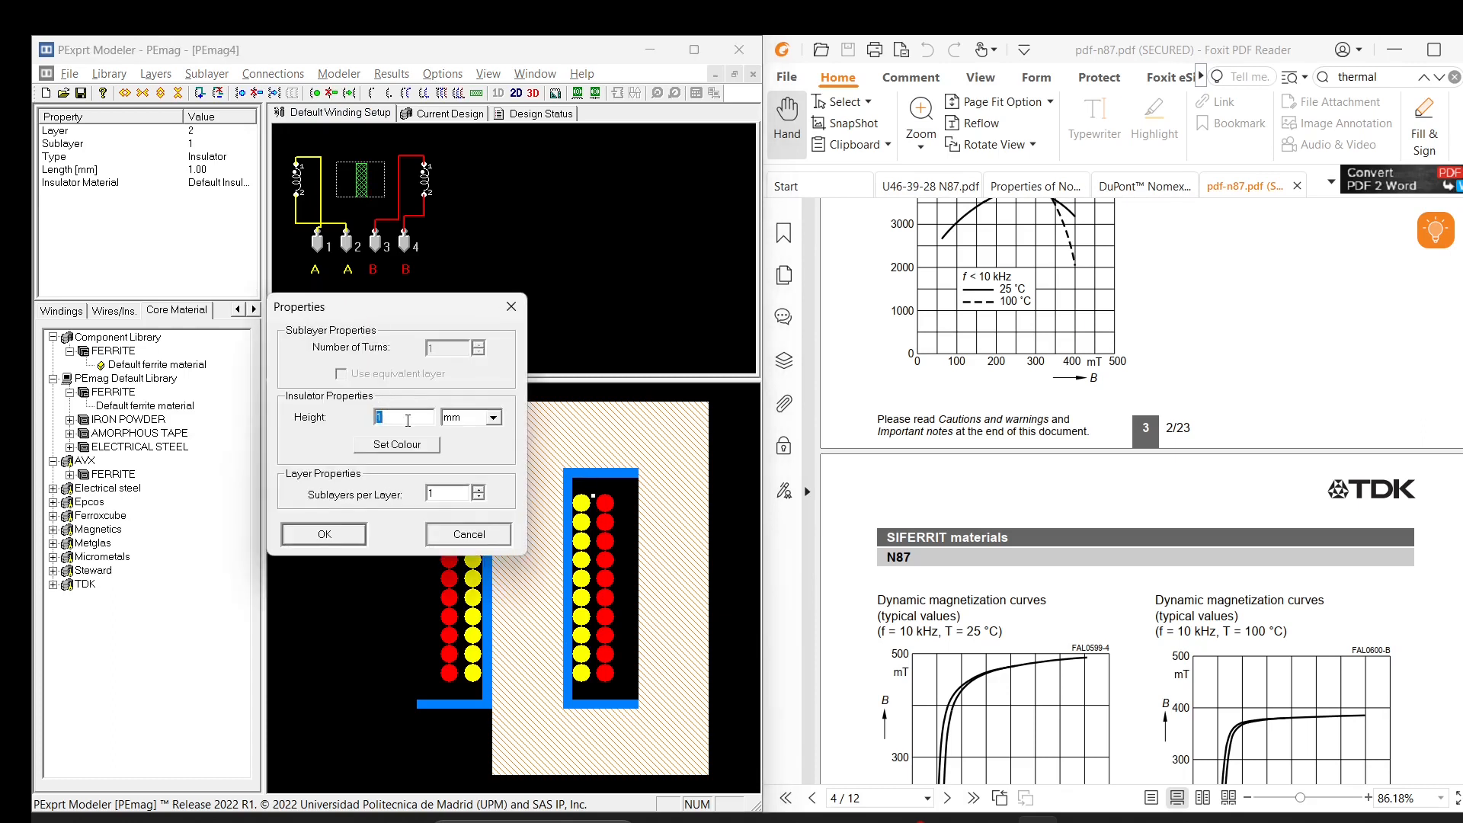
type("1")
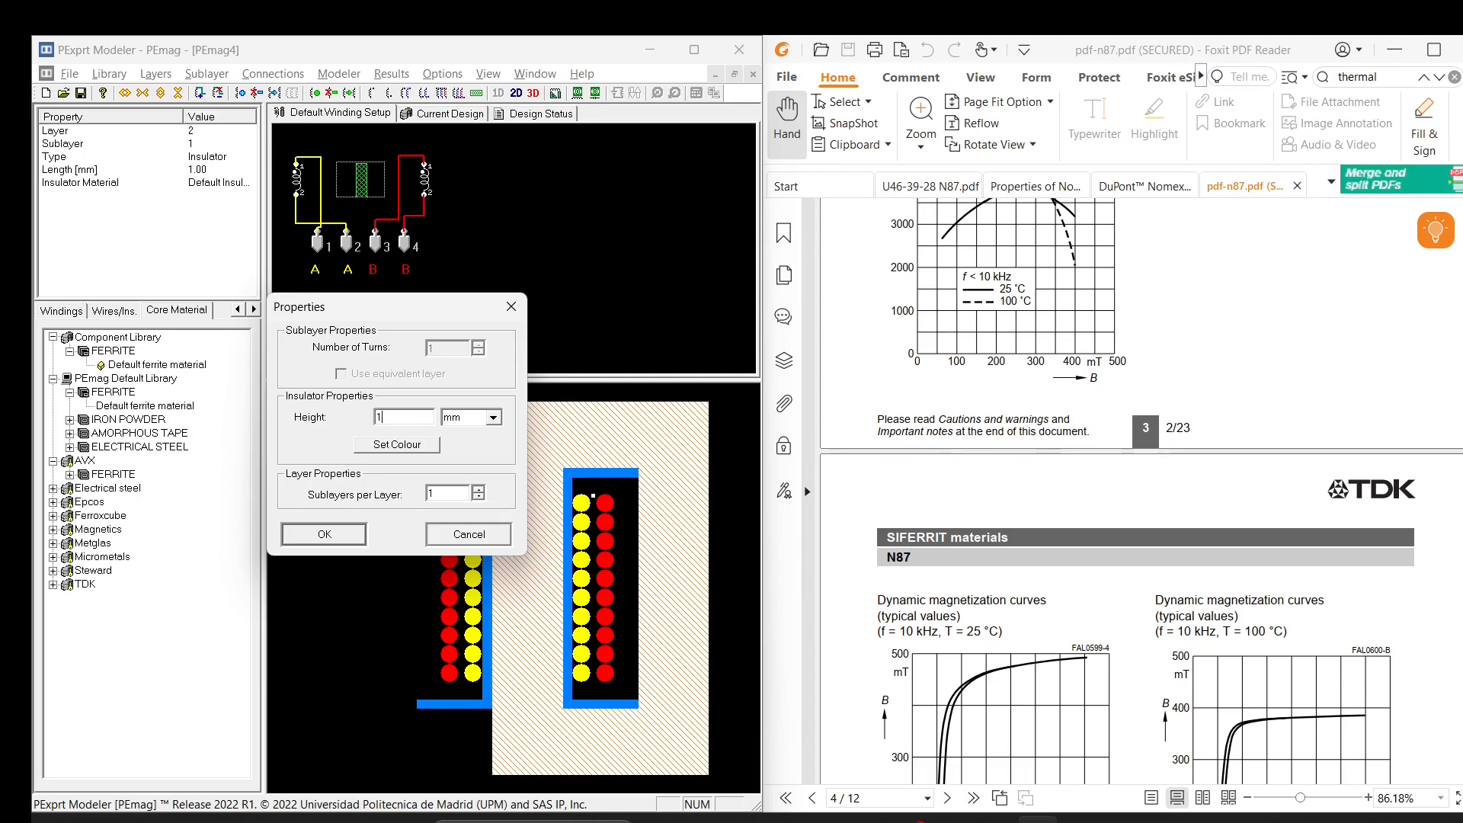
type("0")
double_click(407, 420)
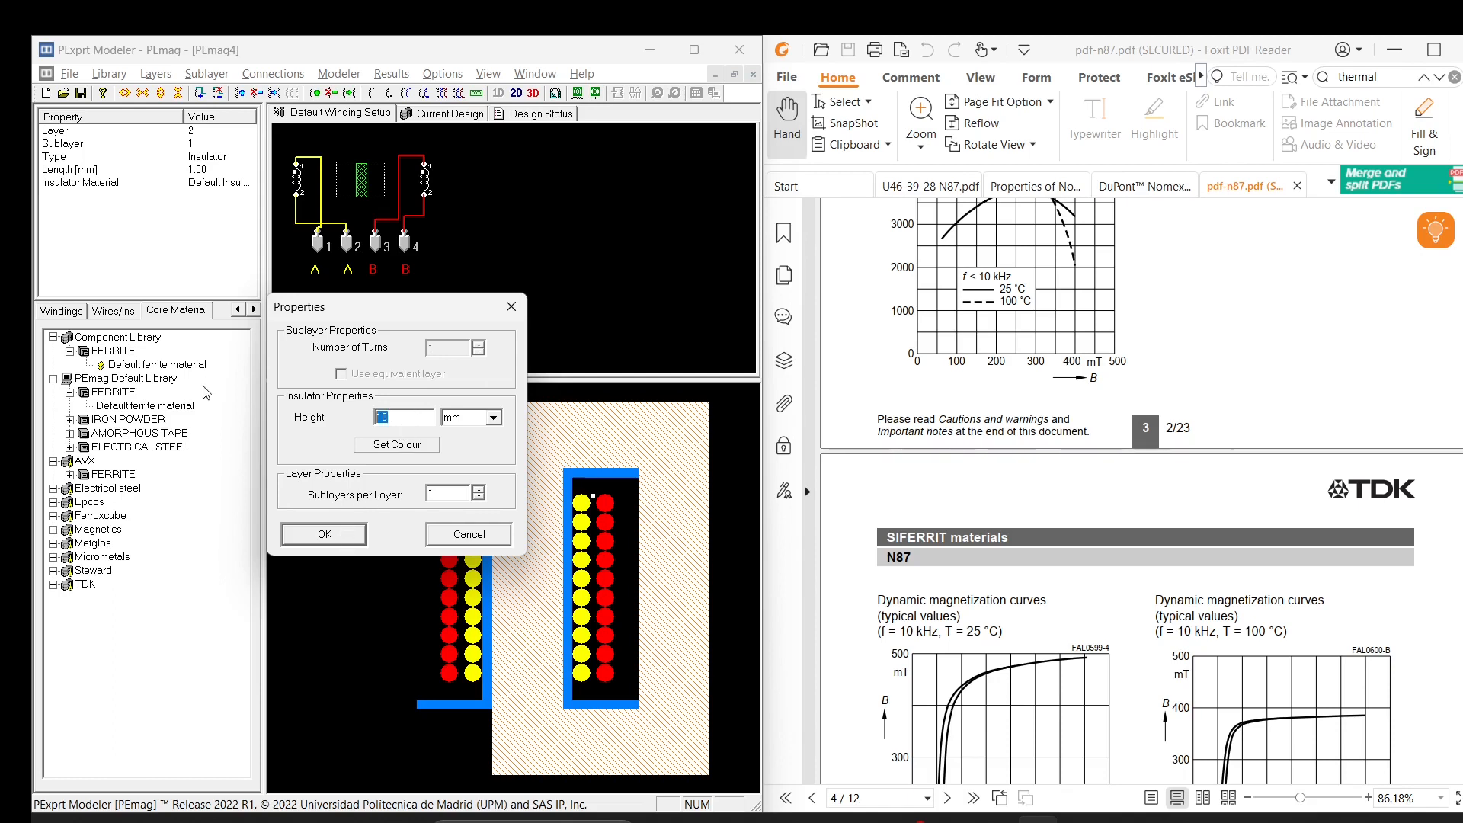
type("4")
left_click(347, 538)
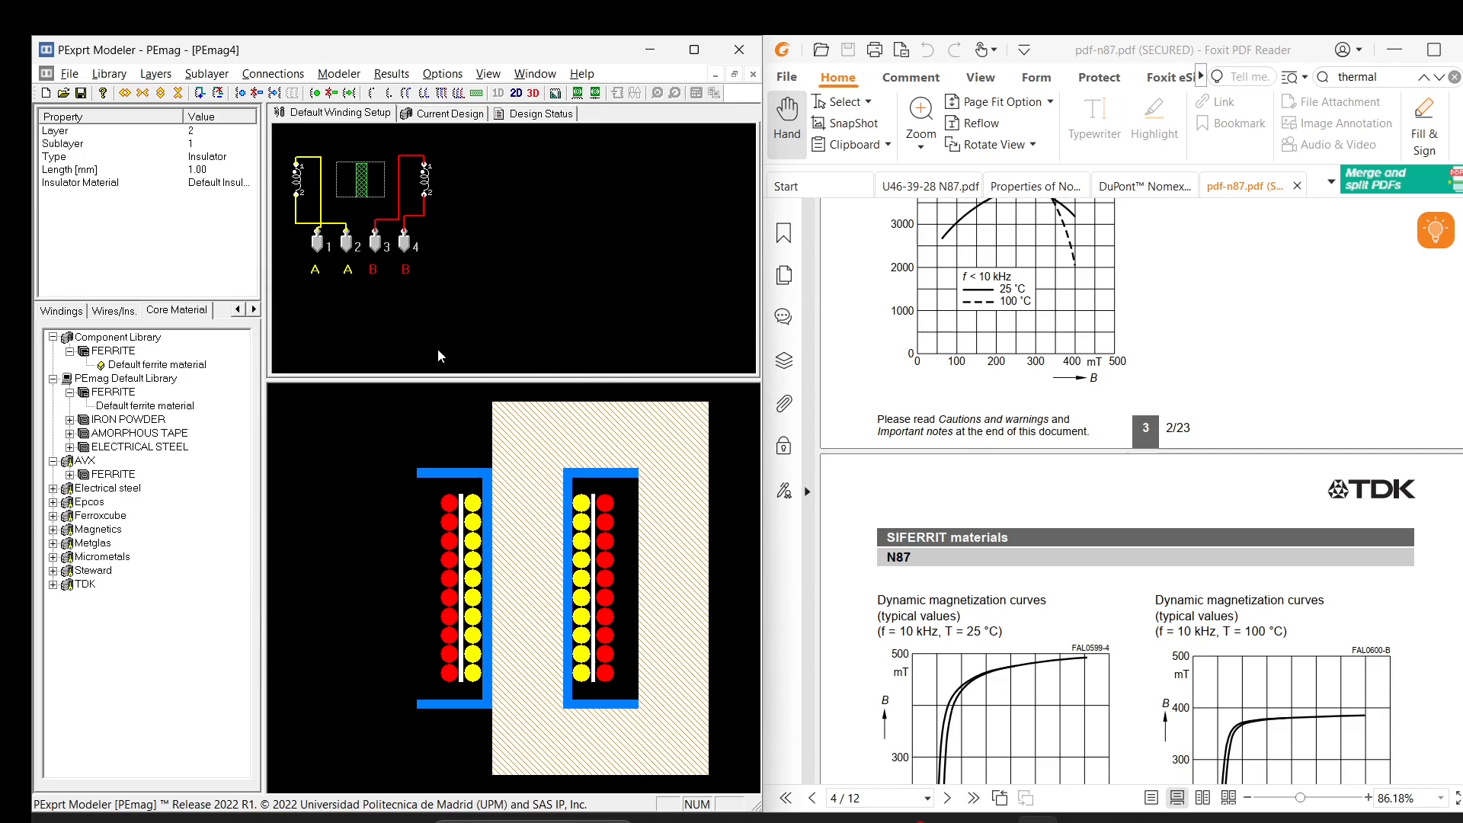
- Maximize the PEmag window to enlarge the view of the transformer's cross-section
left_click(695, 50)
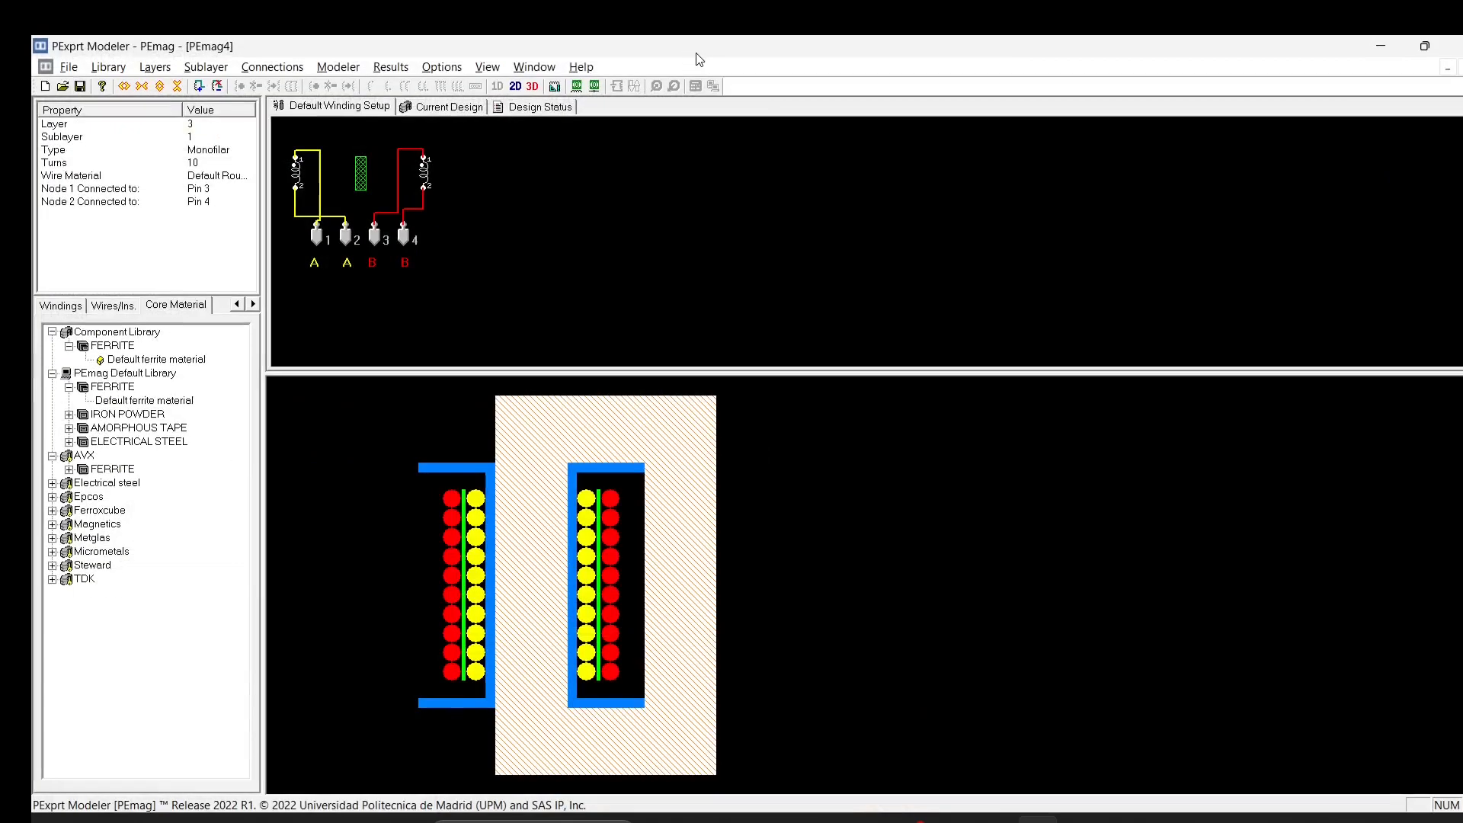
left_click(857, 522)
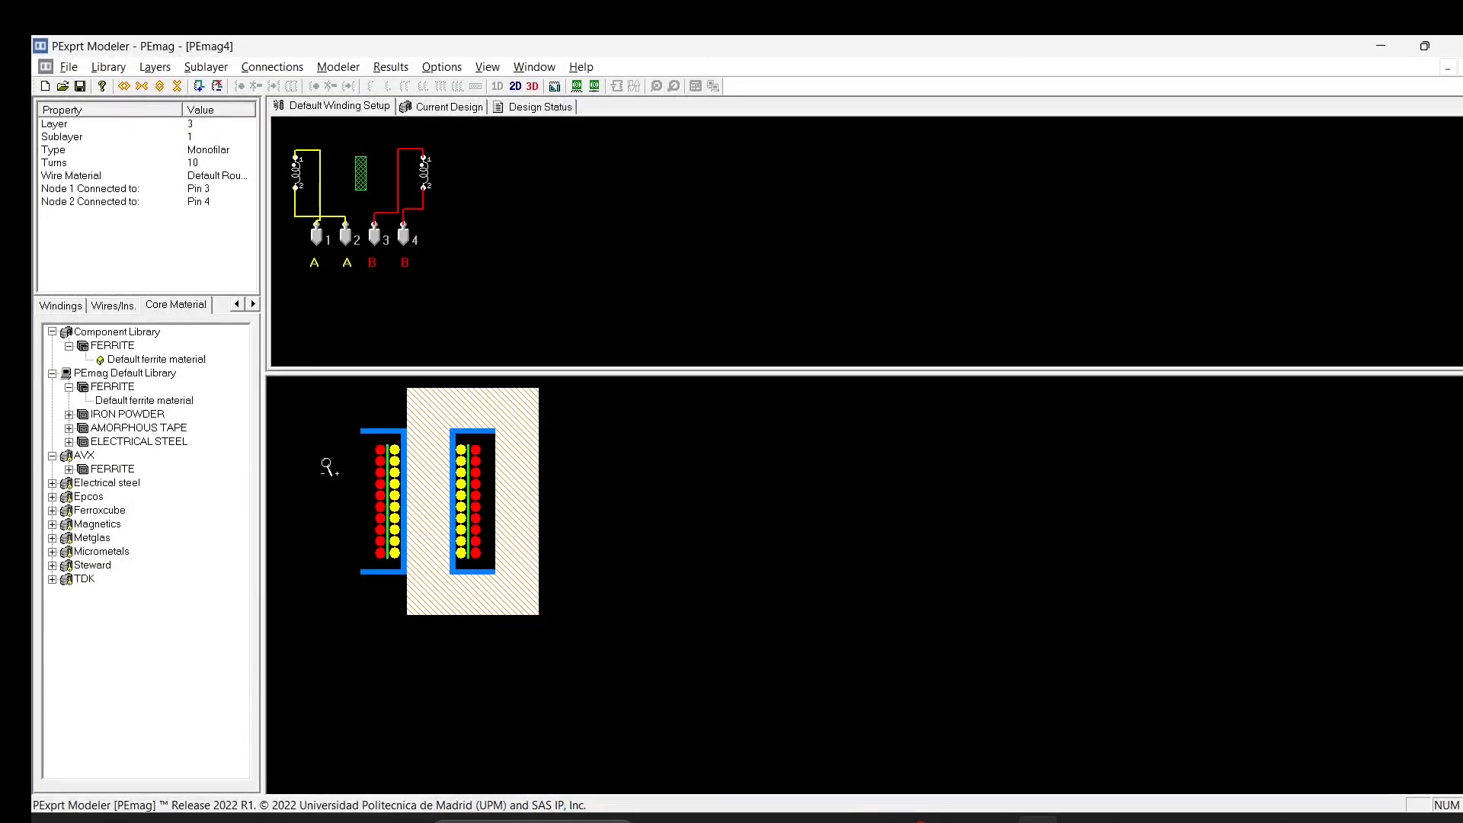
left_click(538, 436)
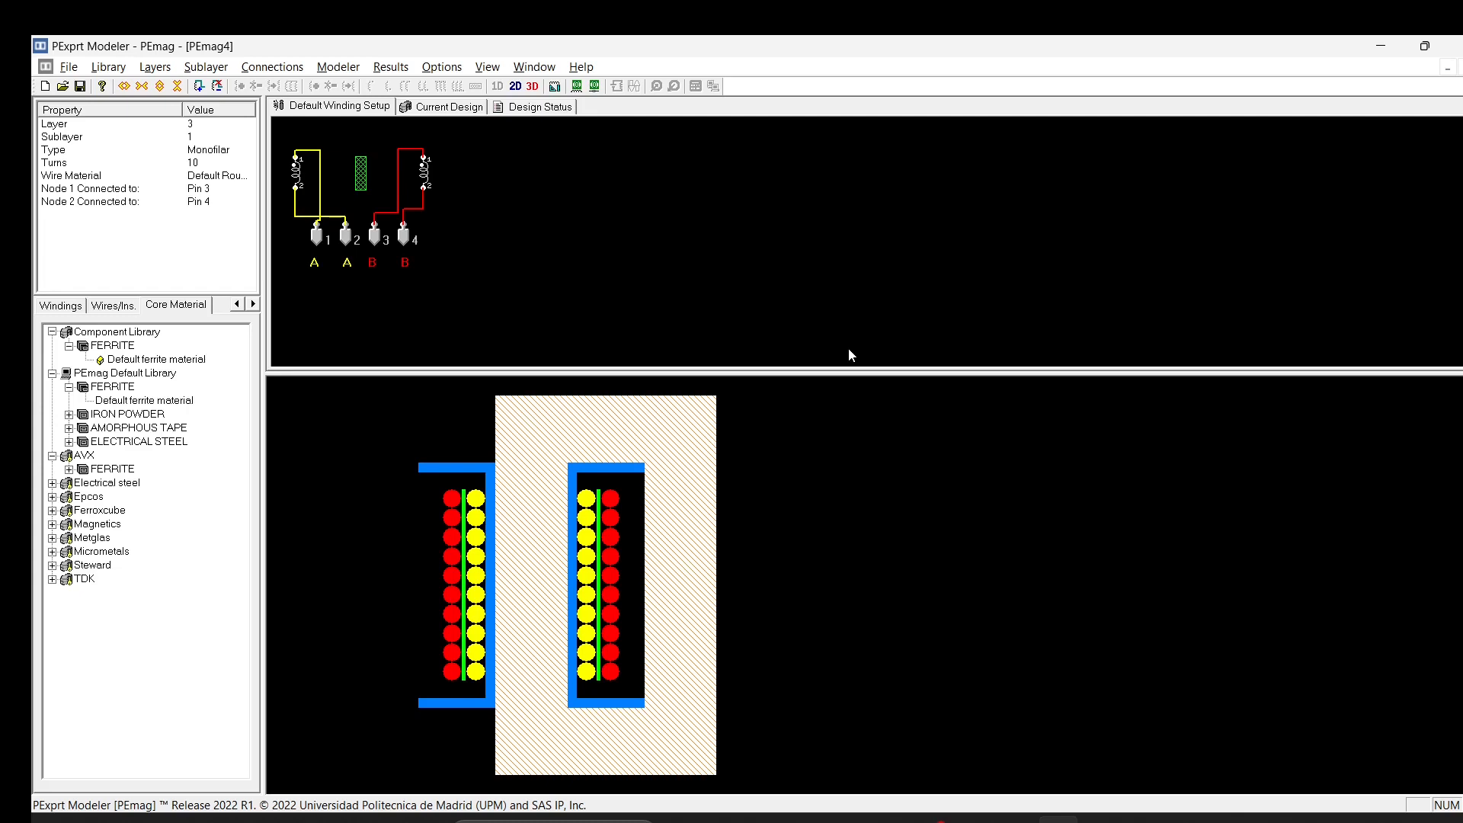
- Start the FEA magnetic modeling and save the component as PEmag_TF in the Pemag Introduction folder
left_click(578, 87)
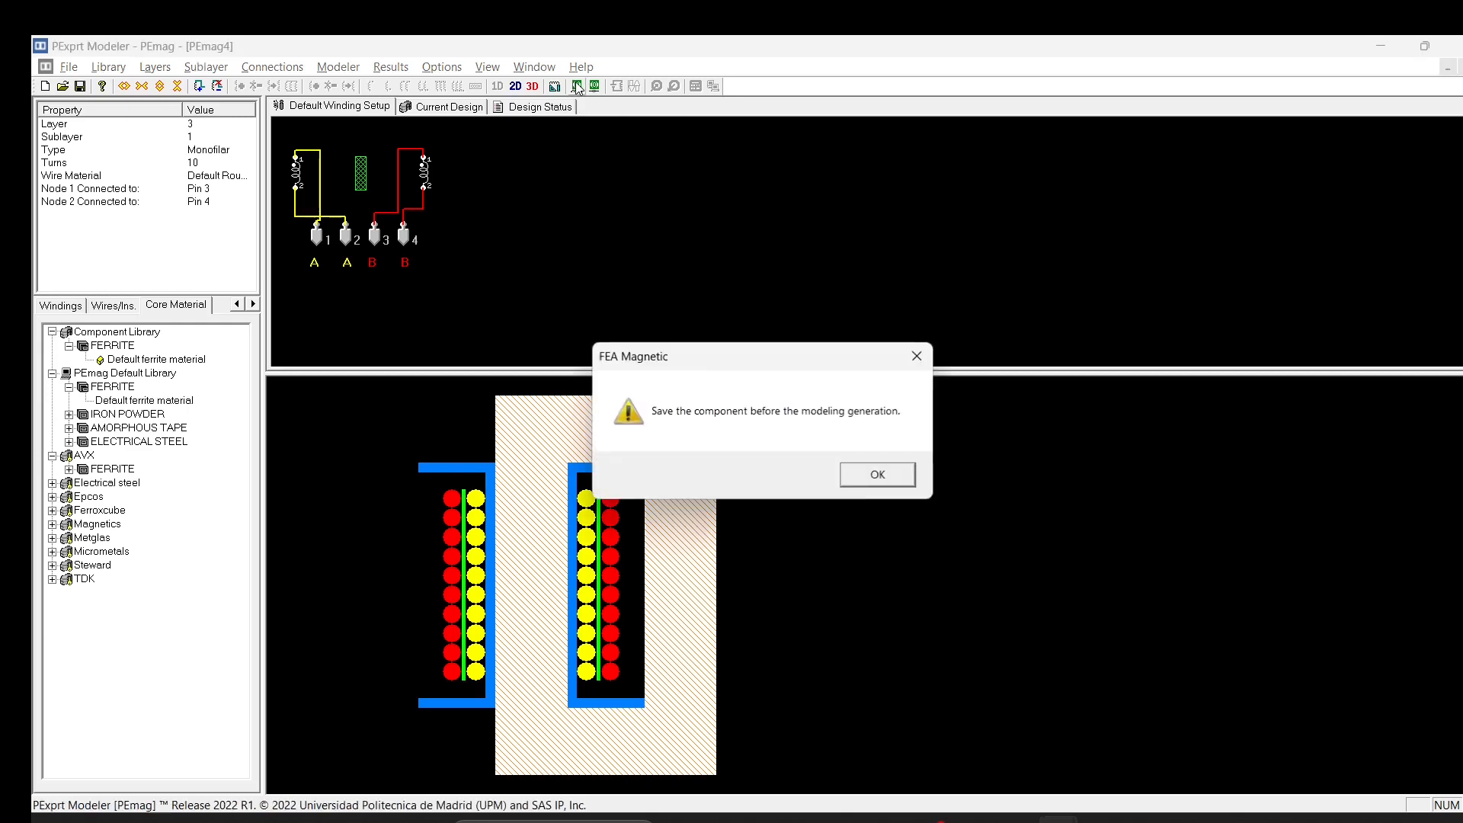
left_click(884, 477)
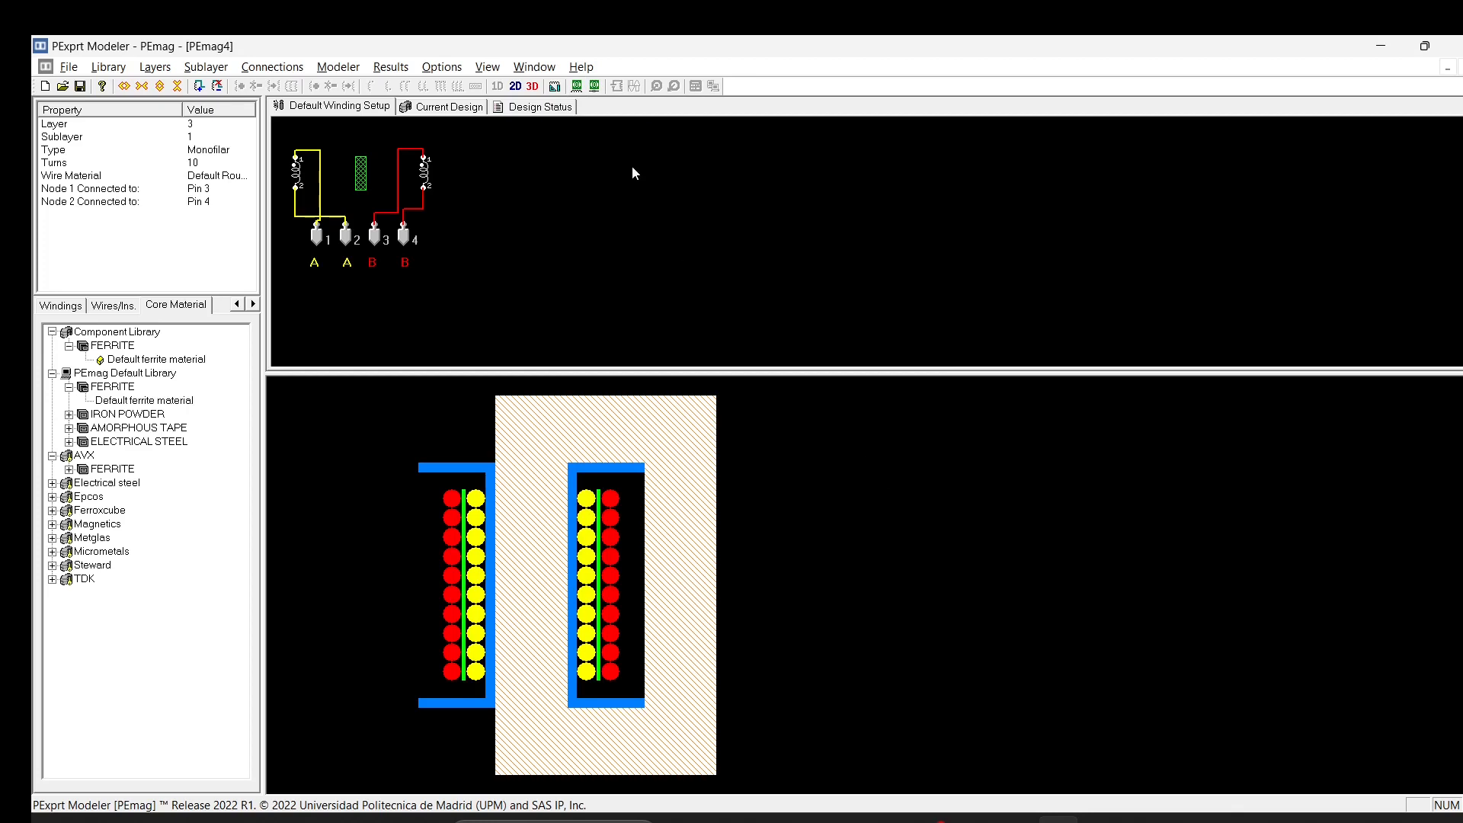
left_click(577, 87)
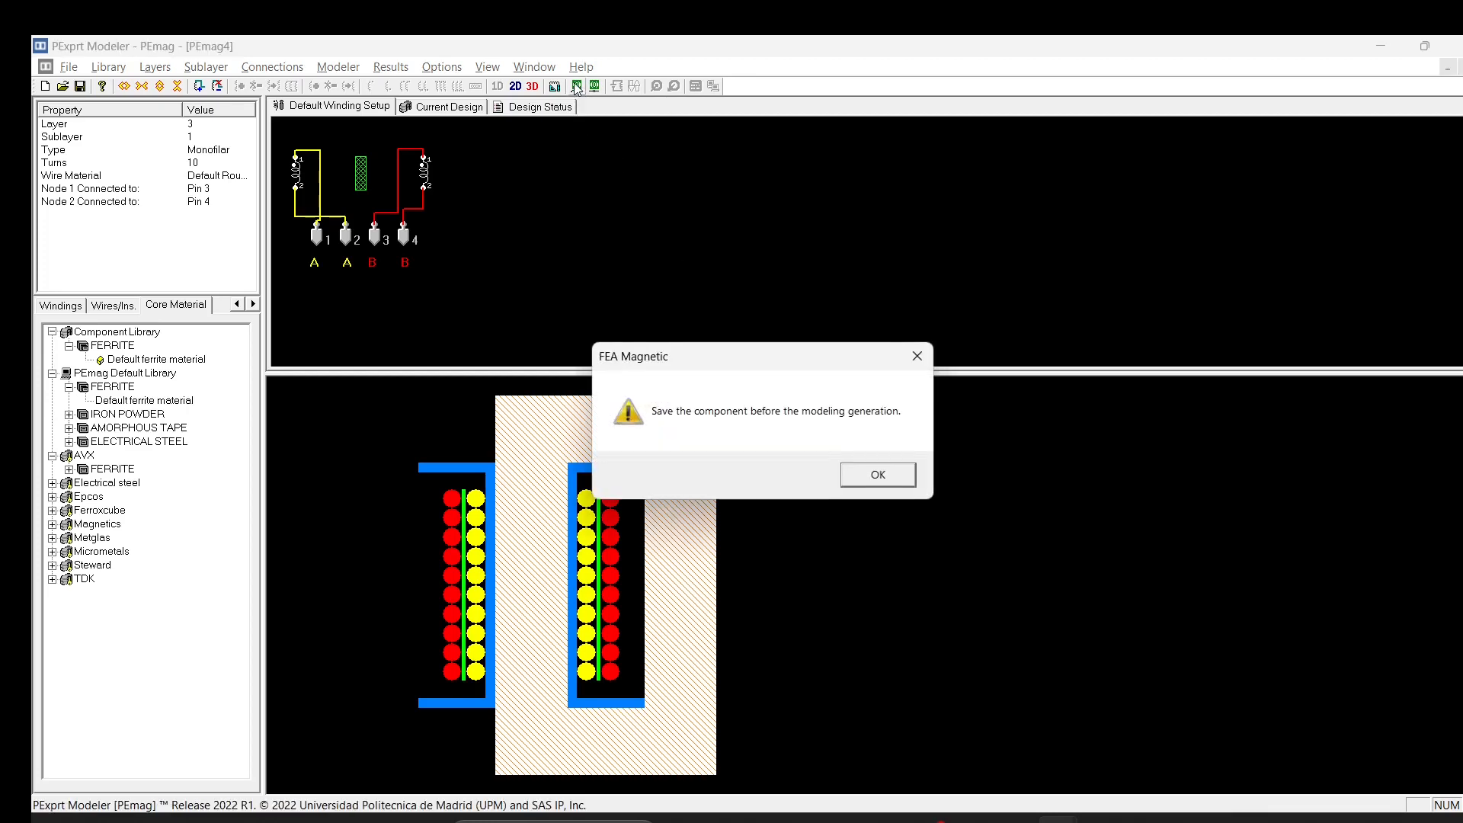
left_click(859, 474)
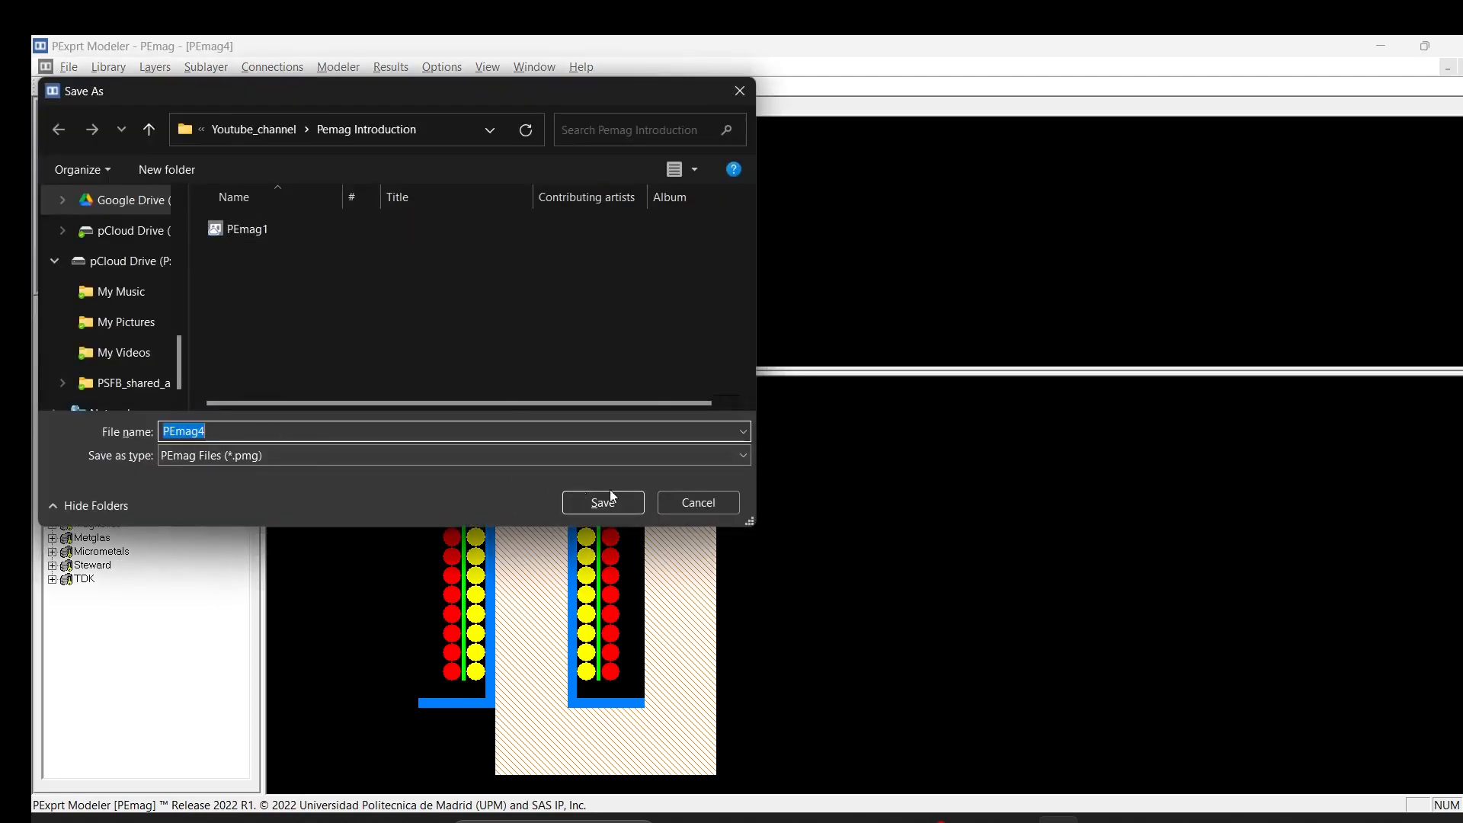
left_click(324, 430)
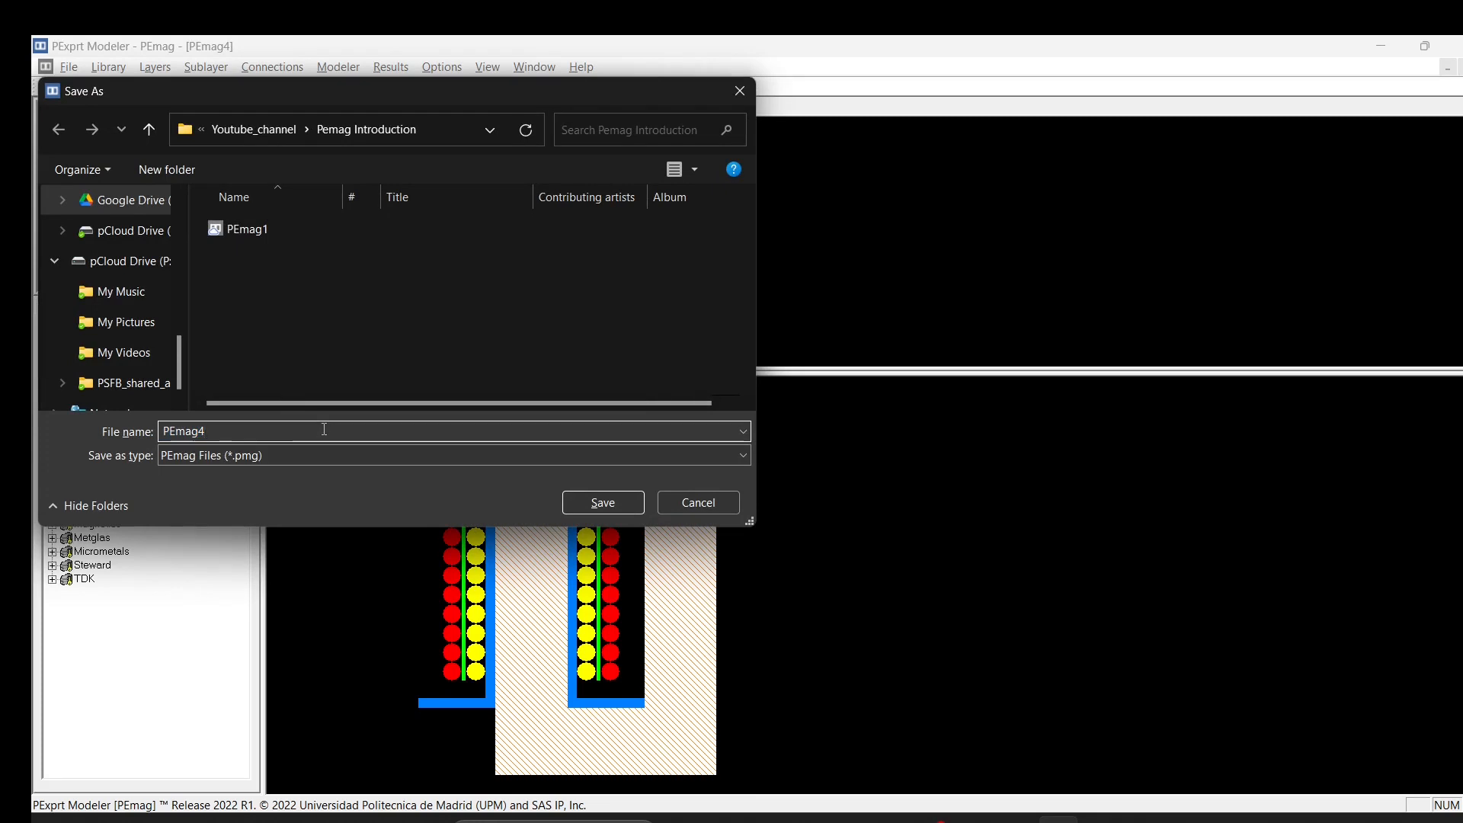
key("BackSpace")
type("_TF")
left_click(606, 501)
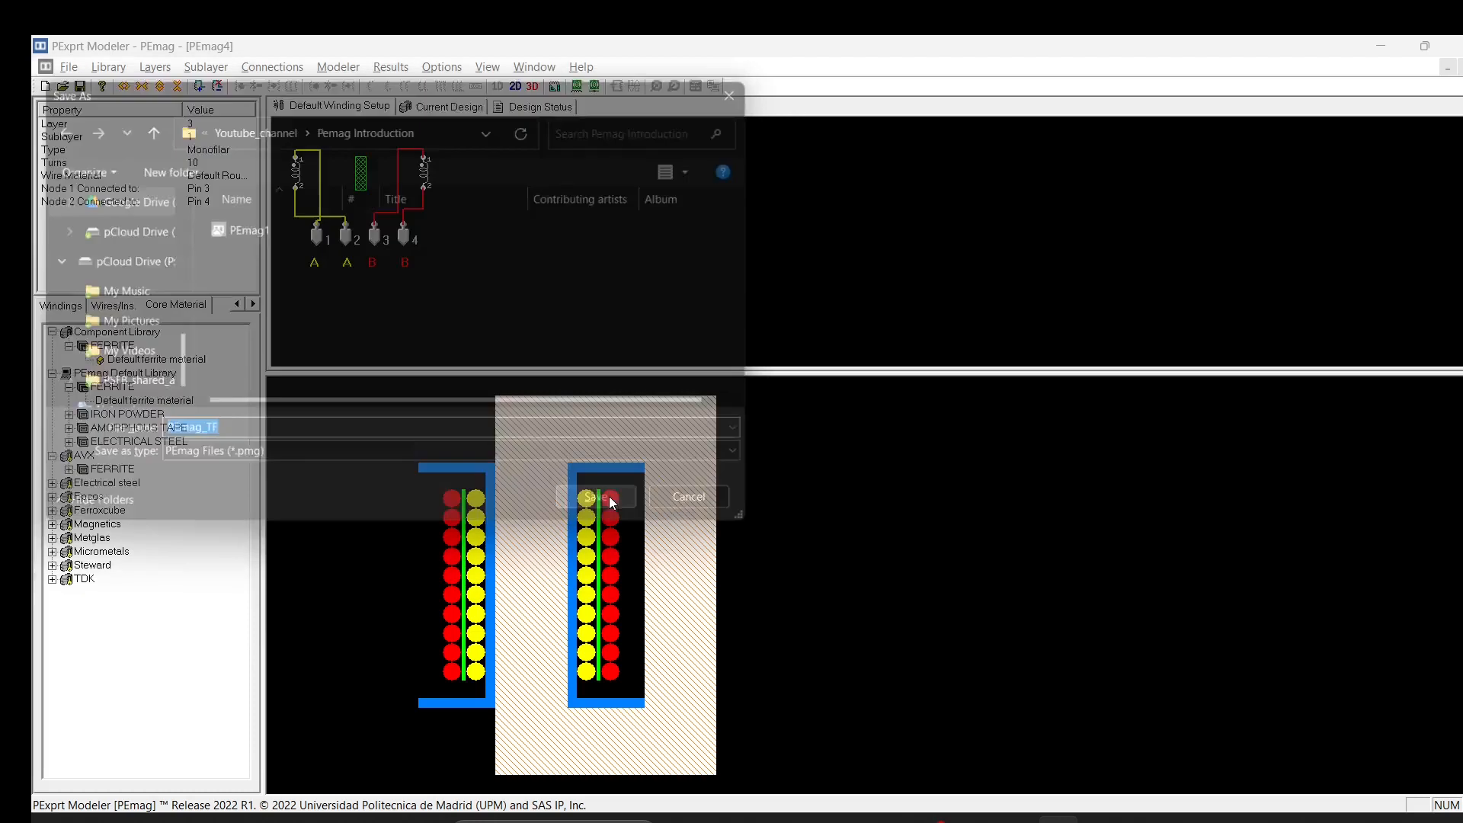
- Open the FEA Eddy Current Link settings and select a 3D Maxwell design
left_click(577, 86)
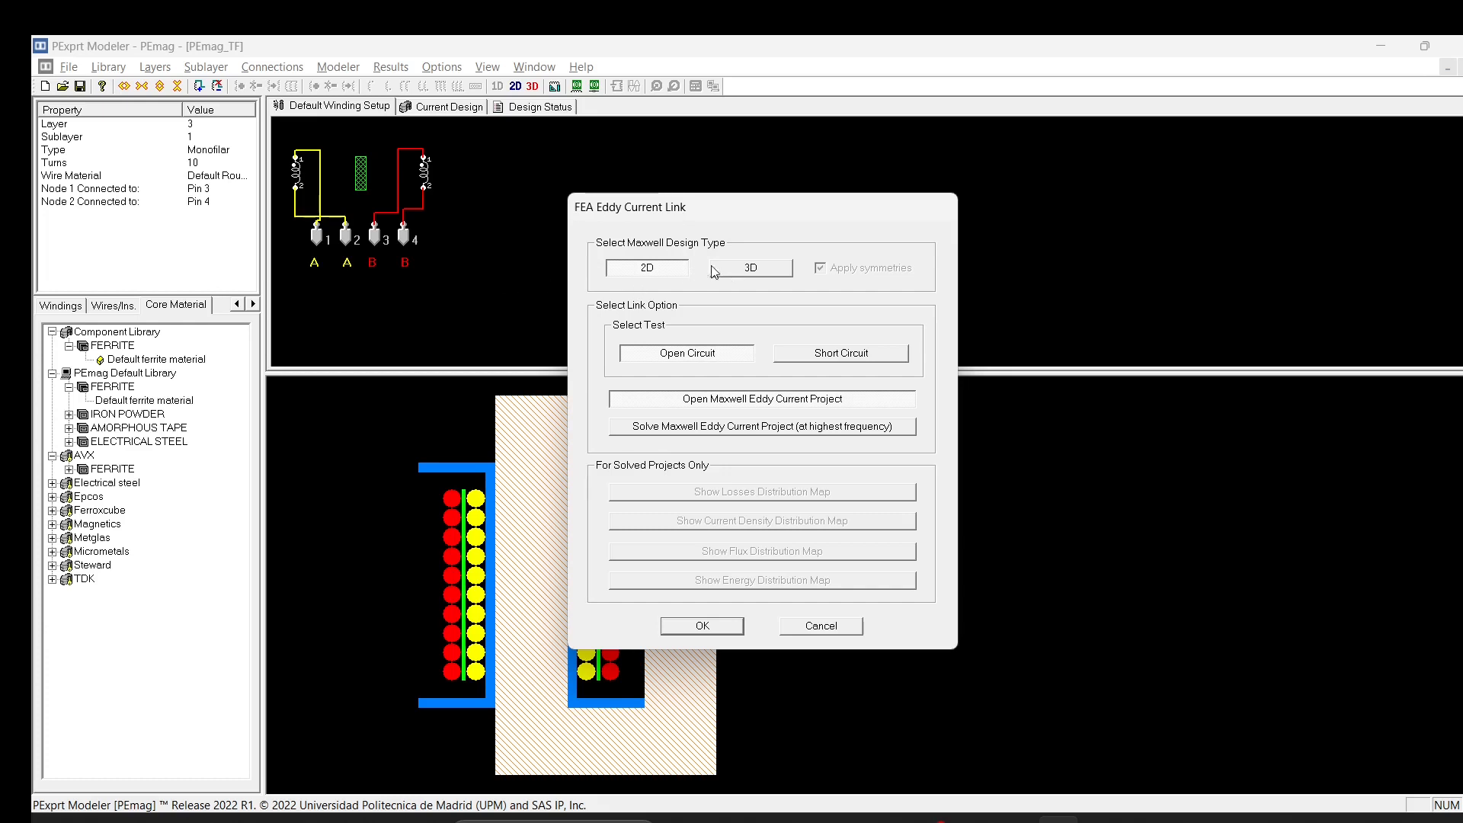
left_click(733, 268)
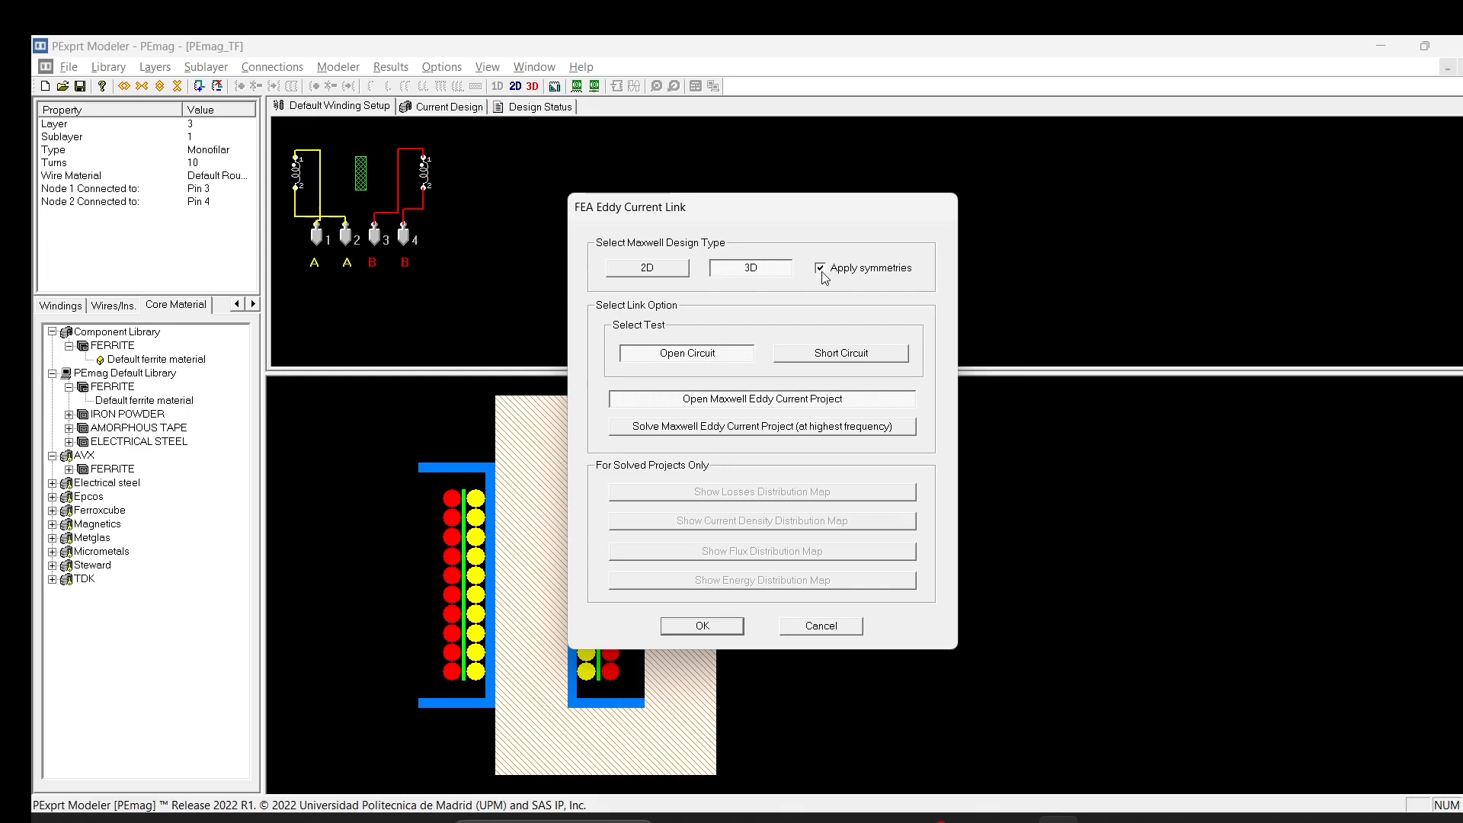
- Switch to Ansys Electronics Desktop and examine the existing PS_45 transformer model's core and windings
mouse_move(975, 819)
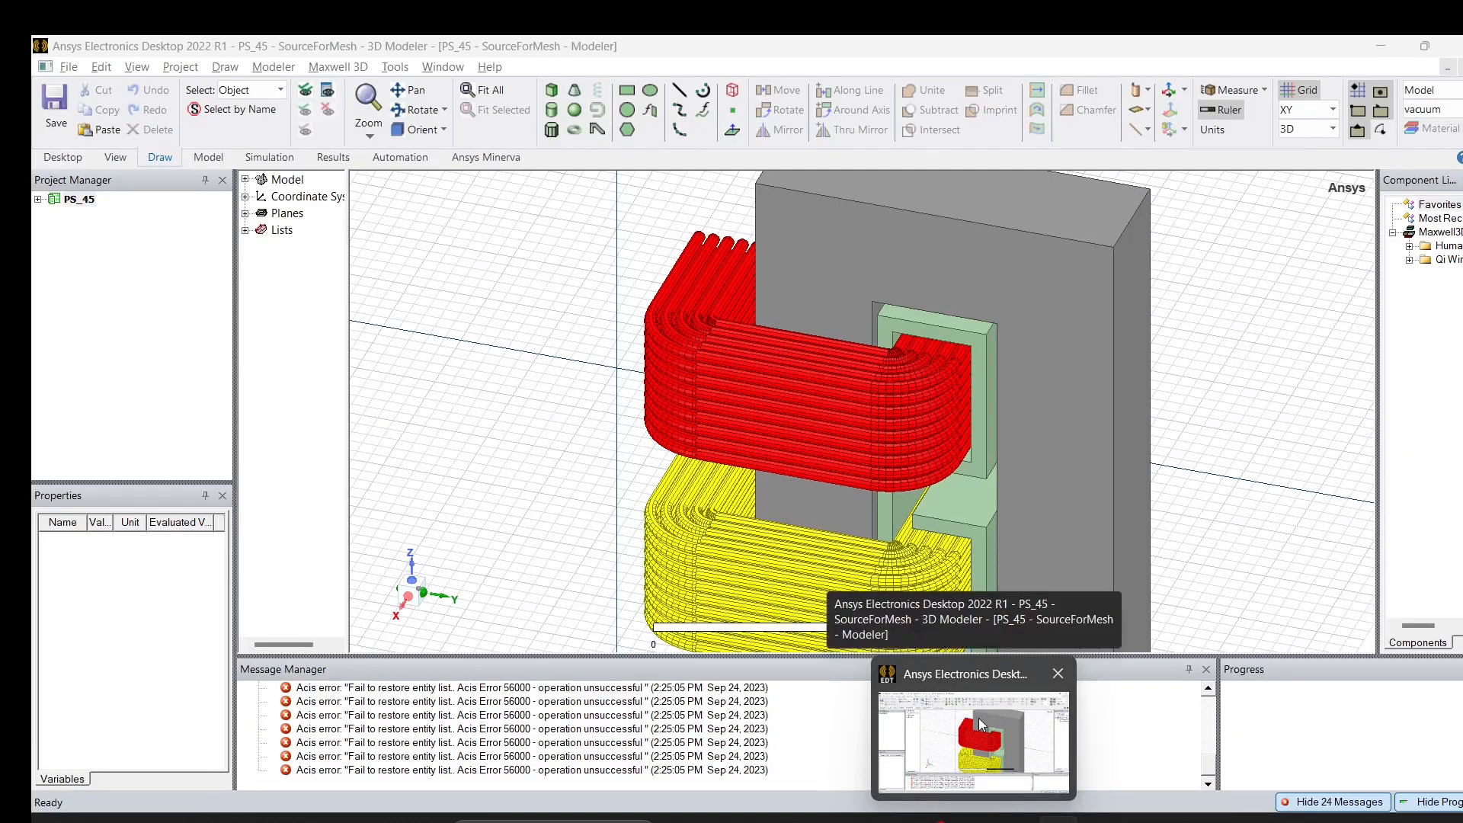
left_click(979, 718)
scroll(621, 371, "down", 3)
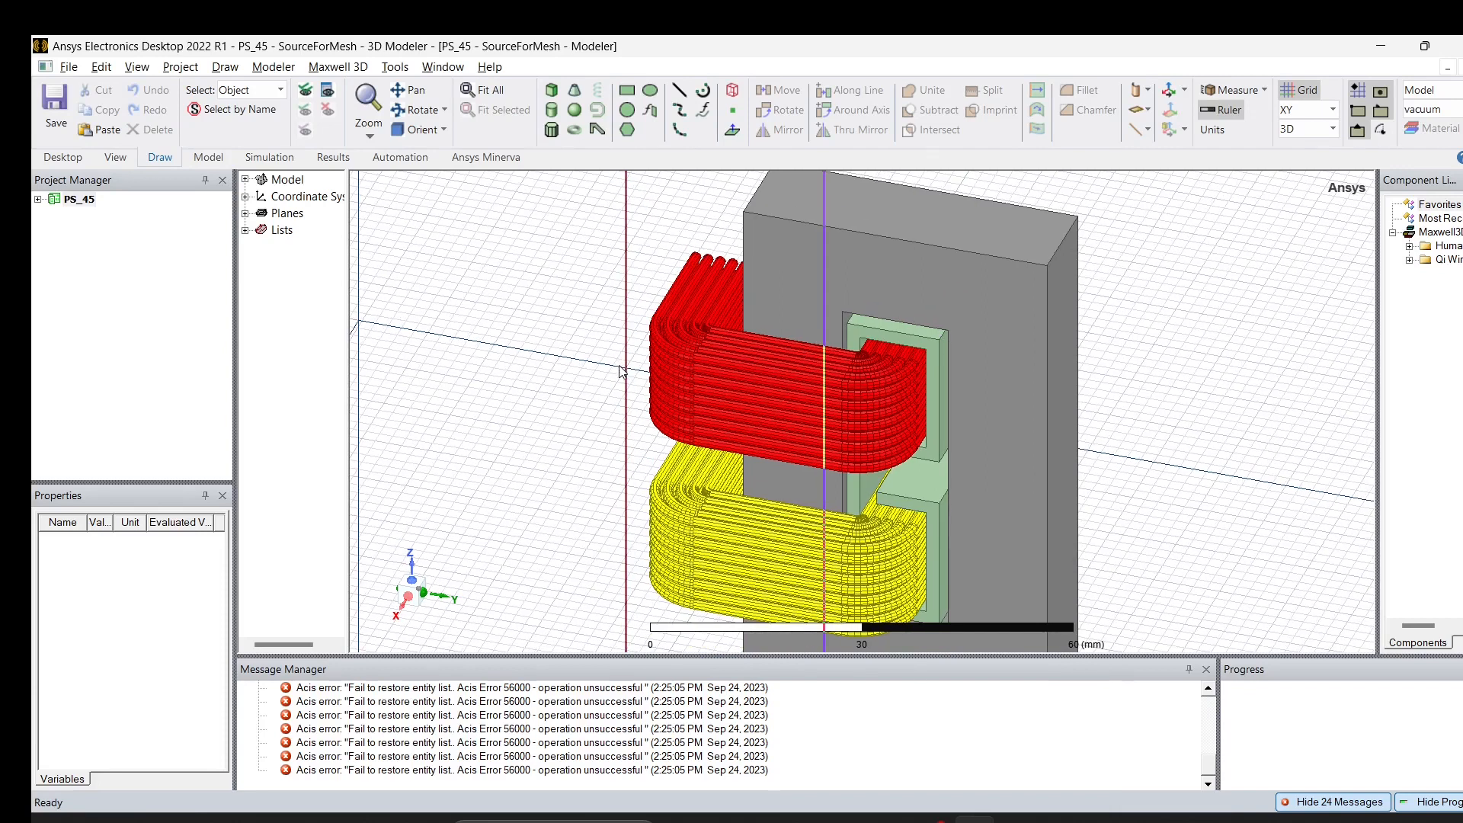
scroll(621, 371, "down", 5)
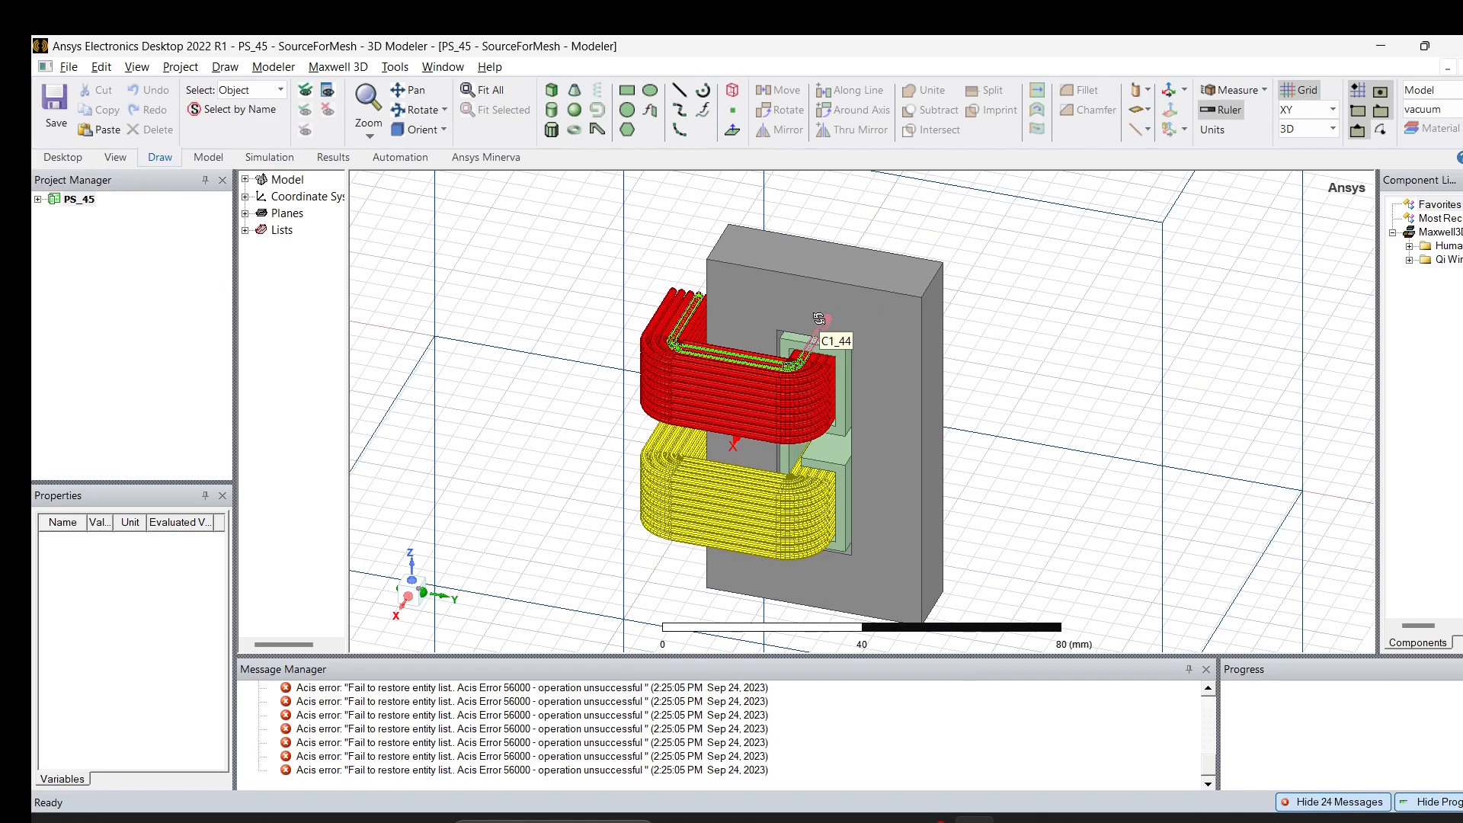
- Return to PEmag, toggle Apply symmetries, and generate the 3D open-circuit Maxwell eddy current project for inspection
key("alt+Tab")
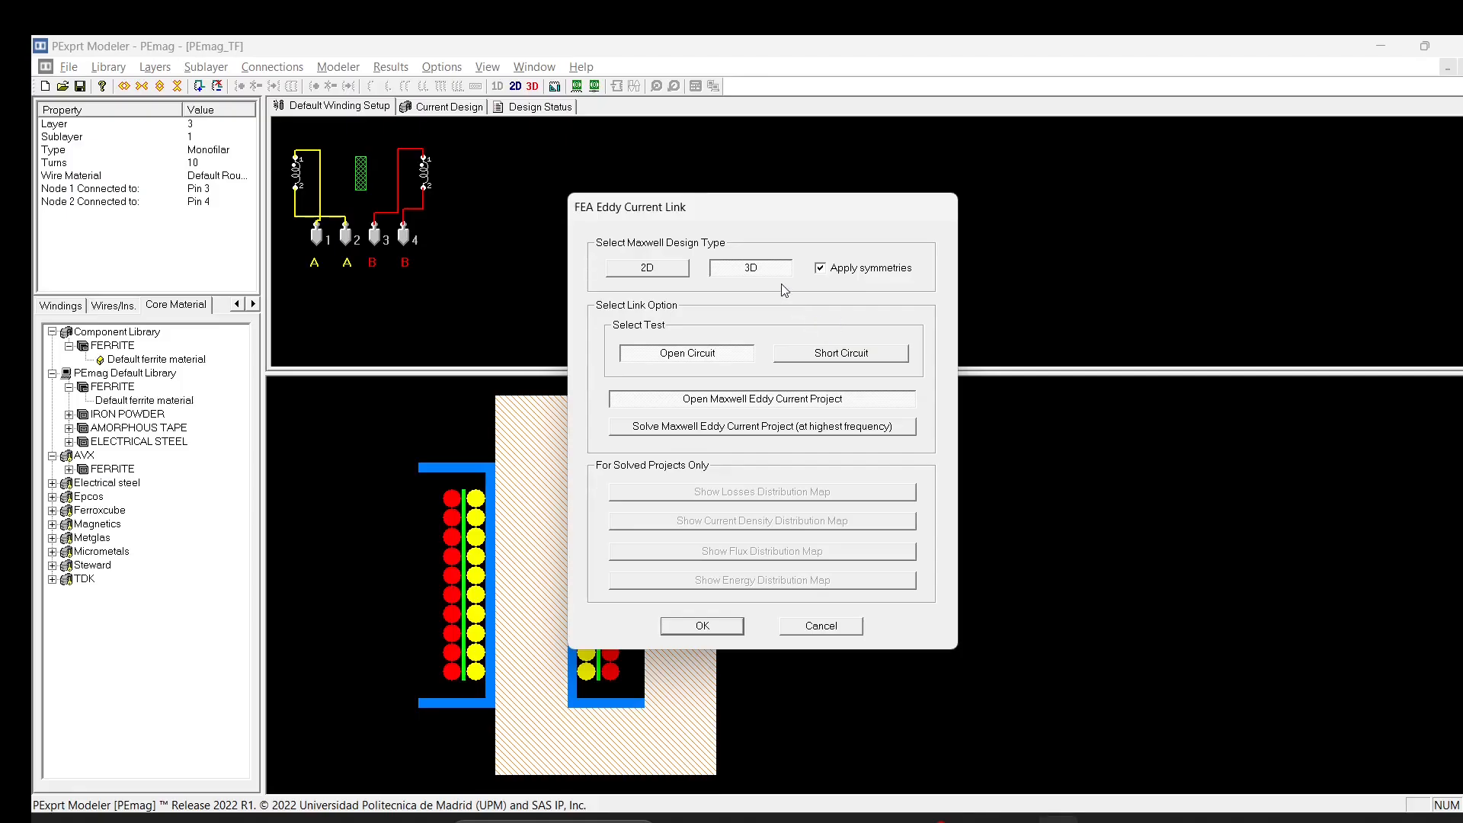
left_click(821, 269)
left_click(702, 627)
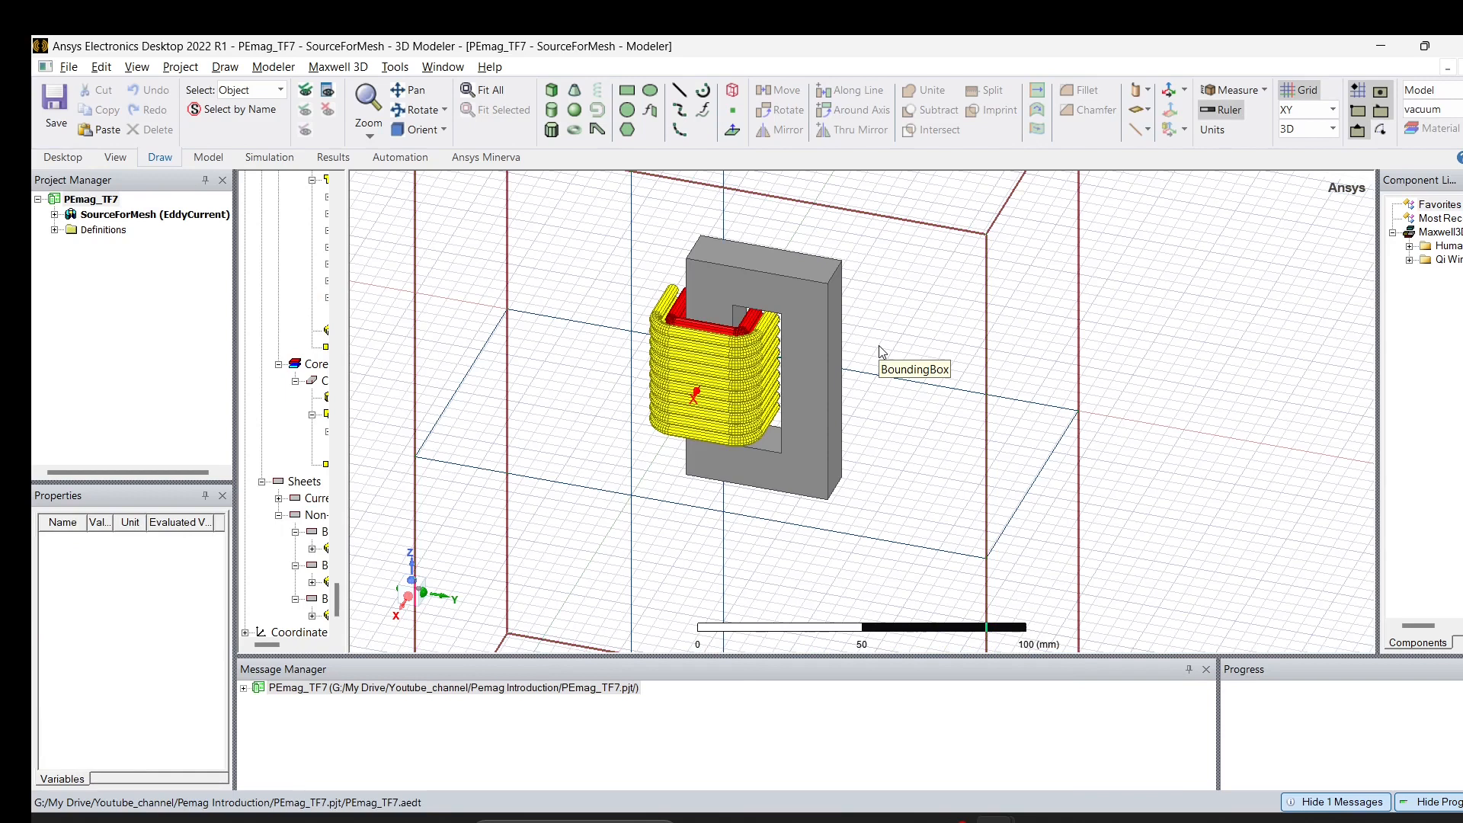
scroll(751, 305, "up", 2)
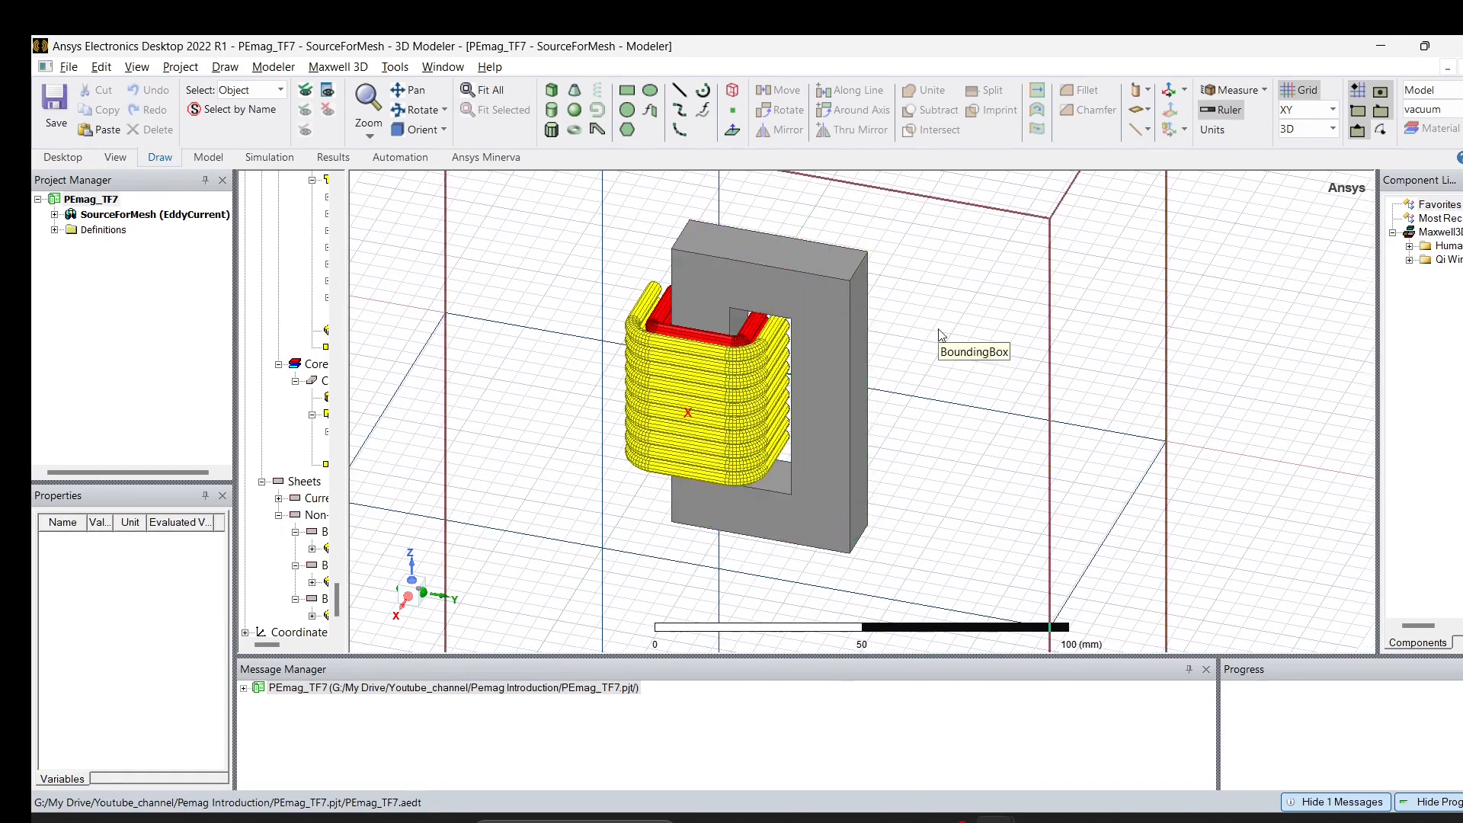
scroll(660, 333, "up", 1)
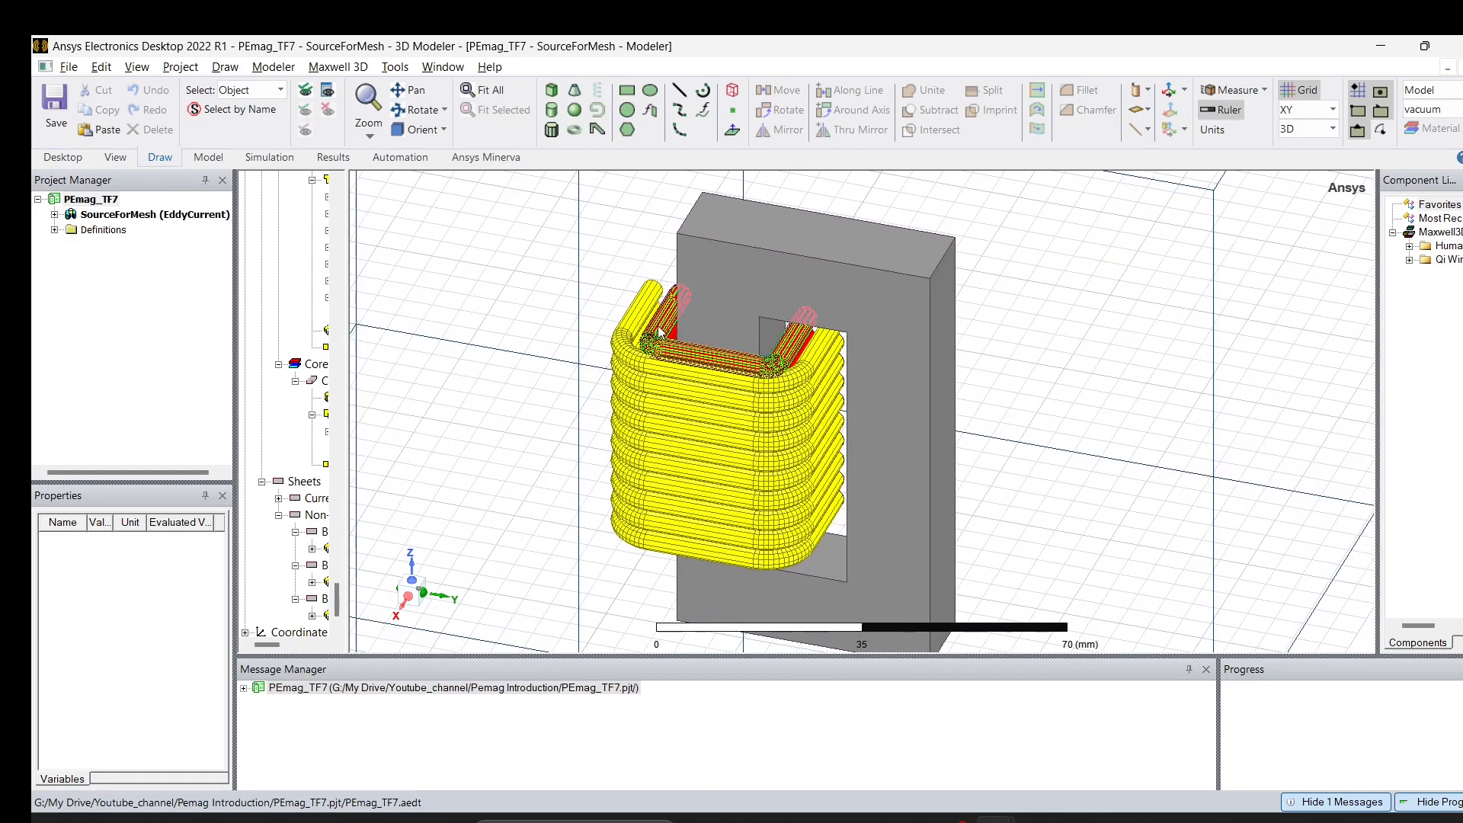
- Examine the core and both windings of the generated PEmag_TF7 model up close
scroll(660, 332, "up", 2)
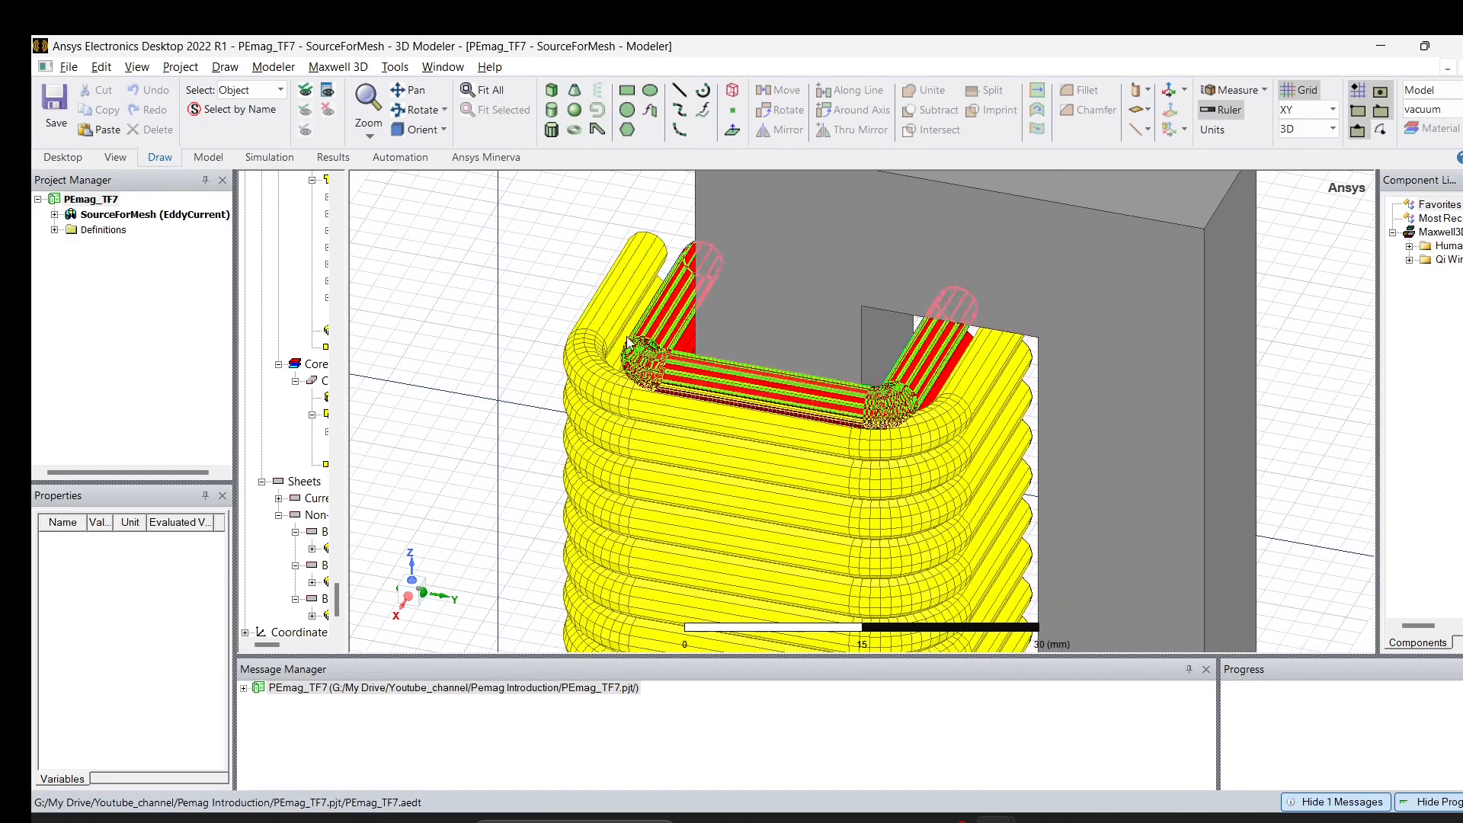
scroll(630, 343, "down", 2)
scroll(648, 366, "up", 1)
scroll(648, 366, "down", 1)
left_click_drag(903, 240, 887, 251)
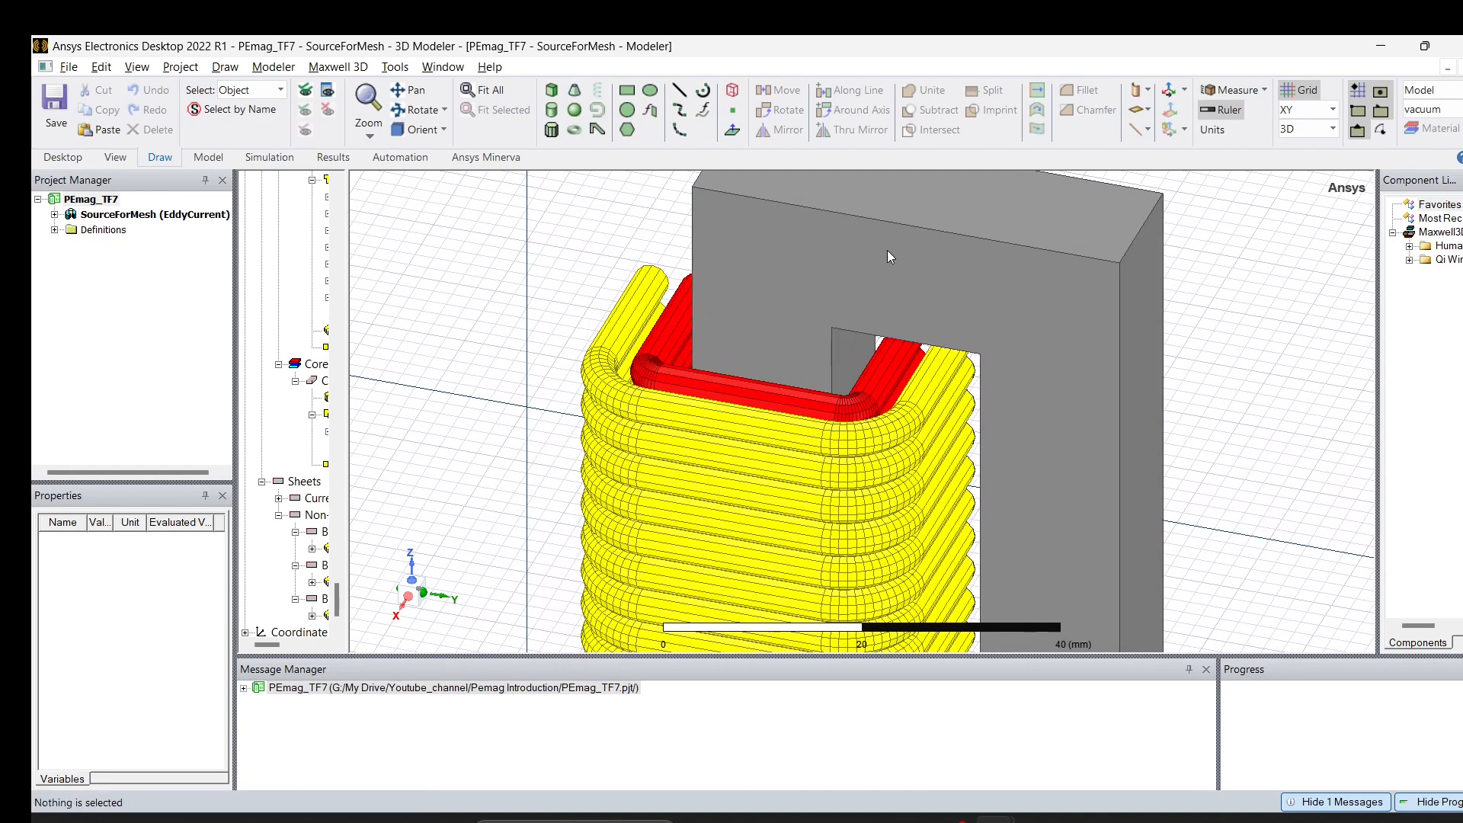
scroll(747, 306, "down", 2)
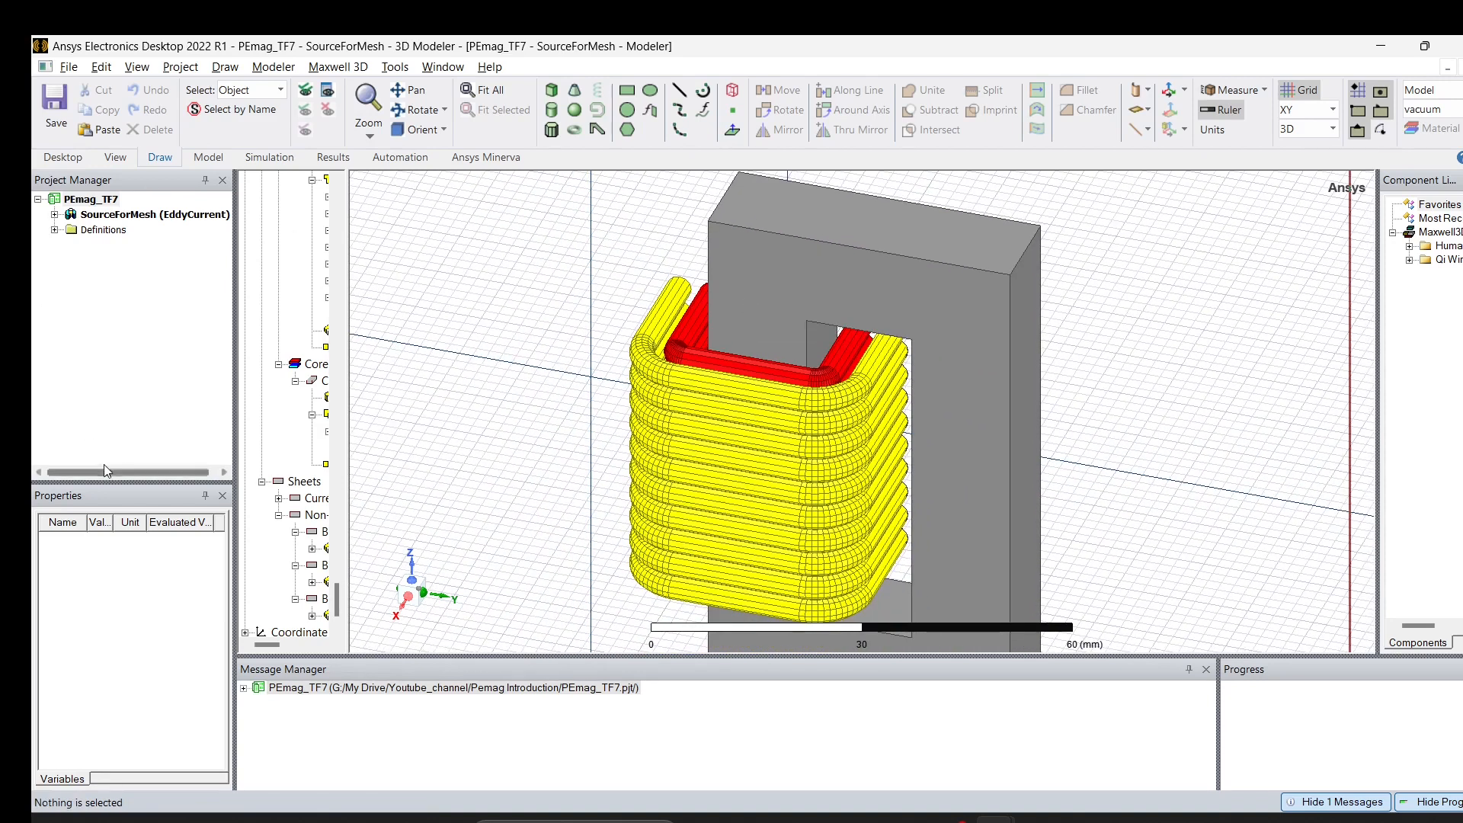
- Expand the SourceForMesh design and review its boundaries, excitations and analysis setup
left_click(54, 214)
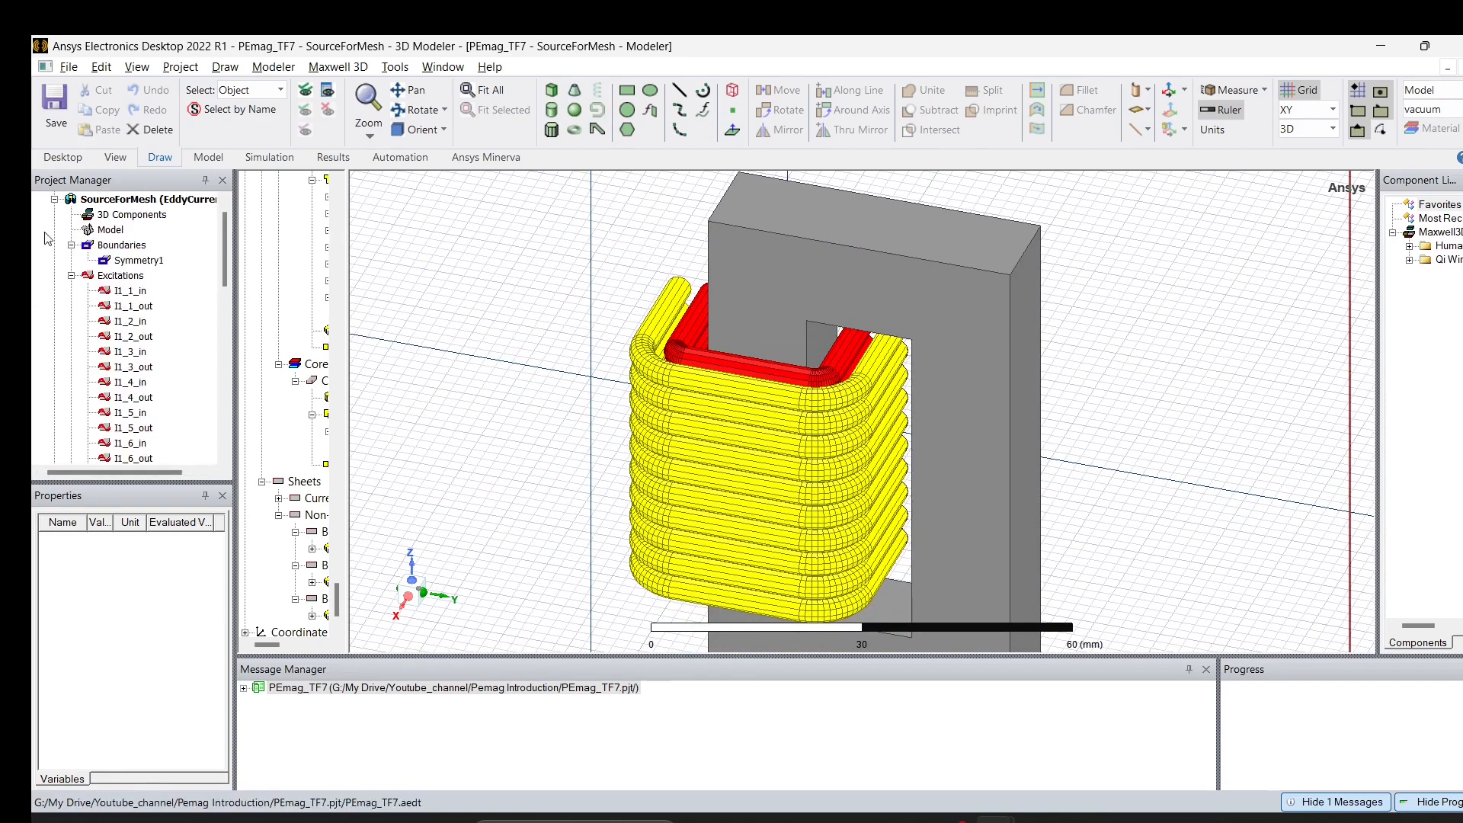
left_click(71, 275)
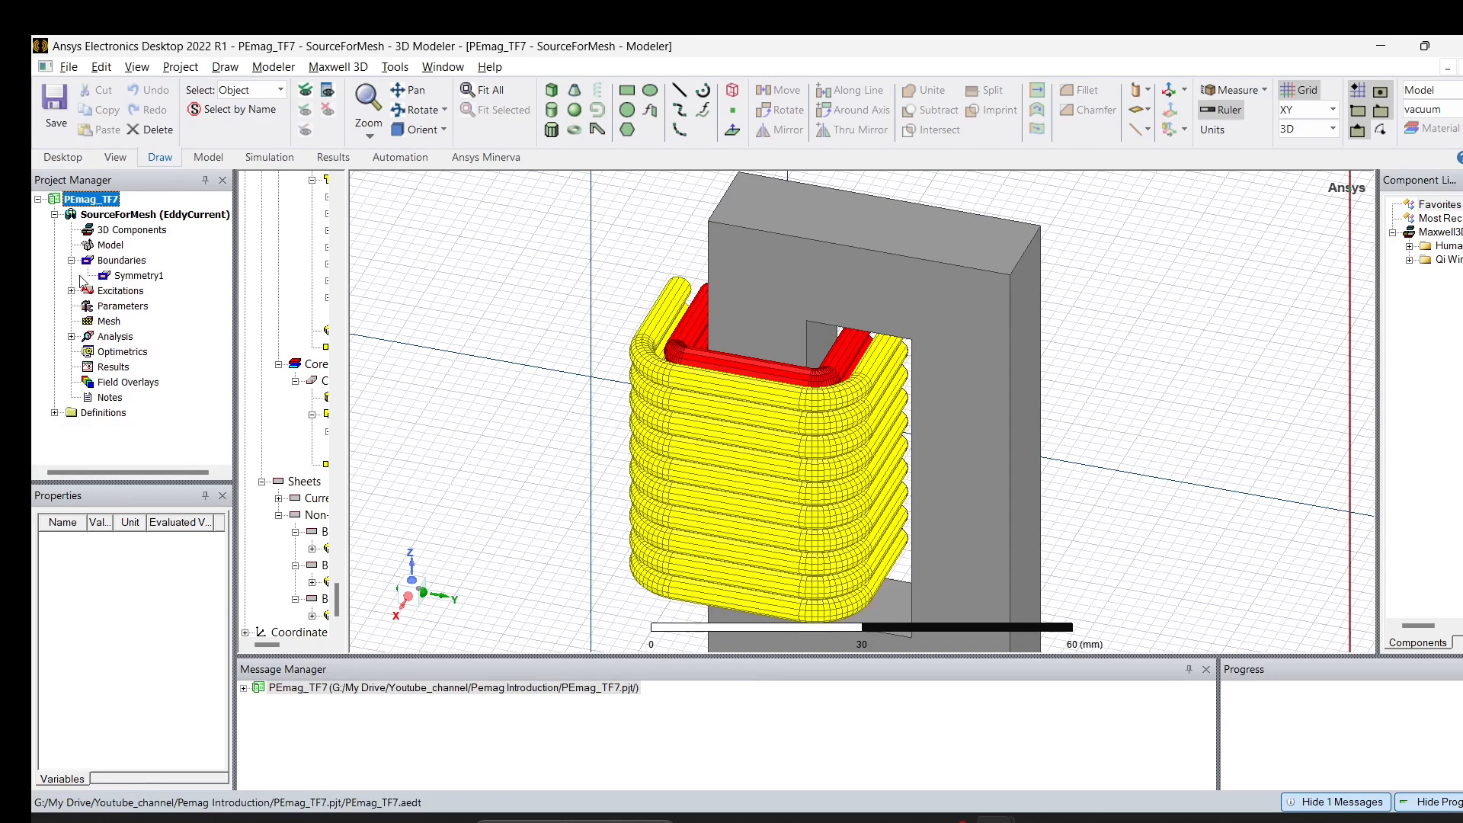
left_click(71, 336)
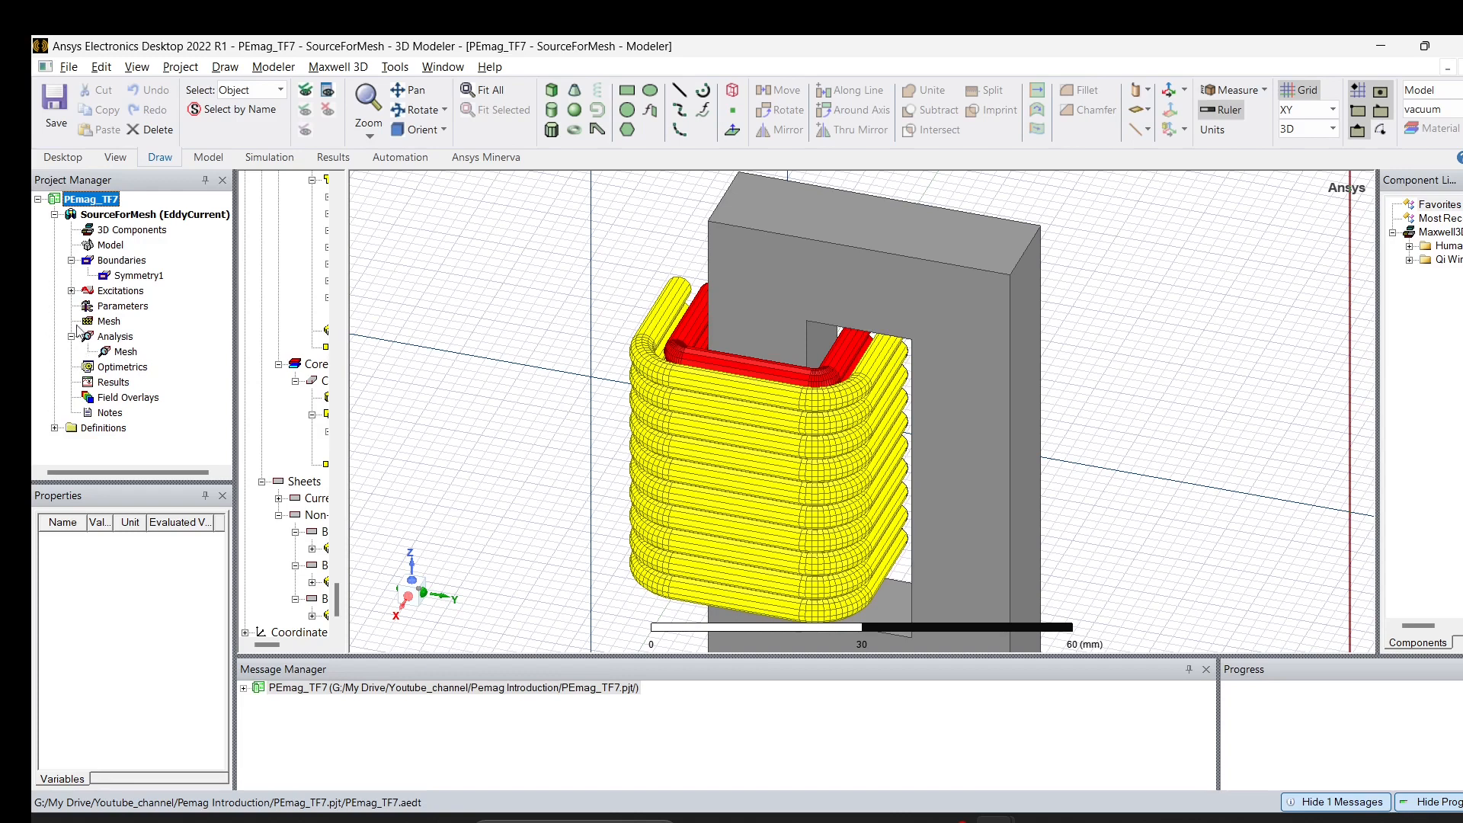
left_click(71, 291)
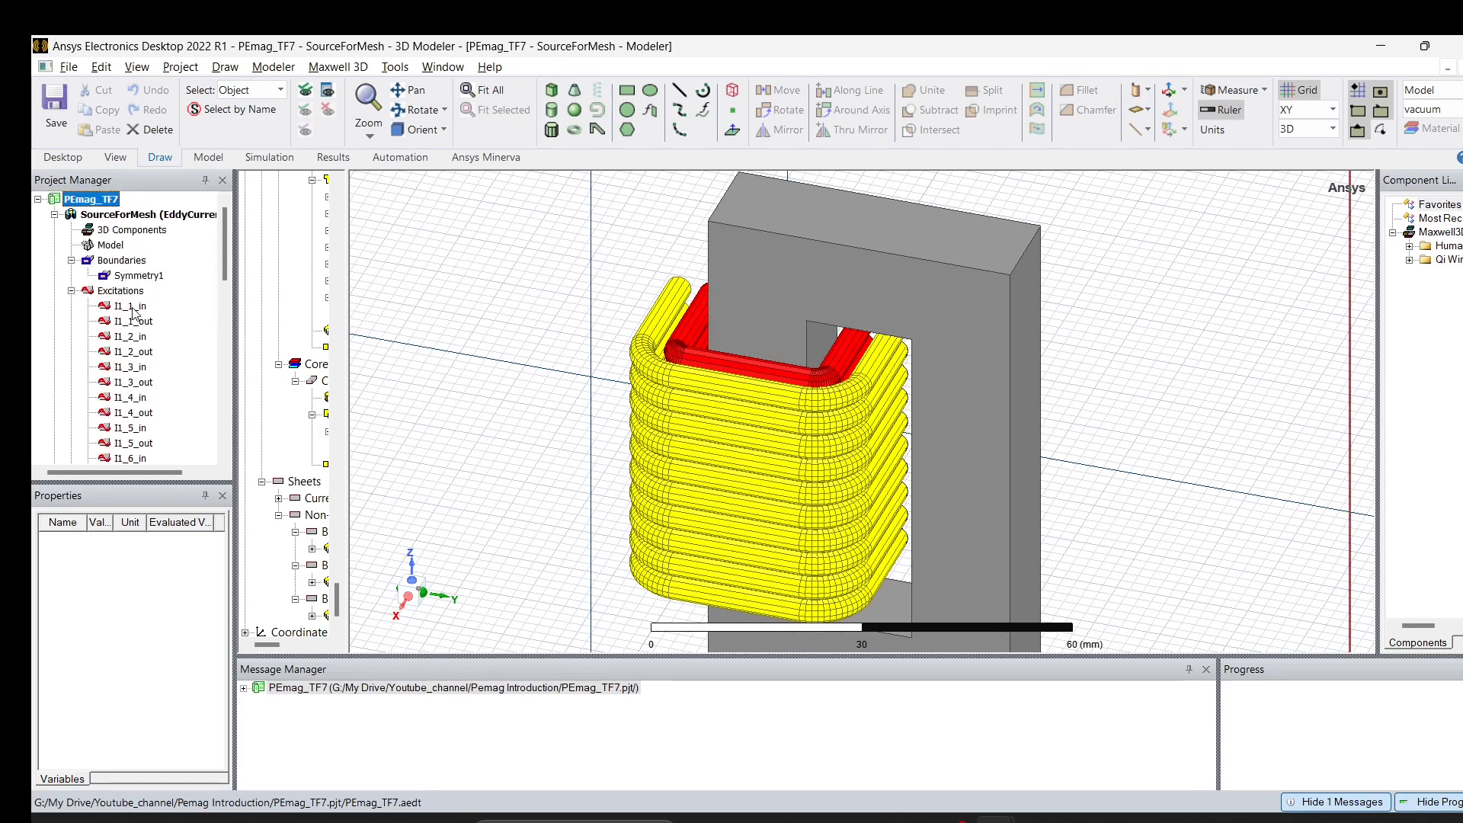
- Orient the model to the Front (-X) view and rotate it to expose the cut winding ends
left_click(438, 130)
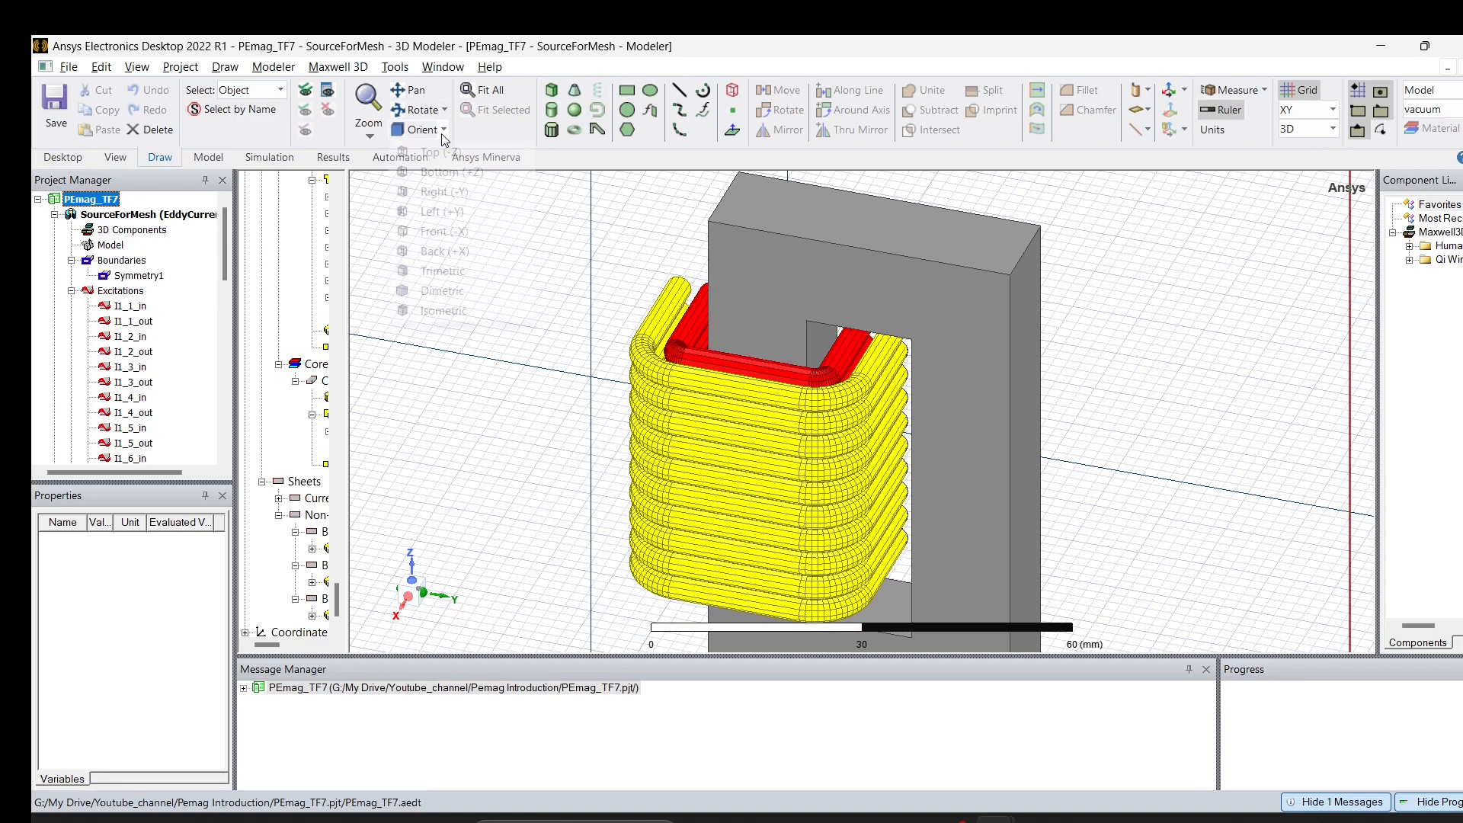
left_click(462, 237)
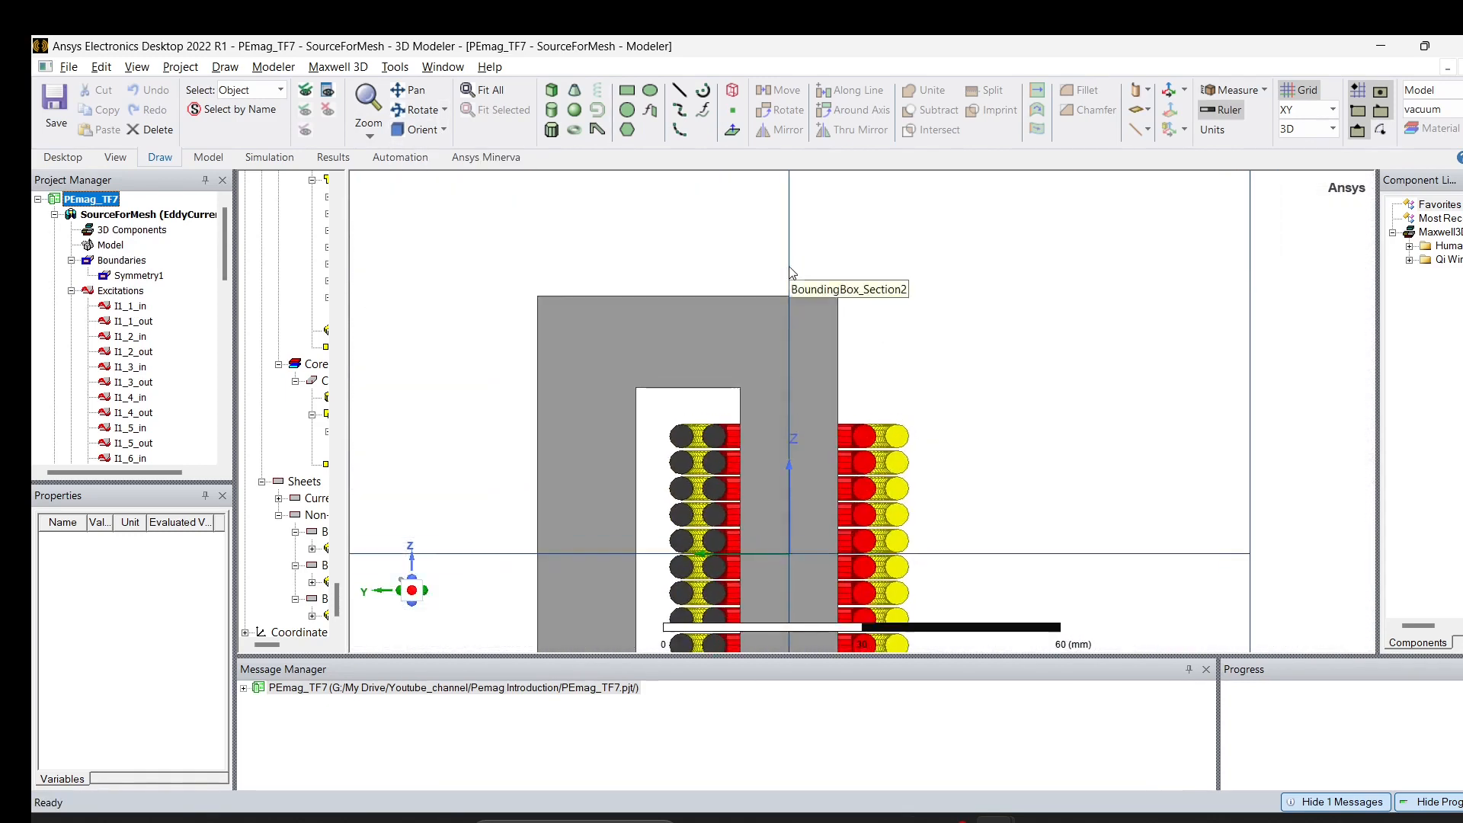
left_click(418, 109)
left_click_drag(892, 429, 843, 483)
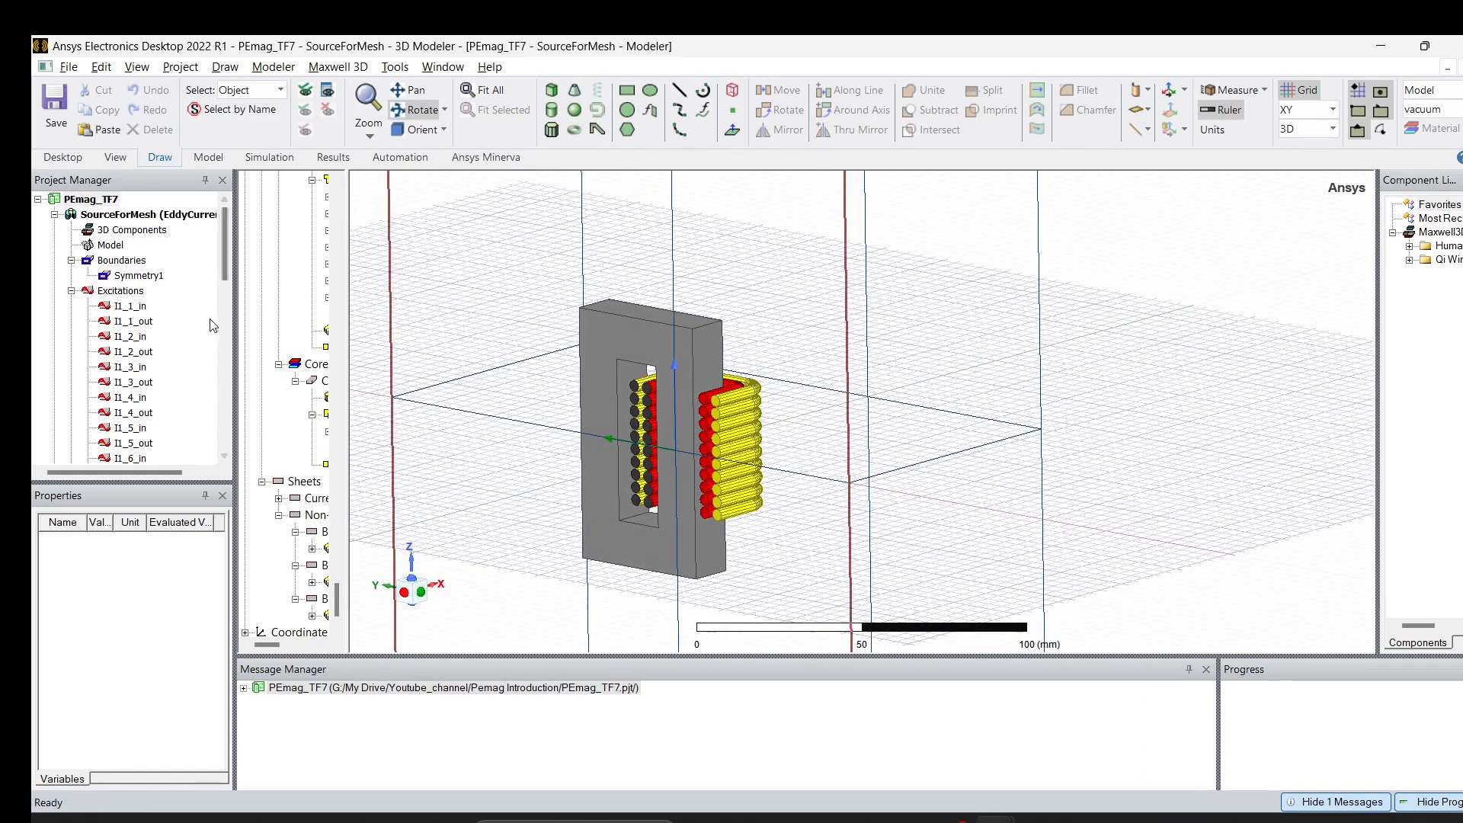
- Go through the first winding's current excitations from I1_1_in to I1_5_out, examining each terminal's location and current direction on the model
left_click(128, 306)
scroll(704, 517, "up", 3)
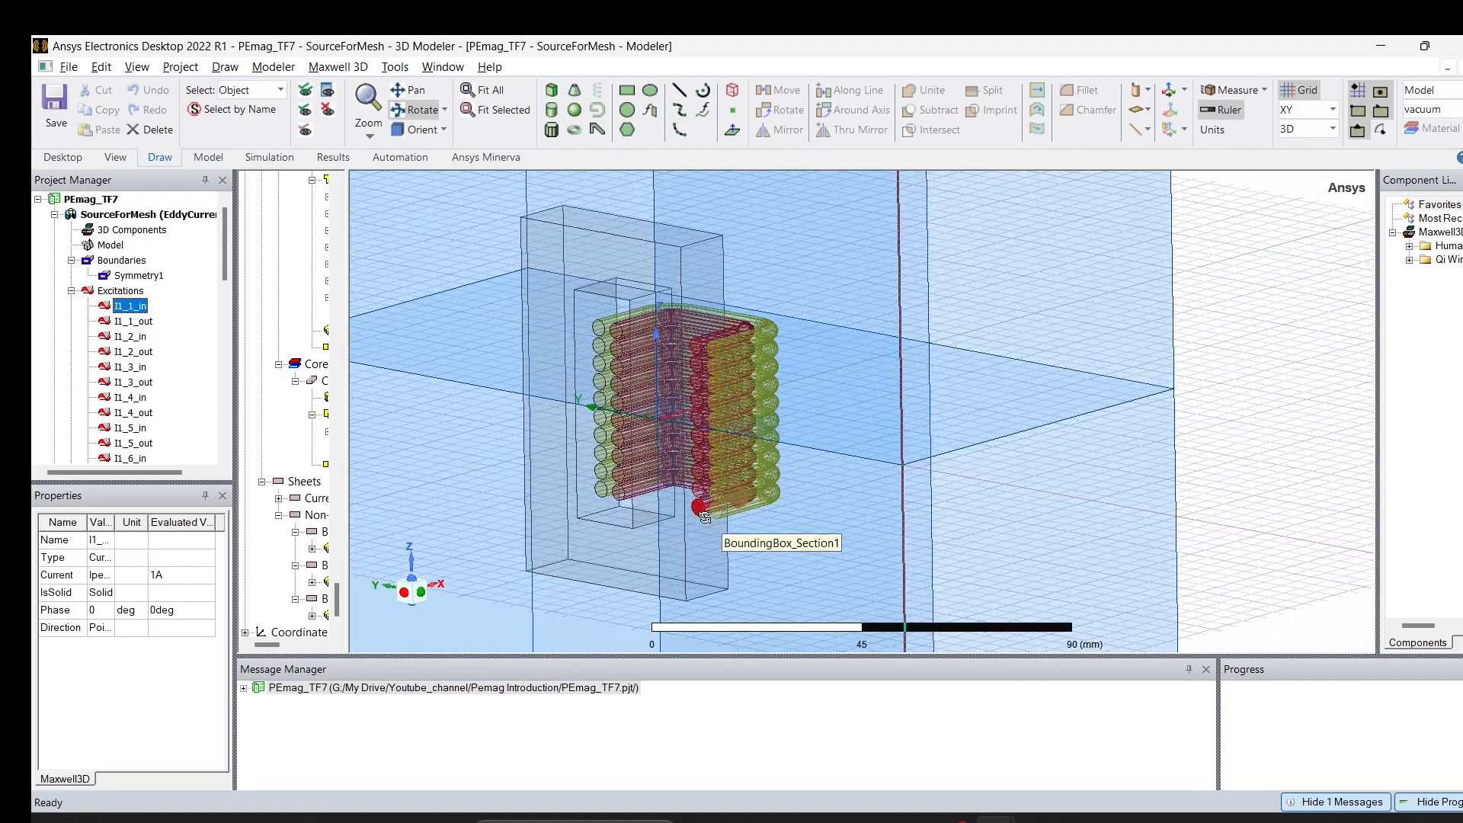
scroll(704, 517, "up", 5)
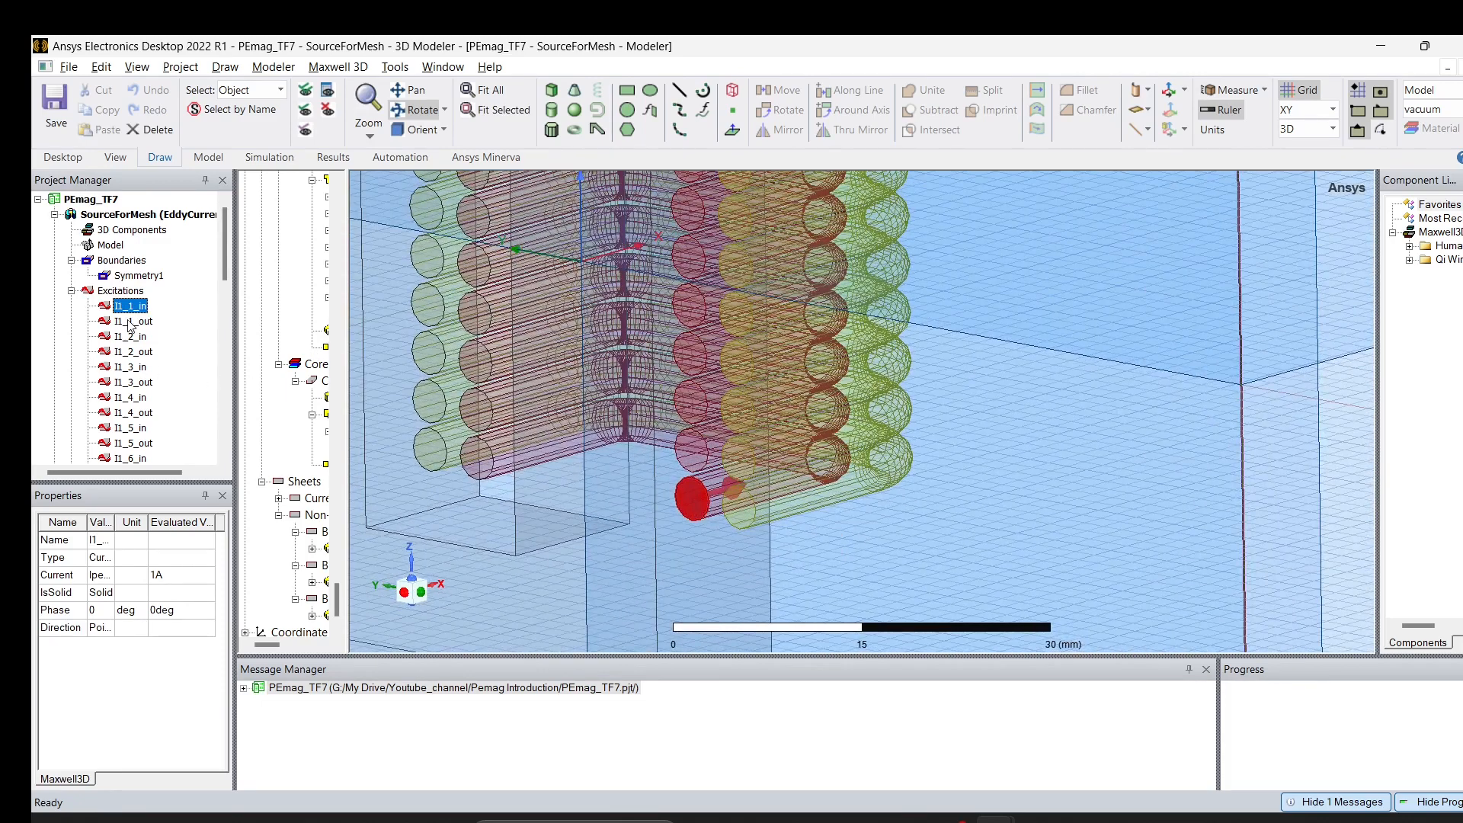
left_click(129, 322)
left_click(134, 352)
left_click(136, 367)
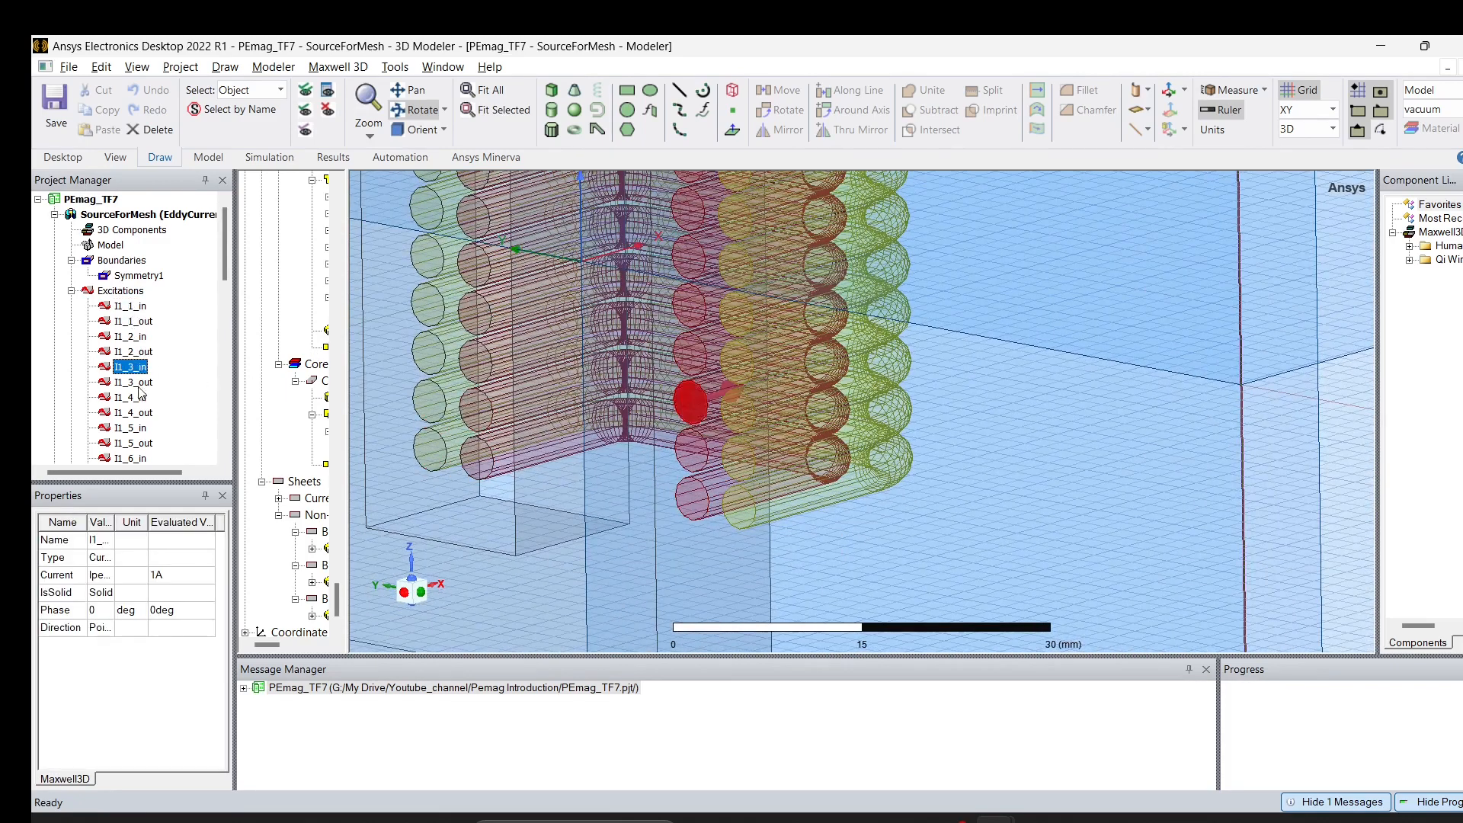
left_click(132, 383)
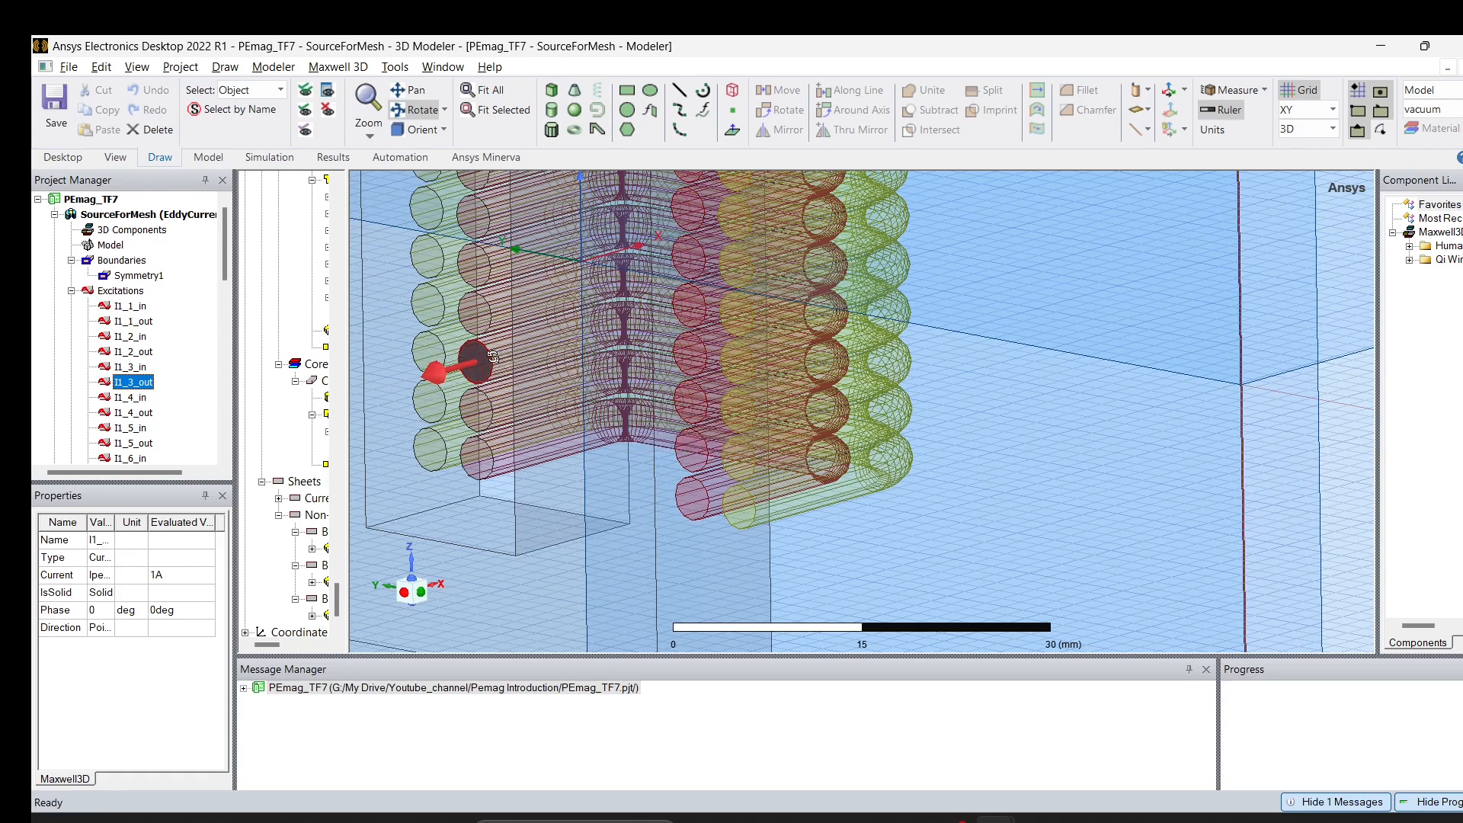
left_click(138, 397)
left_click(137, 414)
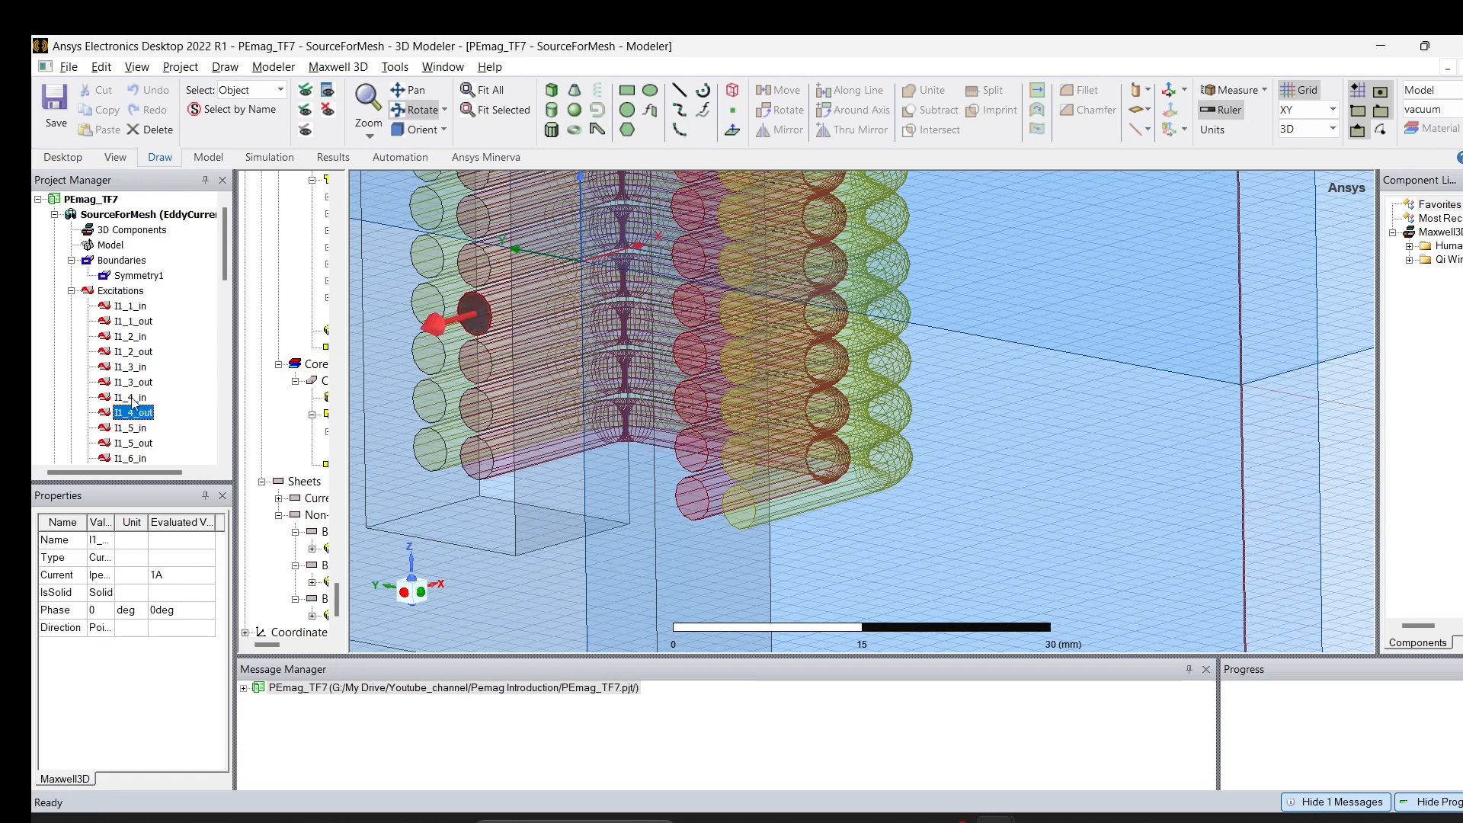
key("Down")
key("Down")
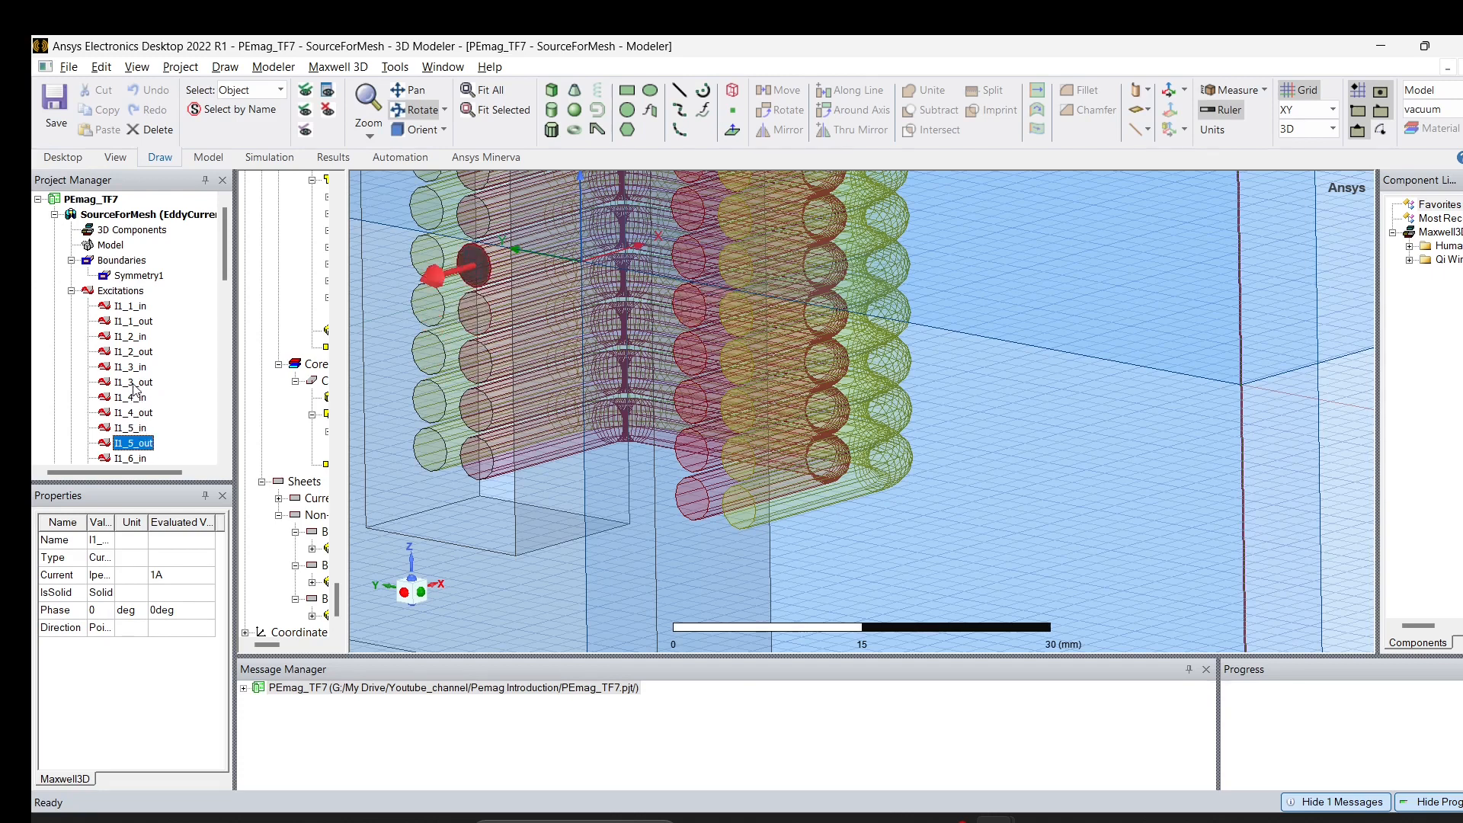
- Check the current value of excitation I1_3_out in its settings and properties without changing it
double_click(133, 383)
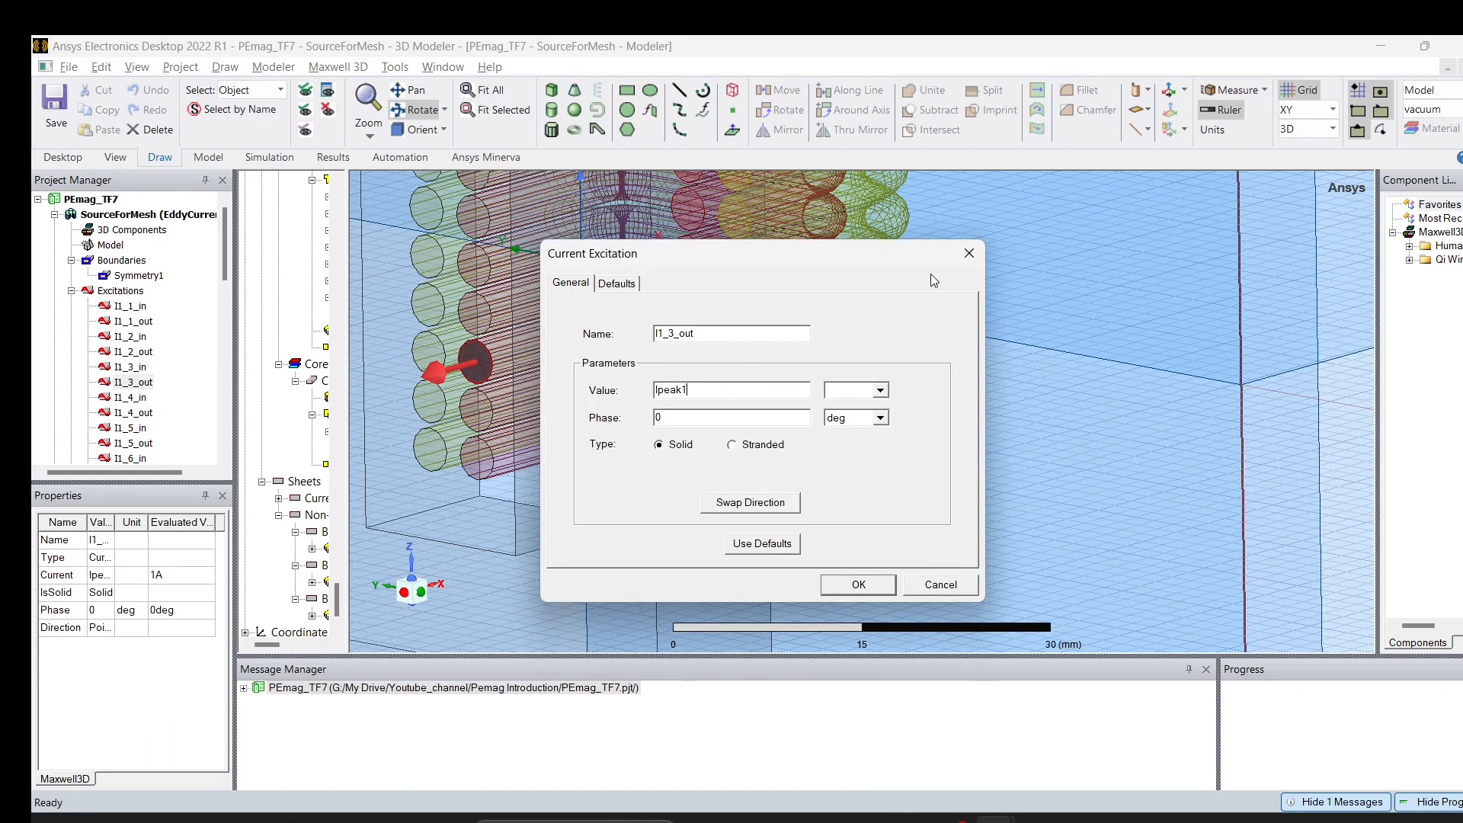
left_click(969, 253)
left_click(173, 576)
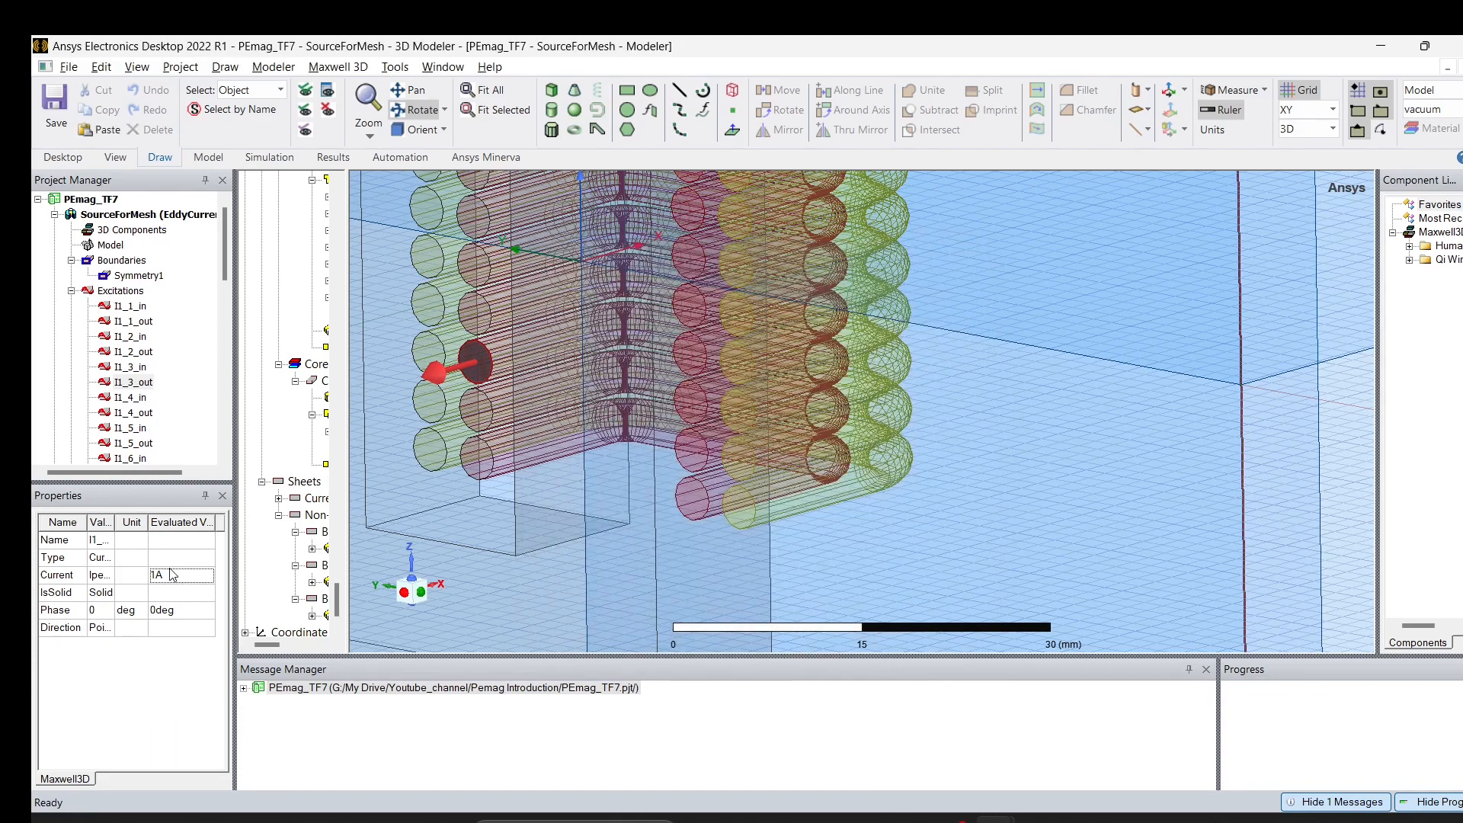
- Inspect the second winding's I2_1_in excitation and widen its property values to read the current definition
left_click_drag(227, 262, 230, 424)
scroll(147, 341, "up", 8)
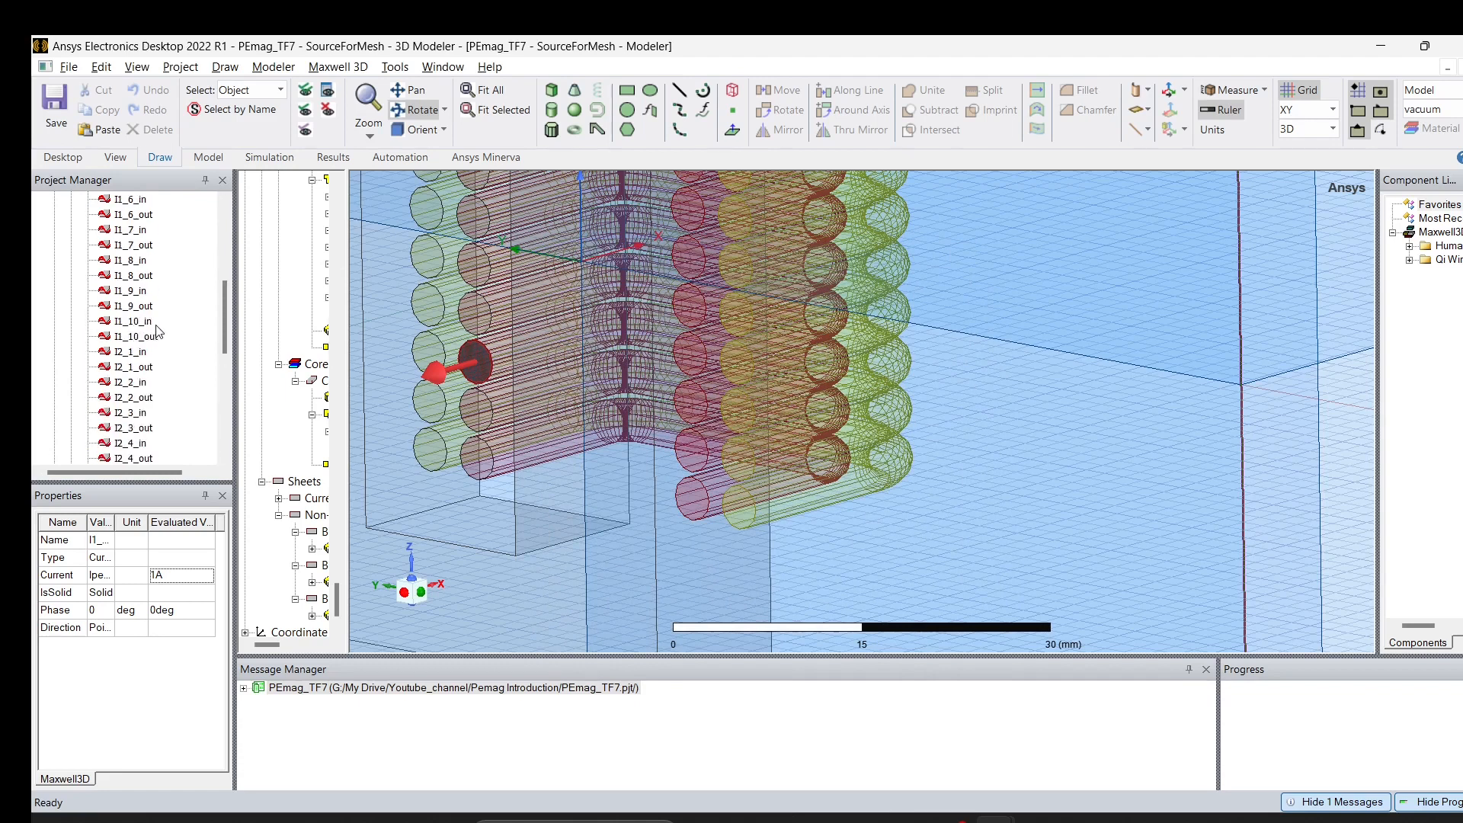
double_click(139, 403)
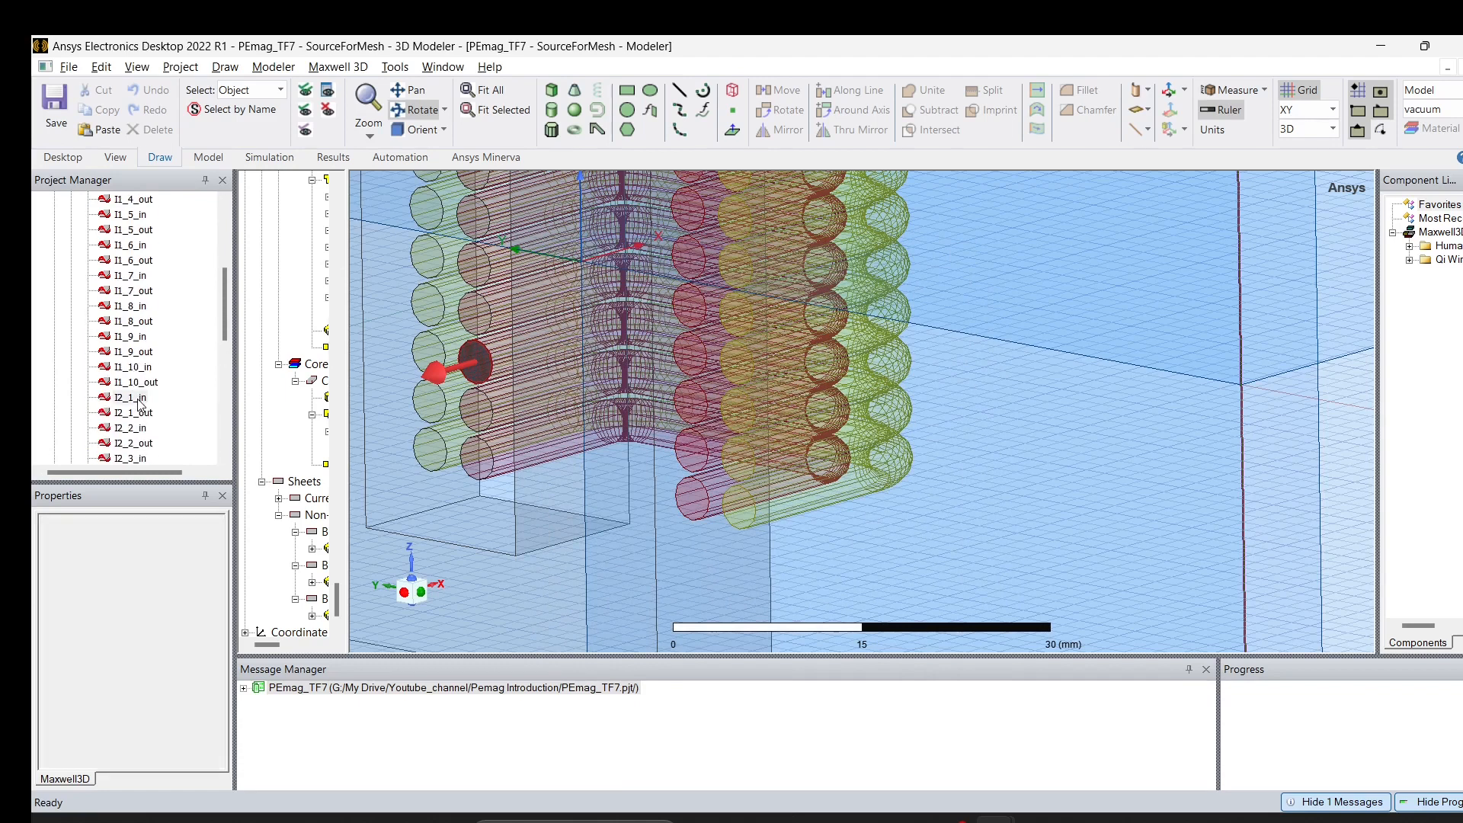
double_click(715, 392)
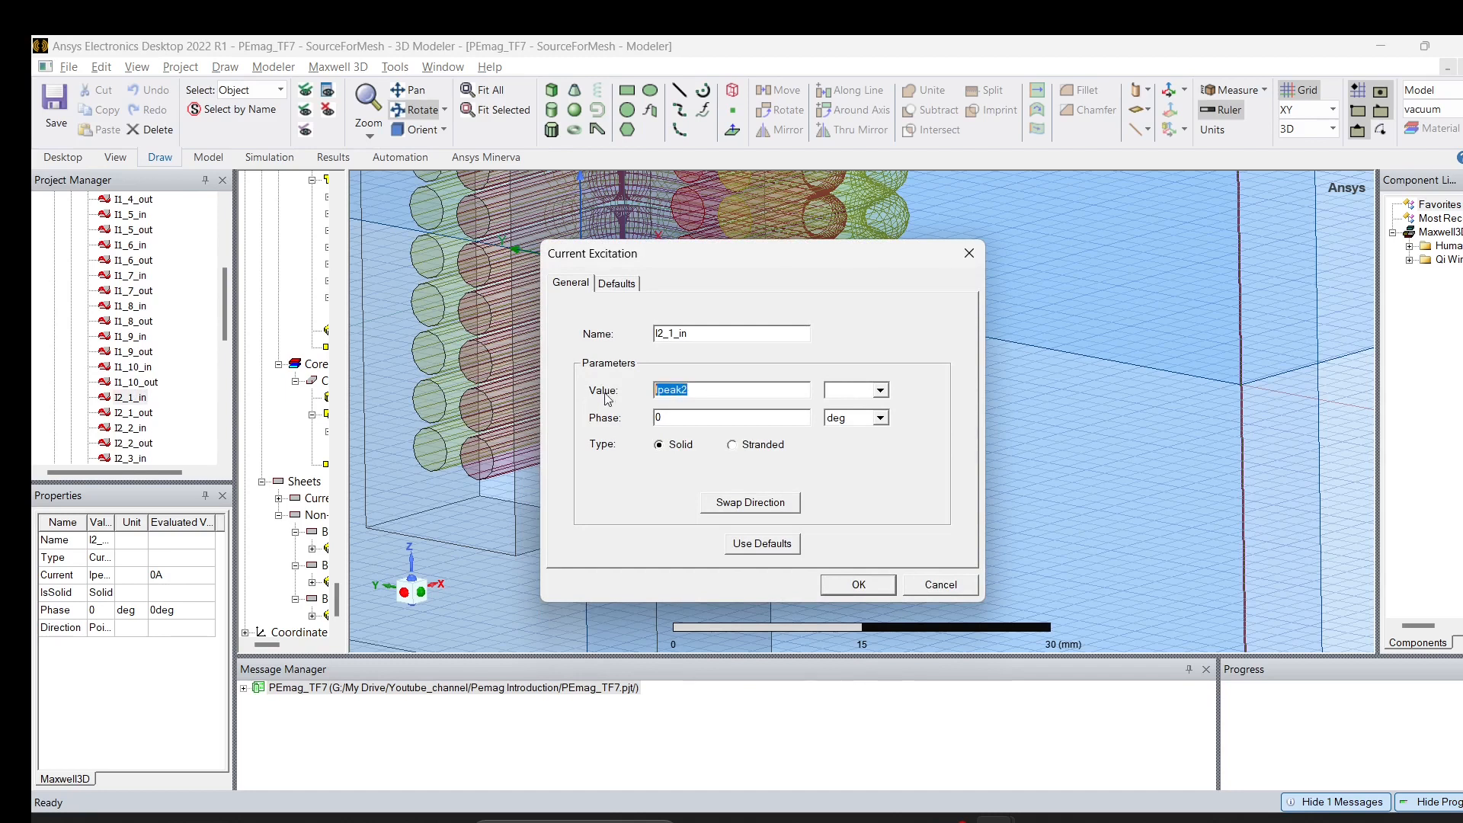
left_click(968, 255)
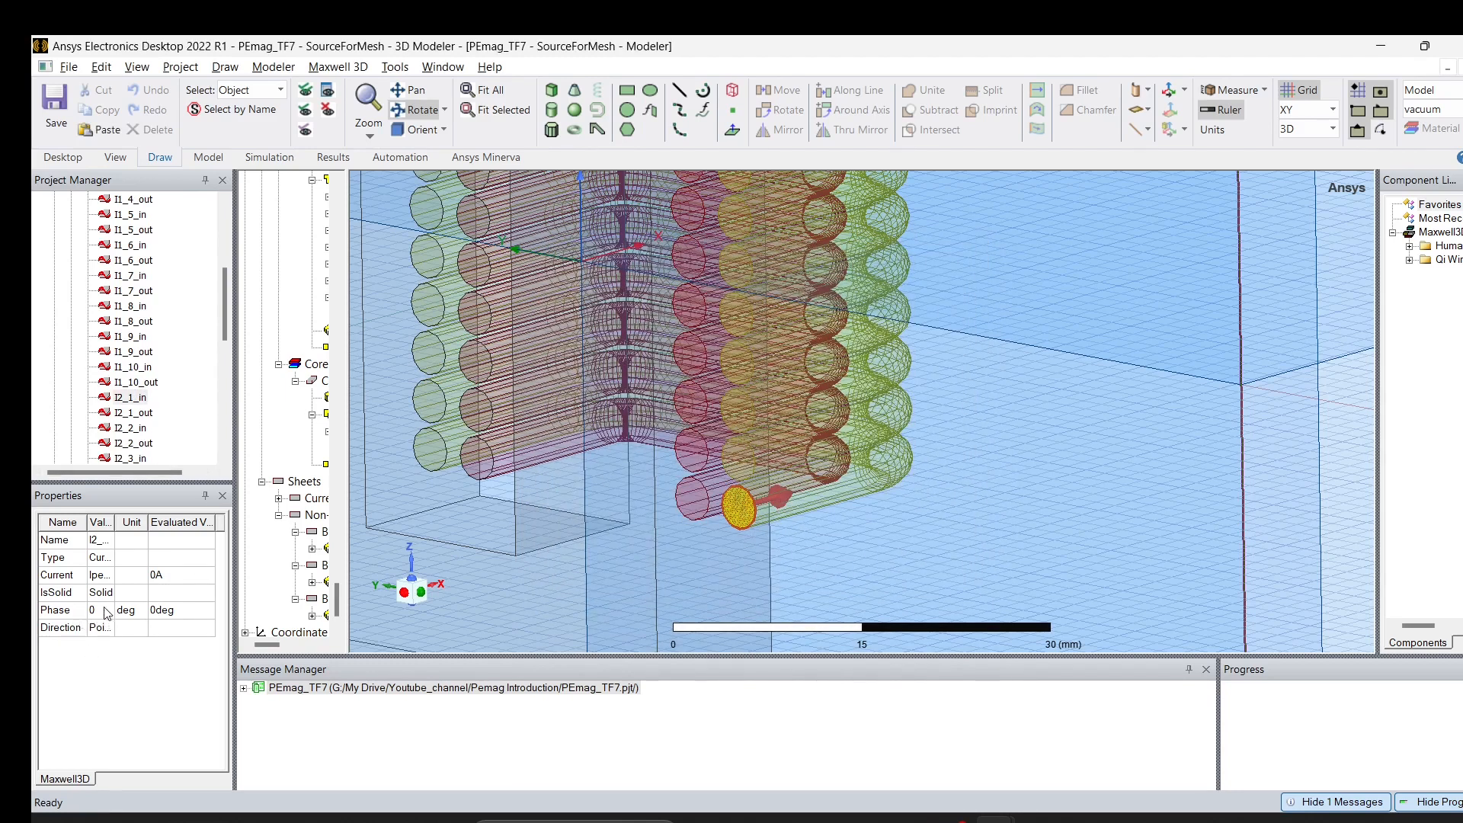
left_click_drag(114, 525, 147, 526)
left_click(126, 577)
left_click(225, 579)
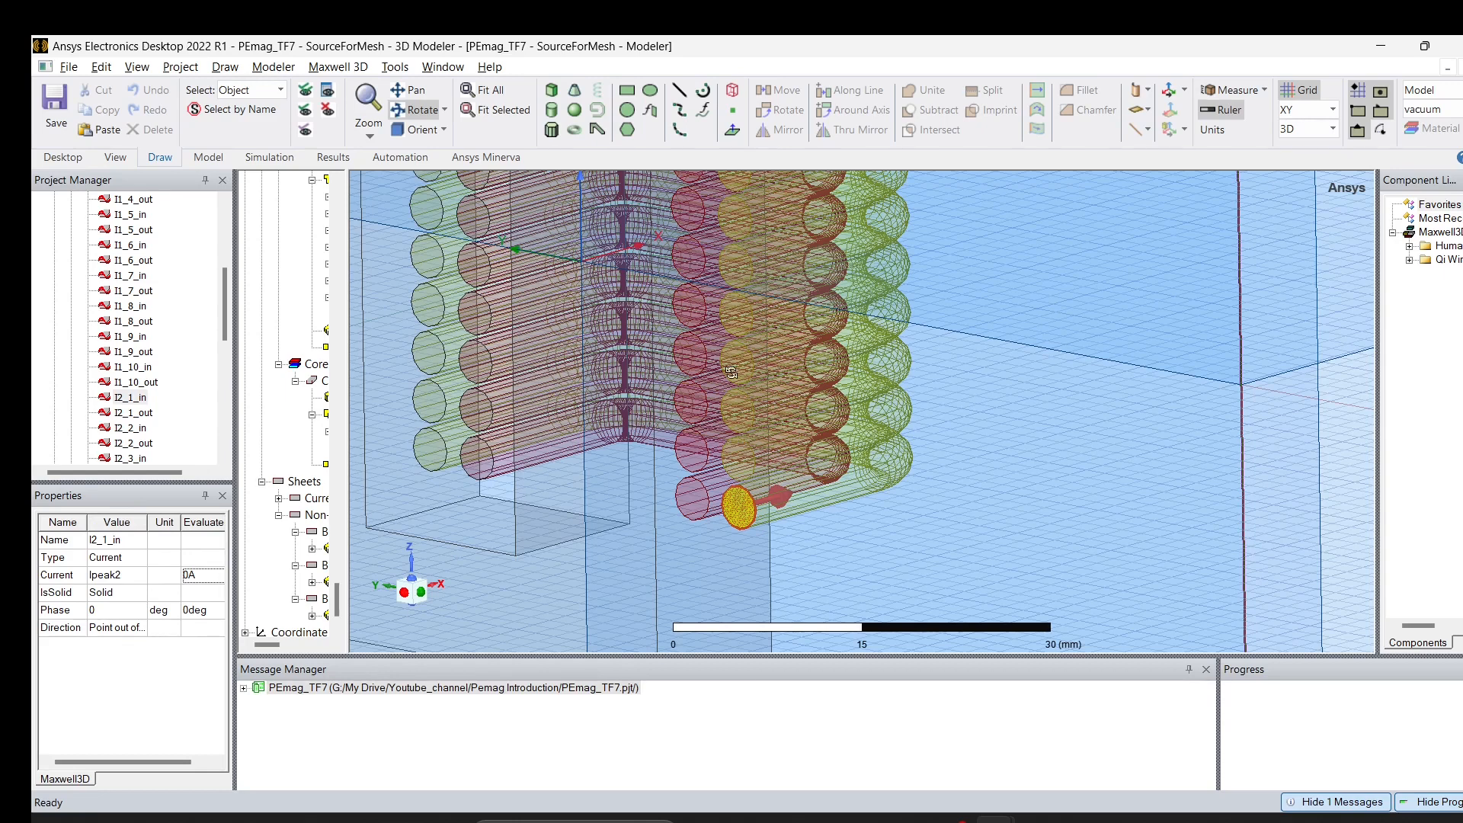
- Collapse the excitations and review the Mesh solve setup's general and solver settings, leaving them unchanged
scroll(732, 373, "down", 3)
scroll(750, 418, "down", 3)
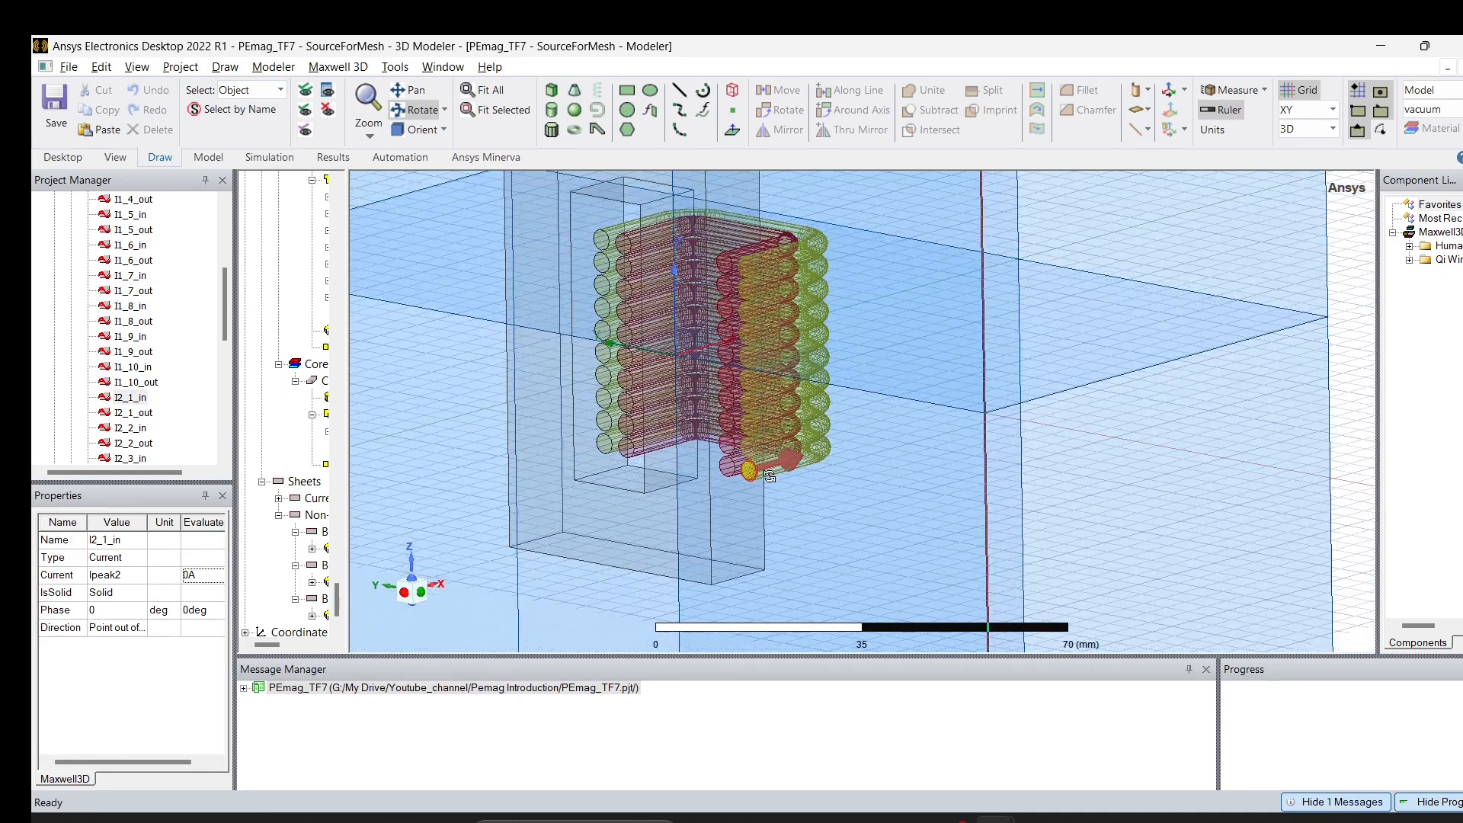
scroll(196, 340, "up", 1)
scroll(196, 340, "up", 4)
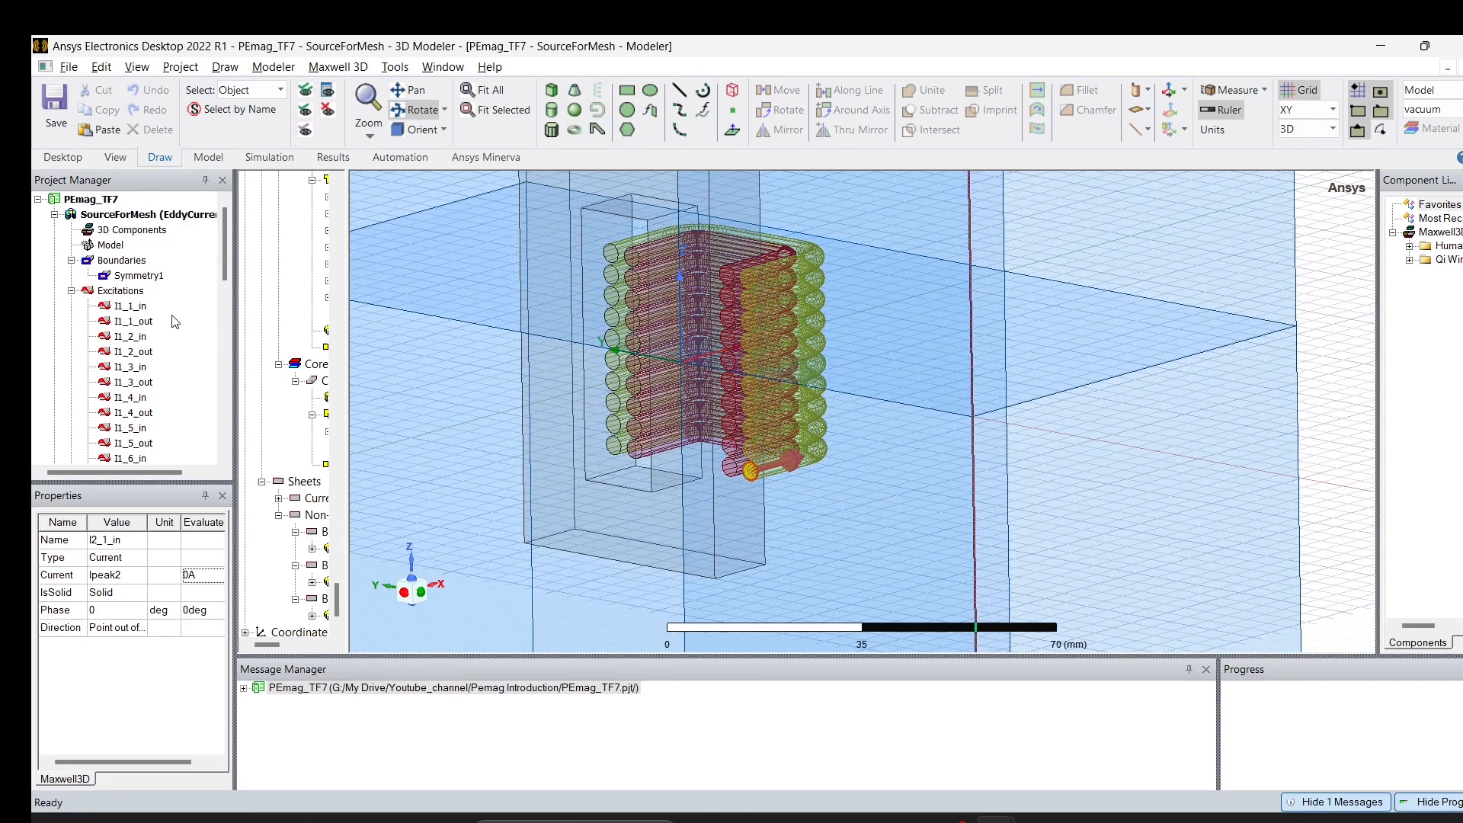
left_click(71, 290)
double_click(122, 353)
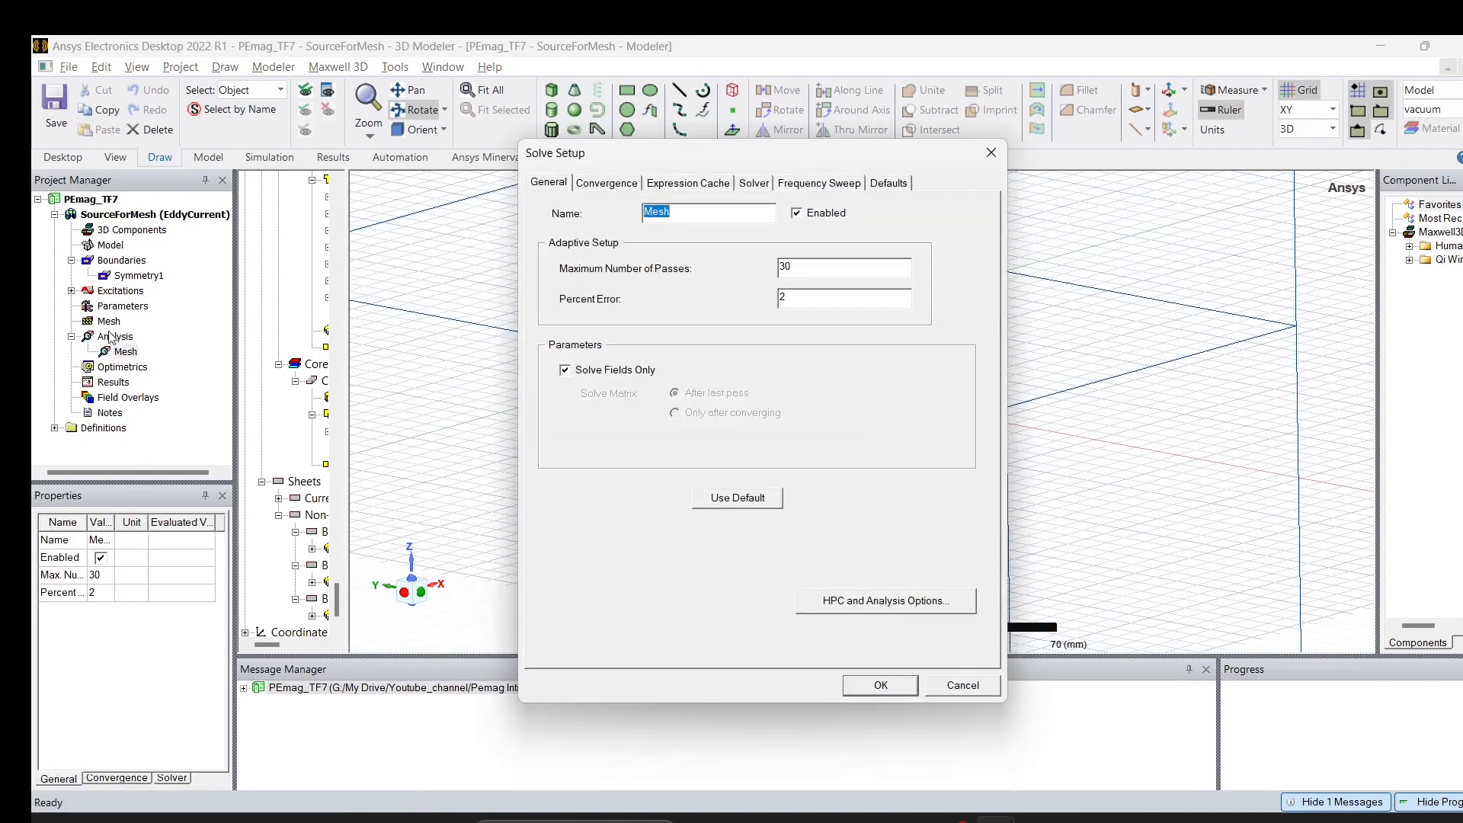
left_click(755, 186)
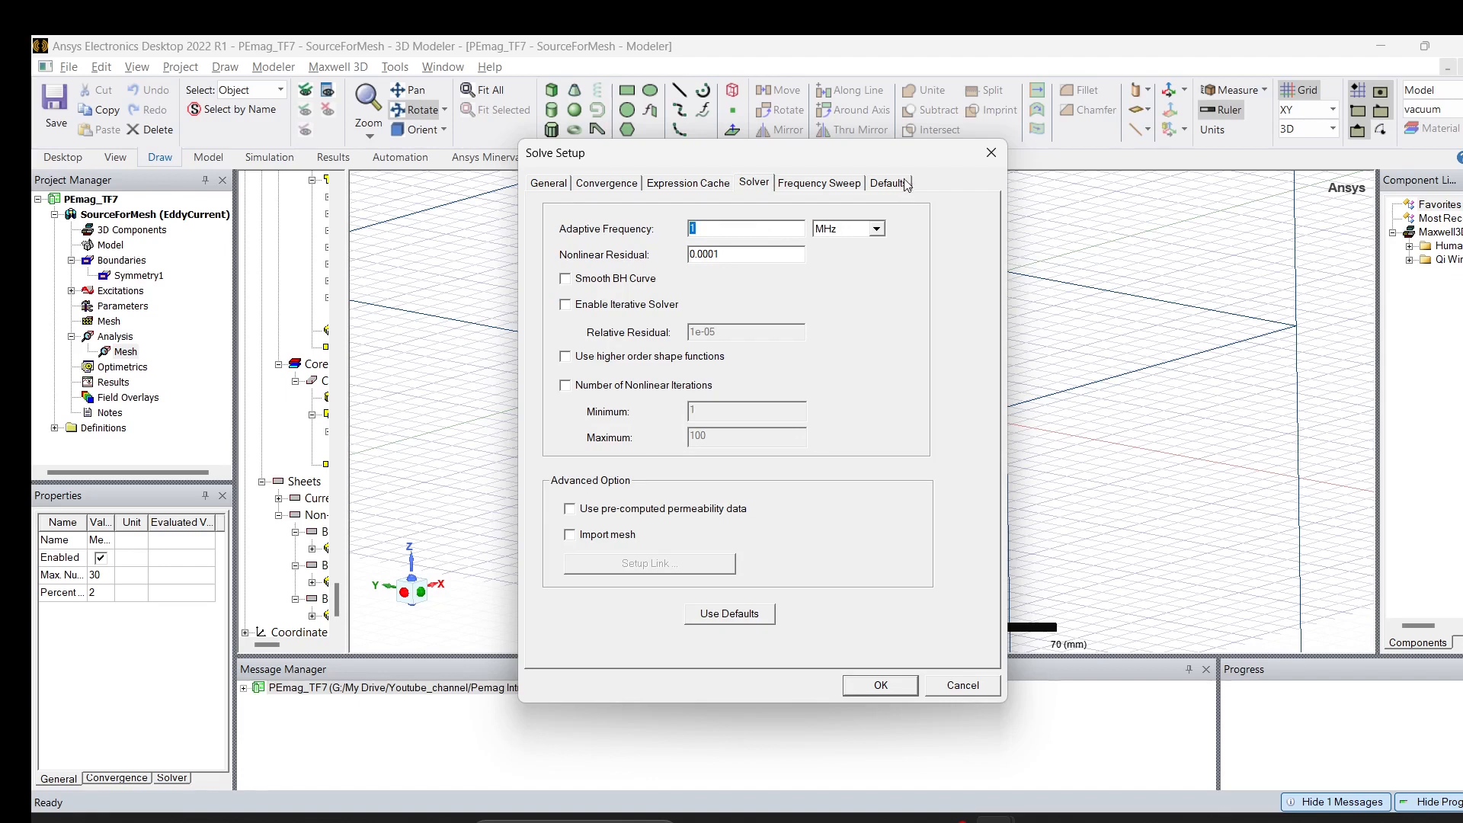
left_click(991, 153)
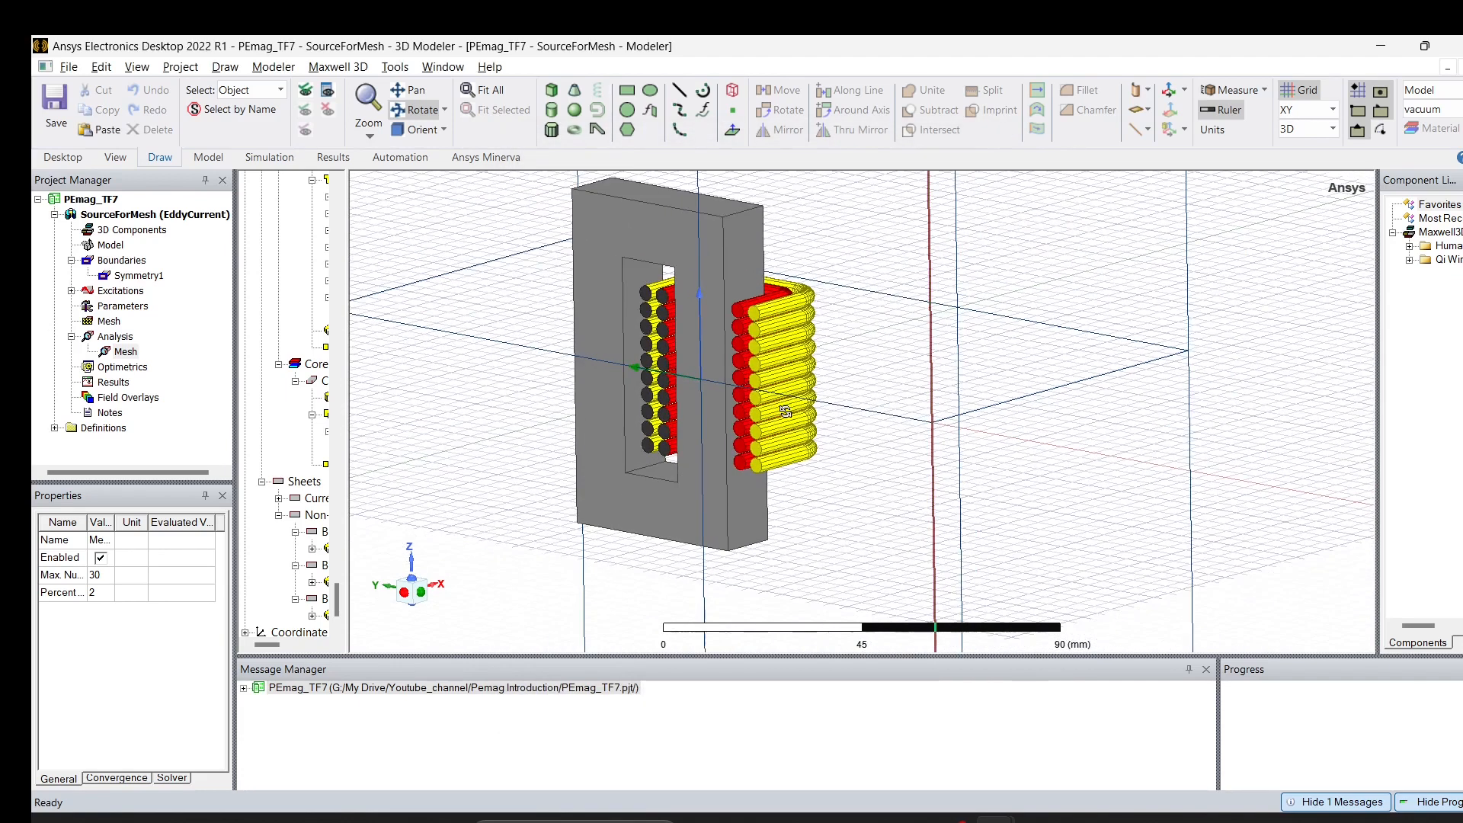
- Switch to the Firefox window with the YouTube channel and look over its uploaded Ansys Maxwell tutorials
scroll(785, 396, "down", 1)
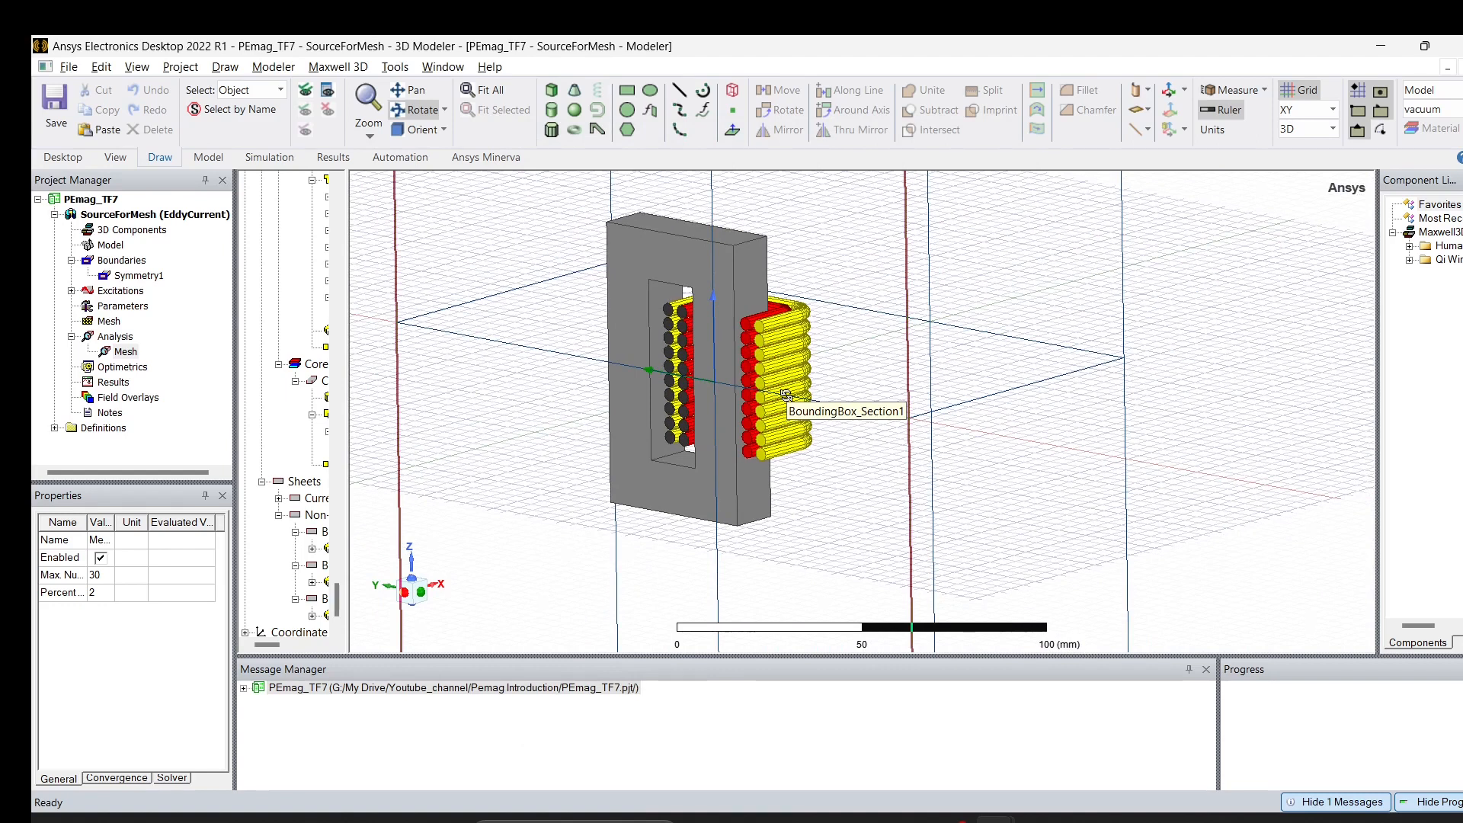
left_click_drag(785, 396, 1280, 349)
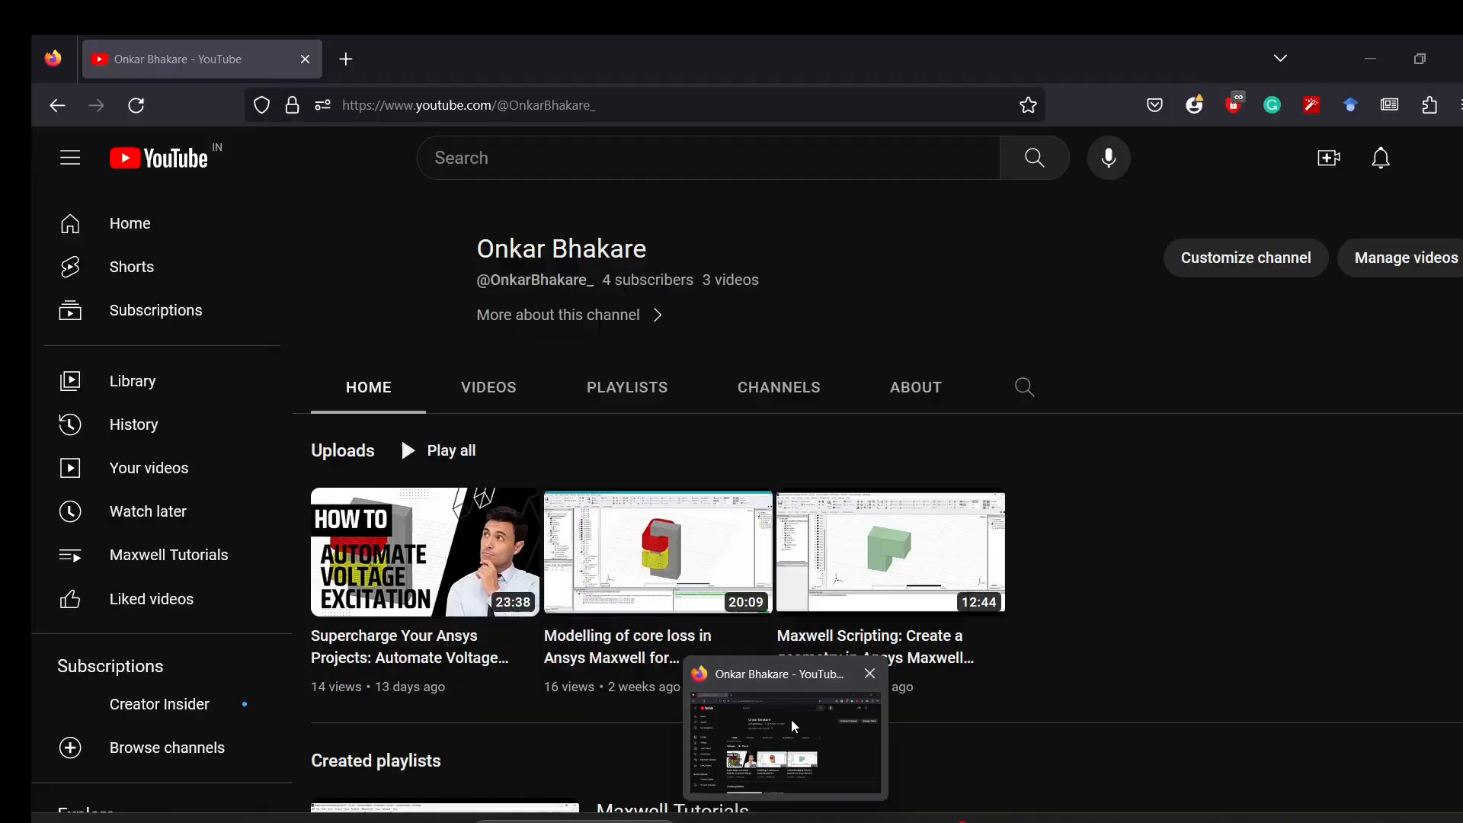
left_click(791, 719)
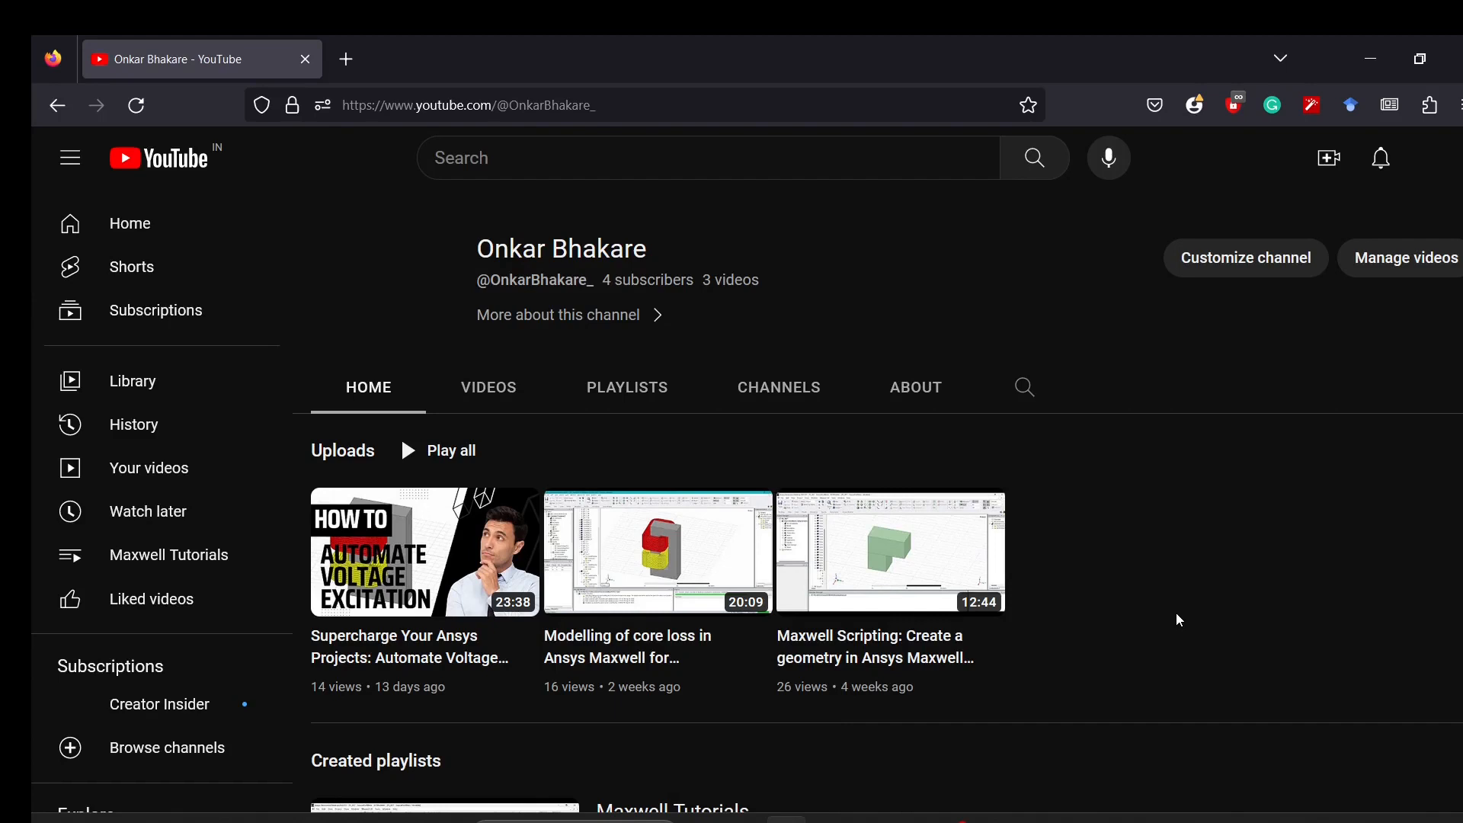
mouse_move(853, 575)
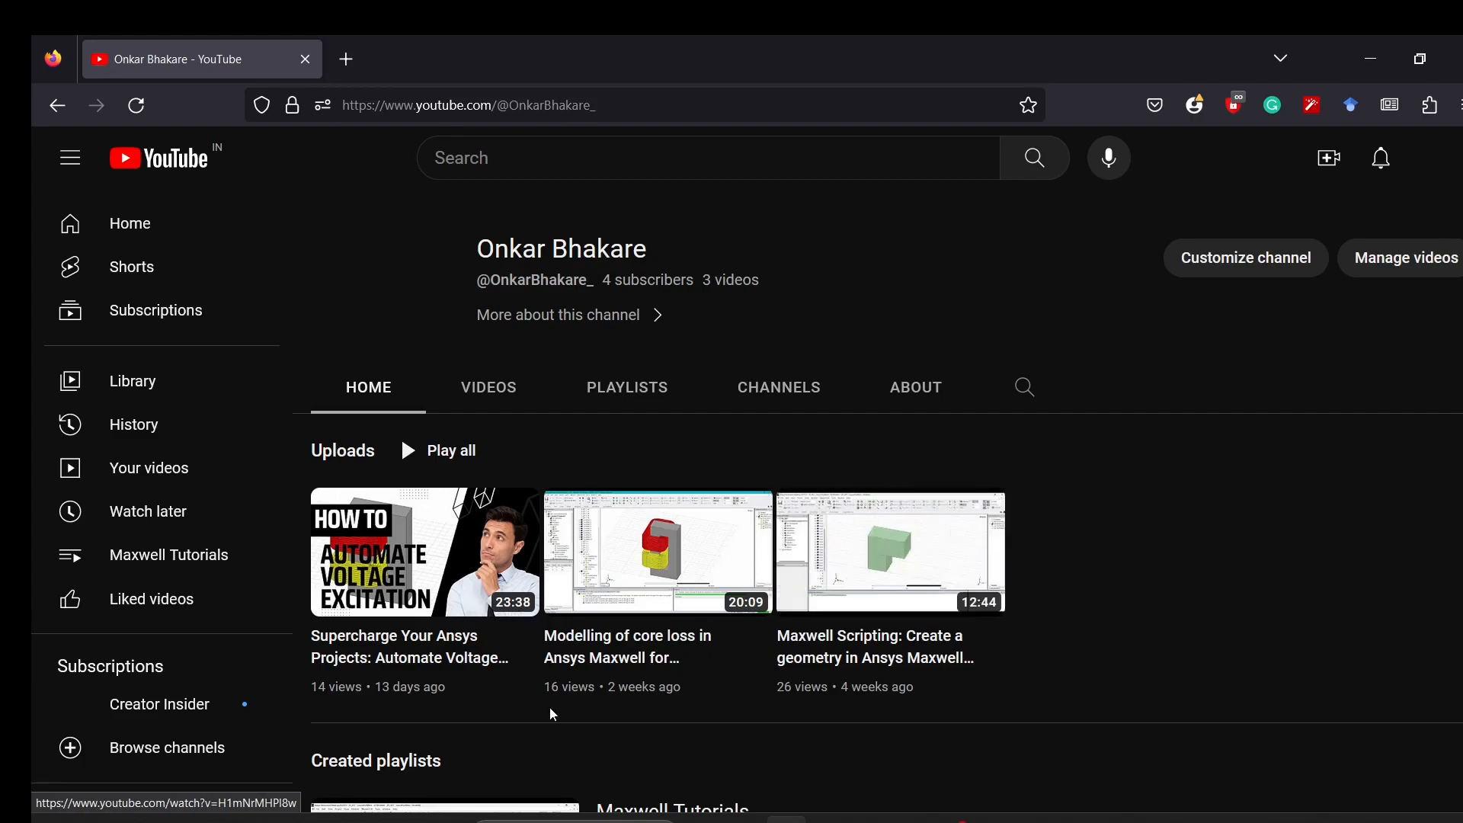
mouse_move(386, 499)
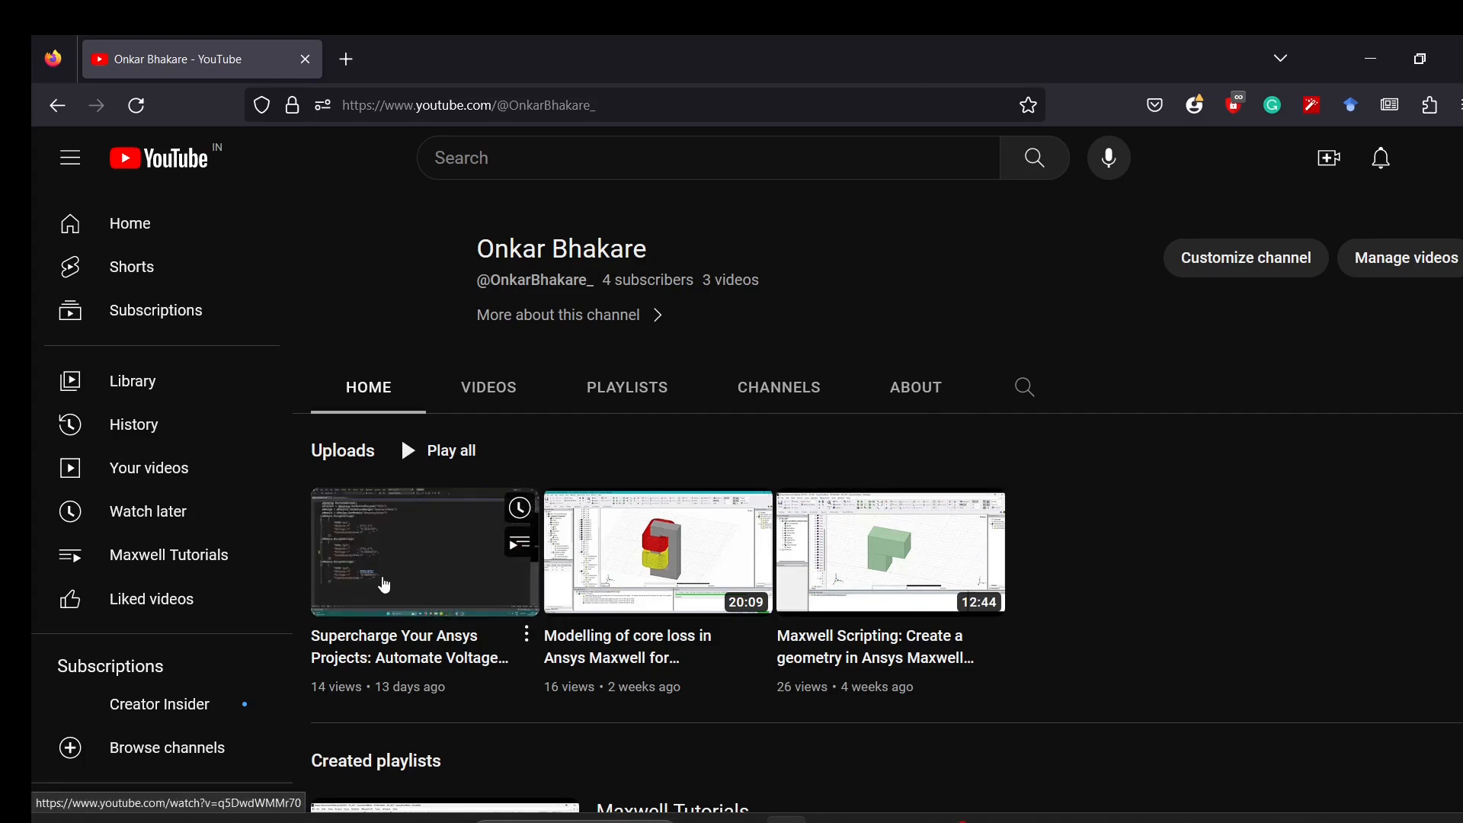